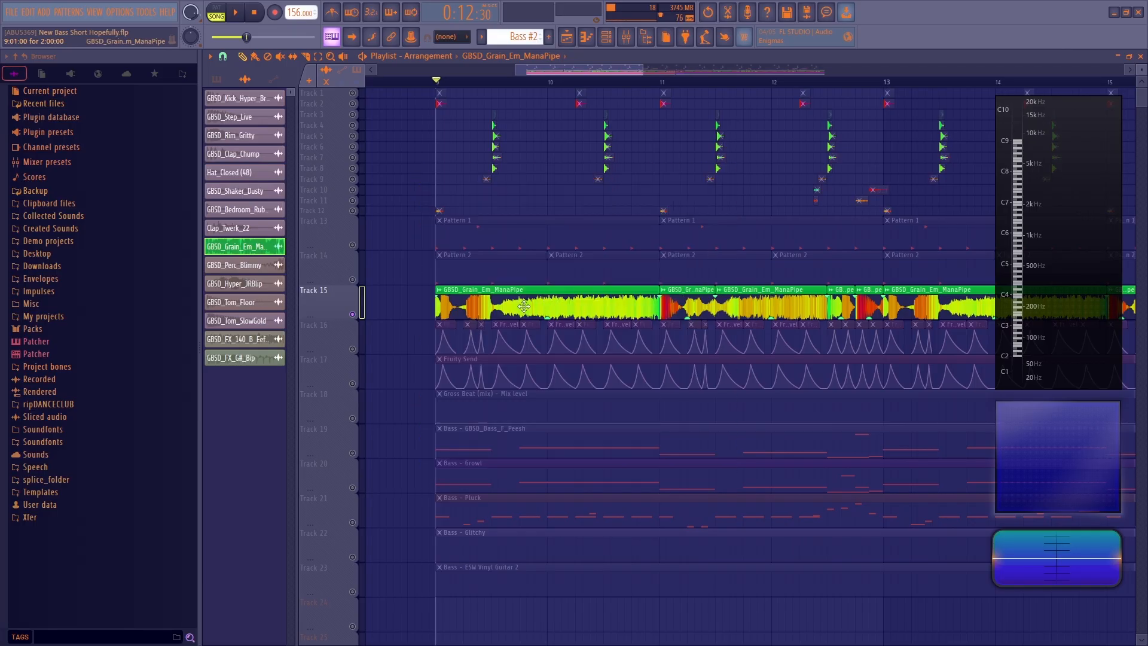
# - Play back the GBSD_Grain_Em_ManaPipe audio on Track 15 from bar 9
pyautogui.press('space')
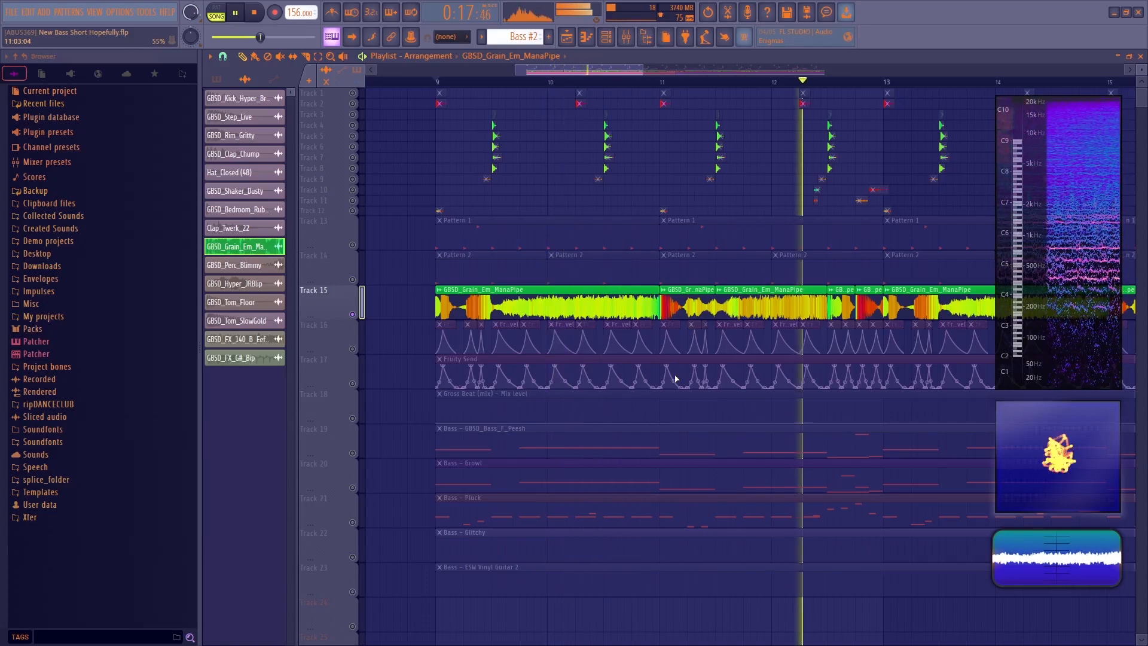
pyautogui.press('space')
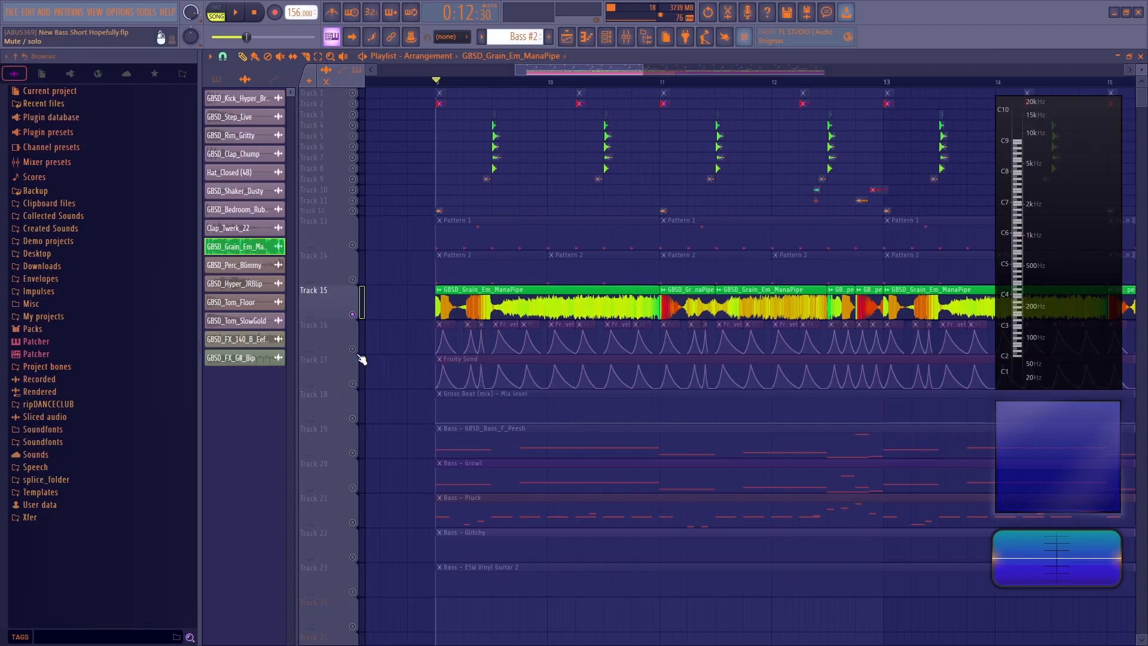
# - Create an automation clip for the Dry level of Fruity Send on the grain sample's mixer track
pyautogui.click(627, 37)
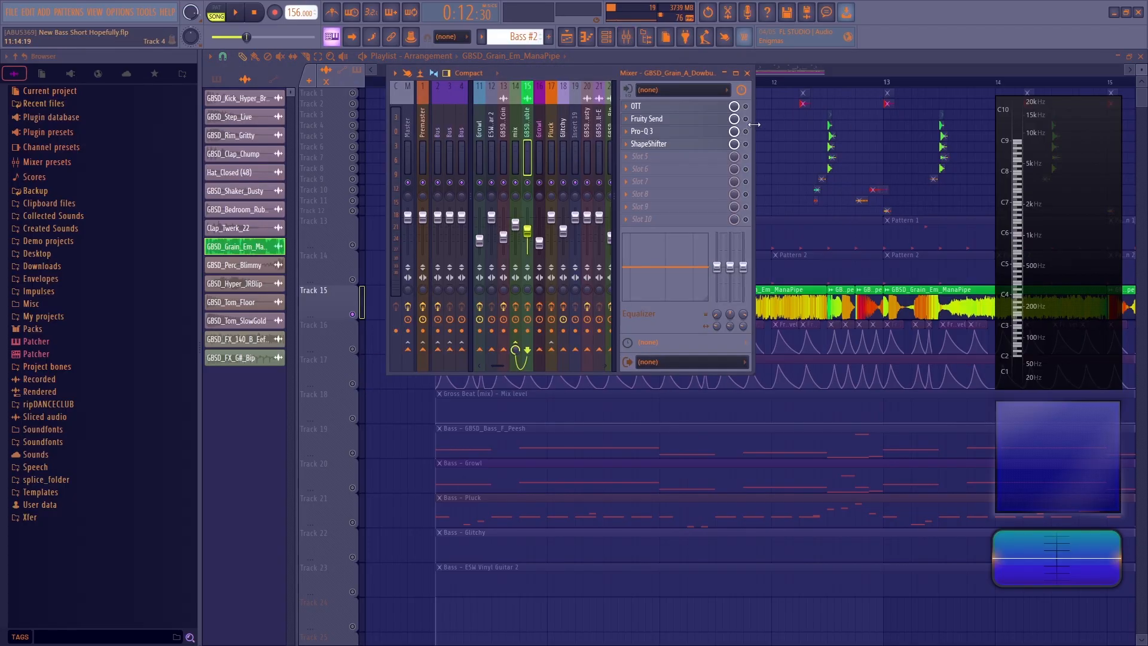
pyautogui.click(665, 122)
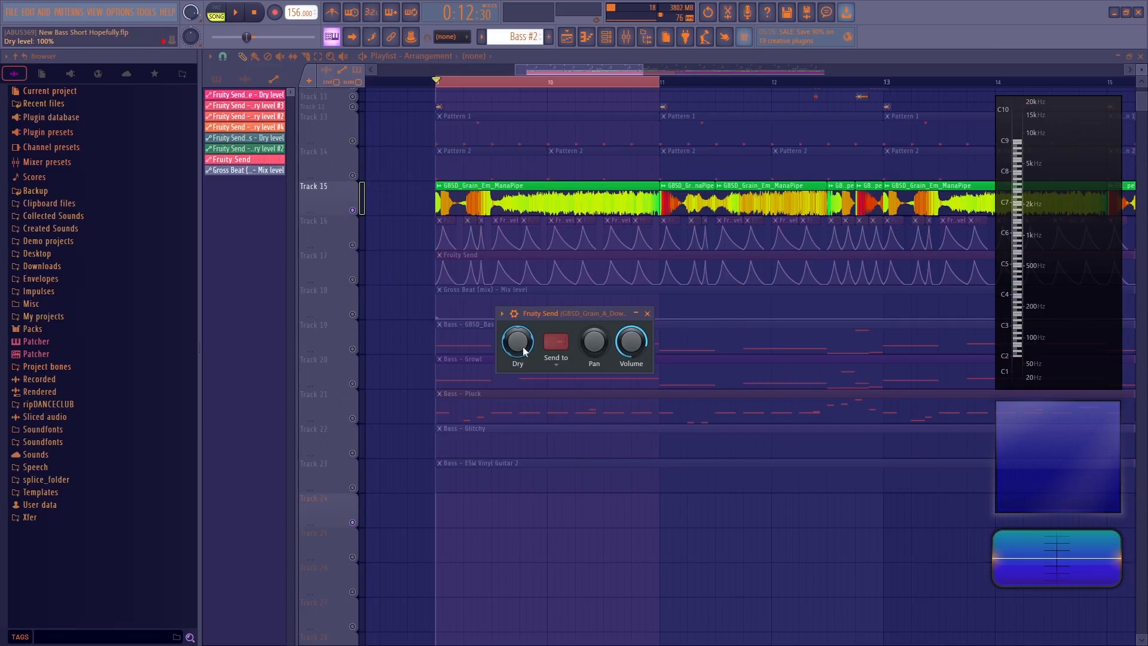
pyautogui.rightClick(520, 342)
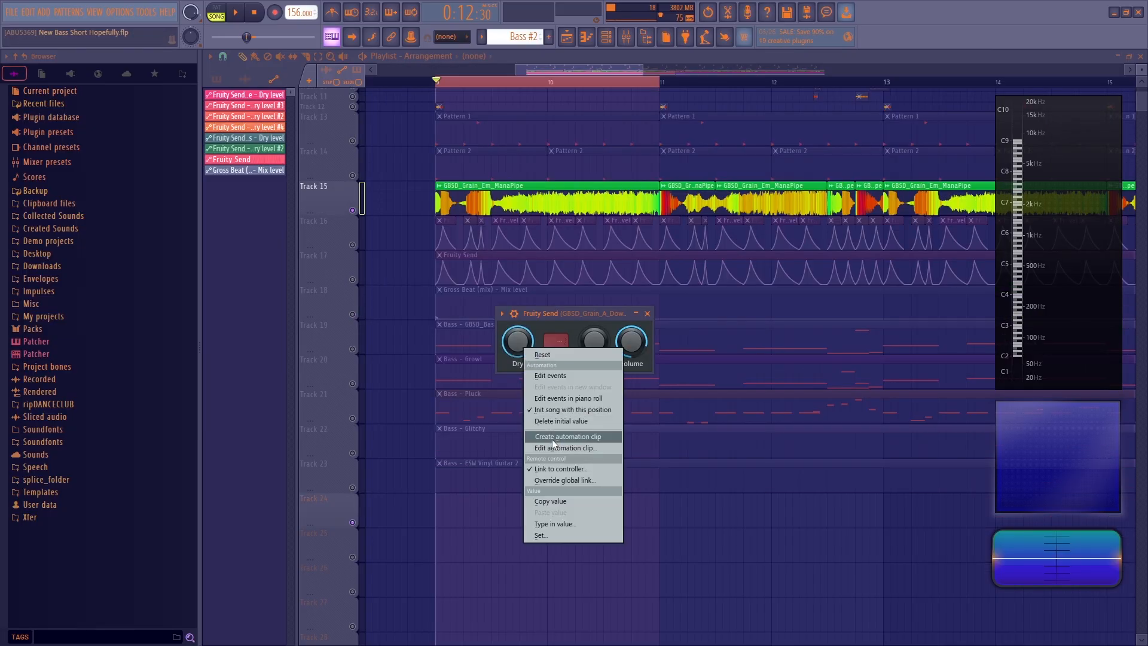
pyautogui.click(556, 437)
# - Shape the automation clip on Track 24 into a four-step rise-and-fall curve and duplicate it directly after the original
pyautogui.moveTo(446, 99); pyautogui.dragTo(440, 533)
pyautogui.rightClick(446, 510)
pyautogui.moveTo(659, 510); pyautogui.dragTo(476, 554)
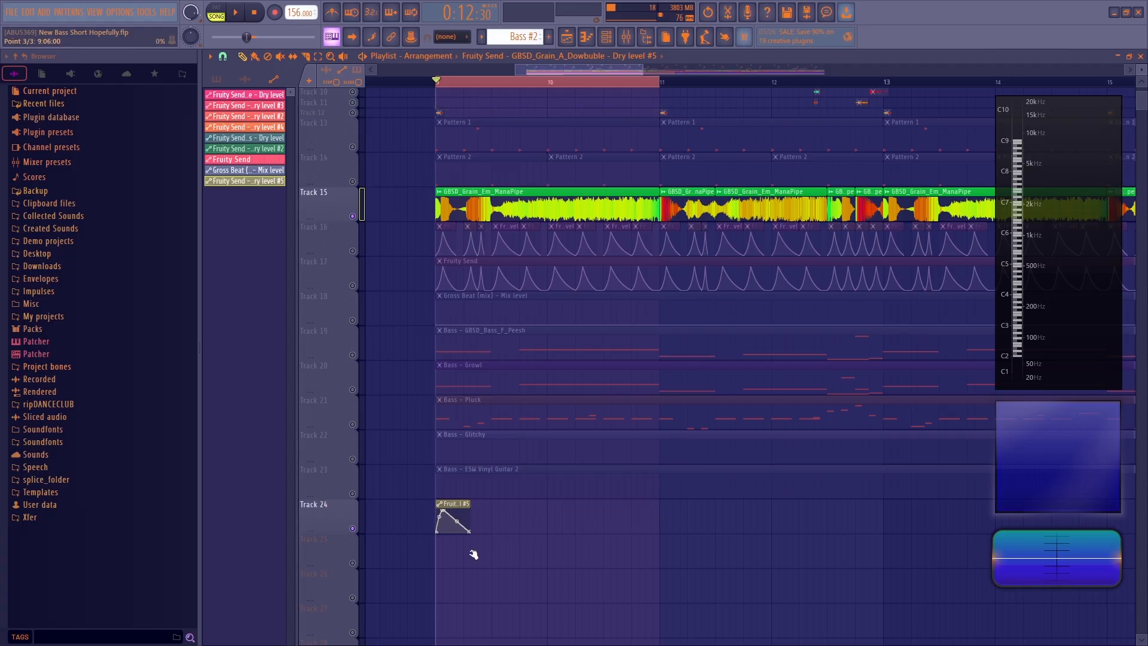
pyautogui.moveTo(450, 506); pyautogui.dragTo(480, 504)
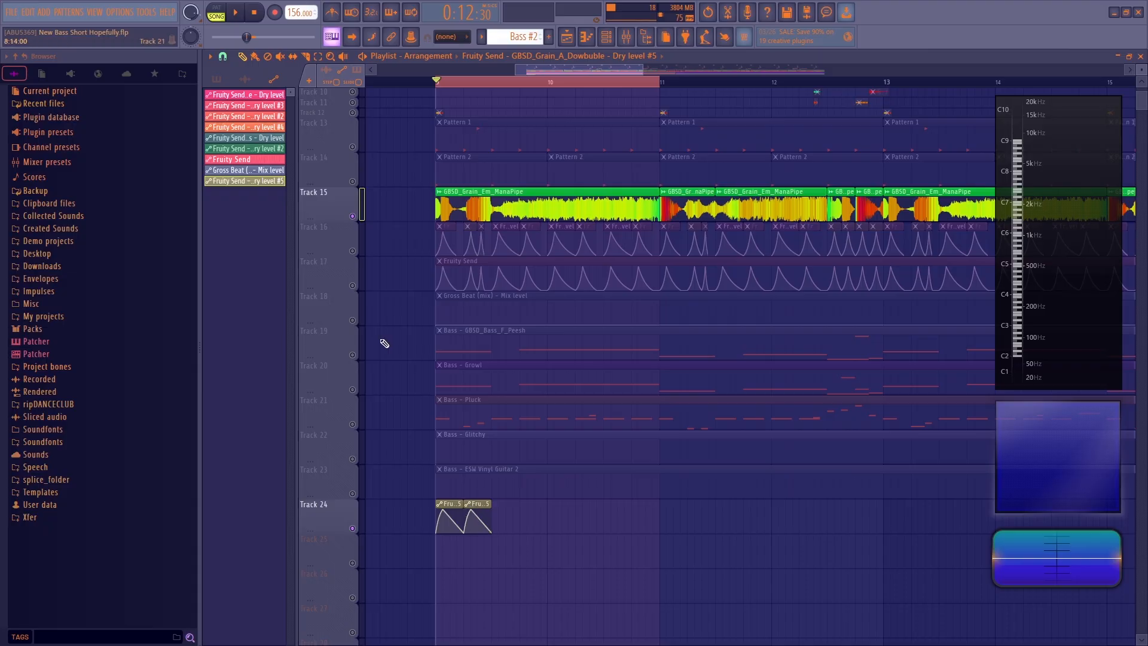
# - Make the second automation clip on Track 24 unique, and add a unique two-step version after it
pyautogui.rightClick(468, 513)
pyautogui.click(490, 575)
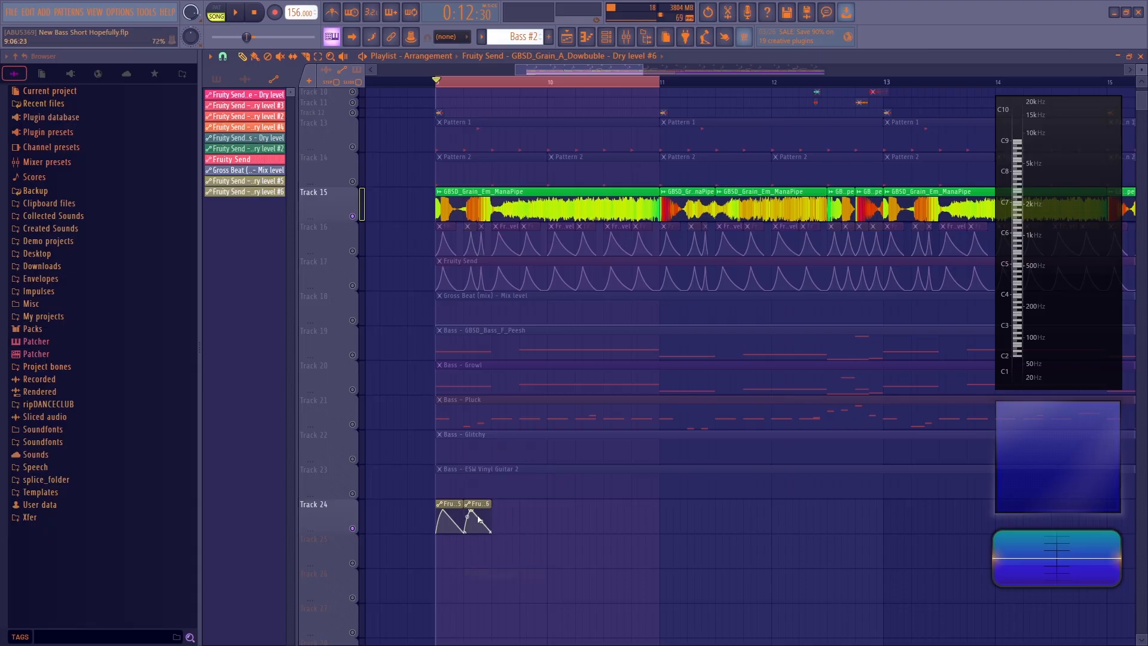
pyautogui.moveTo(481, 504); pyautogui.dragTo(512, 534)
pyautogui.rightClick(499, 513)
pyautogui.click(509, 575)
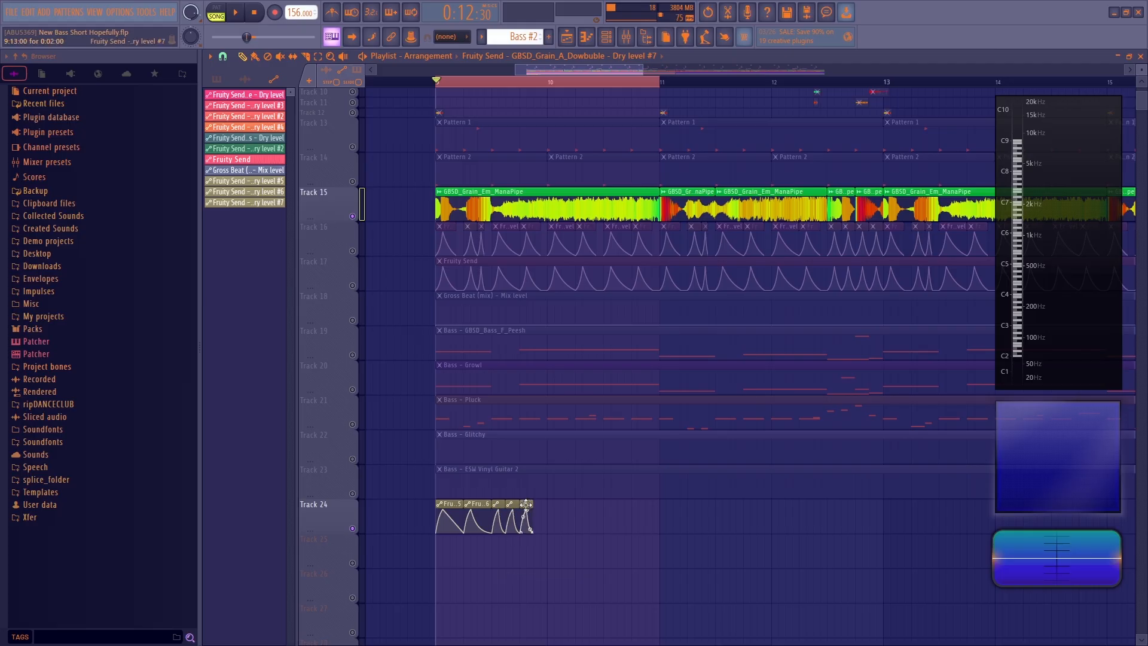
# - Make the last two-step automation clip unique and place another short clip at the end of bar 9 on Track 24
pyautogui.rightClick(522, 513)
pyautogui.click(539, 576)
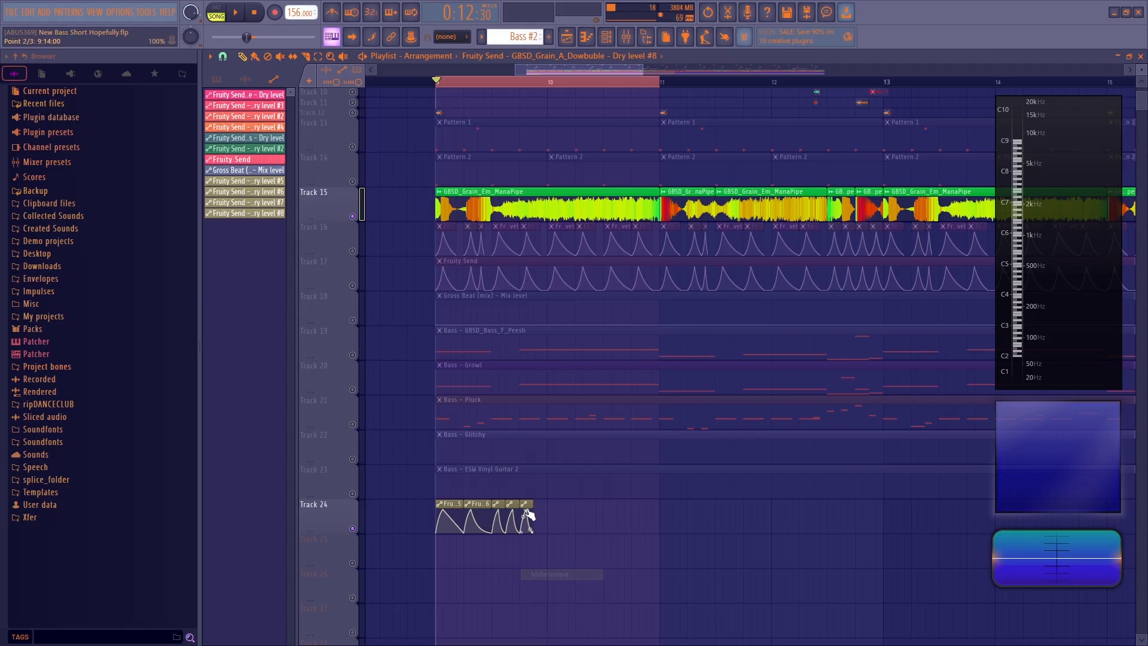
pyautogui.click(224, 58)
pyautogui.click(242, 56)
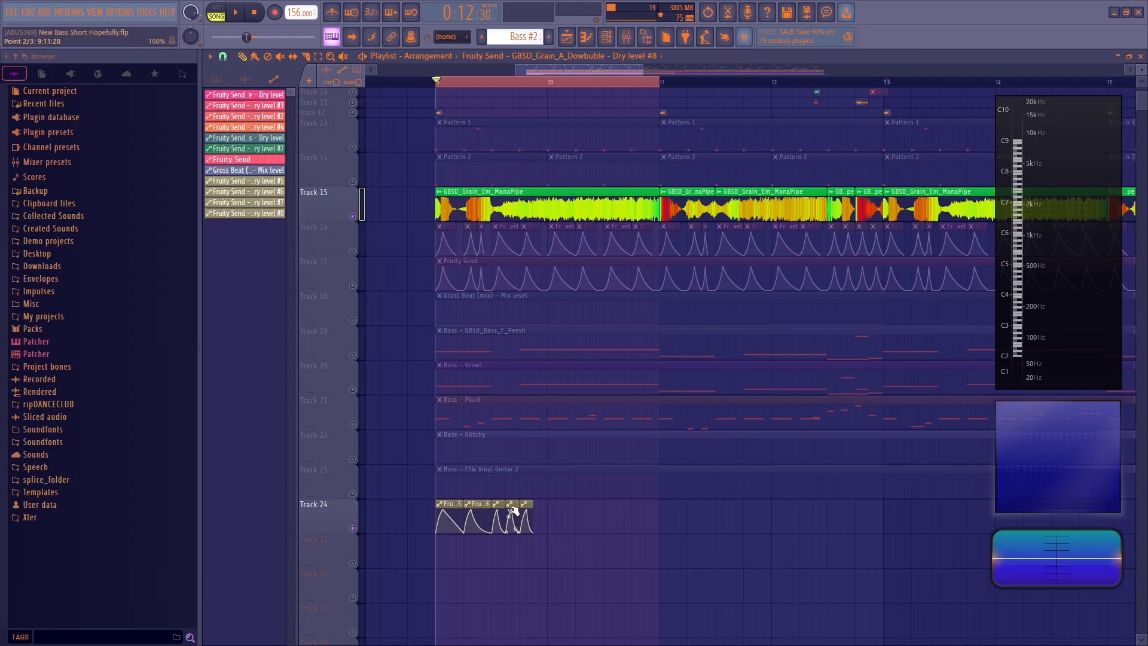
pyautogui.click(539, 512)
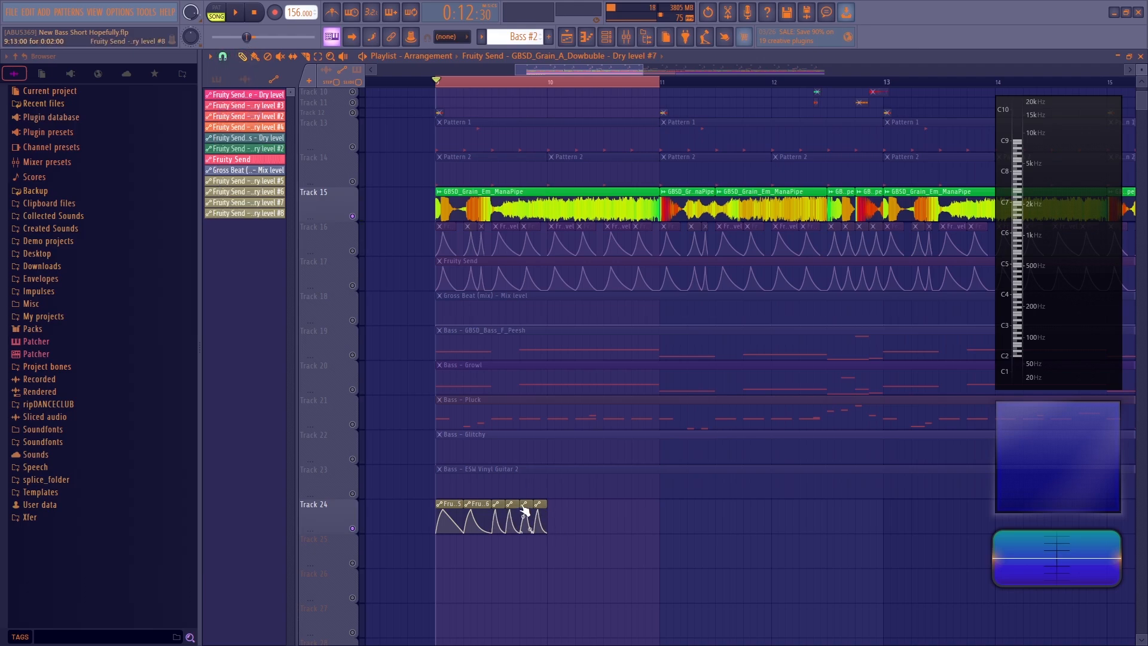
# - Replace the first two-step clip on Track 24 with a copy of the neighbouring Dry level #8 clip
pyautogui.rightClick(503, 504)
pyautogui.moveTo(529, 503); pyautogui.dragTo(504, 503)
pyautogui.hotkey('ctrl', 'z')
pyautogui.click(224, 57)
pyautogui.click(227, 204)
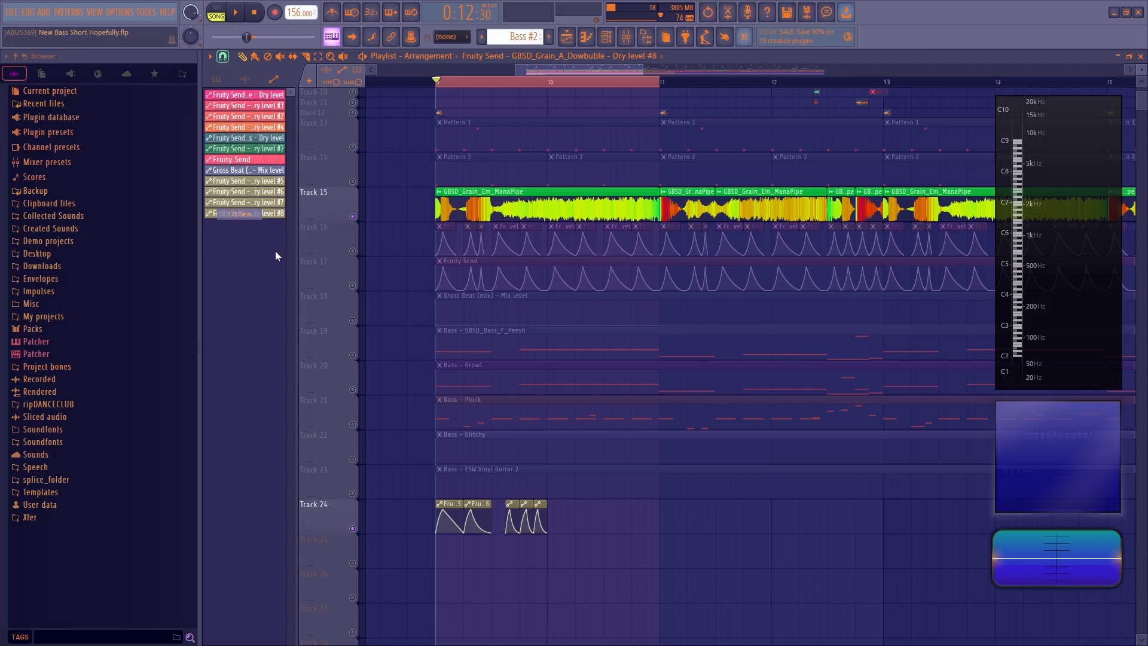
pyautogui.moveTo(521, 503); pyautogui.dragTo(504, 504)
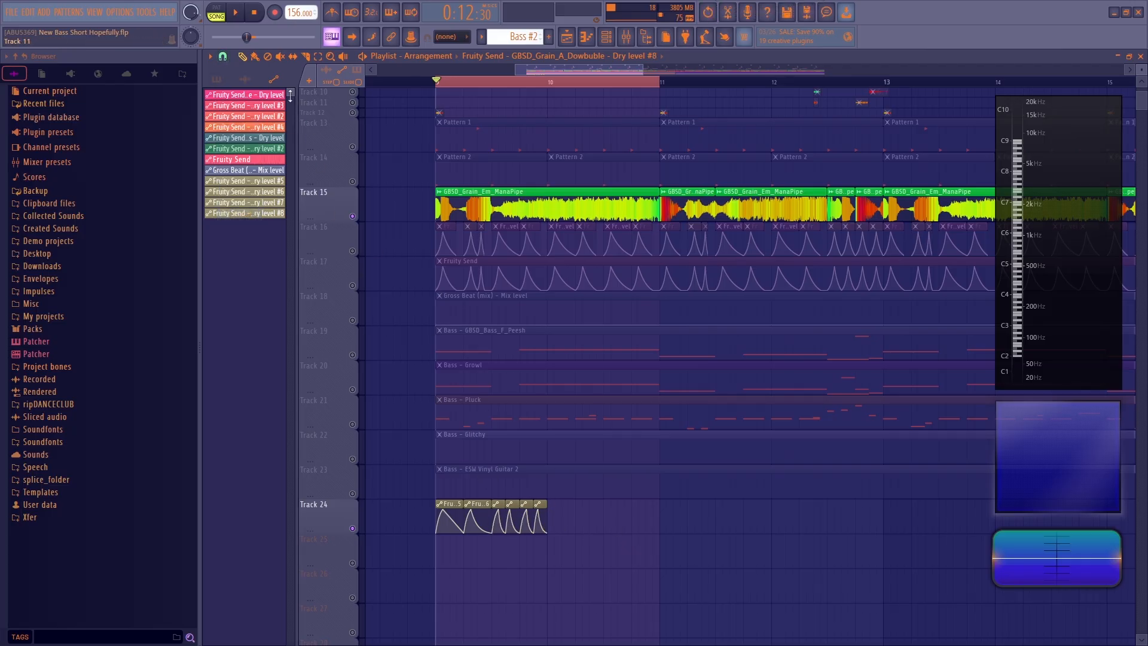
# - Recolor the Fruity Send Dry level #5 to #8 automation clips with a gradient from magenta to blue
pyautogui.click(279, 181)
pyautogui.keyDown('shift'); pyautogui.click(267, 213); pyautogui.keyUp('shift')
pyautogui.rightClick(250, 187)
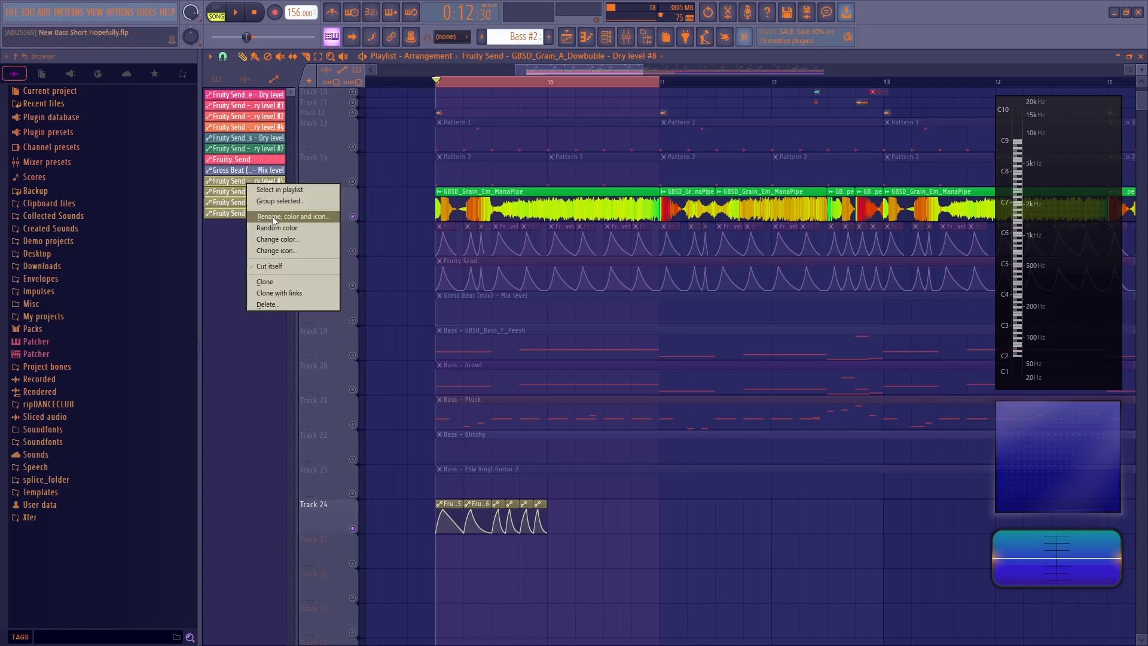
pyautogui.click(274, 217)
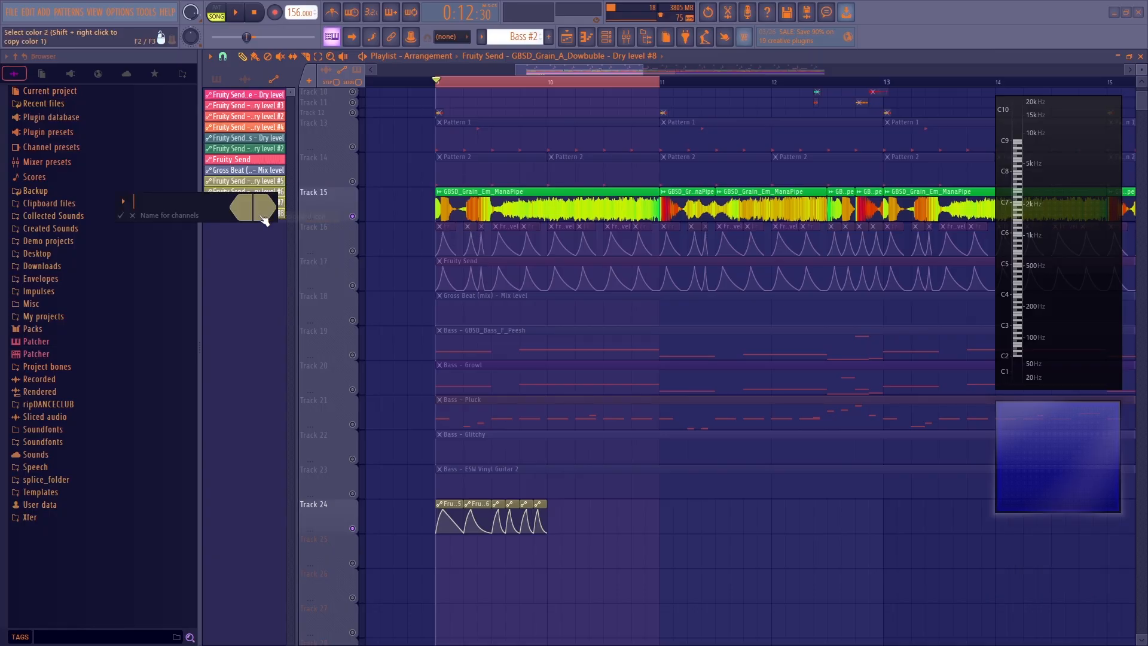
pyautogui.click(252, 209)
pyautogui.click(307, 285)
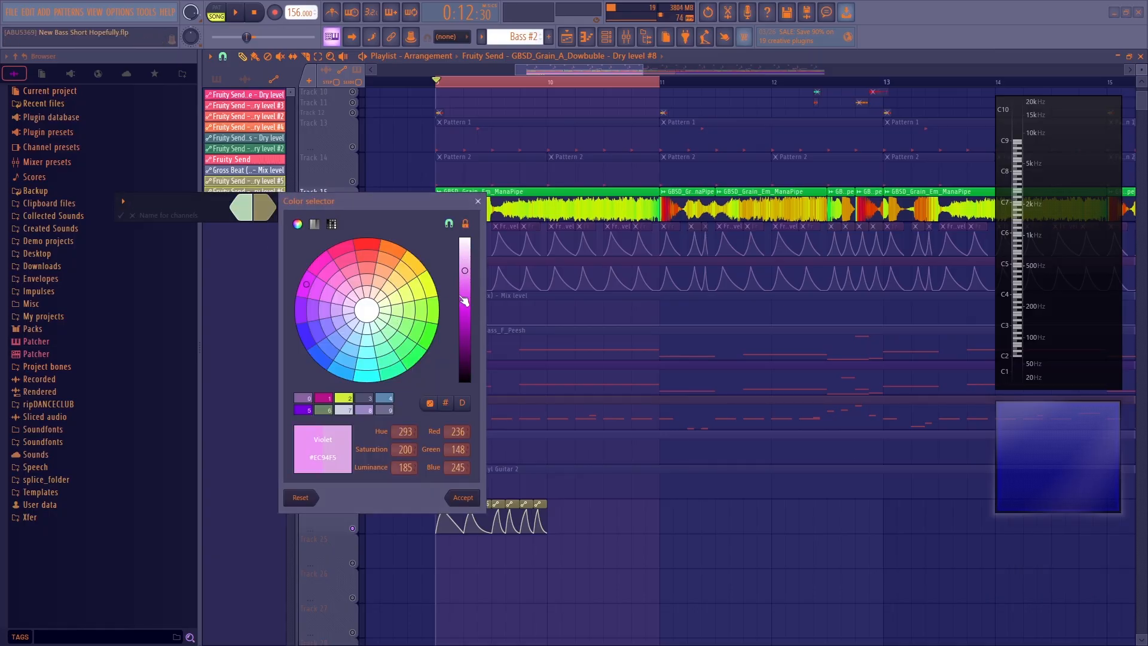
pyautogui.moveTo(465, 300); pyautogui.dragTo(476, 338)
pyautogui.click(463, 498)
pyautogui.click(244, 206)
pyautogui.click(306, 334)
pyautogui.click(473, 494)
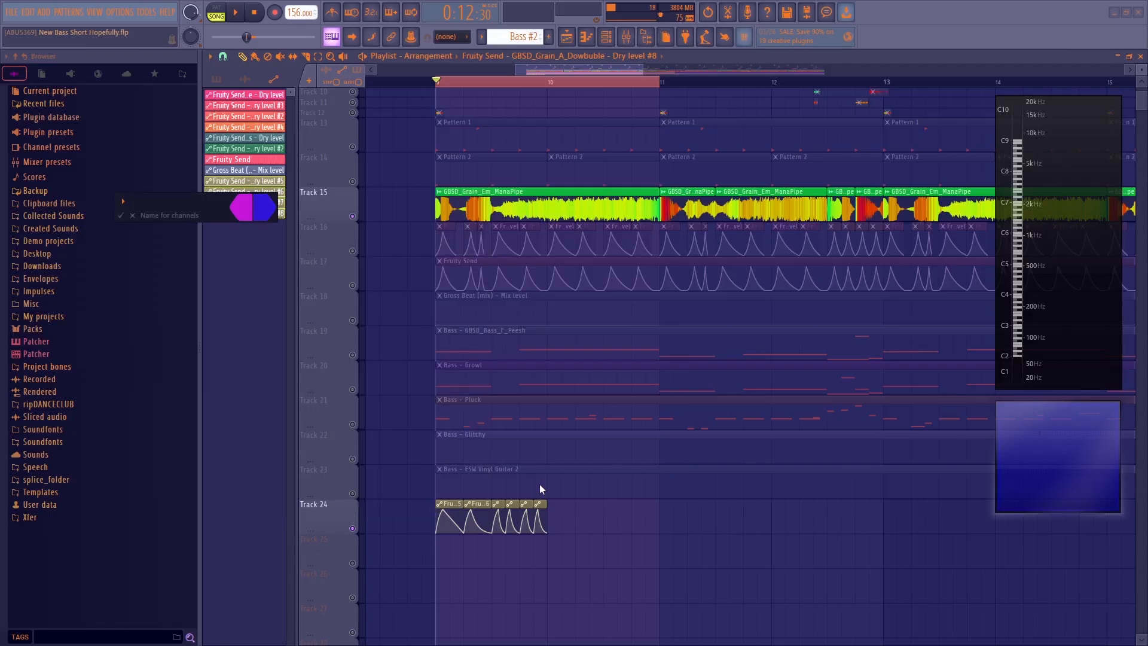
pyautogui.press('Return')
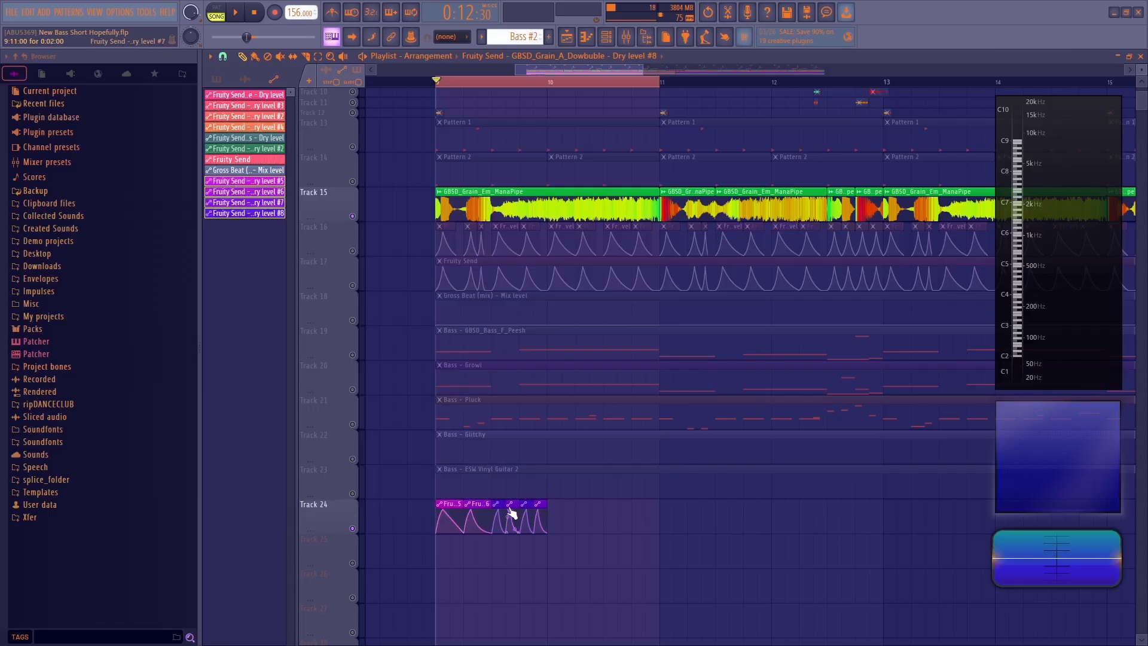
# - Fill bar 10 of Track 24 with copies of the Dry level #6 and #5 clips followed by the four two-step clips
pyautogui.moveTo(479, 507); pyautogui.dragTo(562, 507)
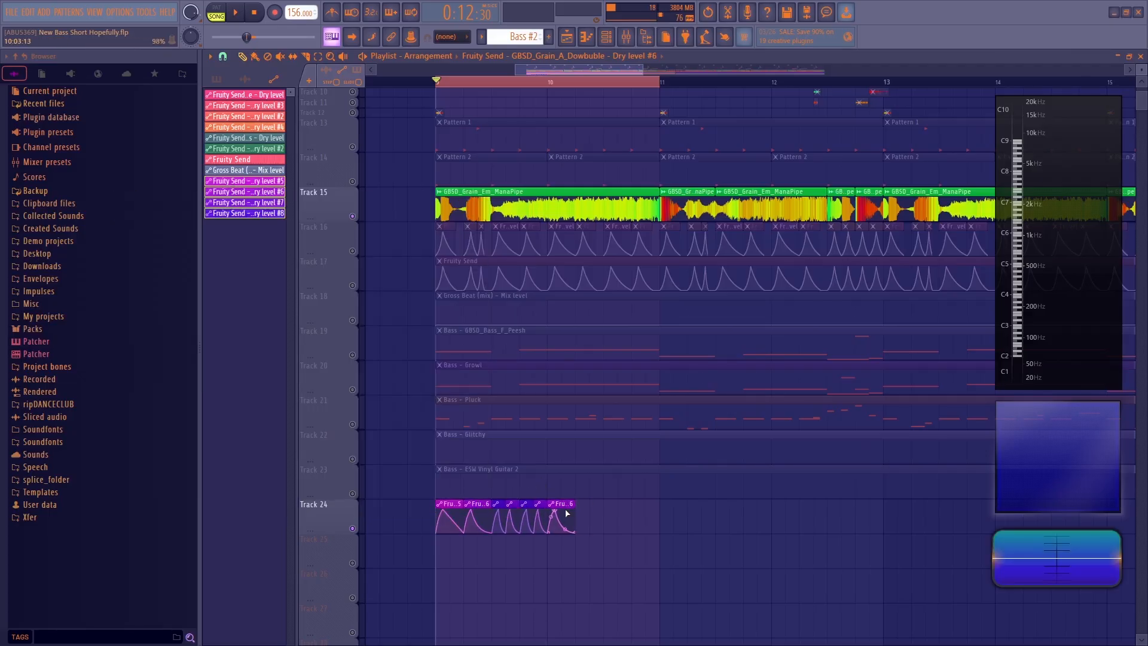
pyautogui.moveTo(445, 514); pyautogui.dragTo(593, 498)
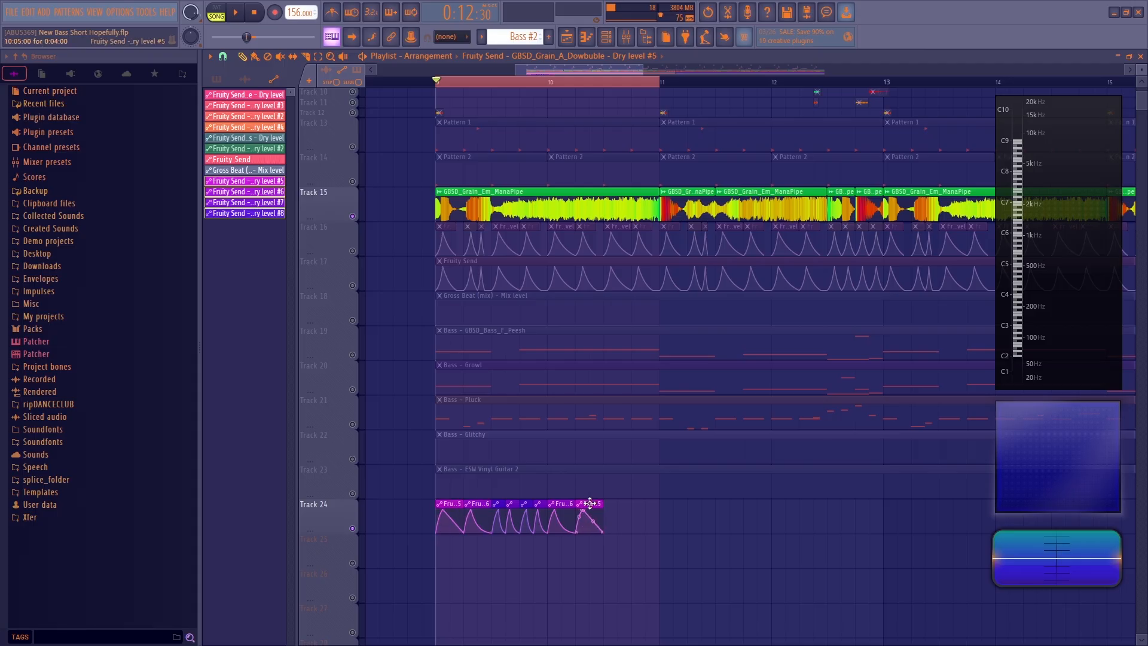
pyautogui.moveTo(425, 516); pyautogui.dragTo(620, 521)
pyautogui.click(647, 518)
pyautogui.moveTo(540, 519); pyautogui.dragTo(617, 502)
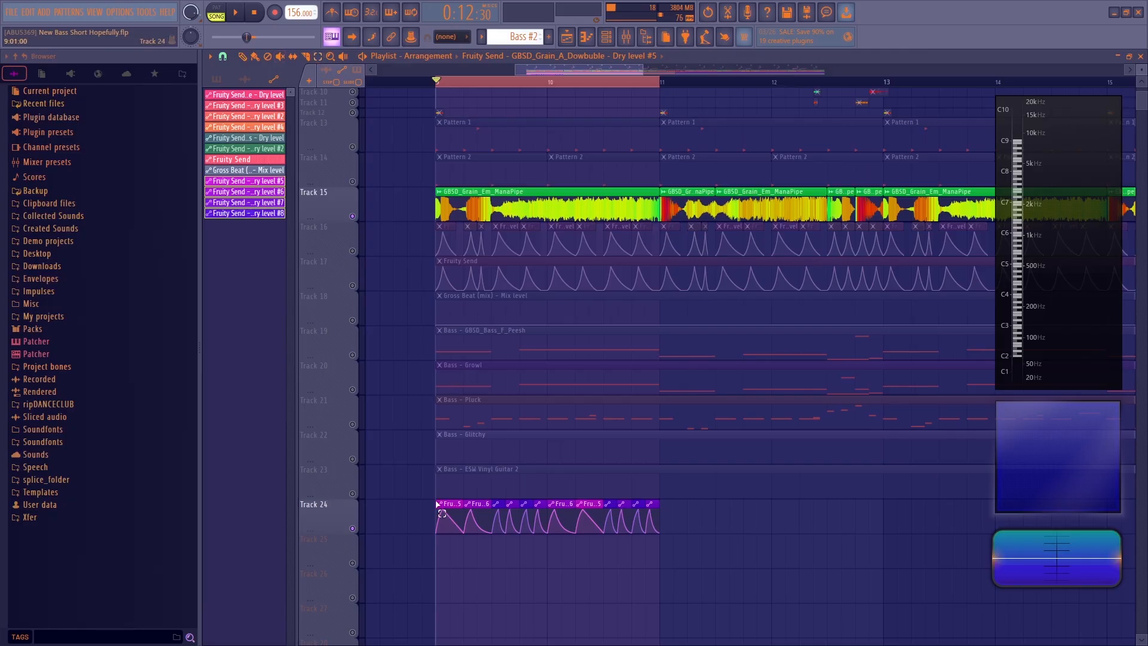
# - Merge all automation clips in bars 9 and 10 of Track 24 into one clip and play back the result
pyautogui.moveTo(437, 504); pyautogui.dragTo(676, 519)
pyautogui.hotkey('ctrl', 'g')
pyautogui.click(730, 528)
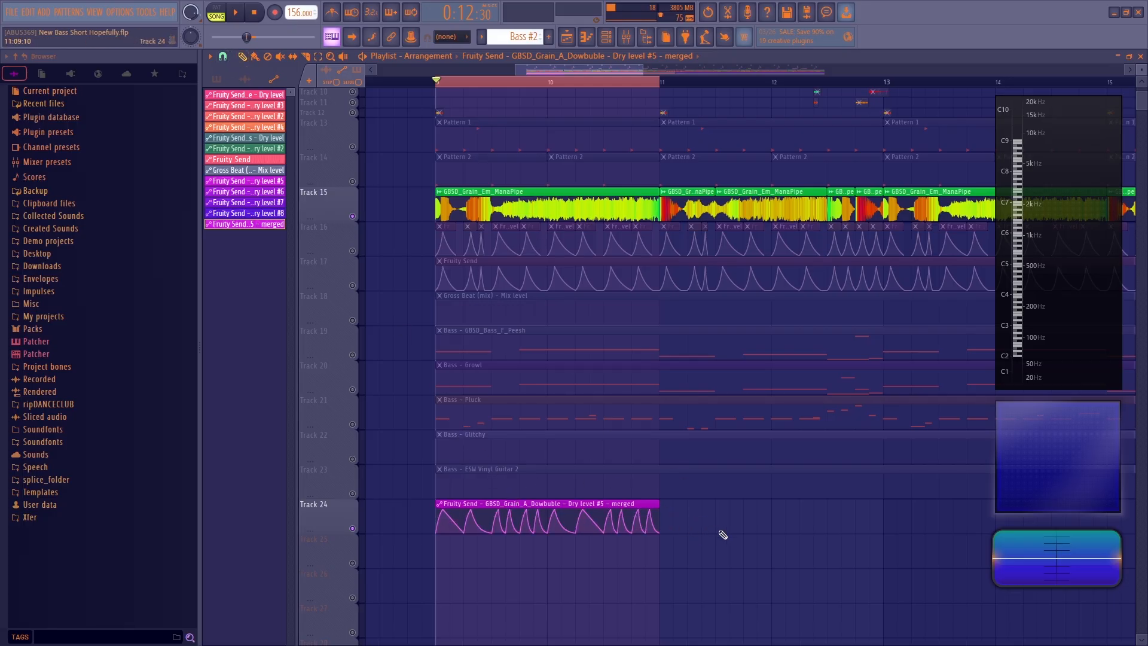
pyautogui.press('space')
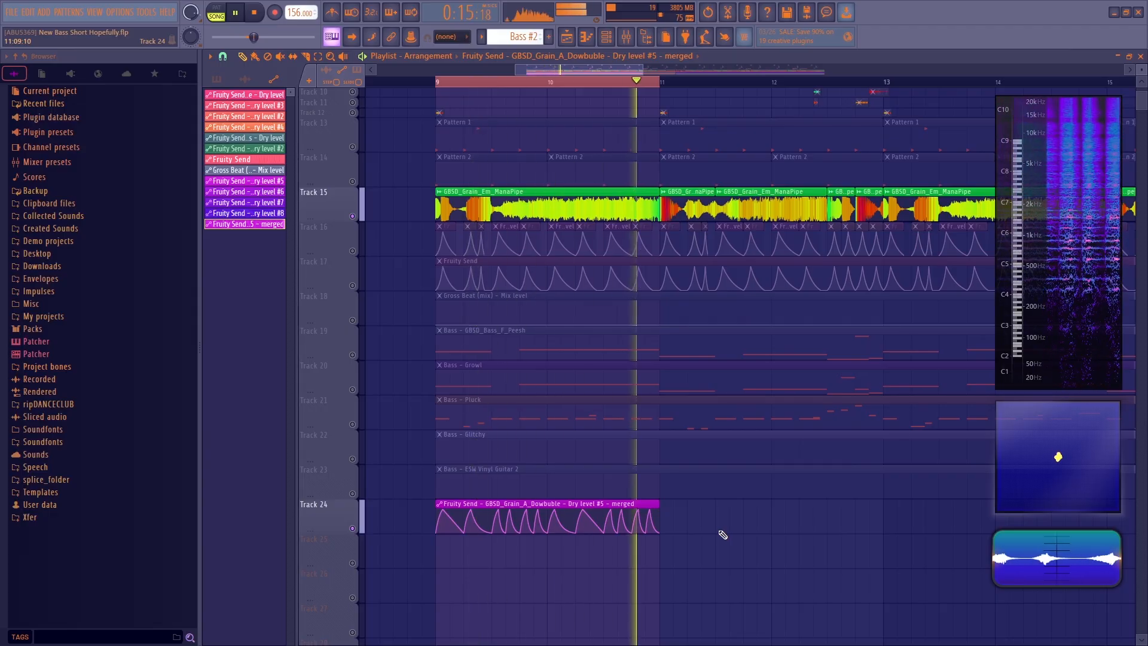
pyautogui.press('space')
# - Delete the merged automation clip from Track 24, then unmute the Fruity Send automation on Track 17 and play it back
pyautogui.rightClick(509, 500)
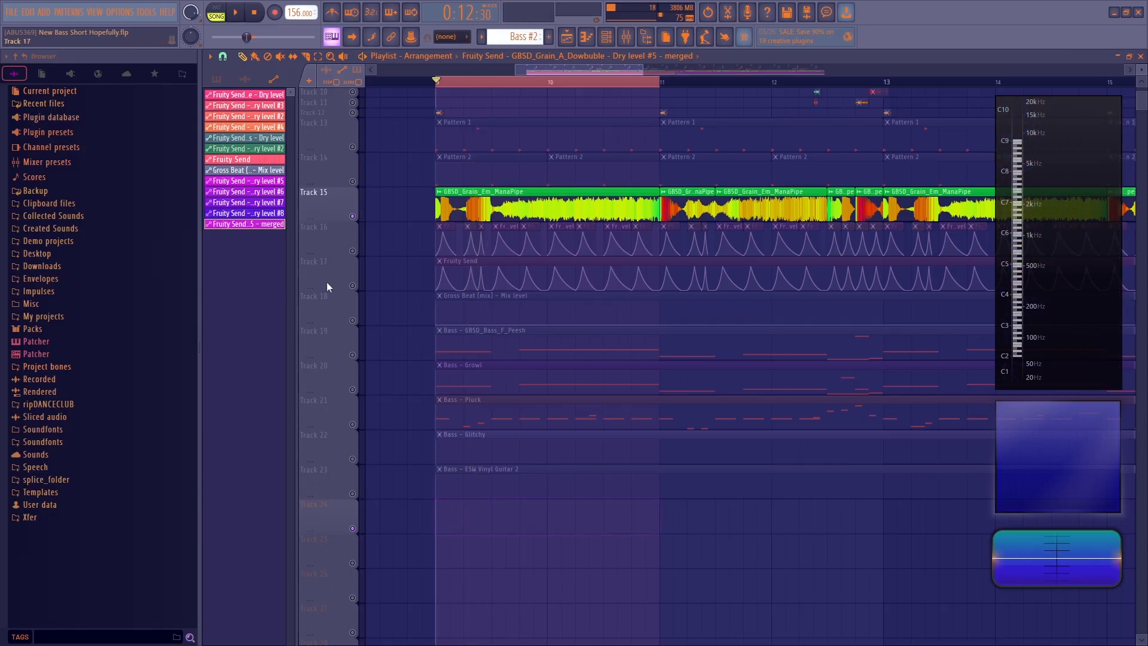
pyautogui.click(318, 275)
pyautogui.press('space')
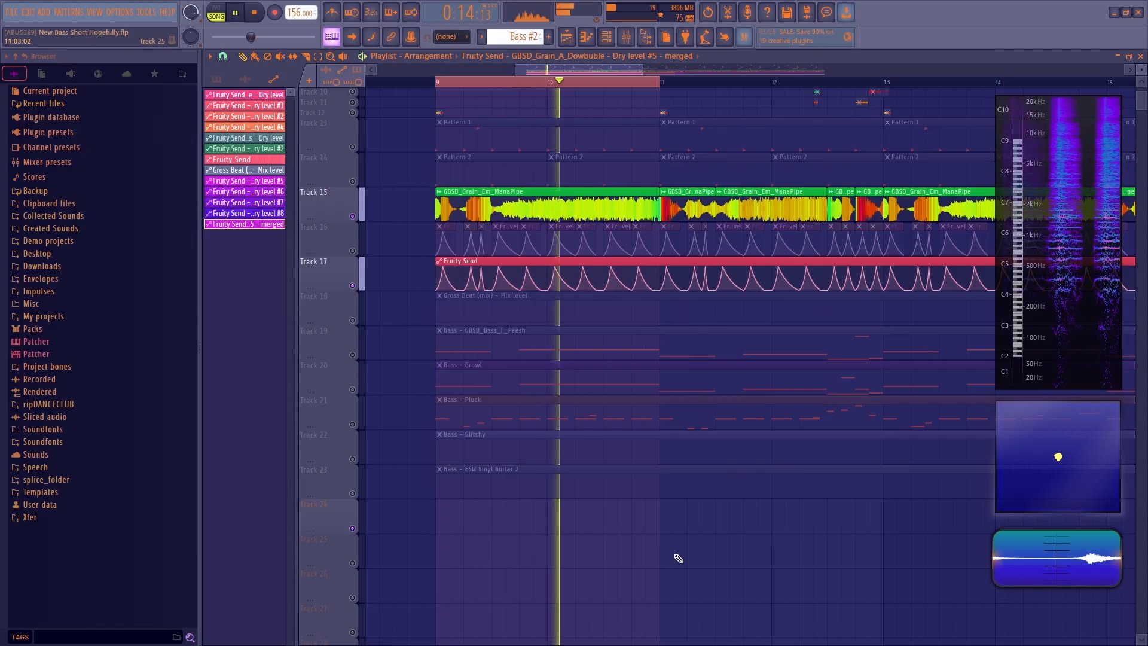
pyautogui.press('space')
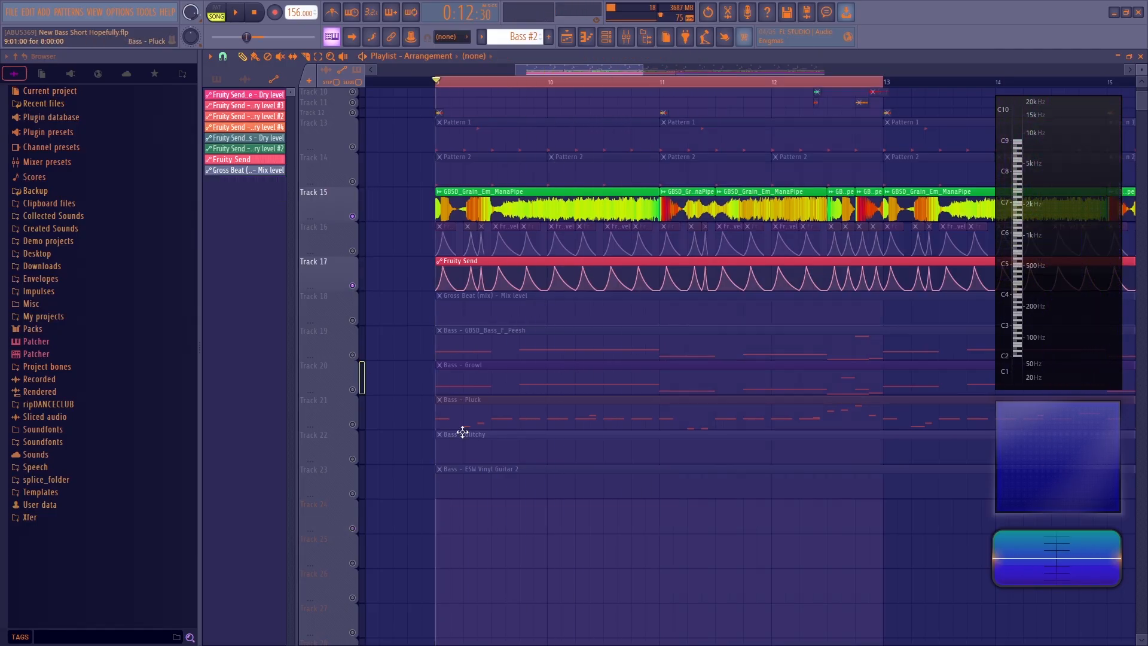
# - Unmute the GBSD_Bass_F_Peesh bass on Track 19 and play it back together with the grain sample
pyautogui.click(353, 355)
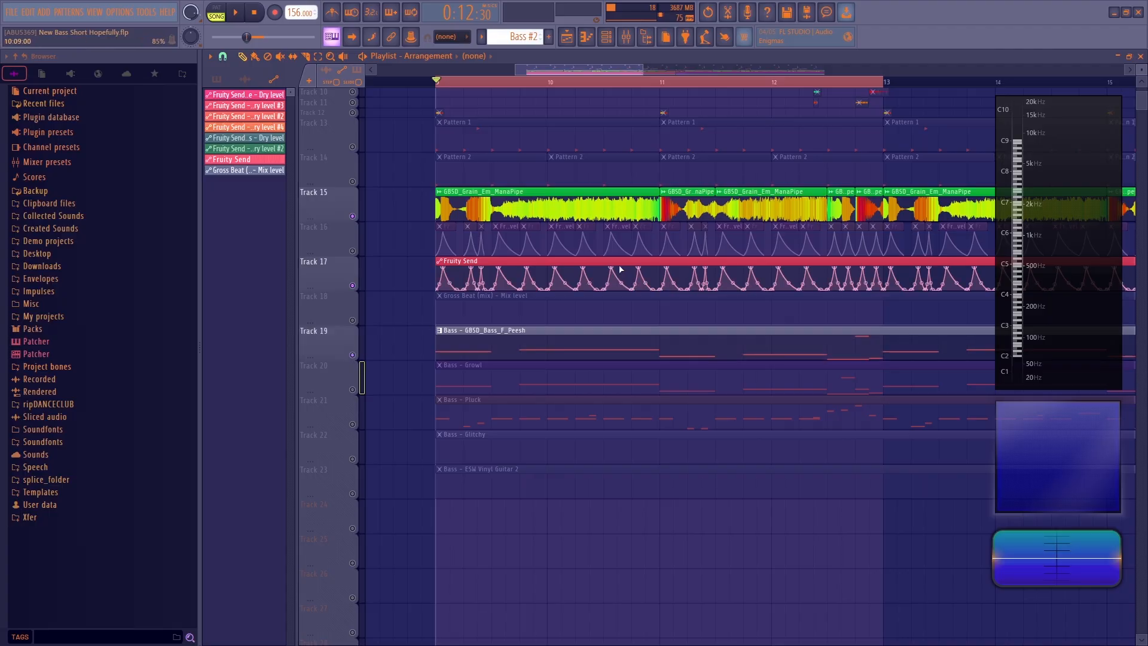
pyautogui.click(606, 36)
pyautogui.press('F6')
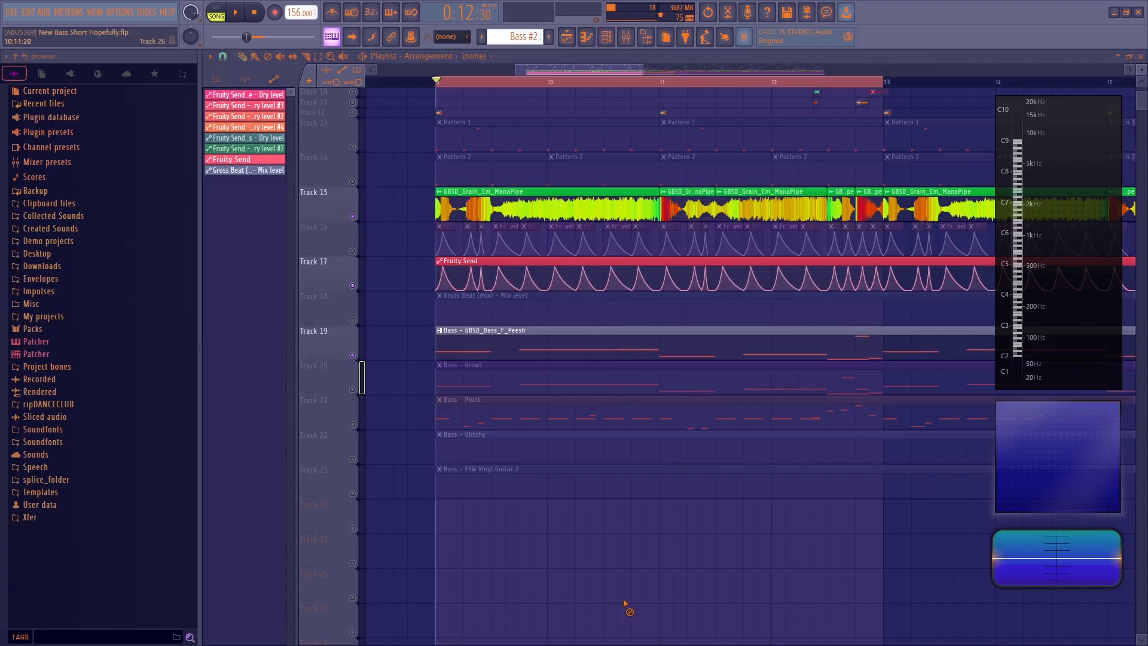
pyautogui.press('space')
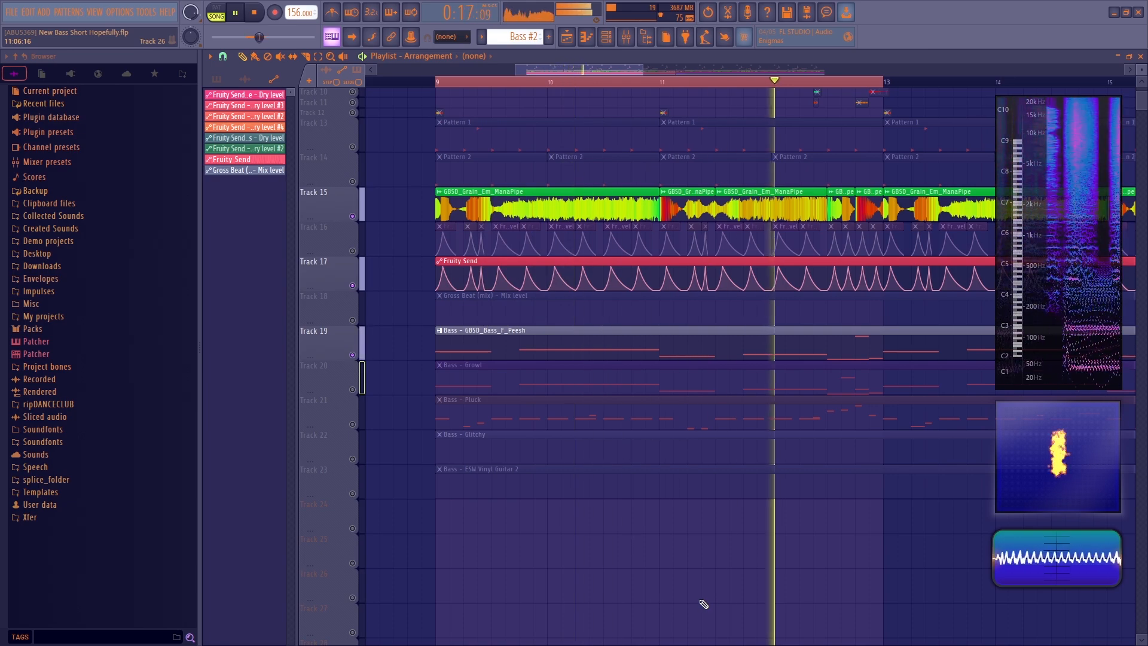
pyautogui.press('space')
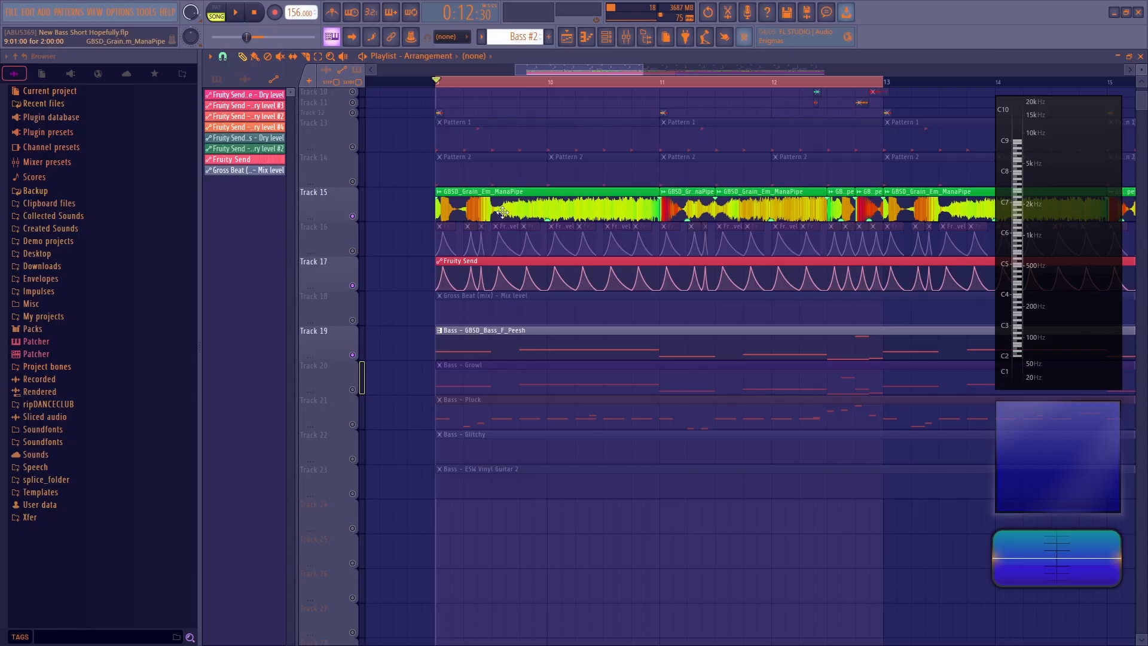
# - Examine the GBSD_Bass_F_Peesh pattern's notes in the piano roll and return to the playlist
pyautogui.doubleClick(650, 355)
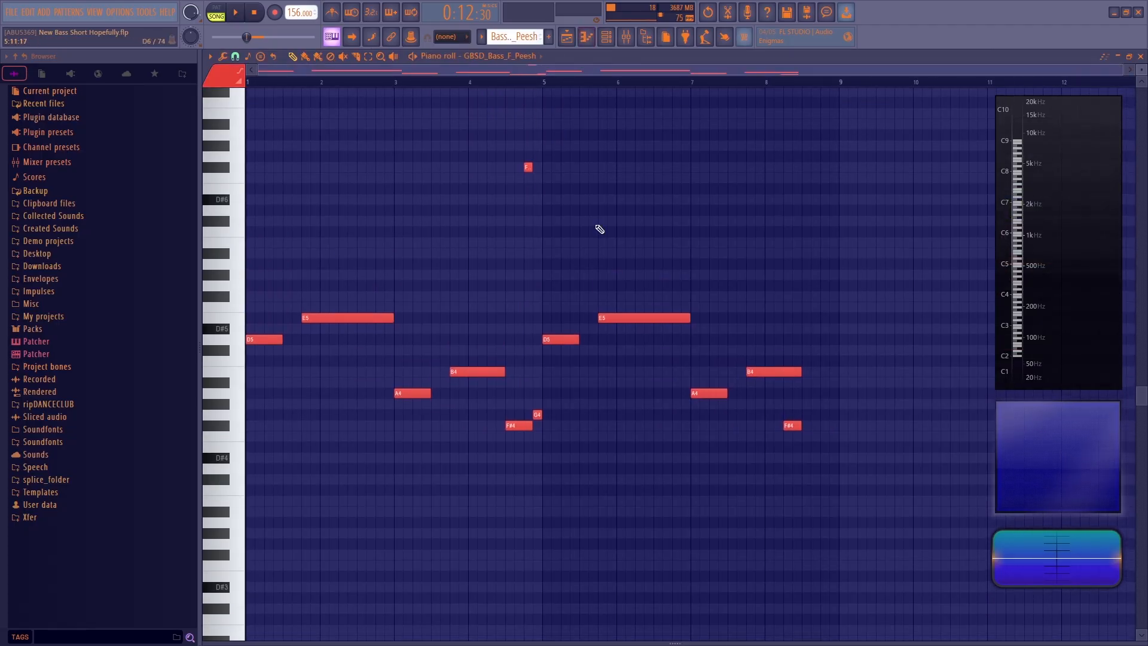
pyautogui.click(587, 37)
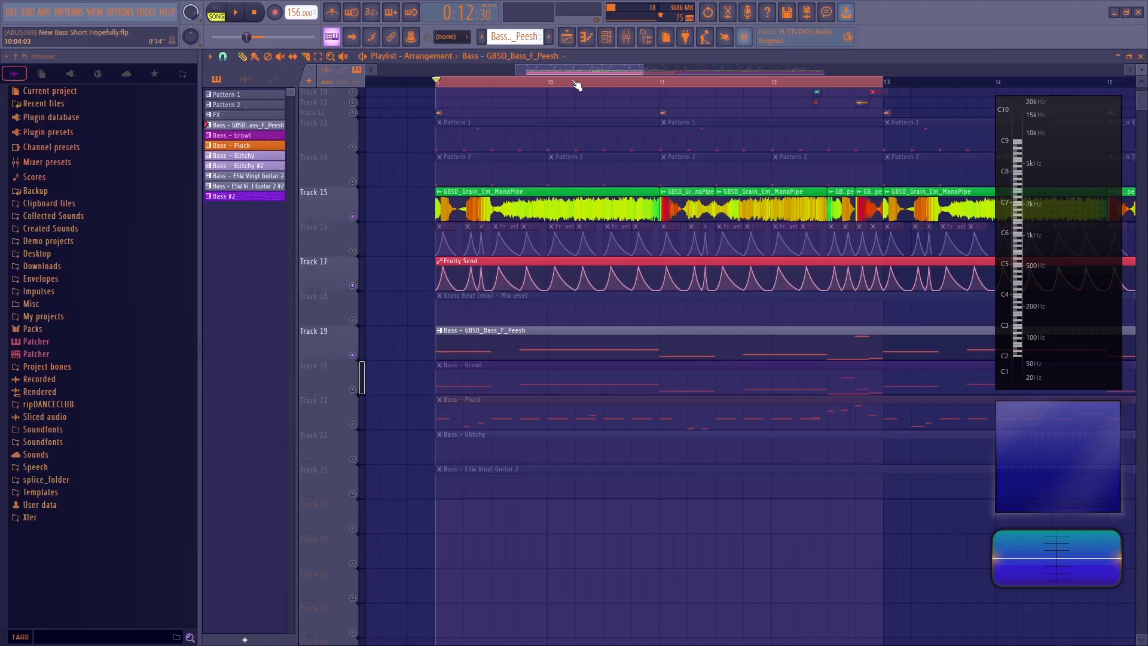
# - Open the GBSD_Bass_F_Peesh sampler channel, locate its sample file in the browser and preview it
pyautogui.scroll(-4, 571, 71)
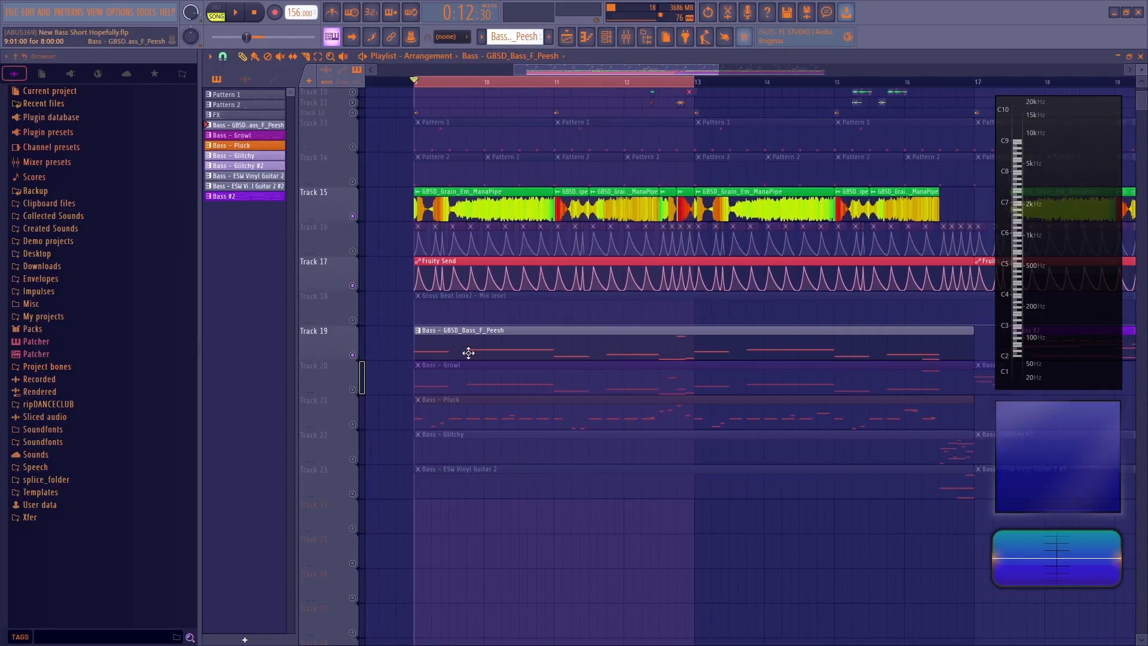
pyautogui.click(613, 39)
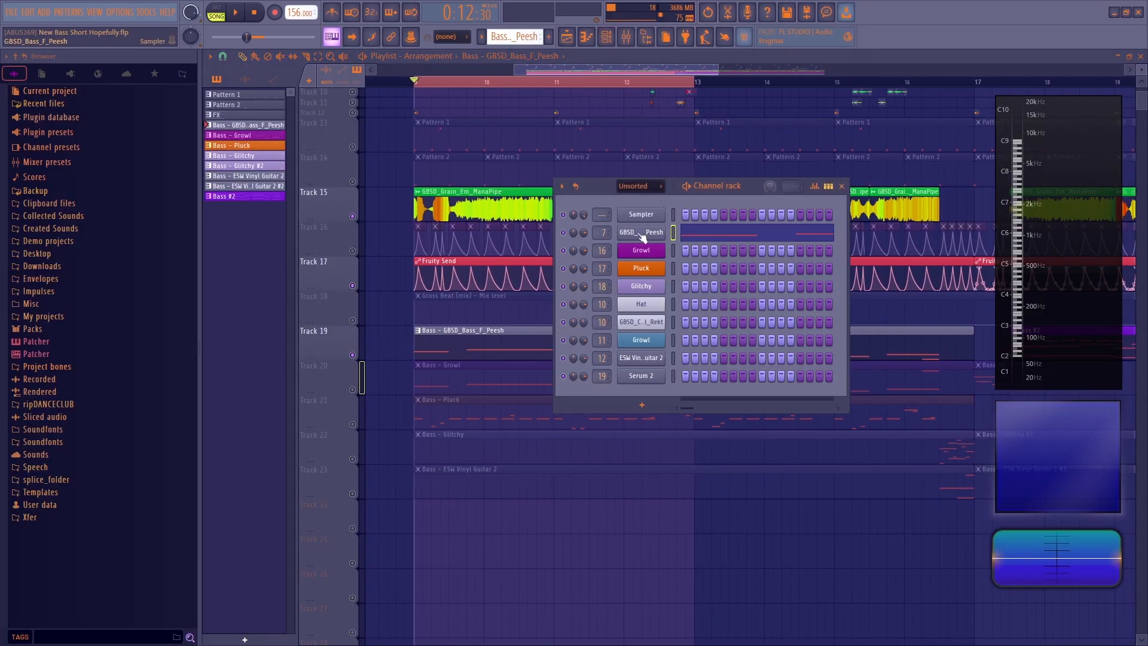
pyautogui.click(649, 235)
pyautogui.moveTo(463, 182); pyautogui.dragTo(662, 285)
pyautogui.click(650, 303)
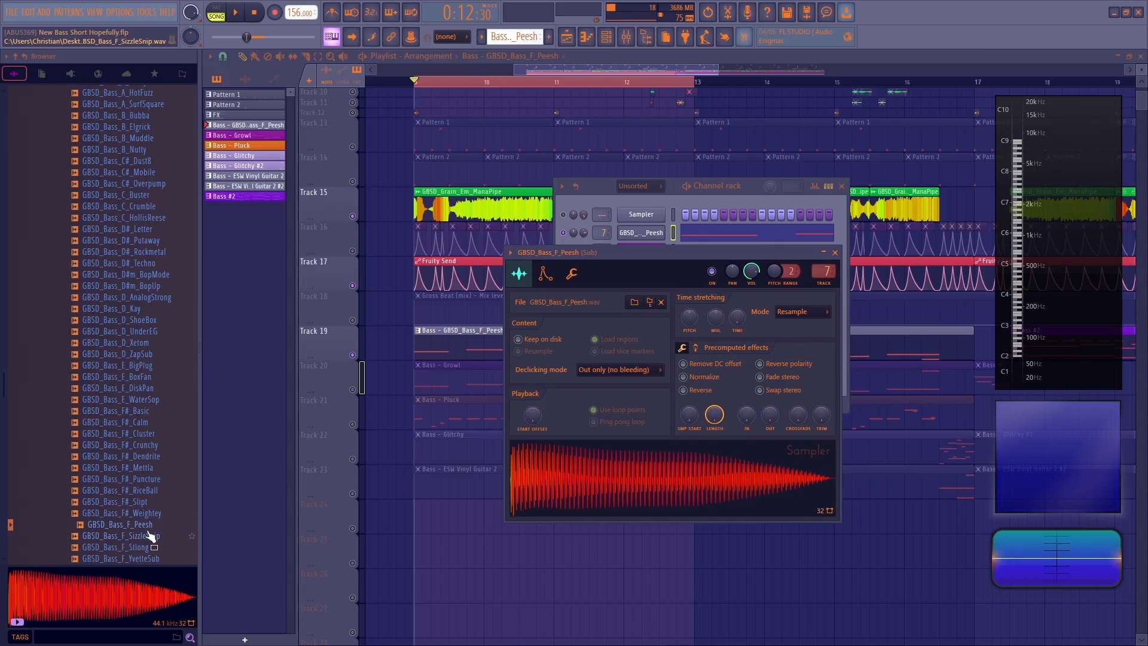
pyautogui.click(147, 525)
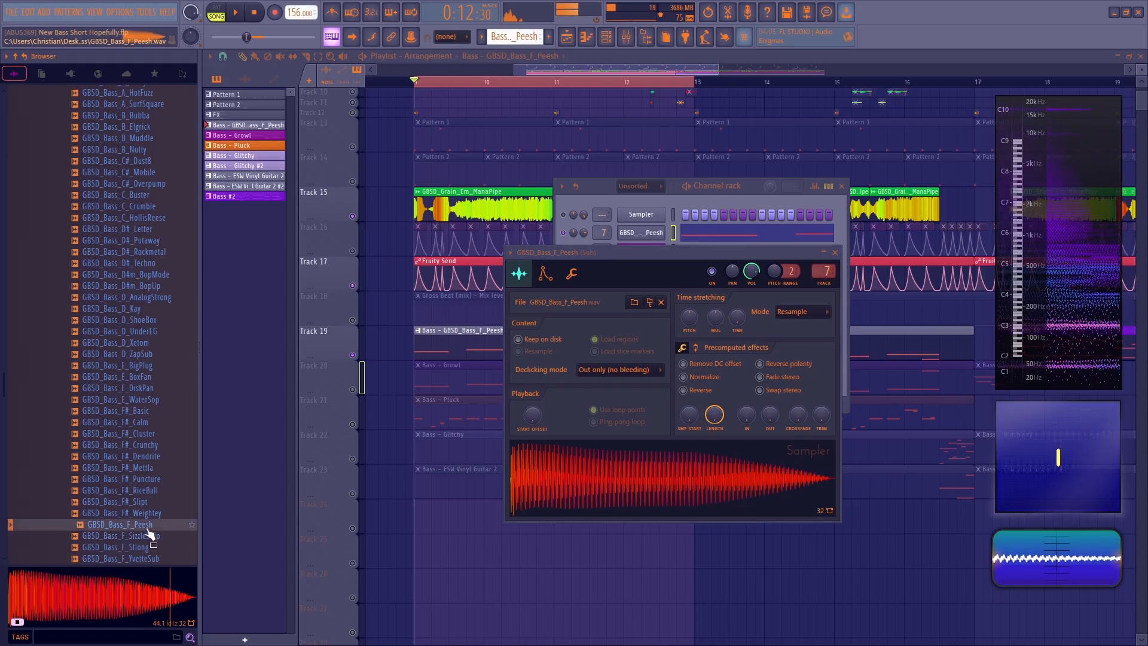
# - View the GBSD_Bass_F_Peesh channel's miscellaneous functions and open the Sub mixer track it is routed to
pyautogui.click(836, 253)
pyautogui.click(651, 234)
pyautogui.click(572, 277)
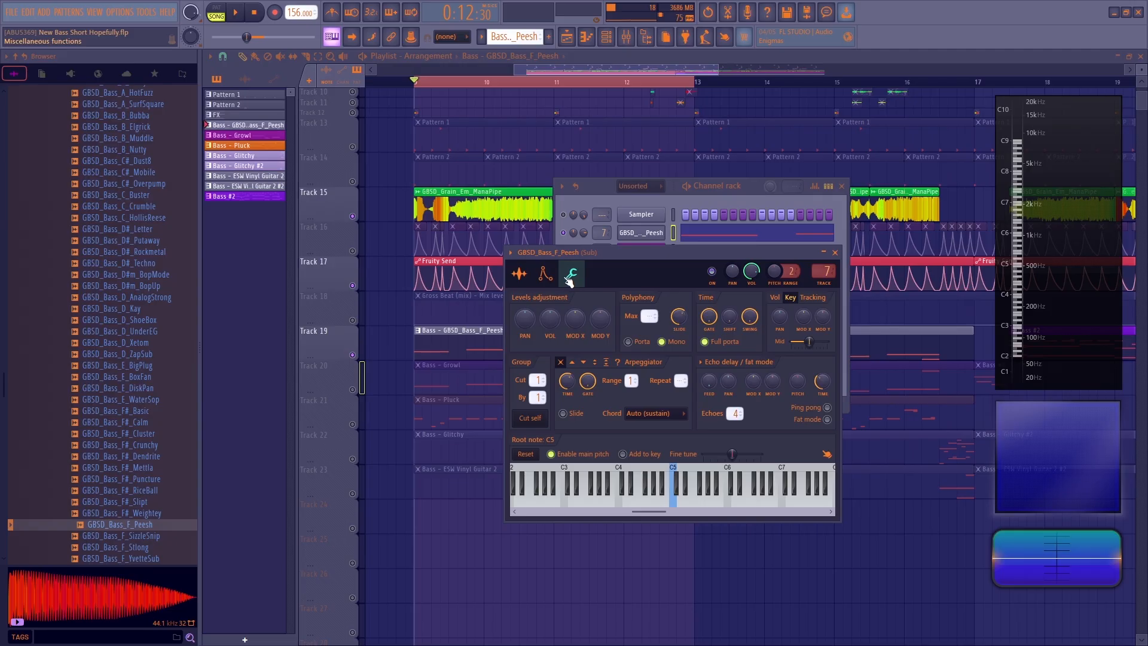
pyautogui.doubleClick(816, 273)
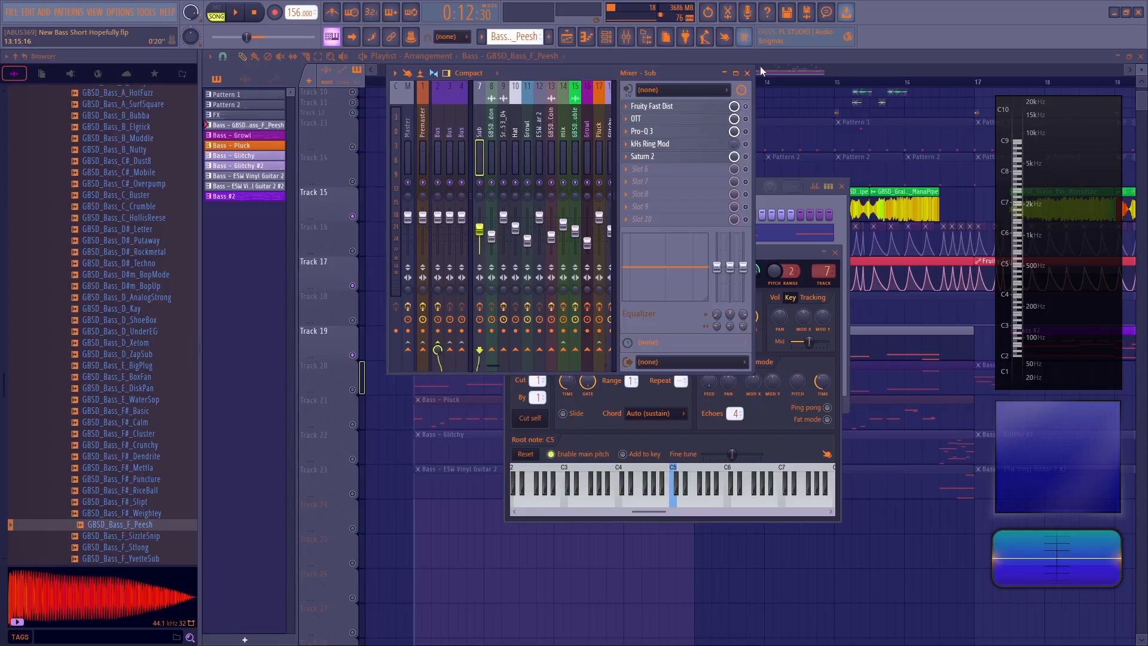
# - Inspect the Fruity Fast Dist and OTT settings on the Sub mixer track
pyautogui.click(744, 59)
pyautogui.press('space')
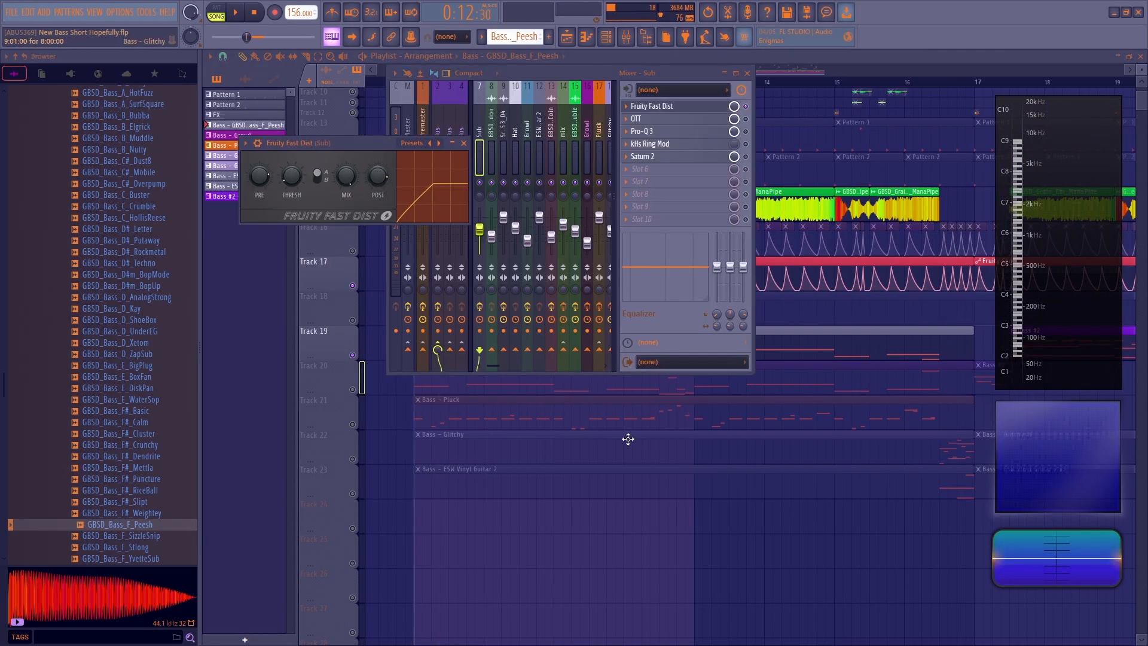
pyautogui.press('space')
pyautogui.press('space')
pyautogui.click(746, 119)
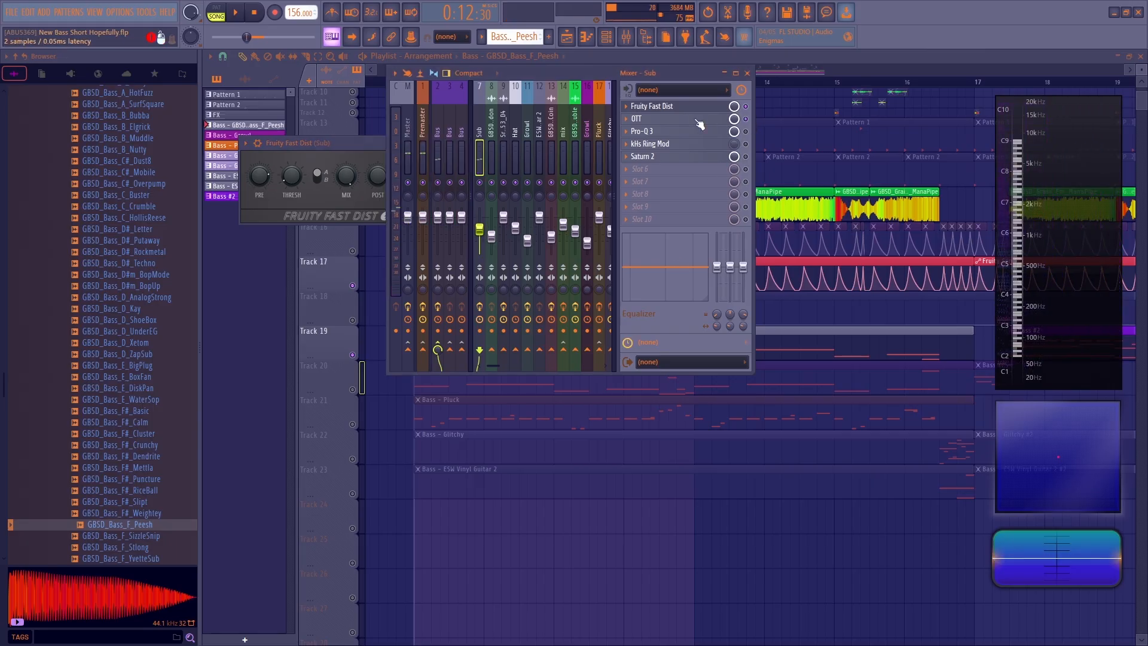
pyautogui.click(697, 120)
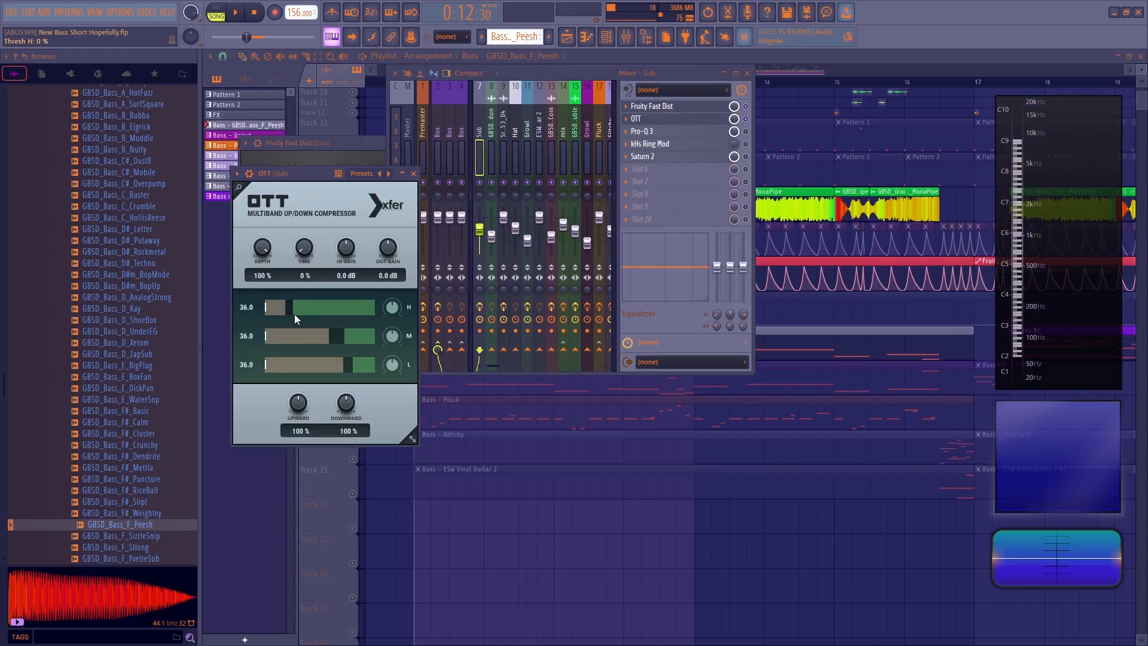
pyautogui.press('space')
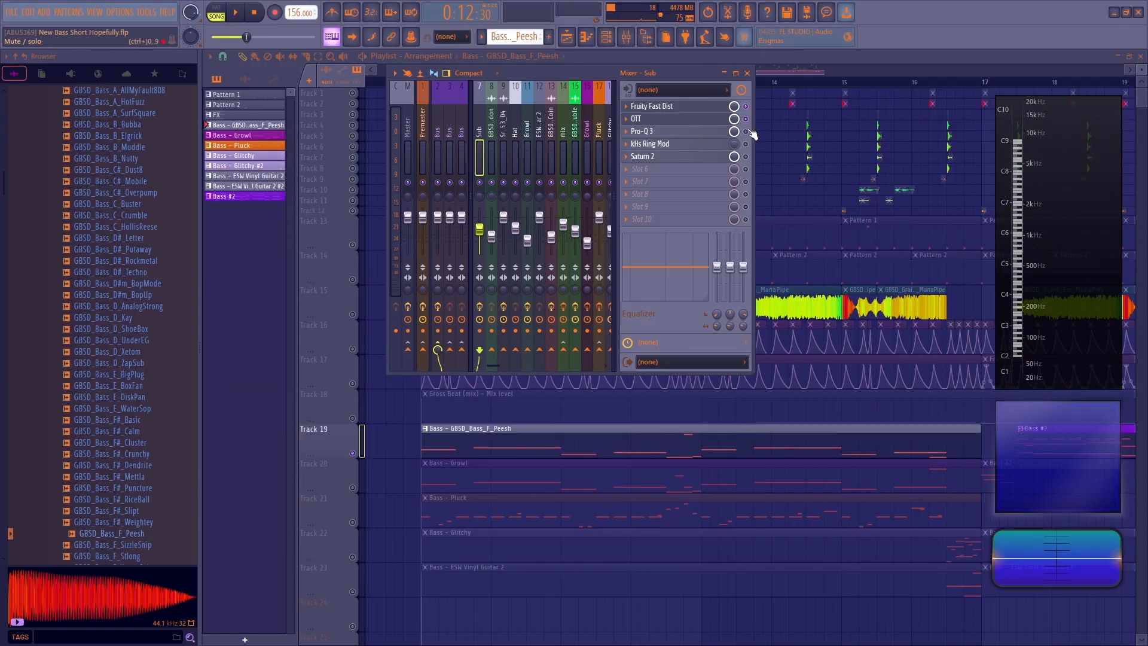
# - Play back the GBSD_Bass_F_Peesh pattern on Track 19 without the other tracks
pyautogui.press('space')
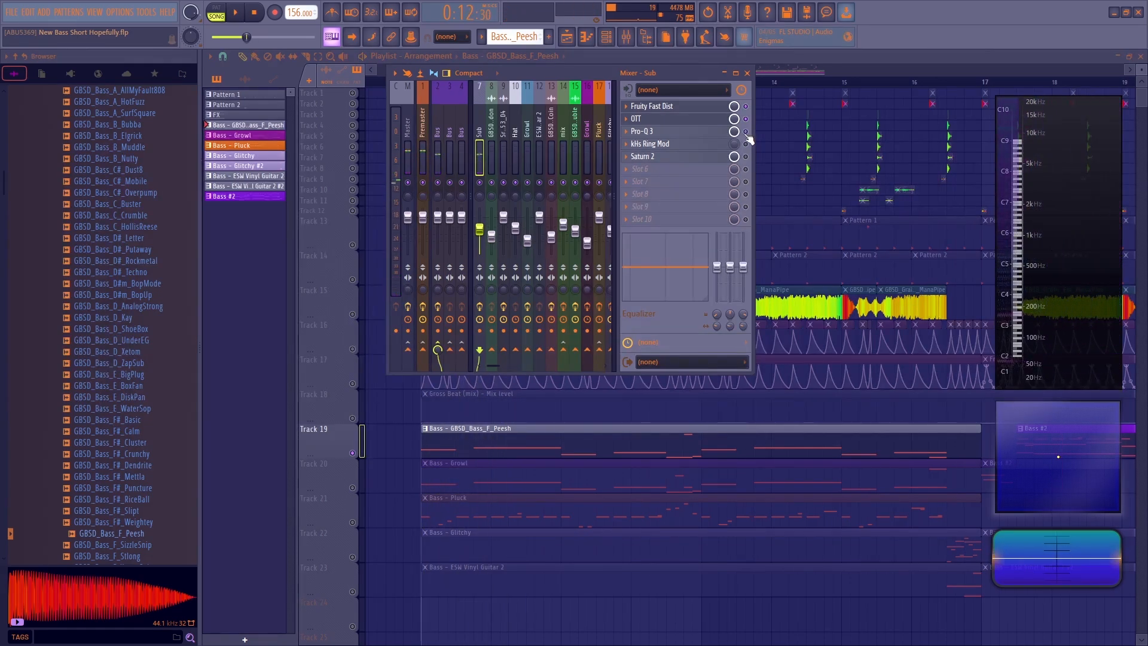
pyautogui.press('space')
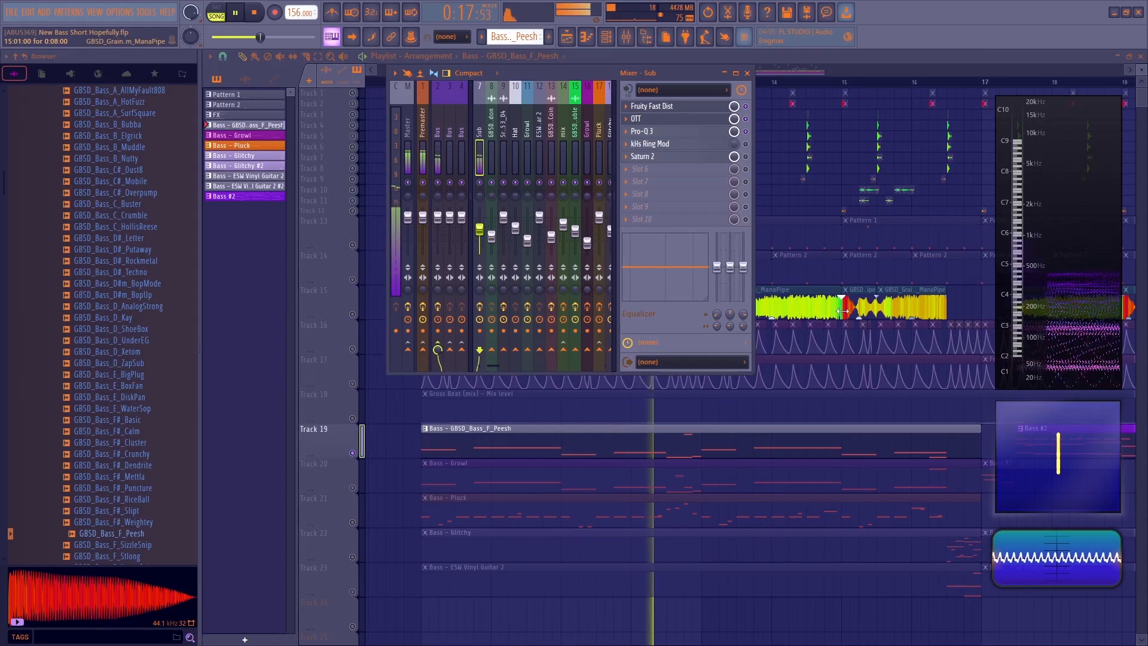
pyautogui.press('space')
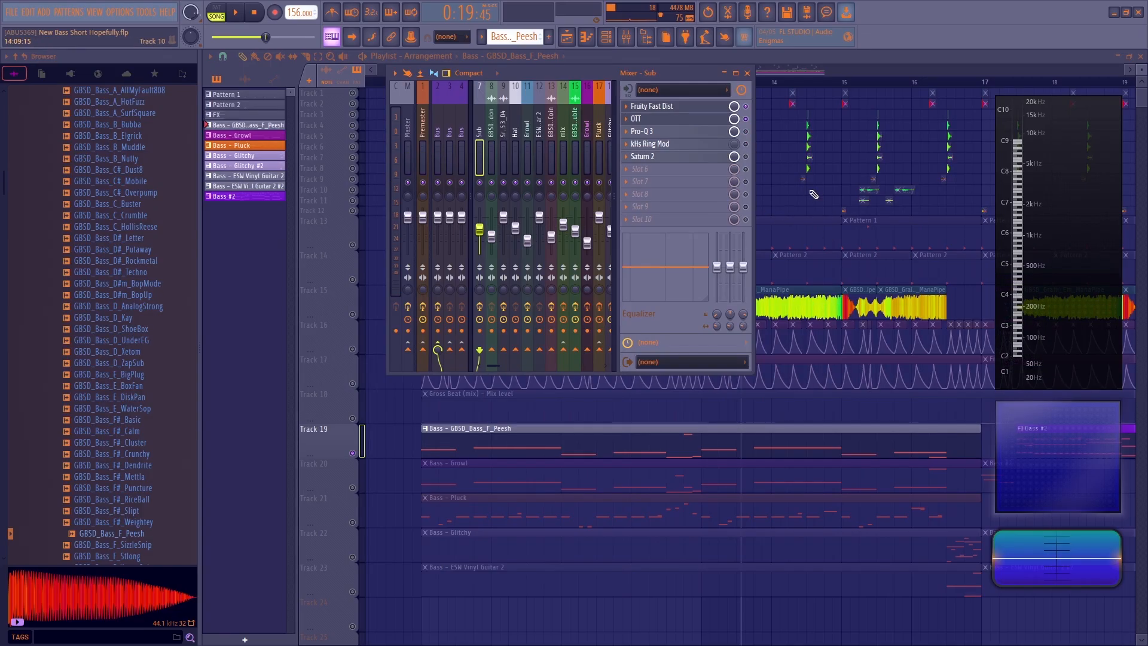
pyautogui.press('space')
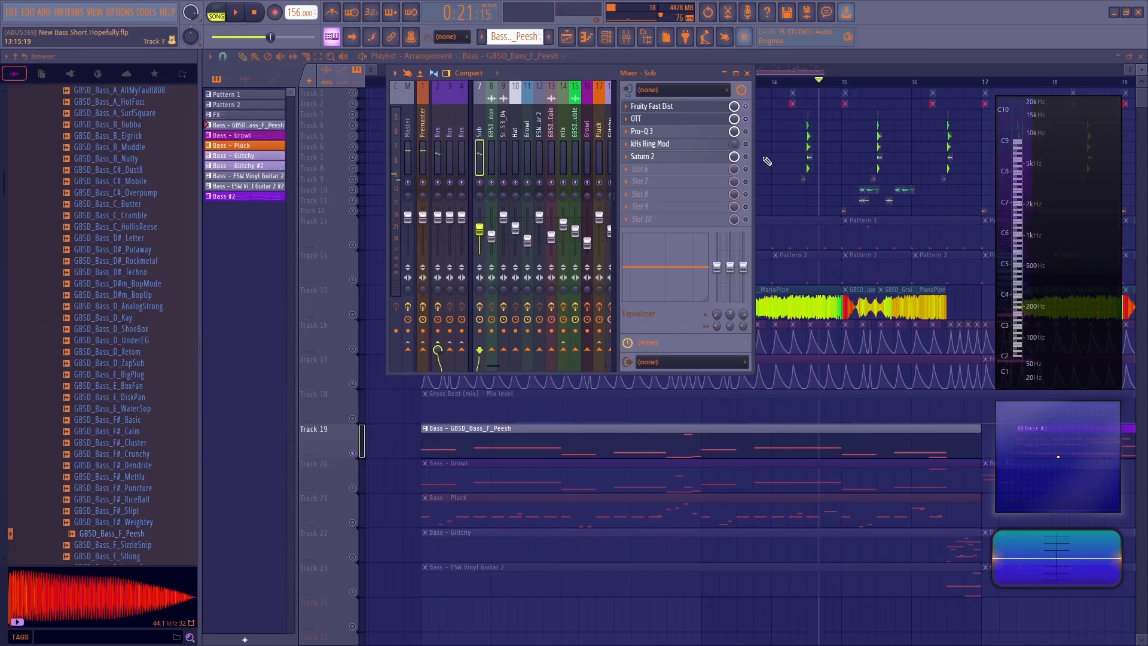
# - Move the playback position into bar 13 and play the Track 19 bass with the Sub mixer track open
pyautogui.click(747, 84)
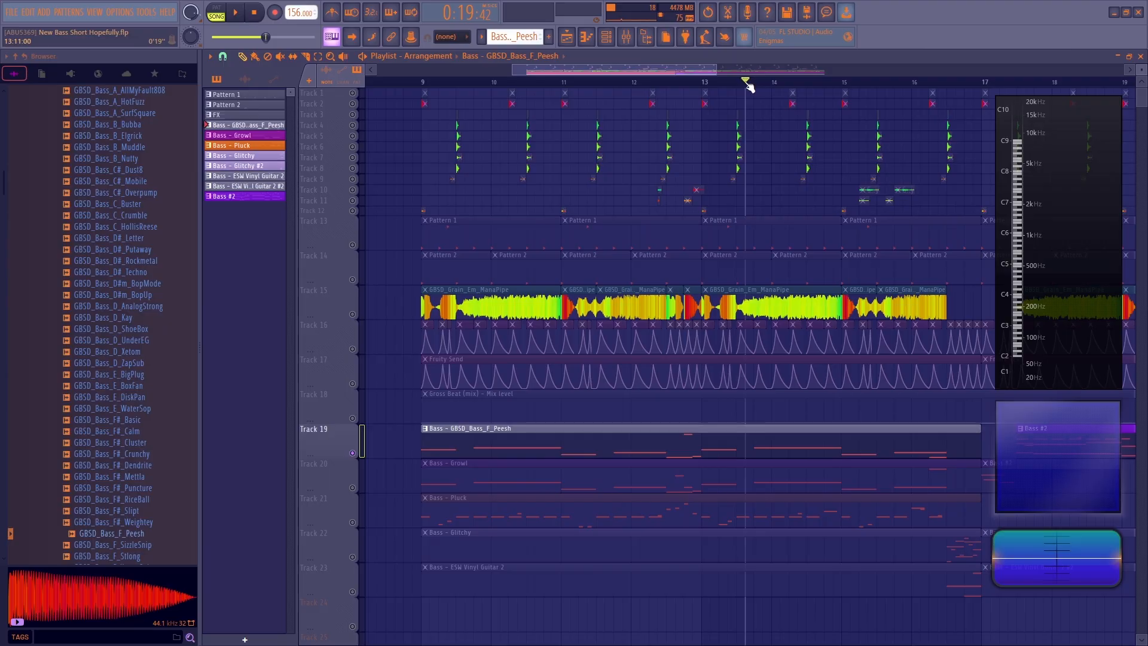
pyautogui.click(627, 37)
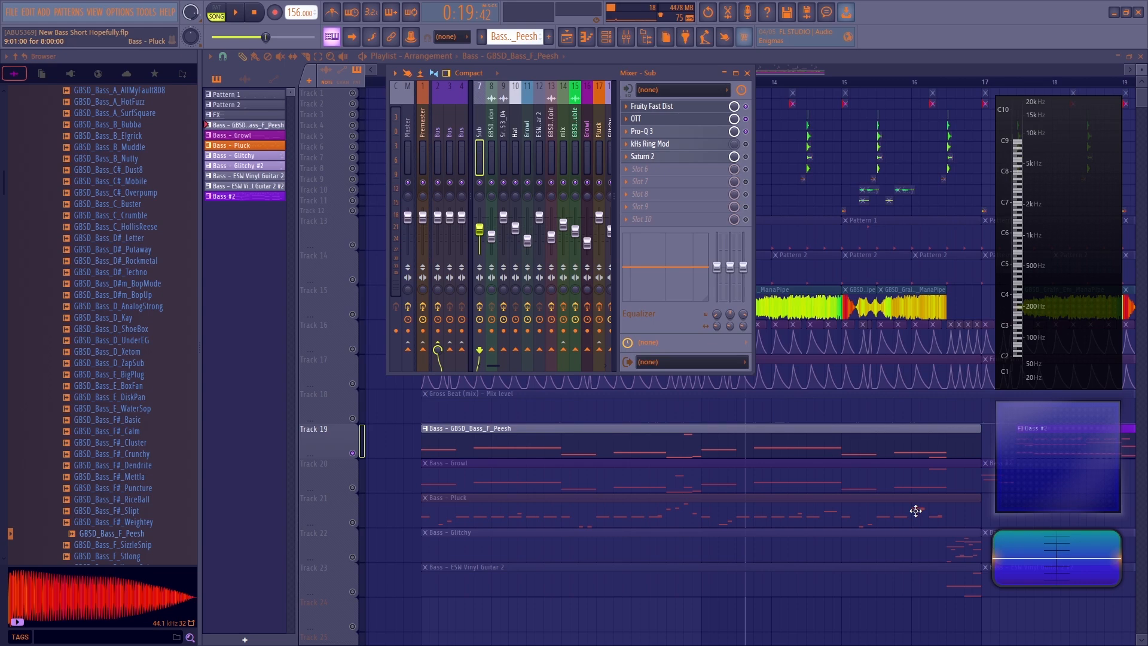
pyautogui.press('space')
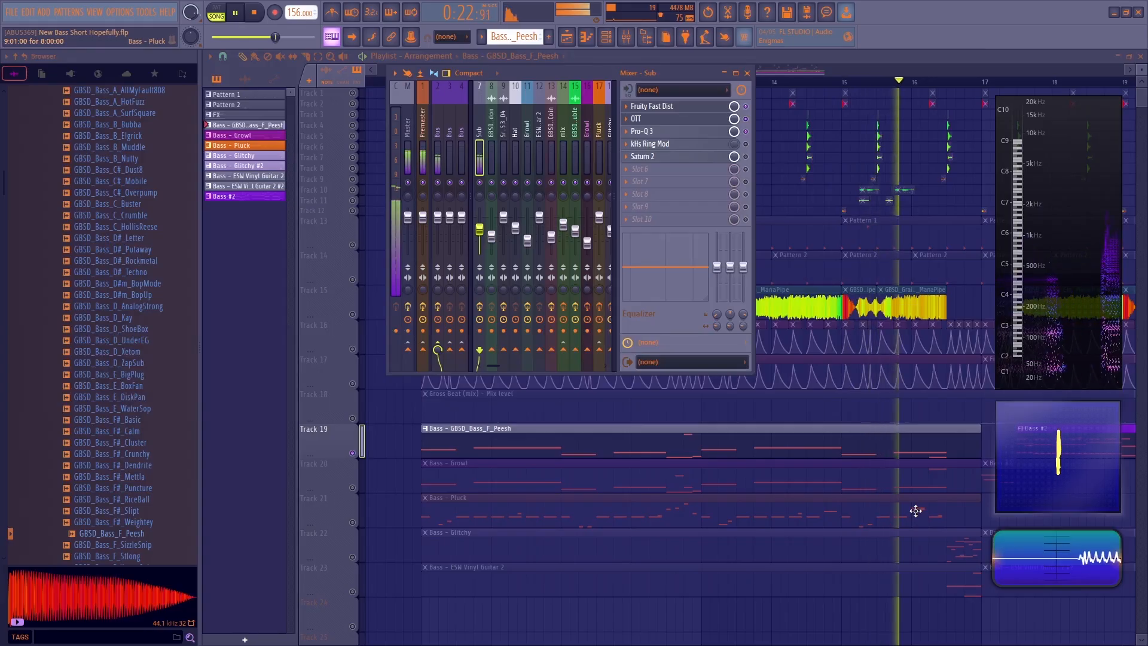
pyautogui.press('space')
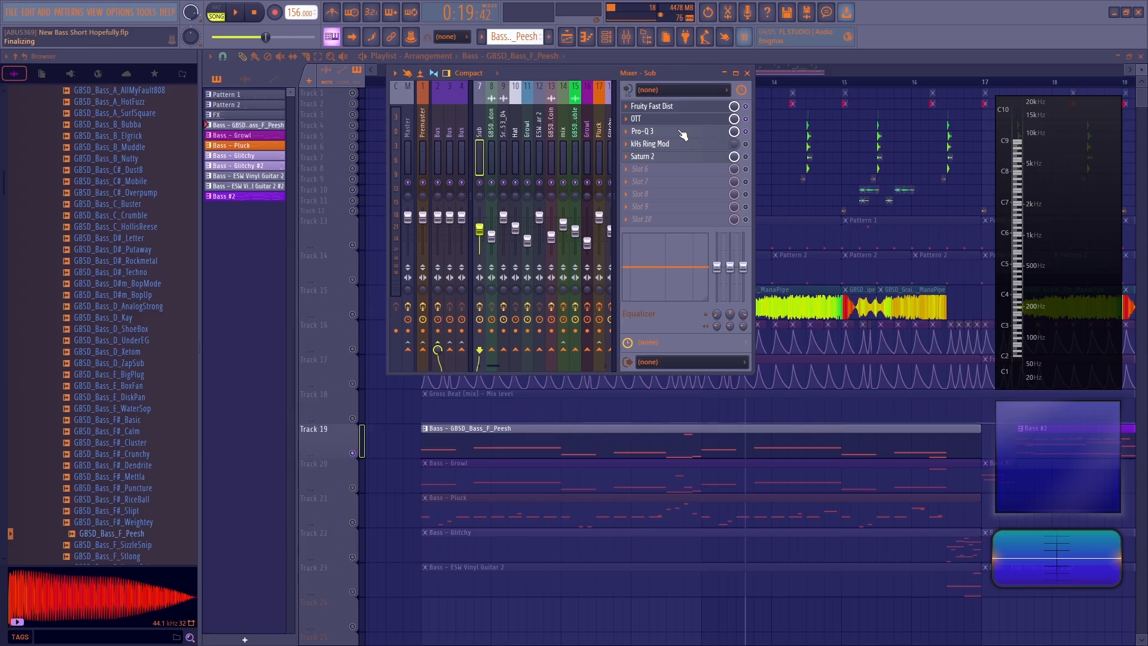
# - Open Pro-Q 3 on the Sub track and compare its curve with the 48.960 Hz low-cut band enabled and disabled, playing the enabled setting
pyautogui.click(682, 131)
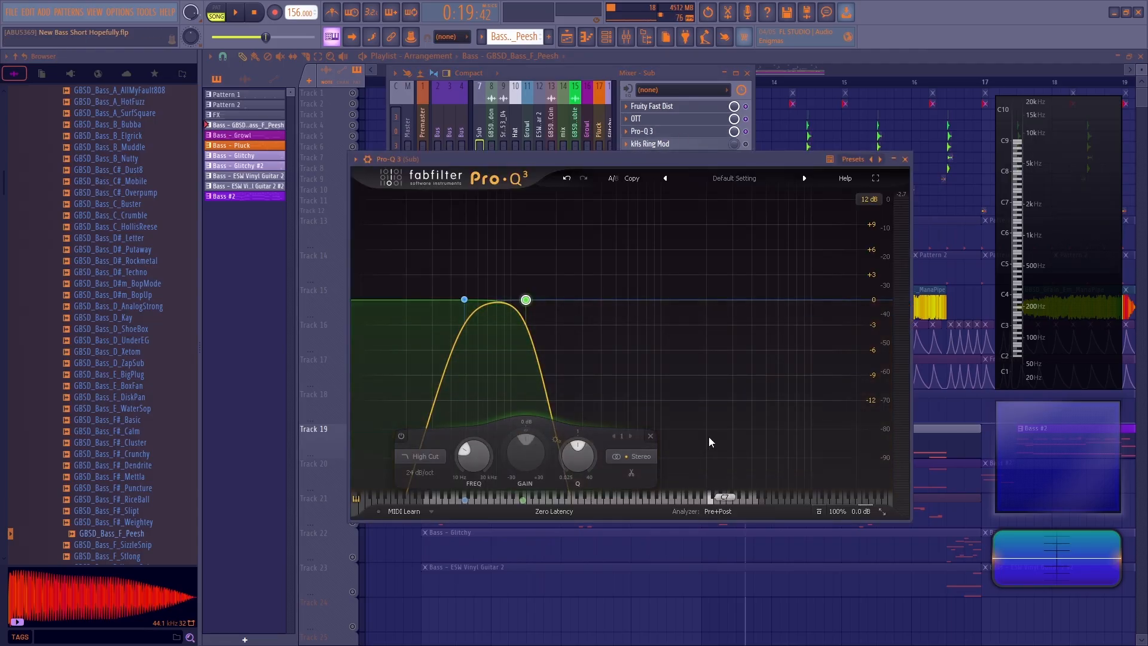
pyautogui.click(464, 299)
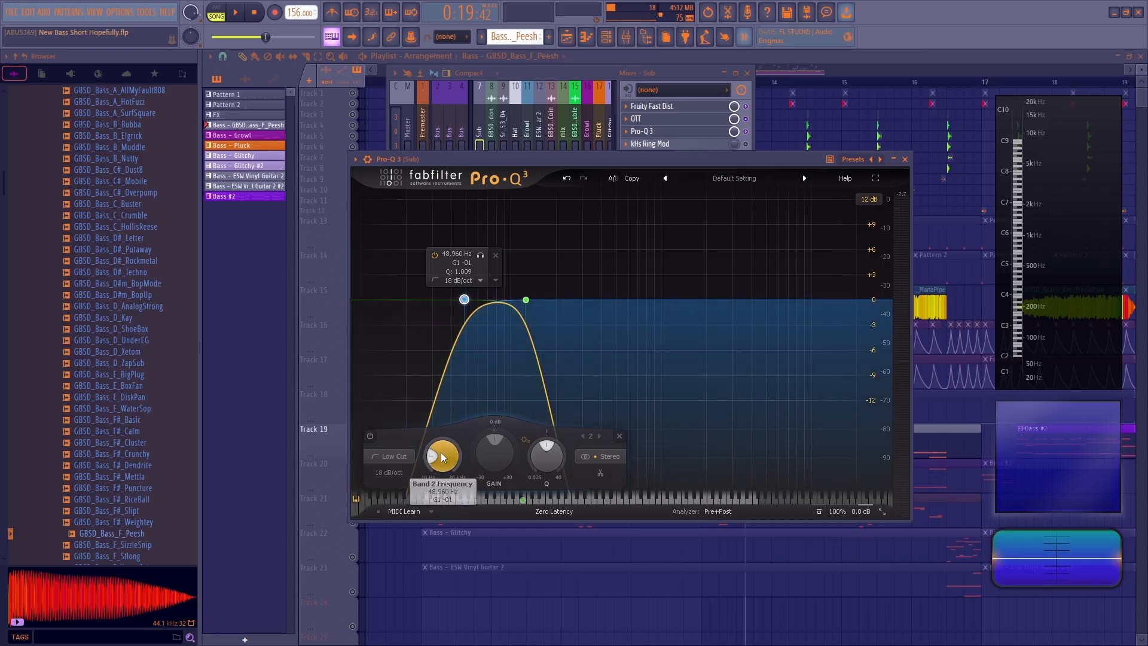
pyautogui.click(370, 437)
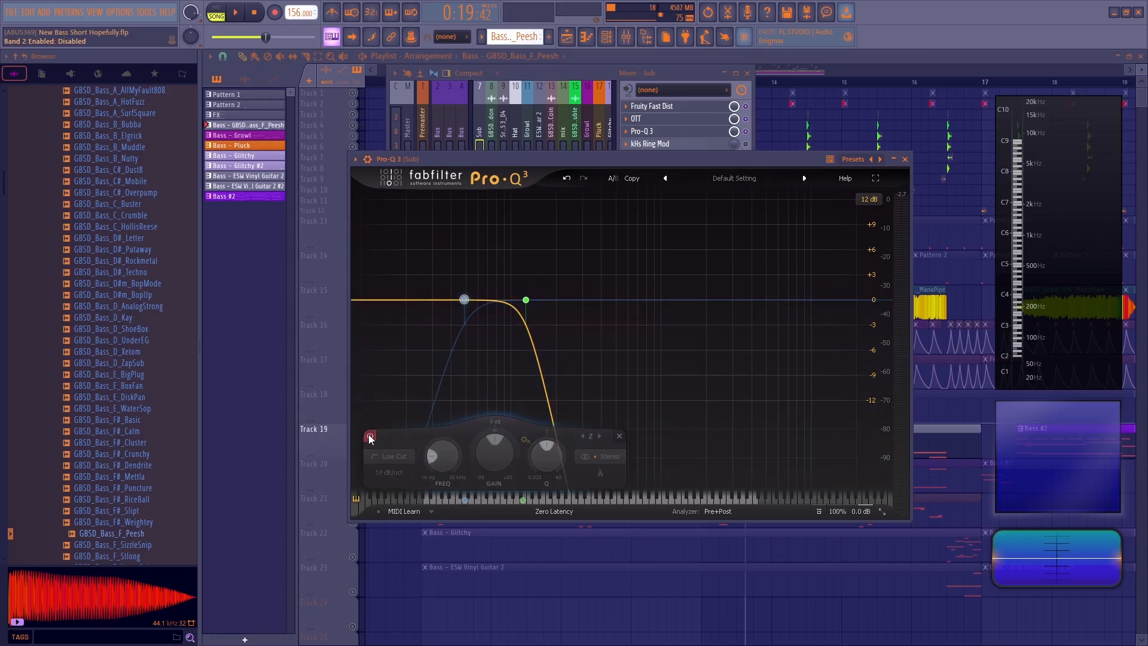
pyautogui.click(370, 438)
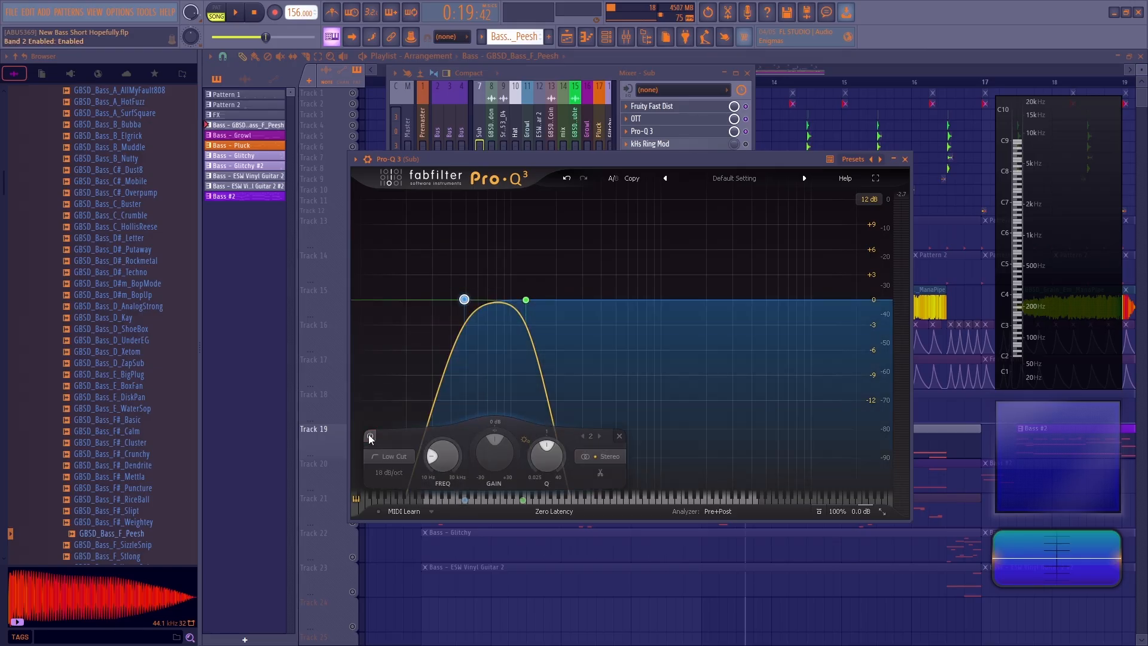
pyautogui.click(370, 438)
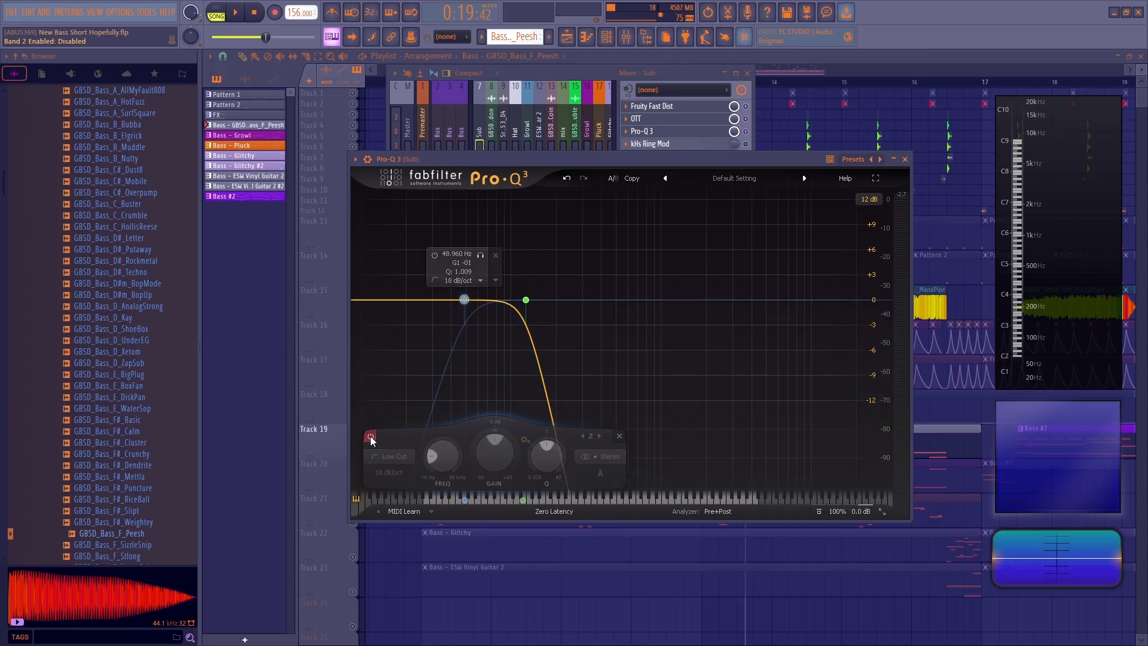
pyautogui.click(371, 439)
pyautogui.press('space')
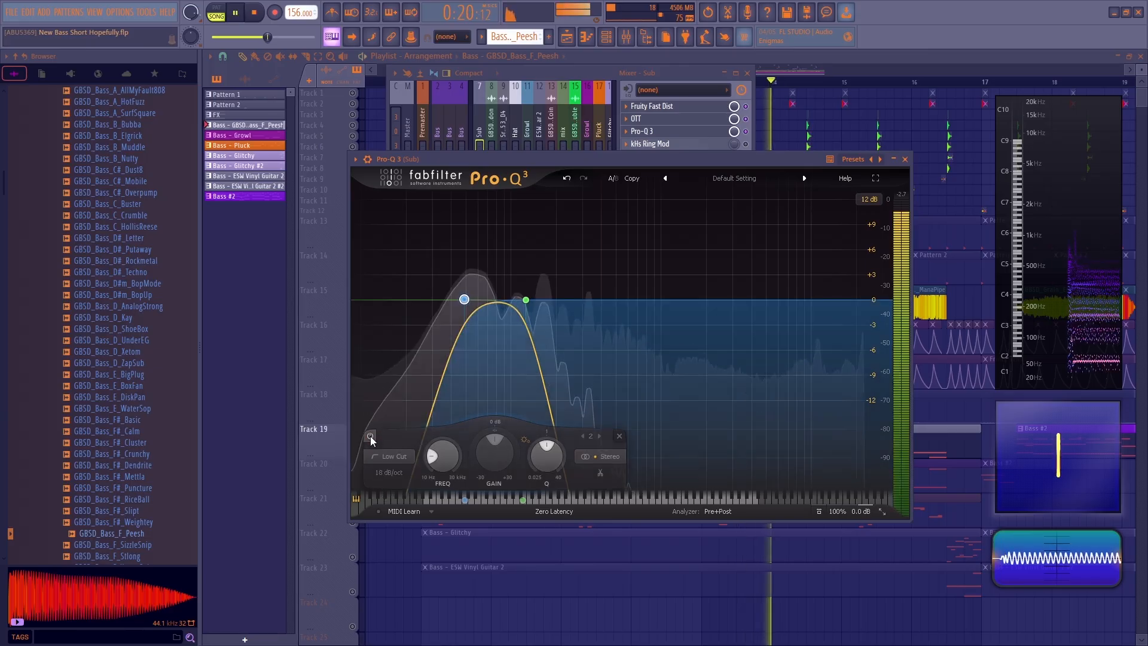
pyautogui.press('space')
pyautogui.click(371, 438)
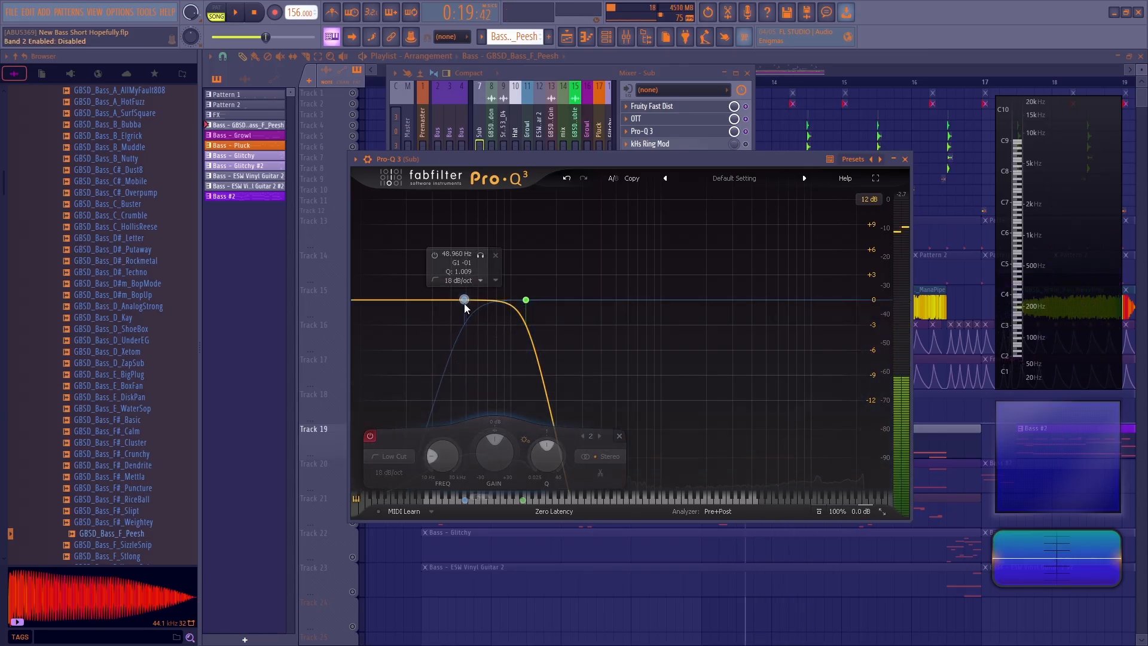
pyautogui.click(370, 437)
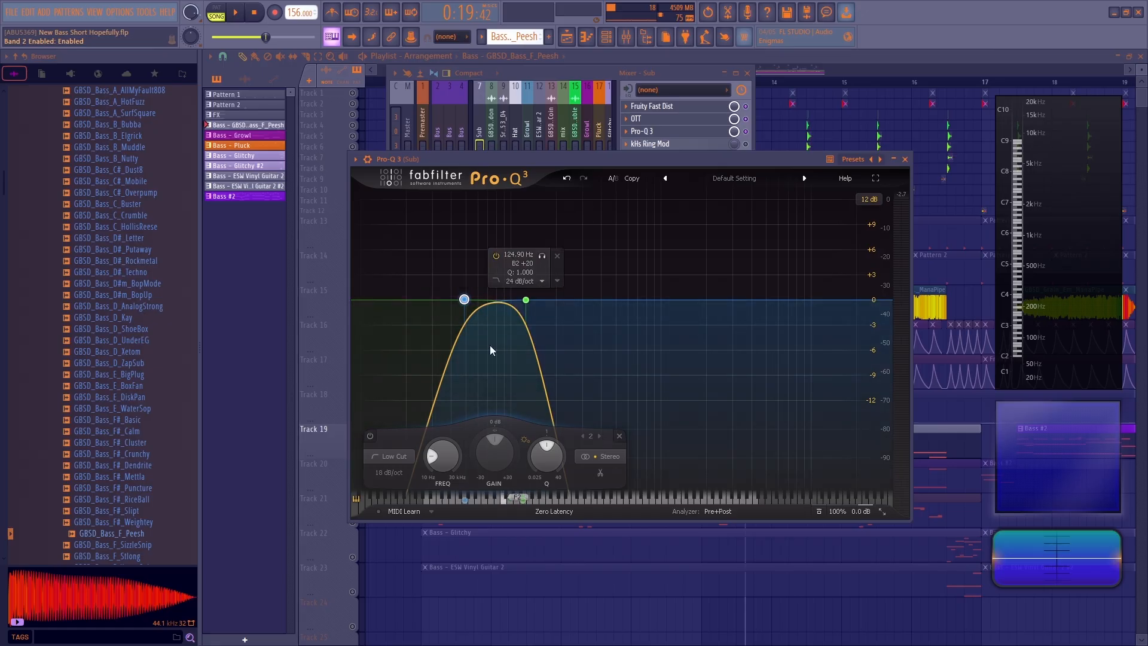
# - Sketch five alternating boost and cut bell bands of about 6 dB across Pro-Q 3's mids and highs, and delete them all
pyautogui.moveTo(575, 310); pyautogui.dragTo(637, 346)
pyautogui.moveTo(684, 299); pyautogui.dragTo(682, 248)
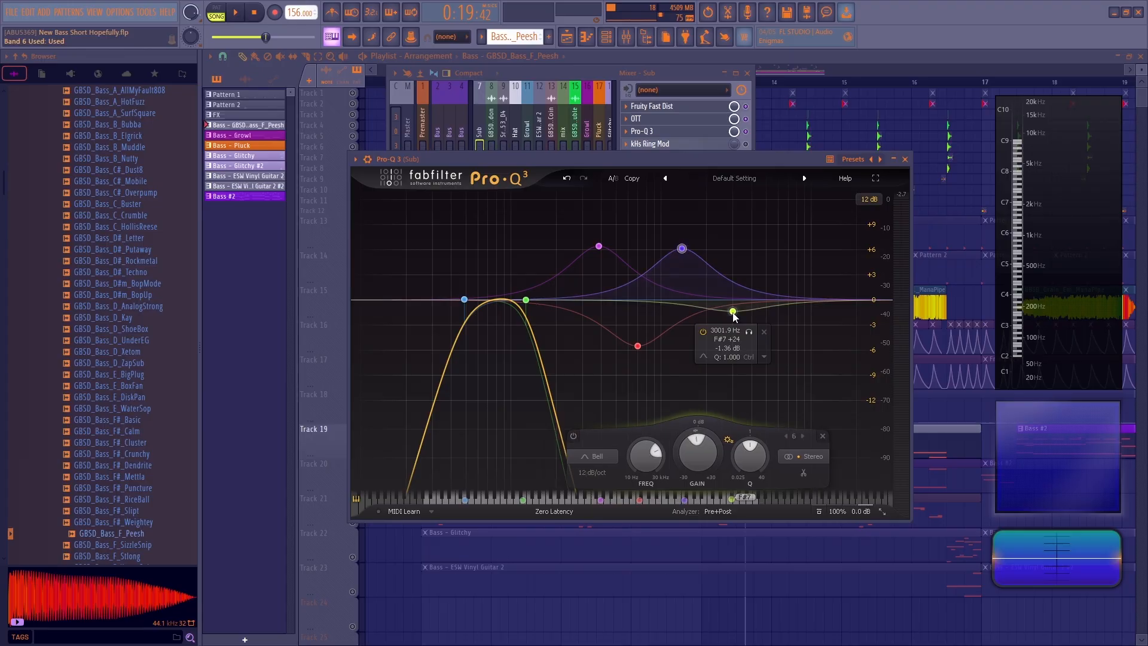
pyautogui.moveTo(735, 301); pyautogui.dragTo(736, 348)
pyautogui.moveTo(762, 300); pyautogui.dragTo(762, 242)
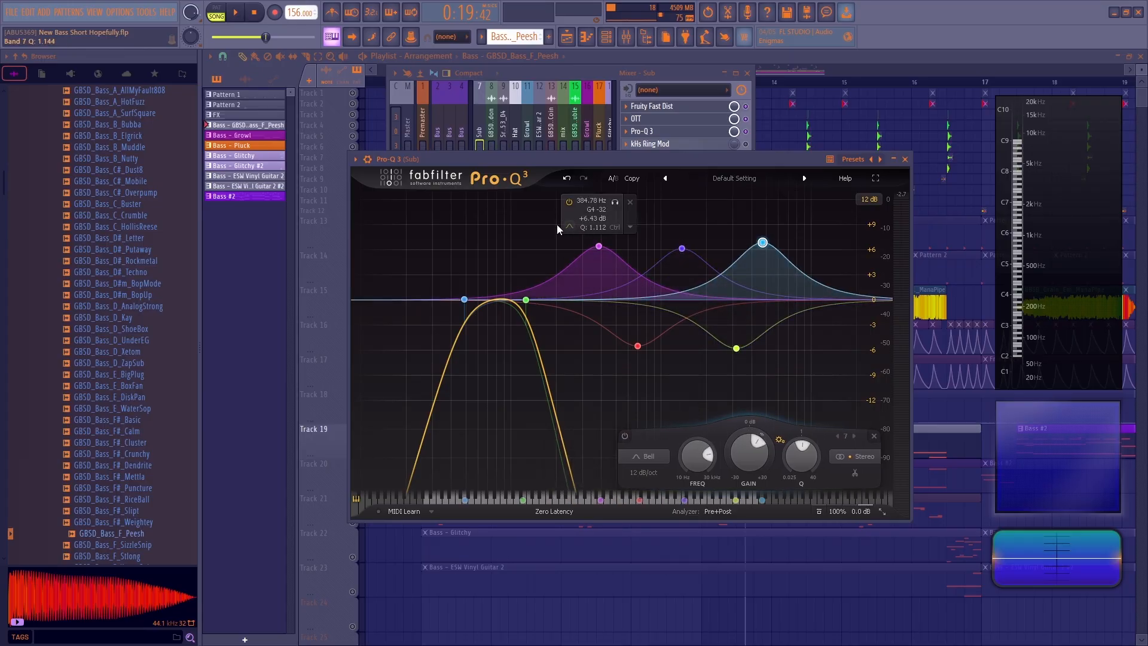
pyautogui.moveTo(552, 227); pyautogui.dragTo(835, 387)
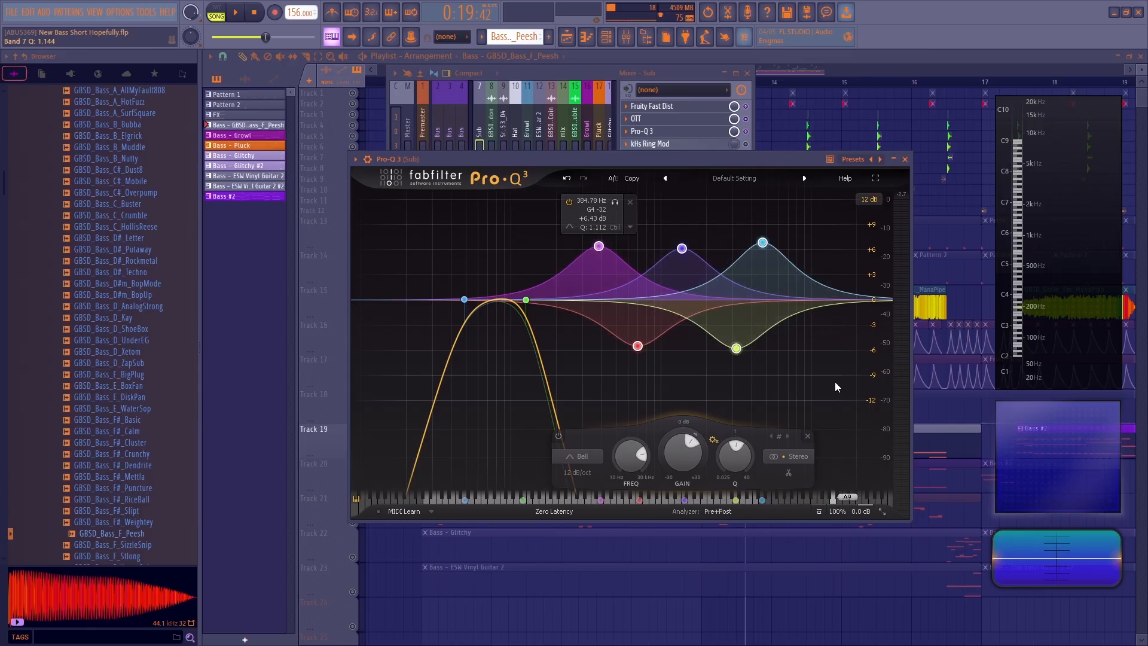
pyautogui.click(807, 437)
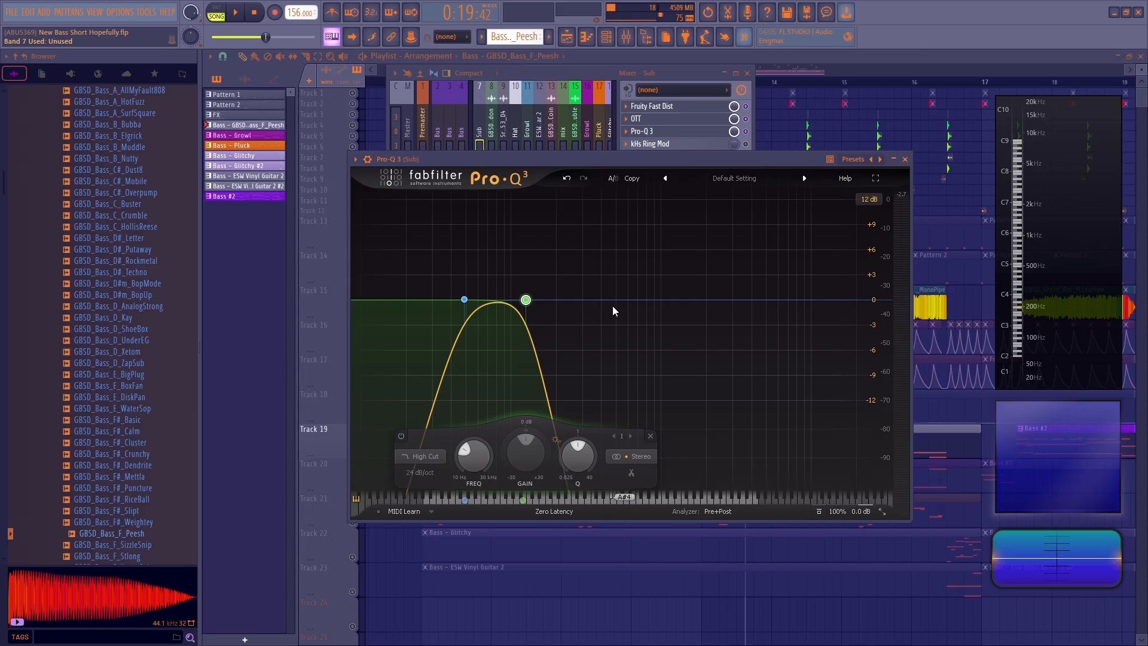
# - Review the low-cut and high-cut bands, toggle the 48.960 Hz low cut off and on again, and close Pro-Q 3
pyautogui.moveTo(559, 311)
pyautogui.moveTo(466, 301)
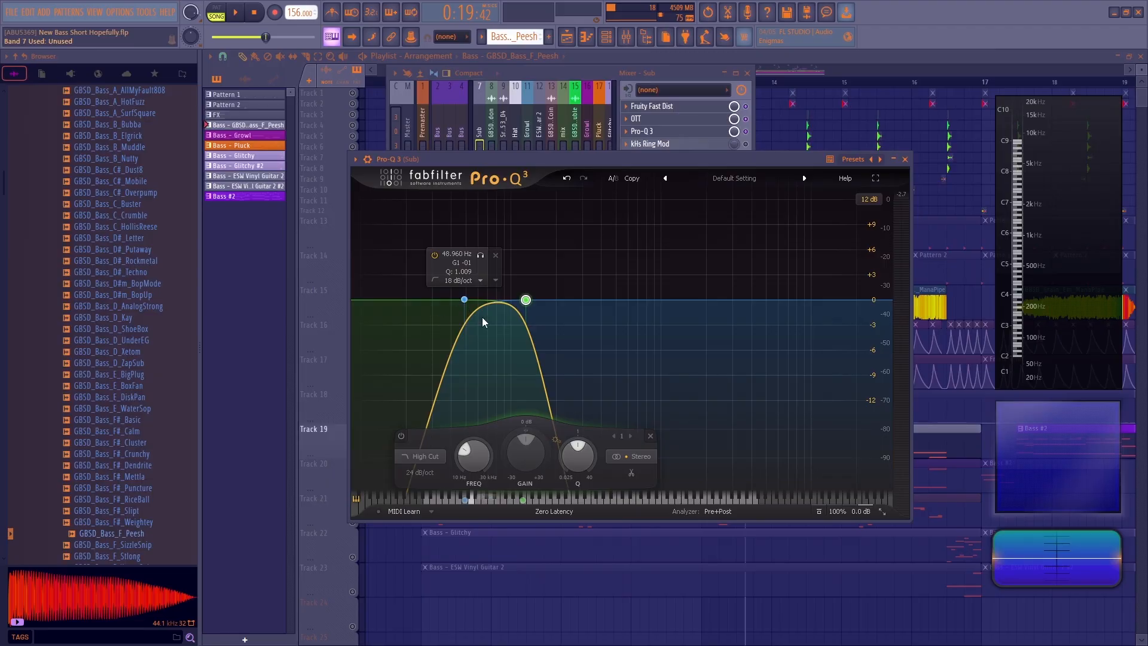
pyautogui.moveTo(499, 312)
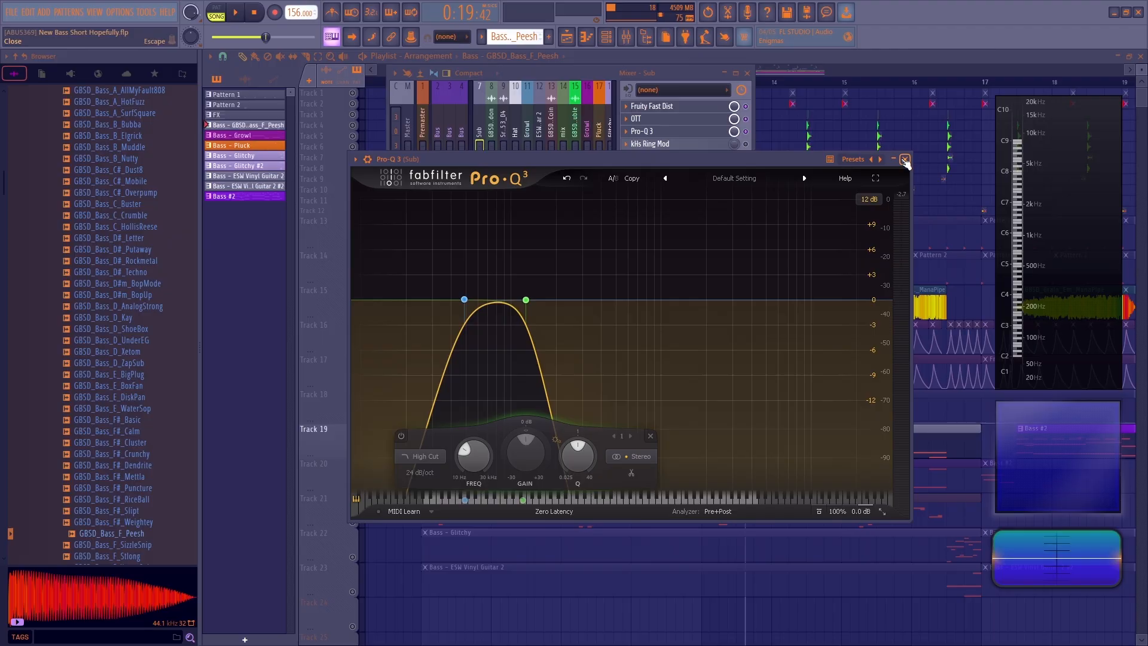
pyautogui.click(465, 300)
pyautogui.click(370, 437)
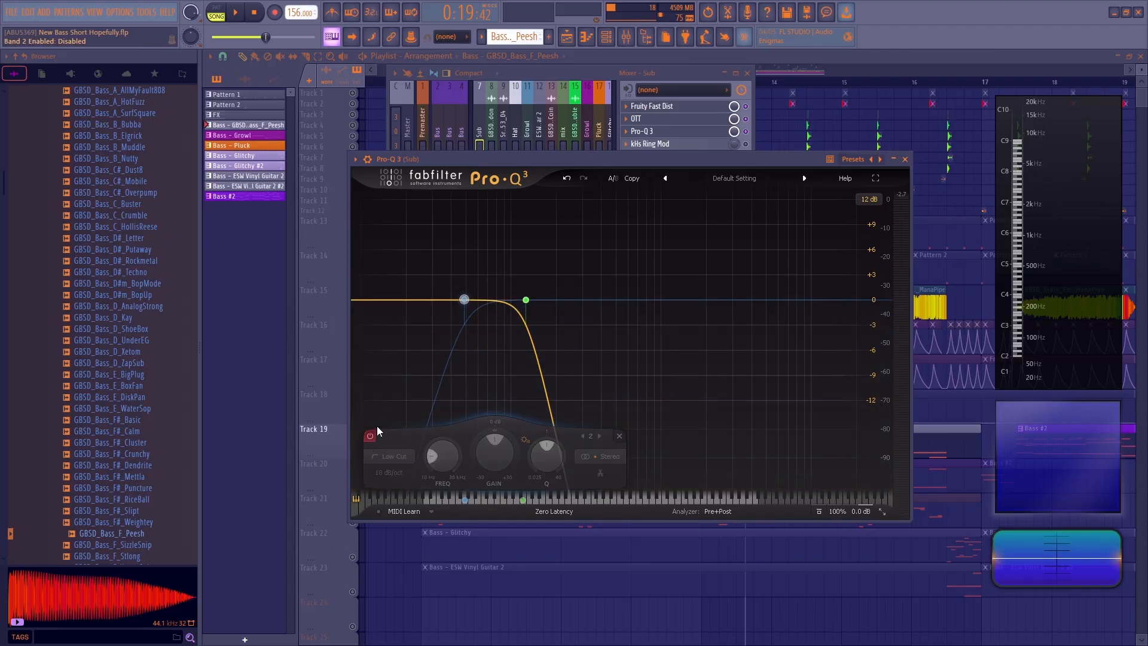
pyautogui.click(370, 436)
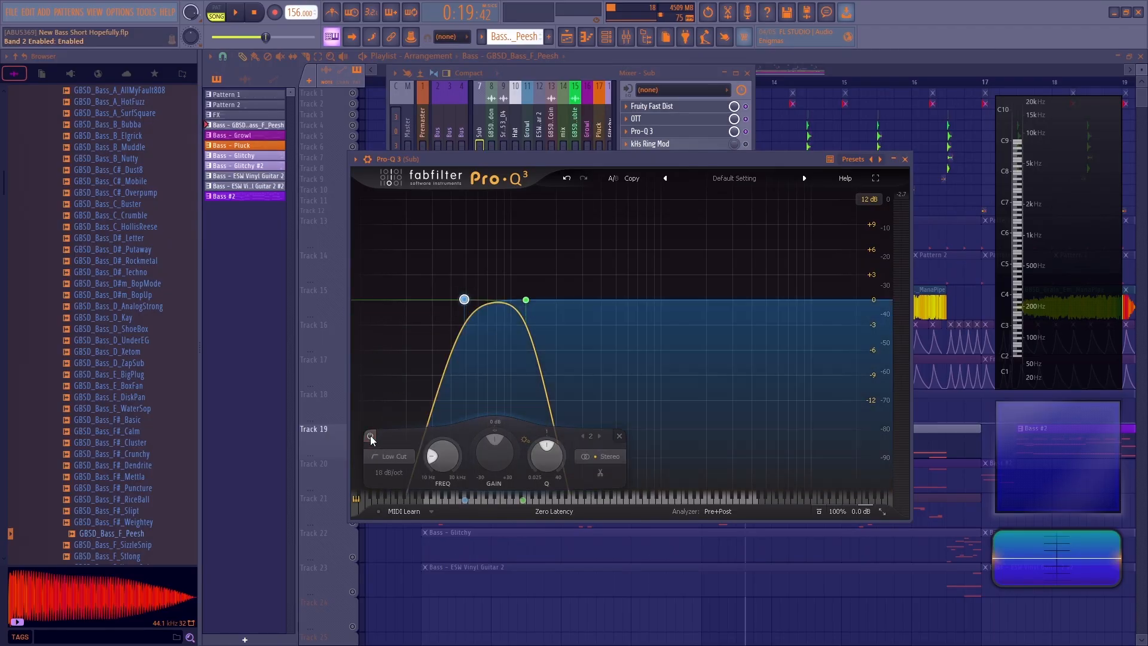
pyautogui.click(906, 160)
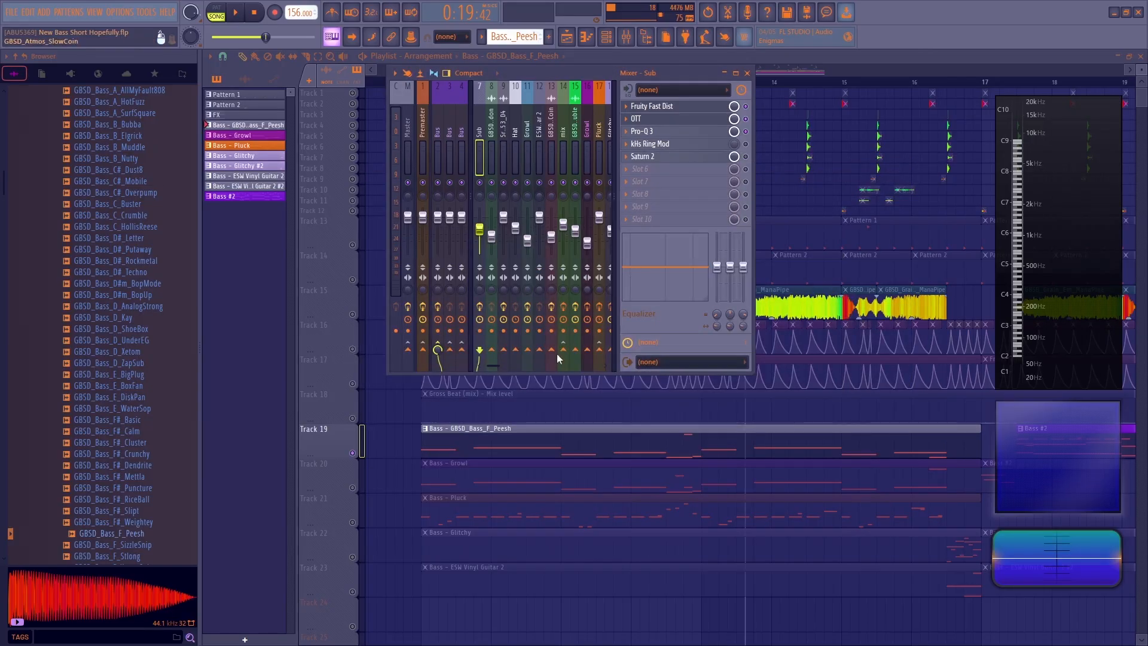
# - Move the playback position back to bar 9 and reopen Pro-Q 3 on the Sub mixer track
pyautogui.click(648, 133)
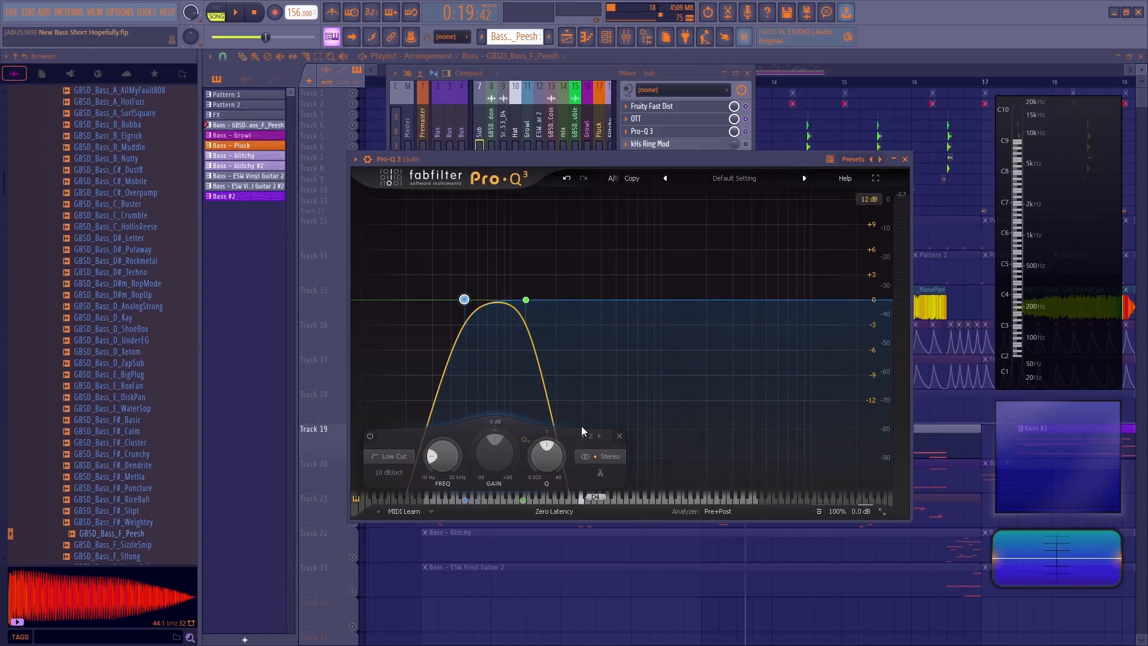
pyautogui.press('F12')
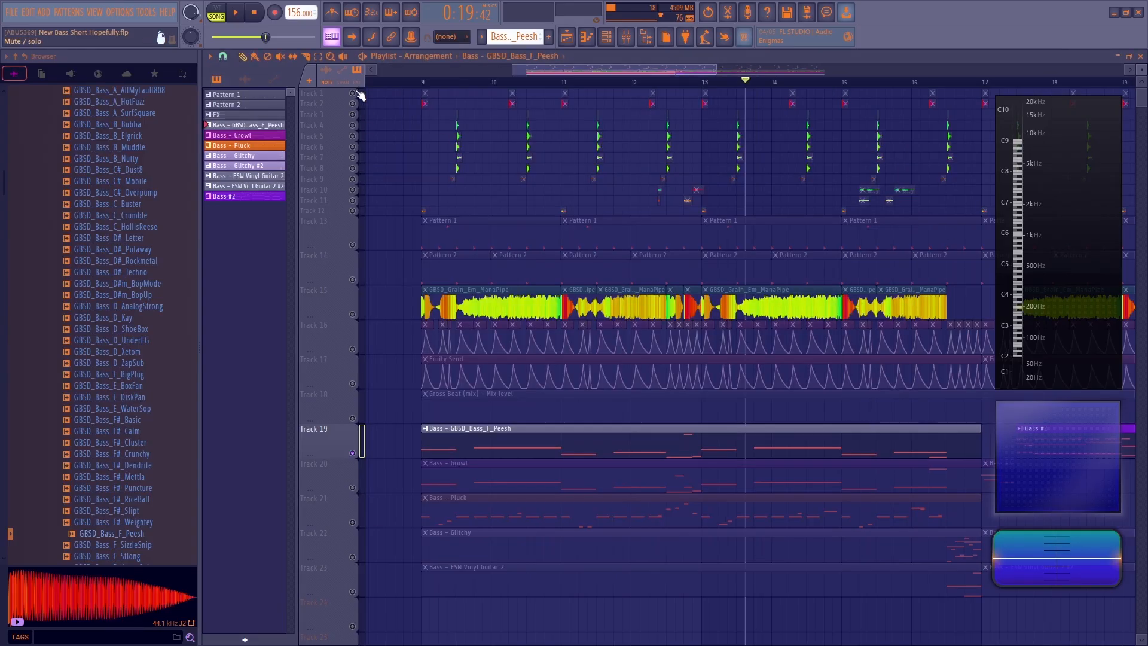
pyautogui.click(423, 83)
pyautogui.click(626, 36)
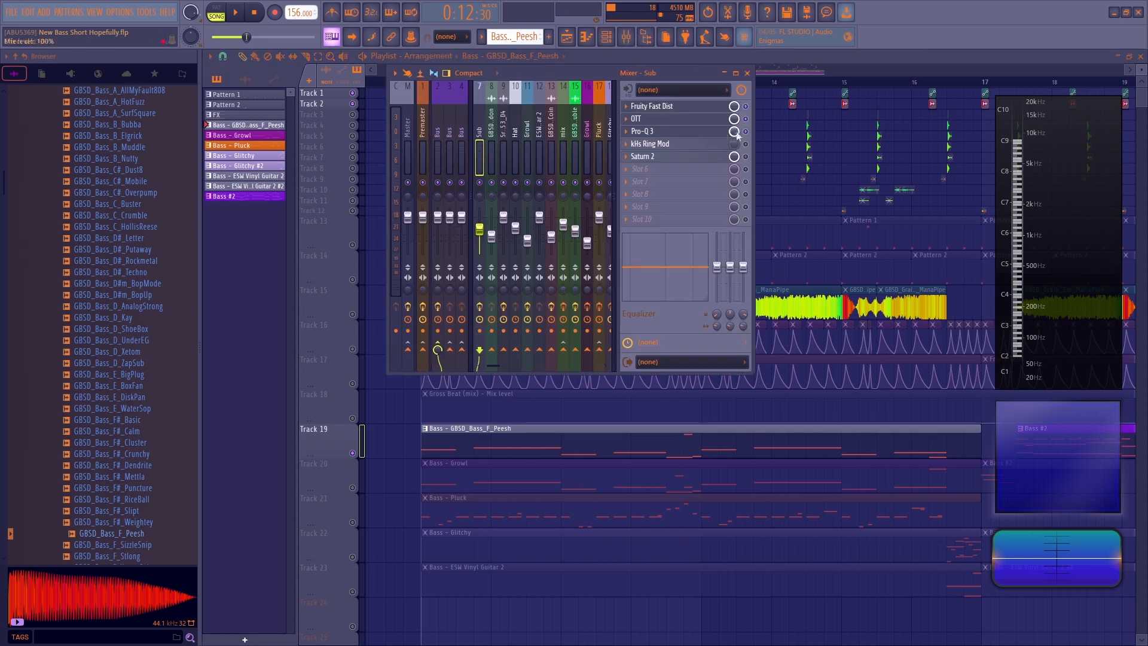
pyautogui.click(658, 131)
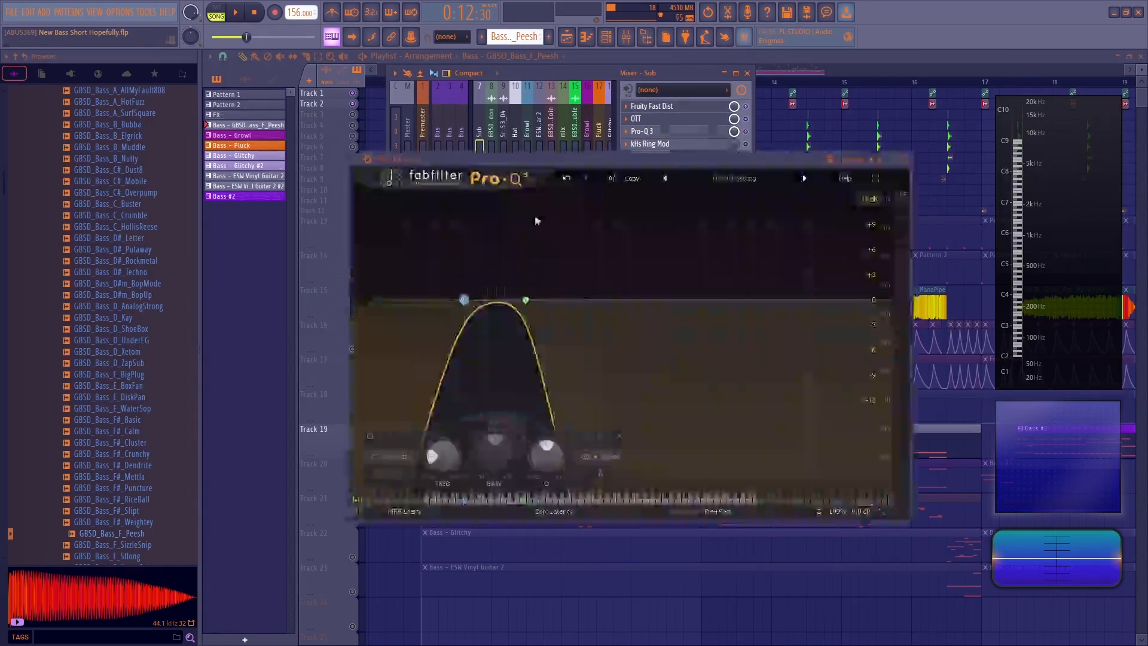
# - Play the bass from bar 9 with Pro-Q 3's 48.960 Hz low-cut band disabled and enabled to compare the curves, leaving it enabled
pyautogui.click(370, 436)
pyautogui.press('space')
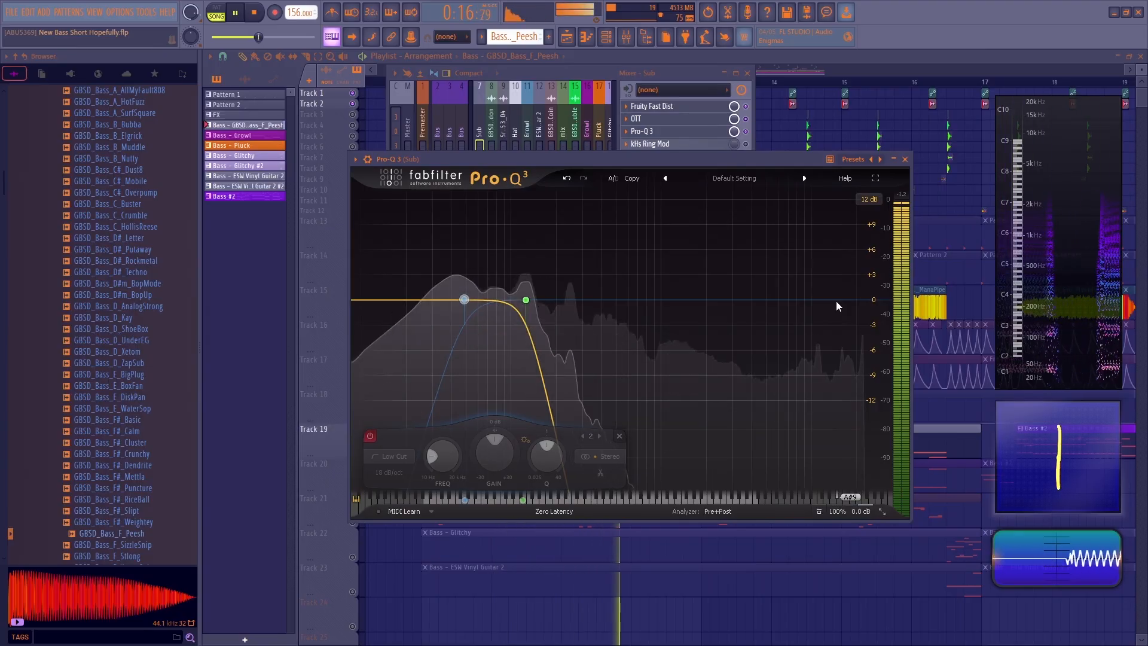
pyautogui.press('space')
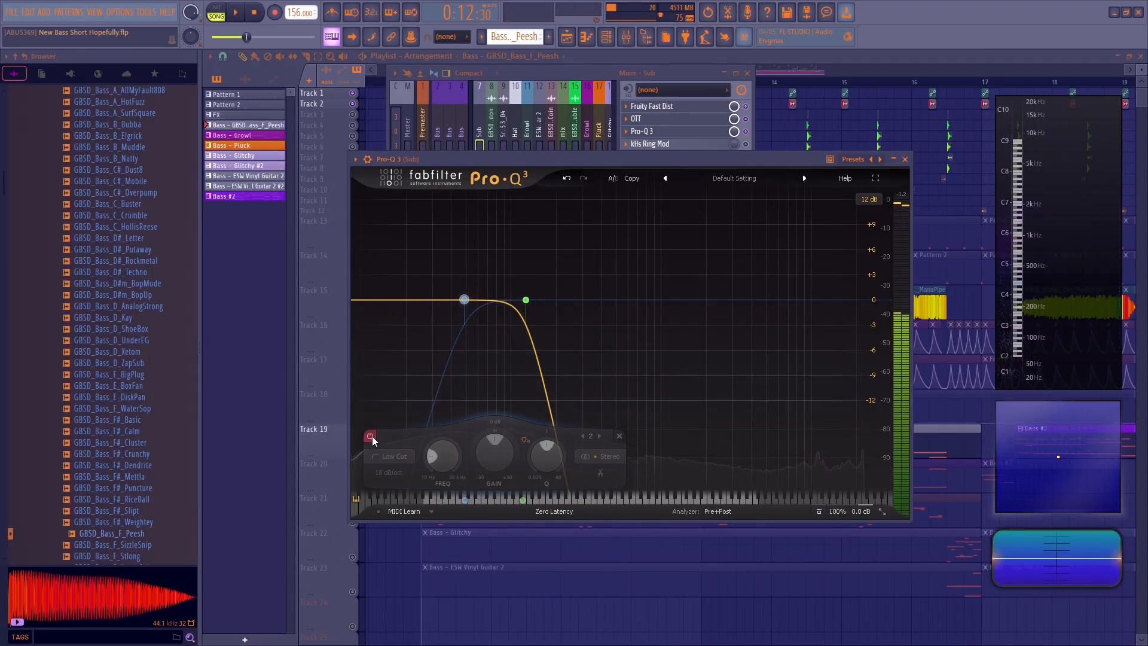
pyautogui.click(371, 436)
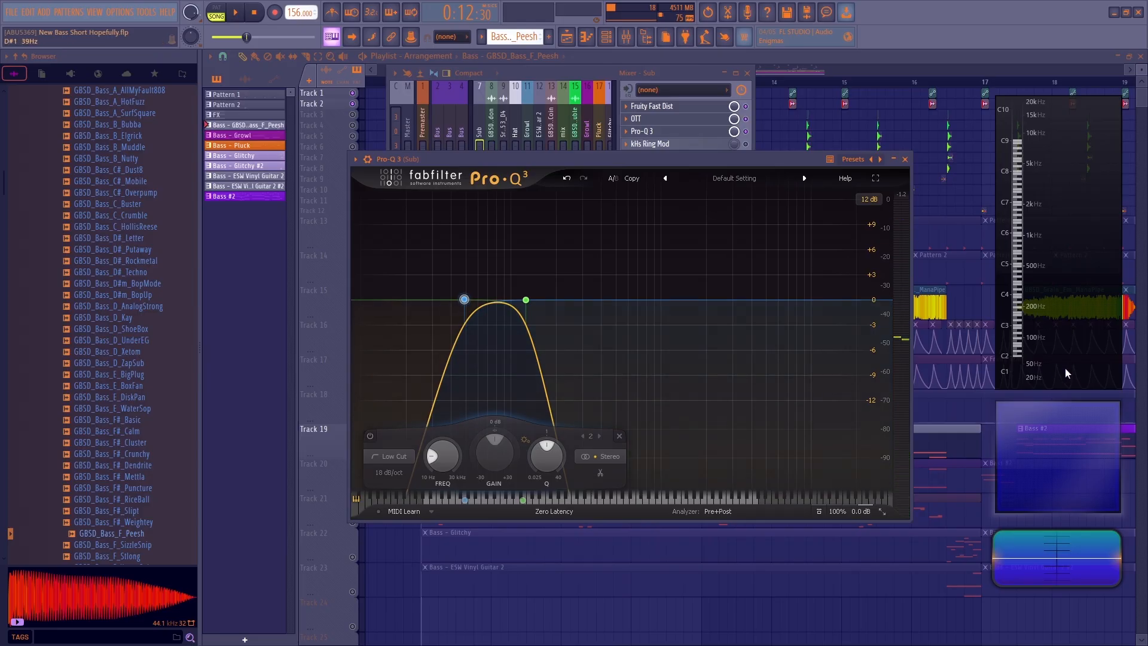
pyautogui.press('space')
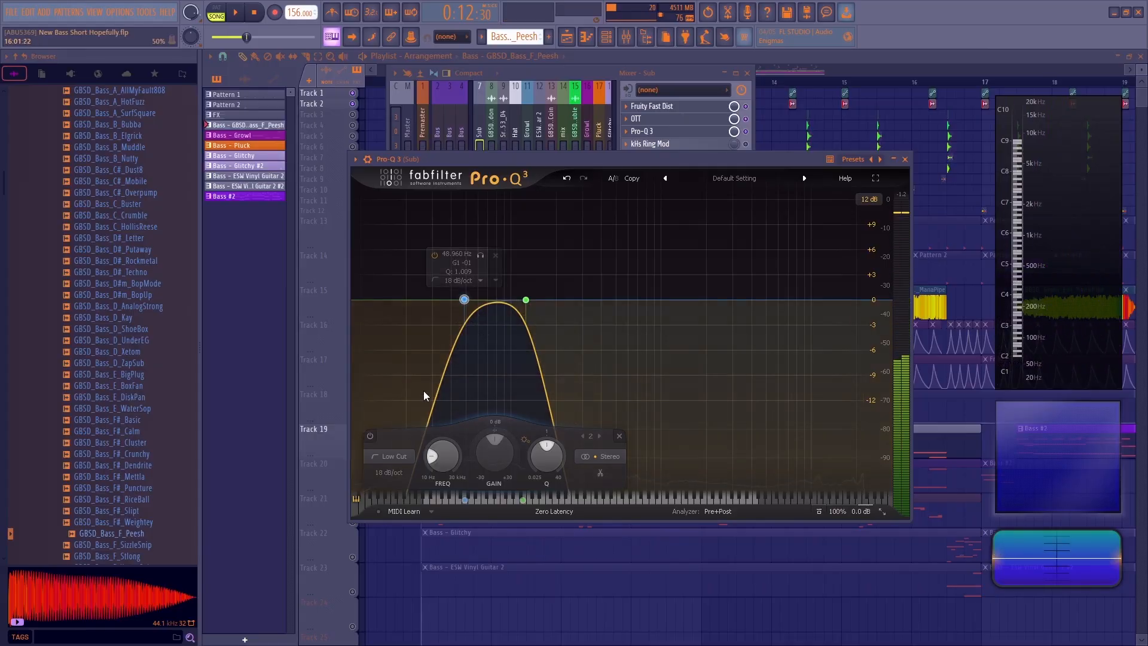
pyautogui.click(370, 435)
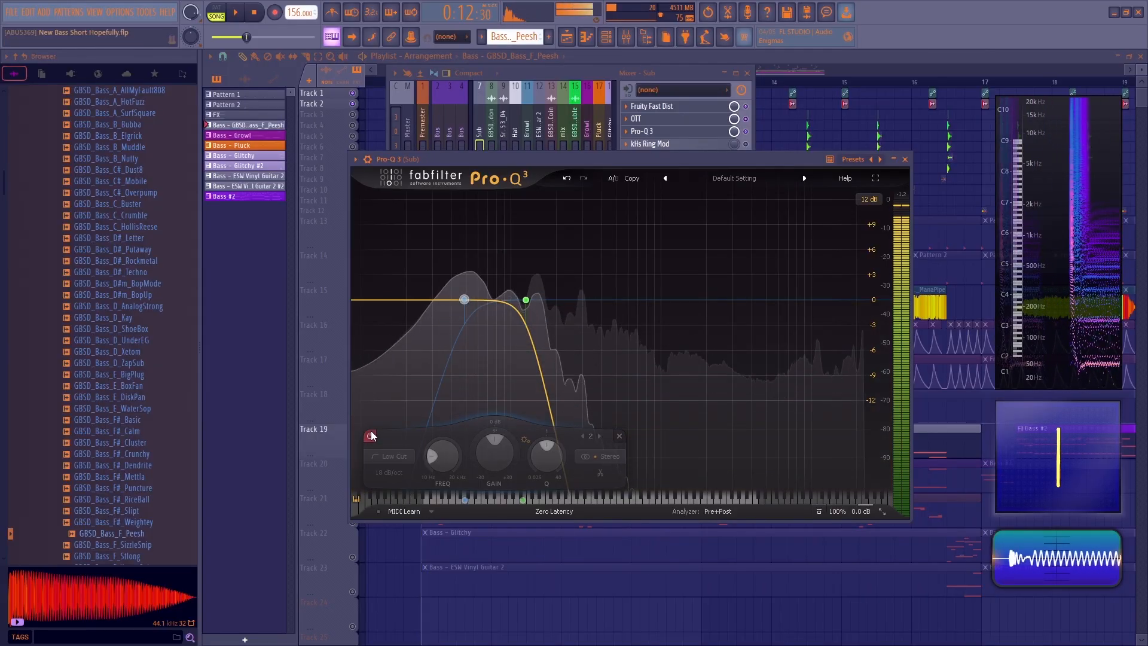
pyautogui.click(370, 436)
pyautogui.press('space')
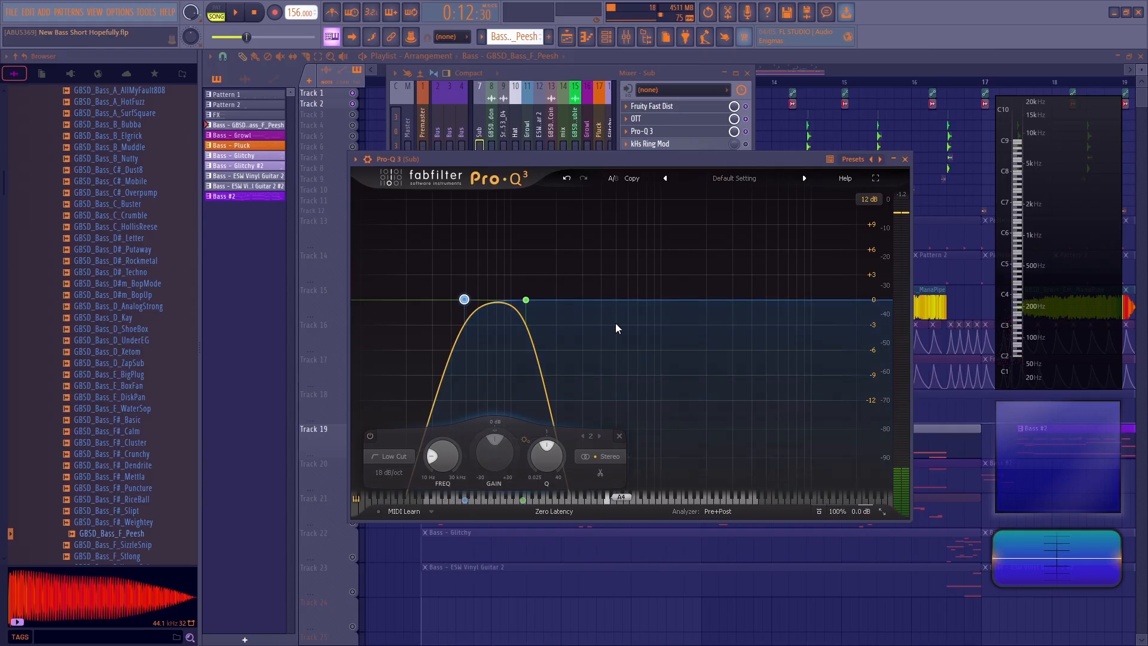
# - Add a bell boost of about 10 dB below Pro-Q 3's low-cut band, delete it, and close the equalizer
pyautogui.moveTo(442, 297); pyautogui.dragTo(437, 217)
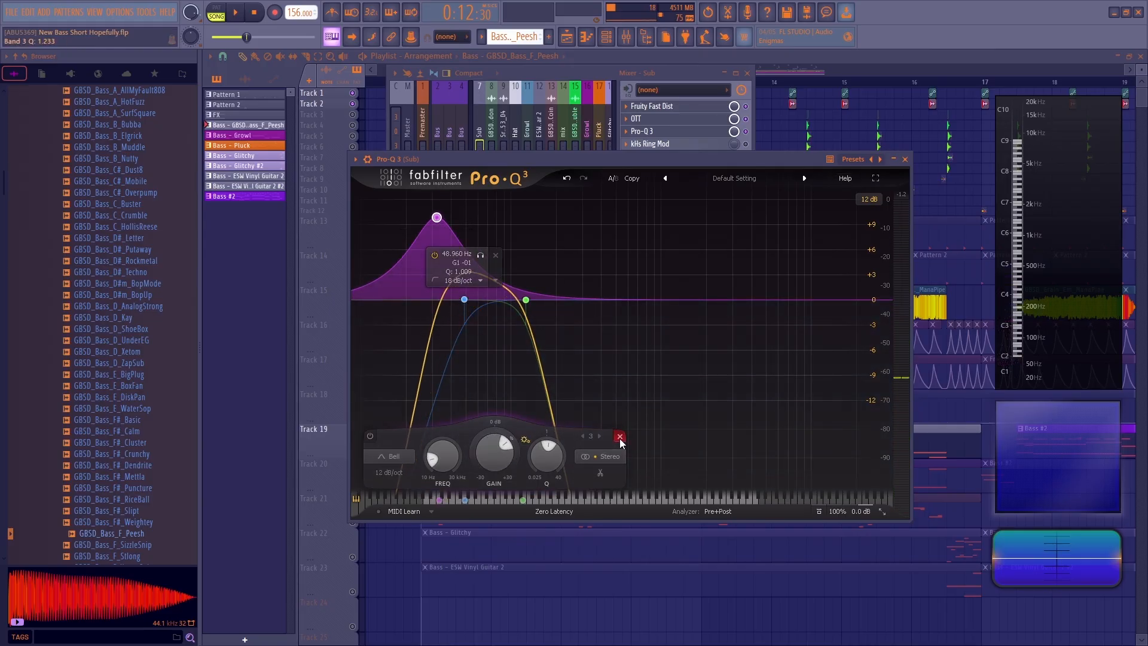
pyautogui.click(620, 440)
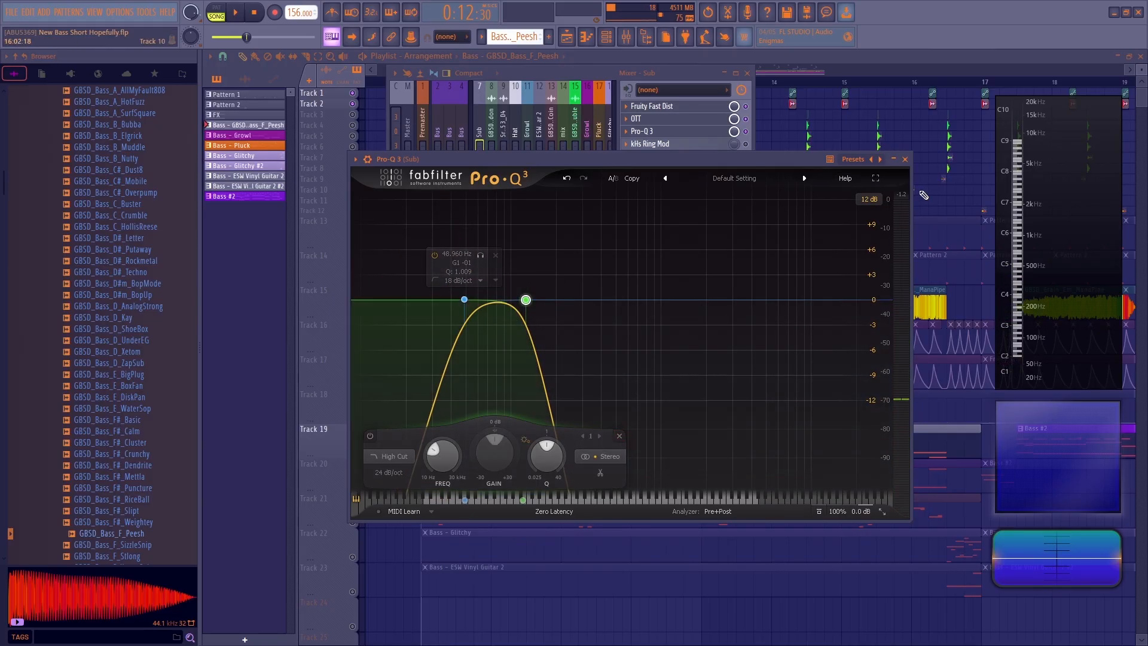
pyautogui.click(906, 159)
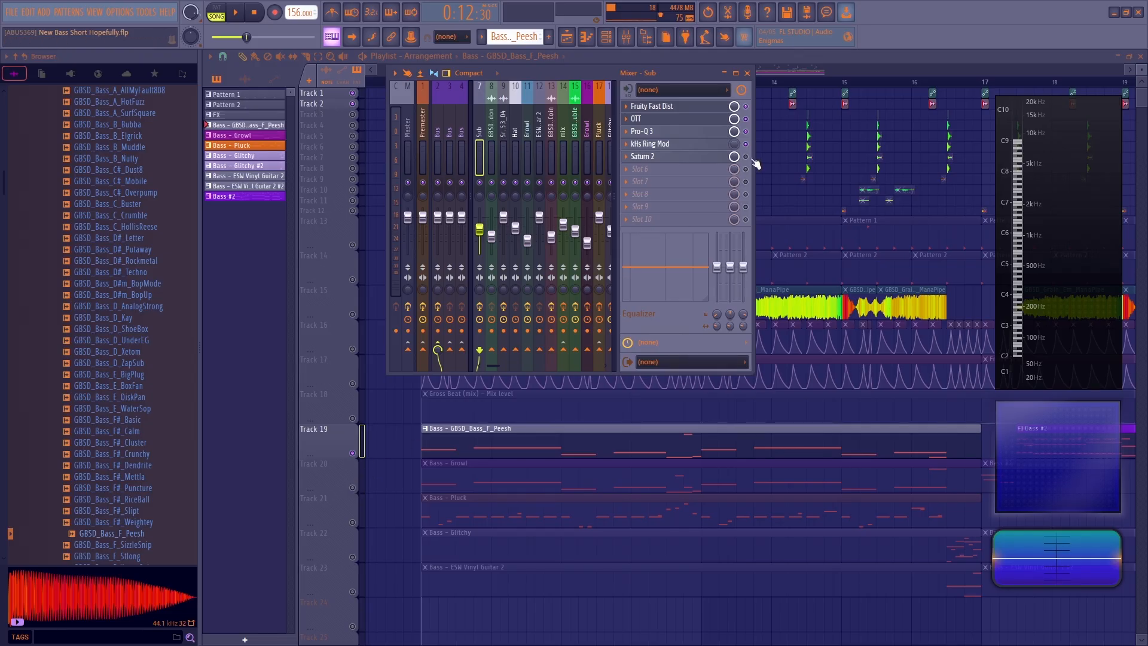
# - Open Saturn 2 on the Sub track, save the project, and briefly play the bass through its Gentle Saturation setting
pyautogui.click(680, 158)
pyautogui.moveTo(516, 202); pyautogui.dragTo(547, 177)
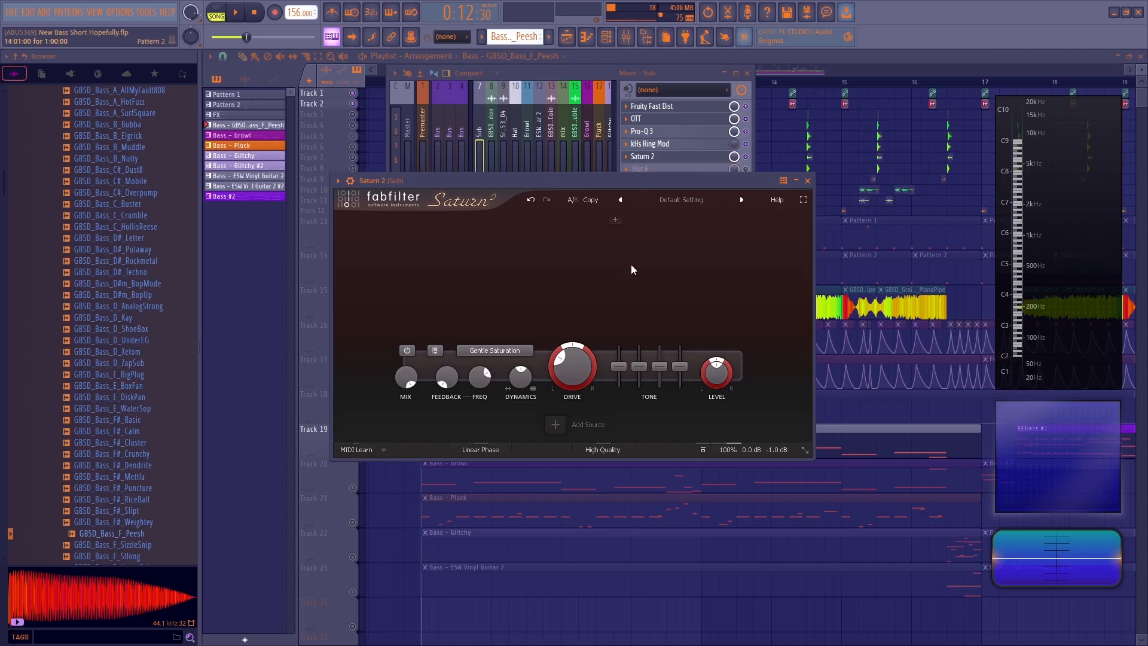
pyautogui.hotkey('ctrl', 's')
pyautogui.press('space')
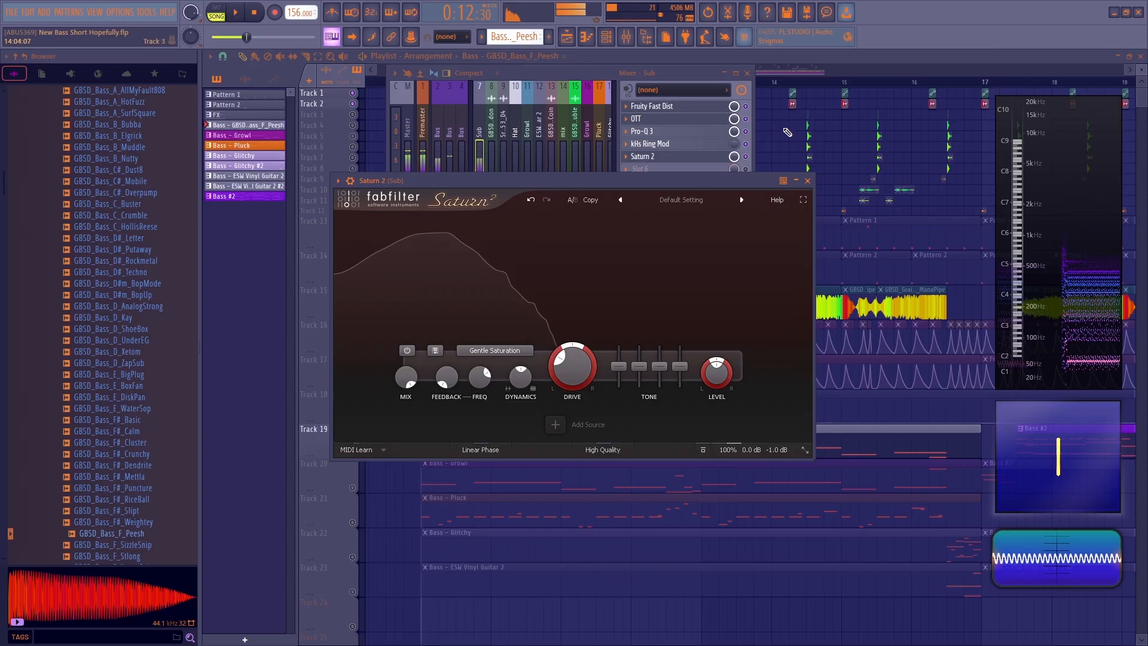
pyautogui.press('F12')
pyautogui.press('space')
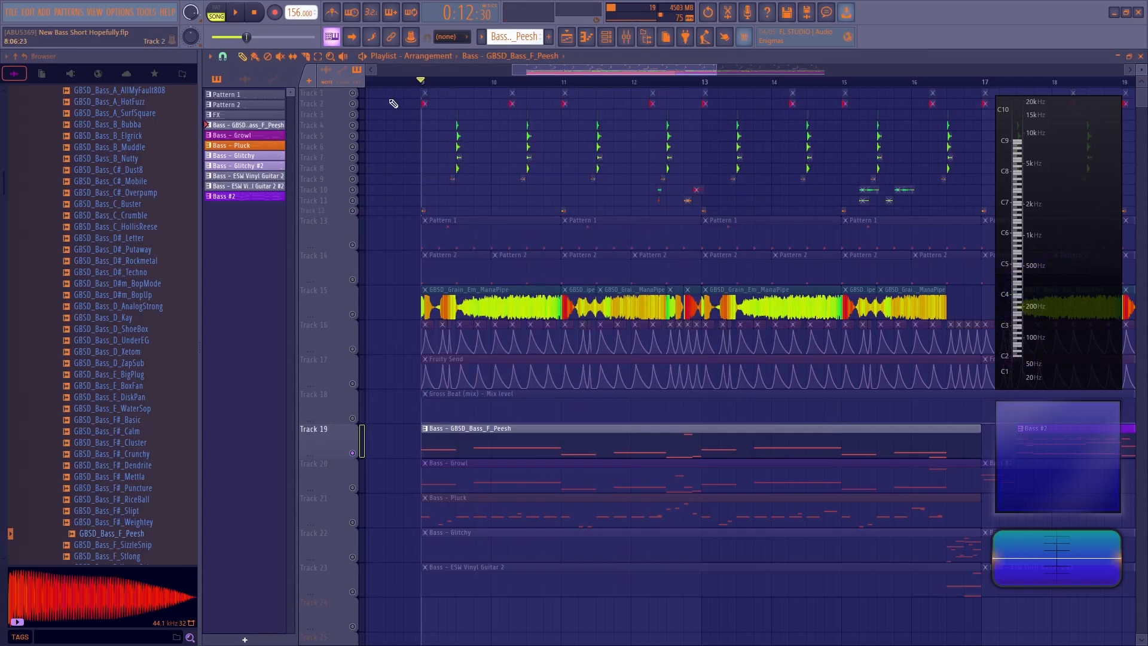
# - Play the bass with the Sub mixer track open, and open its kHs Ring Mod to review the settings
pyautogui.click(626, 36)
pyautogui.press('space')
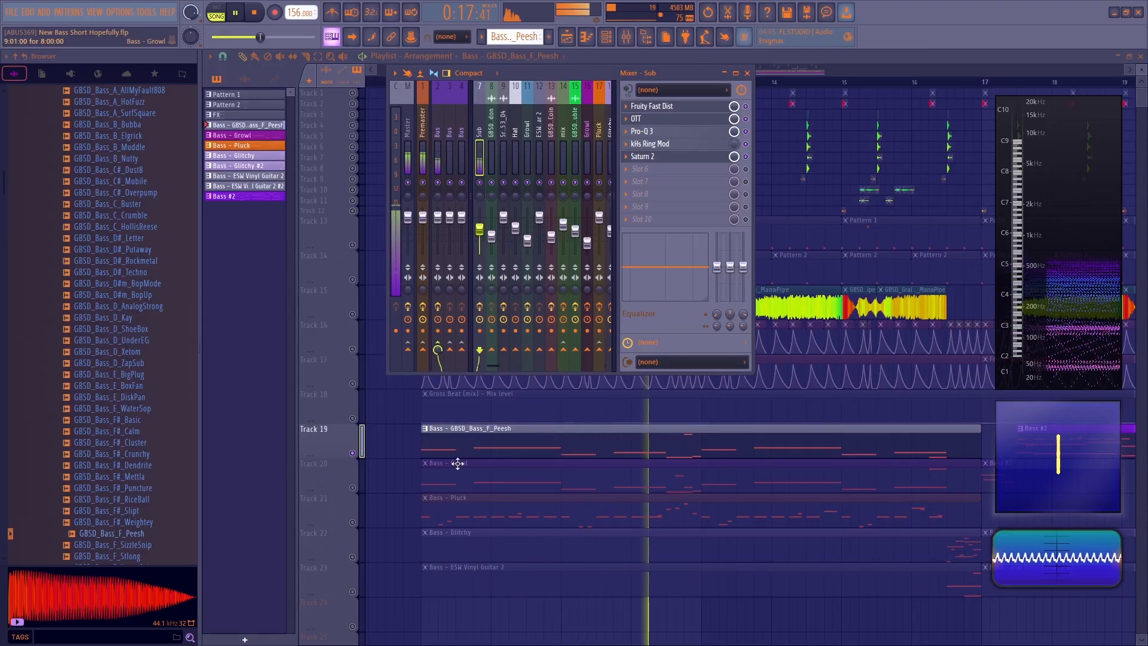
pyautogui.press('space')
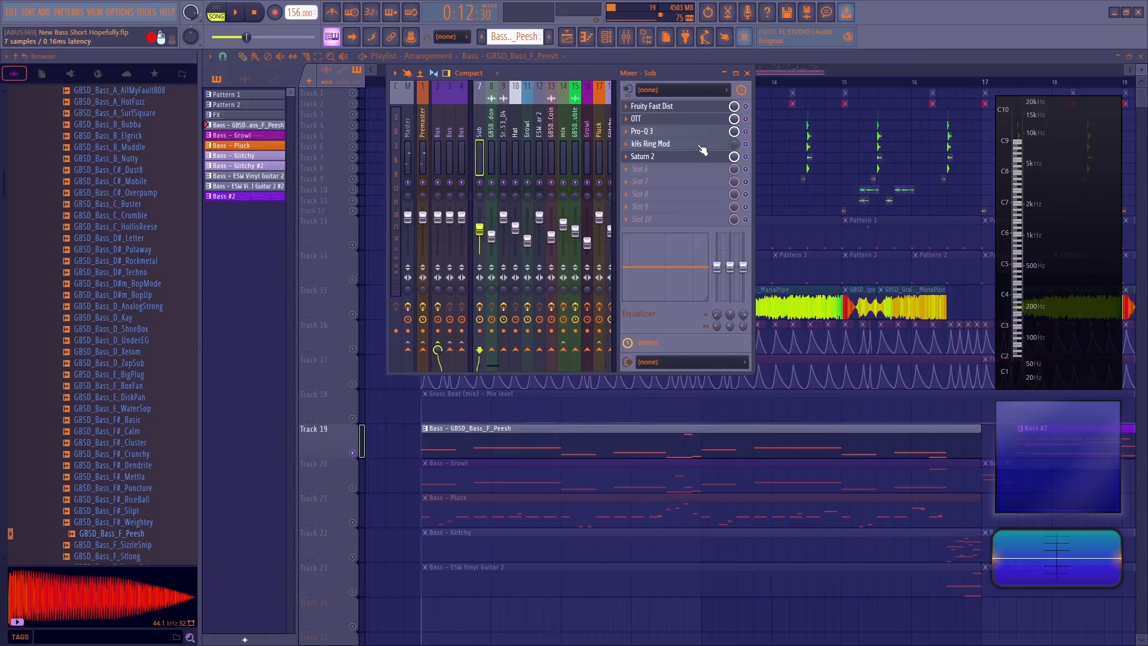
pyautogui.moveTo(734, 144); pyautogui.dragTo(654, 218)
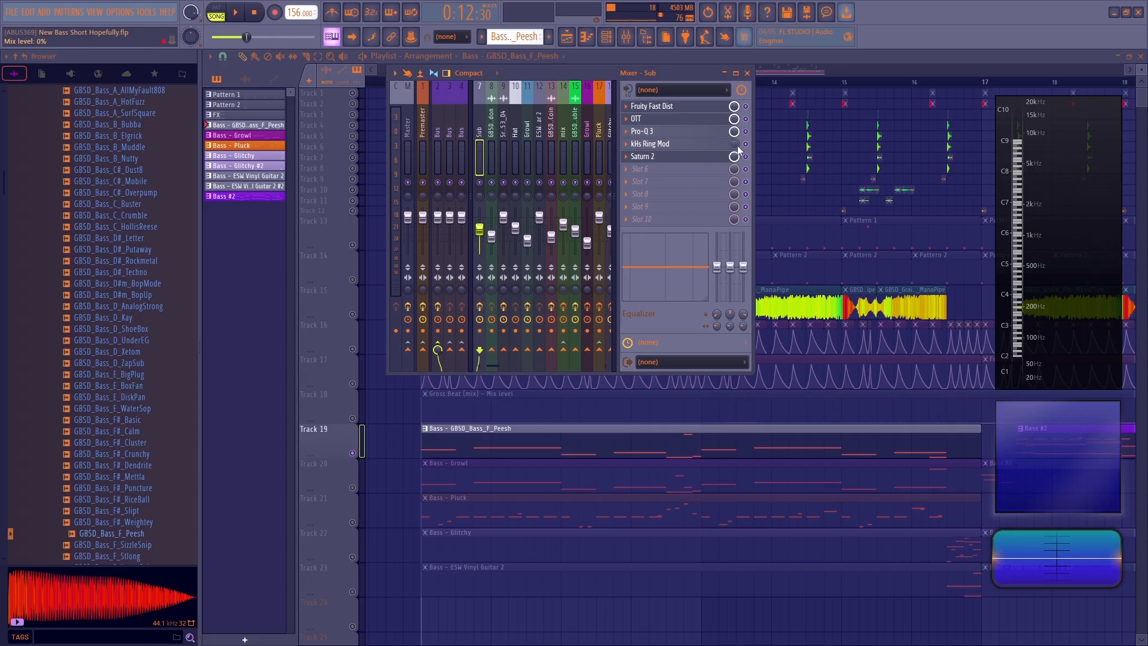
pyautogui.click(664, 144)
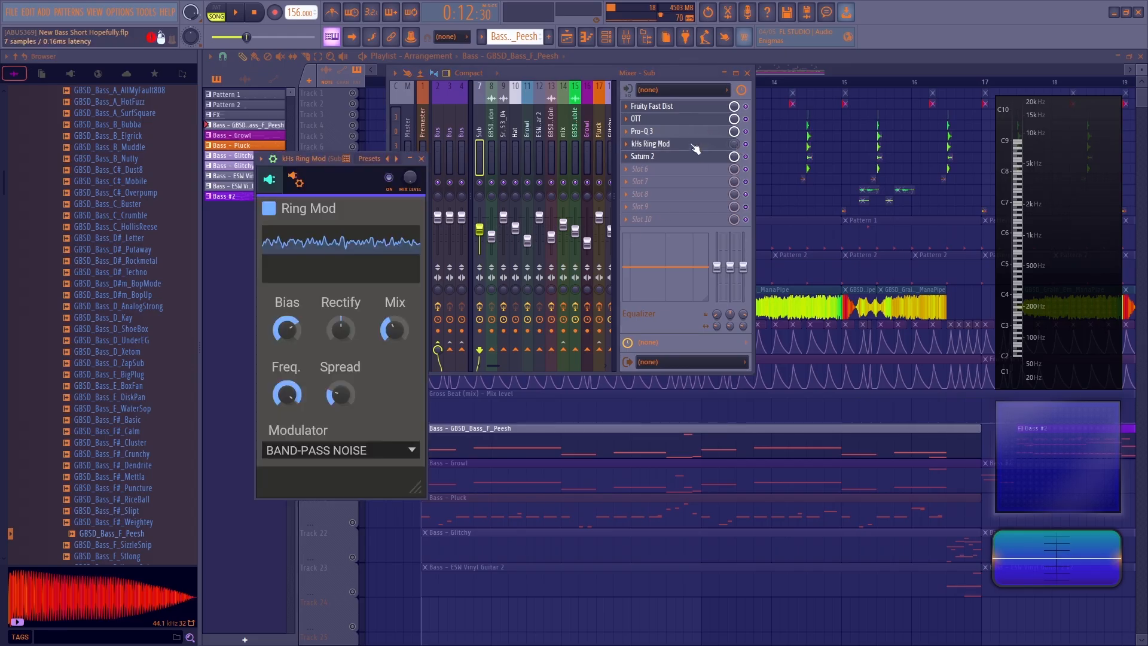
pyautogui.click(640, 169)
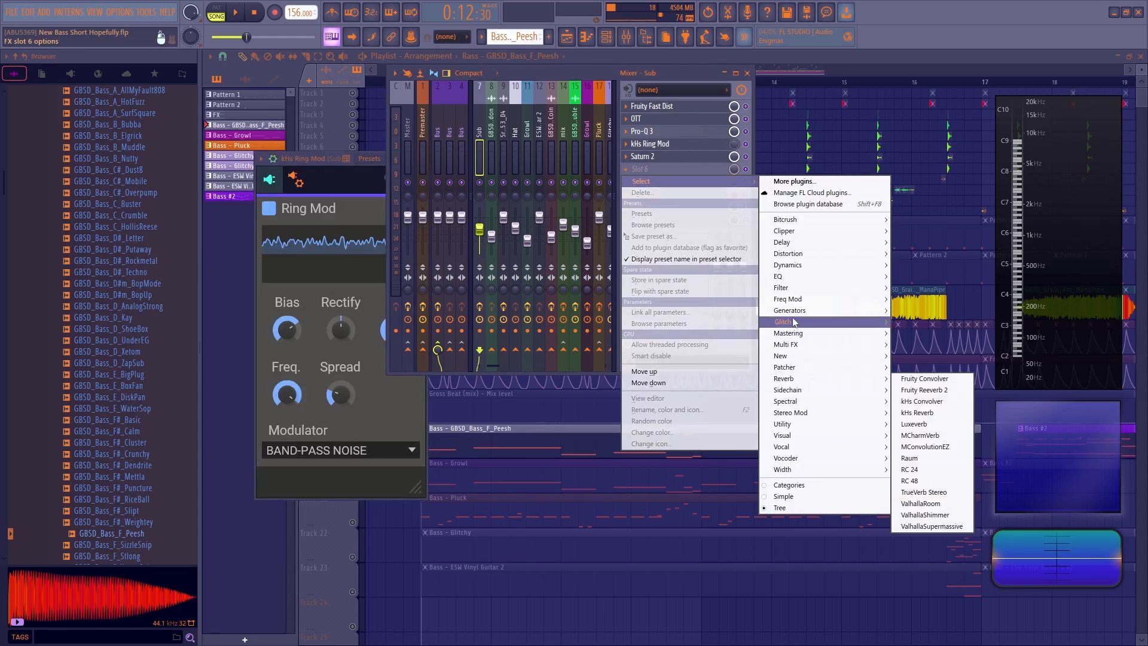
pyautogui.moveTo(794, 326)
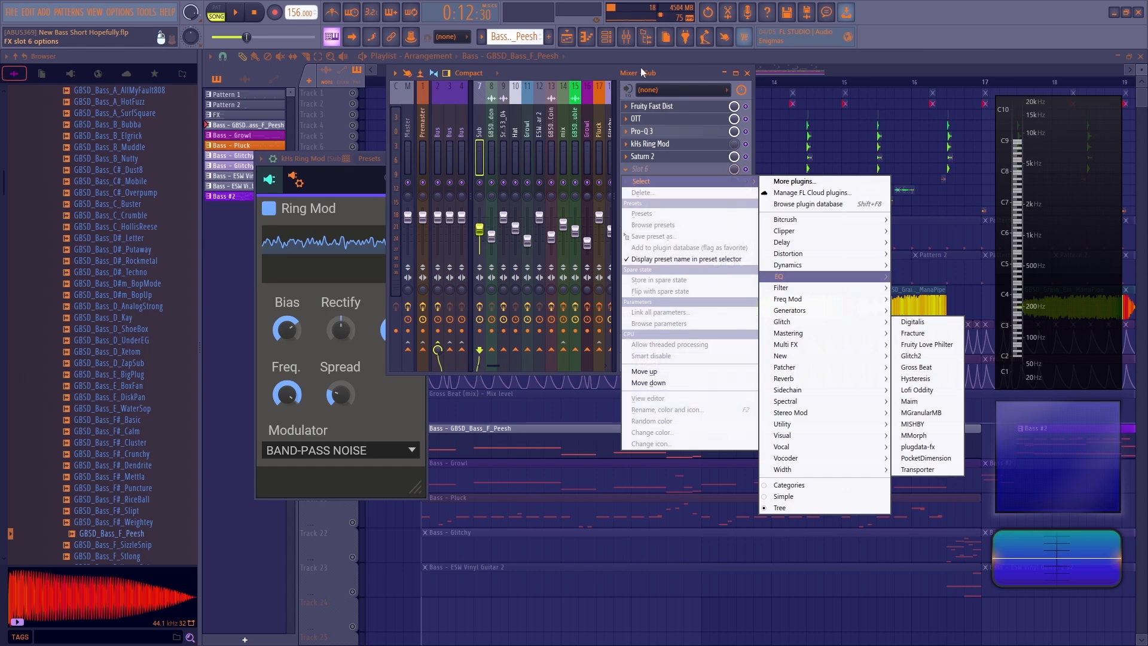
pyautogui.click(633, 62)
# - Unmute the Fruity Send automation on Track 17 and play the bass with the Sub mixer track open
pyautogui.click(357, 387)
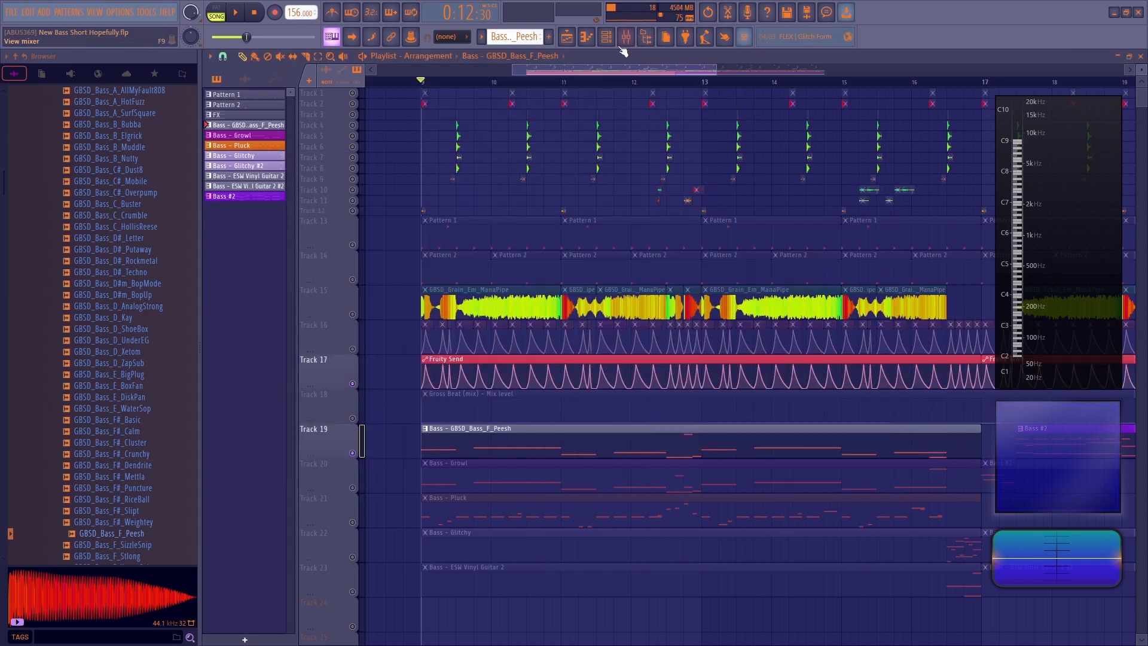
pyautogui.click(621, 40)
pyautogui.press('space')
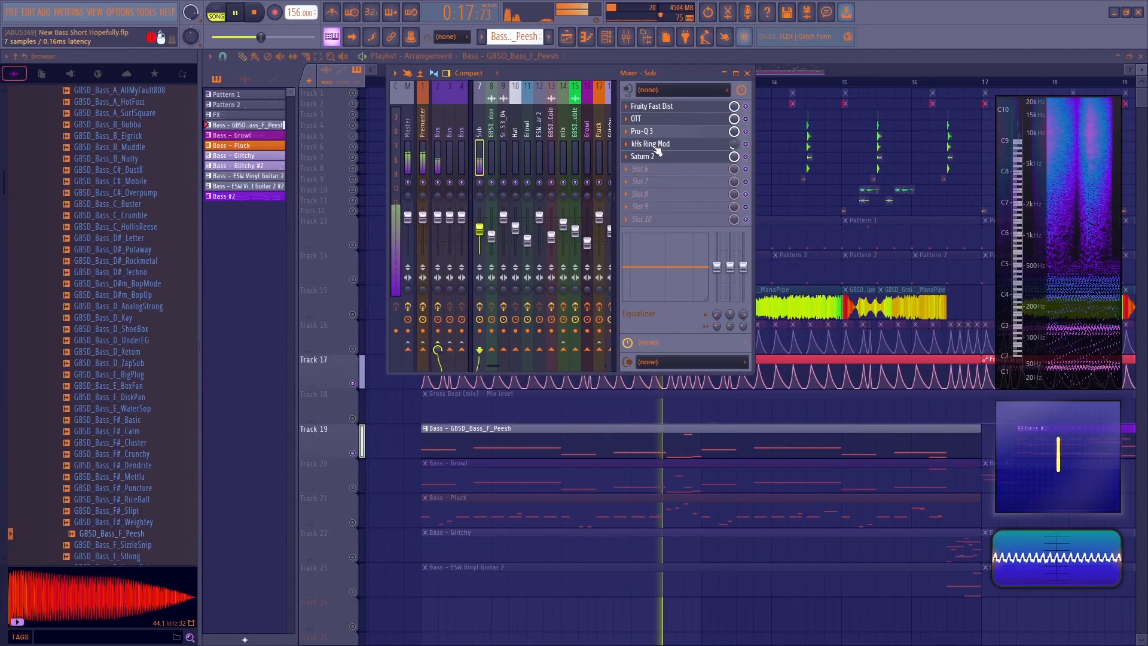
pyautogui.press('space')
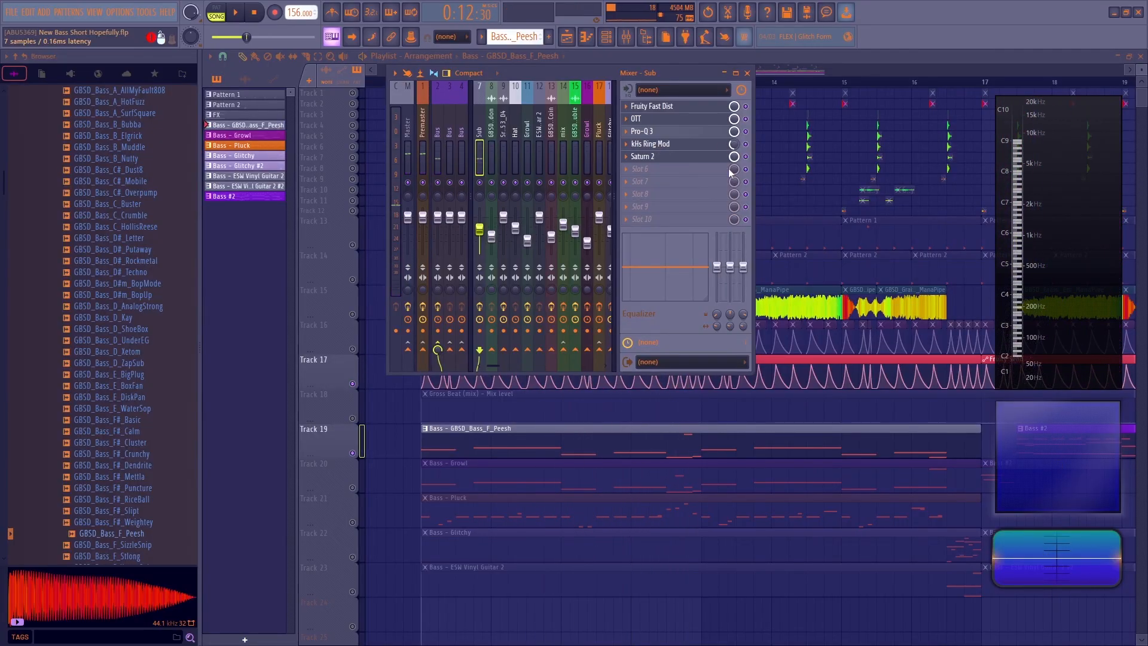
# - Load a second kHs Ring Mod into effect slot 7 of the Sub mixer track
pyautogui.click(636, 182)
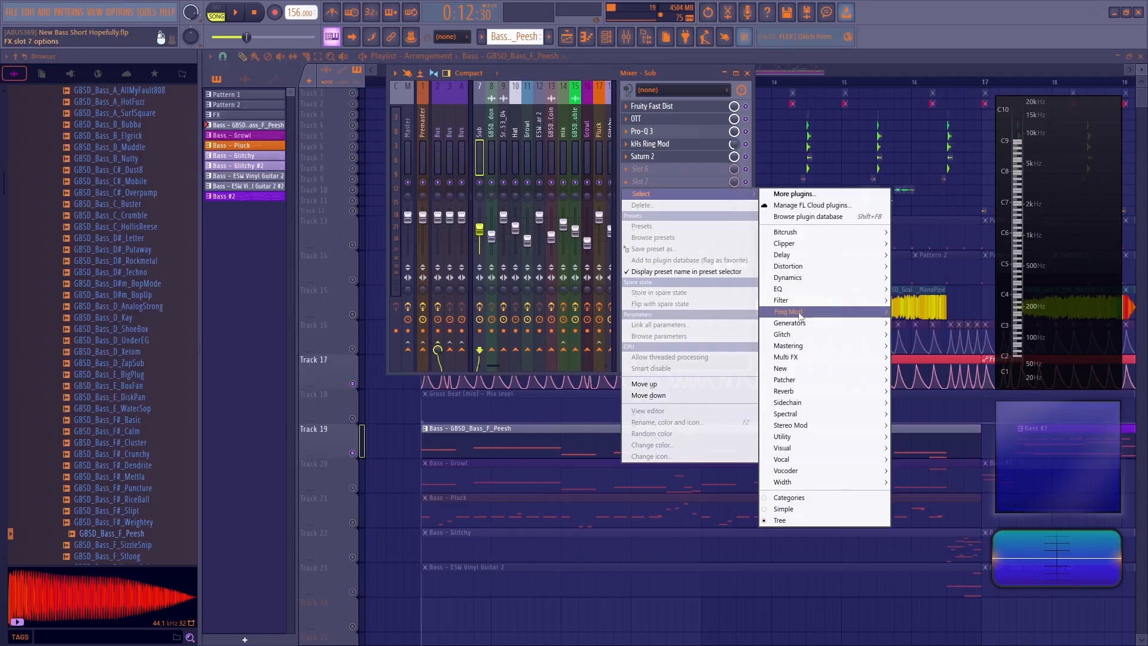
pyautogui.click(696, 148)
pyautogui.click(746, 144)
pyautogui.click(657, 182)
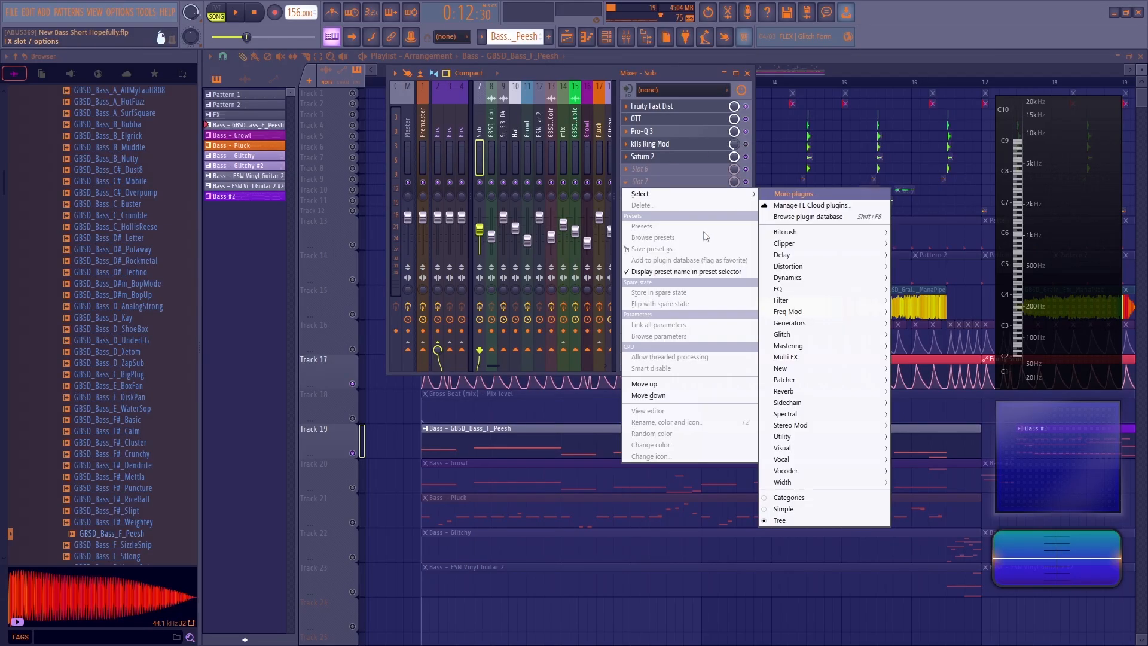
pyautogui.moveTo(783, 301)
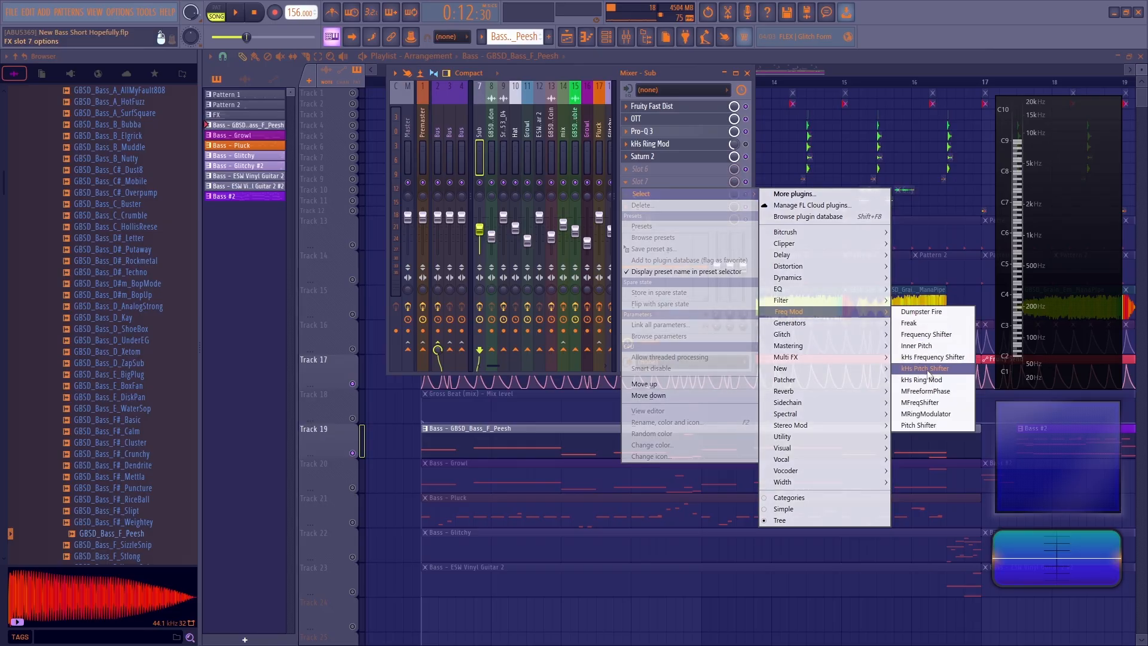
pyautogui.click(929, 380)
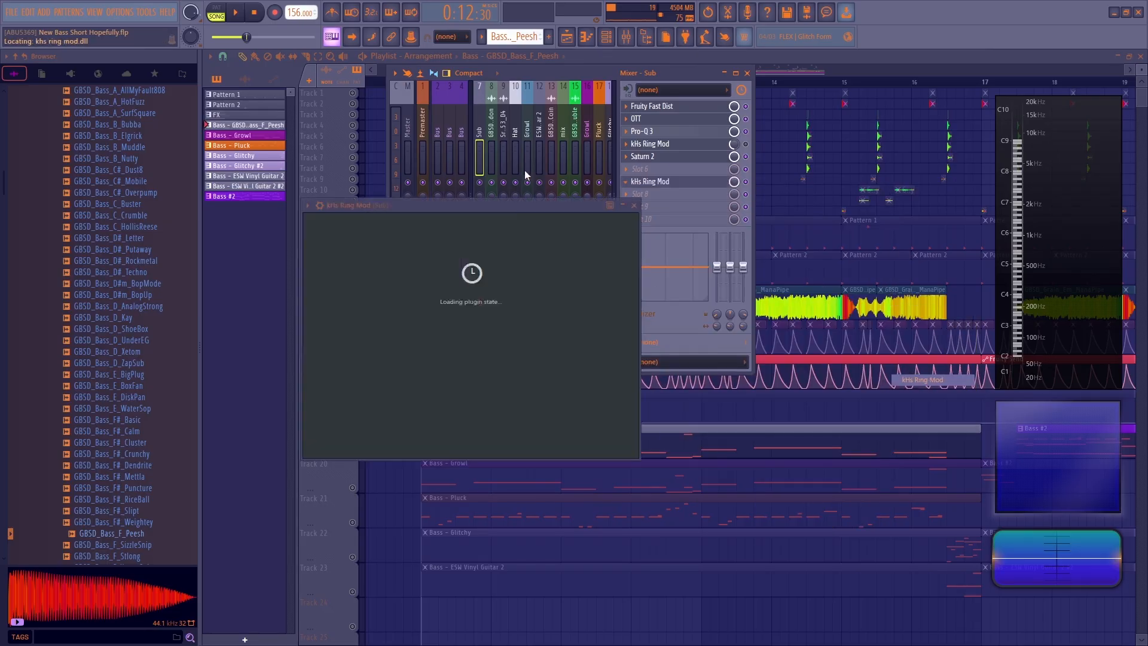
# - Review the modulator options of the new kHs Ring Mod and set its modulator to Band-Pass Noise
pyautogui.click(389, 469)
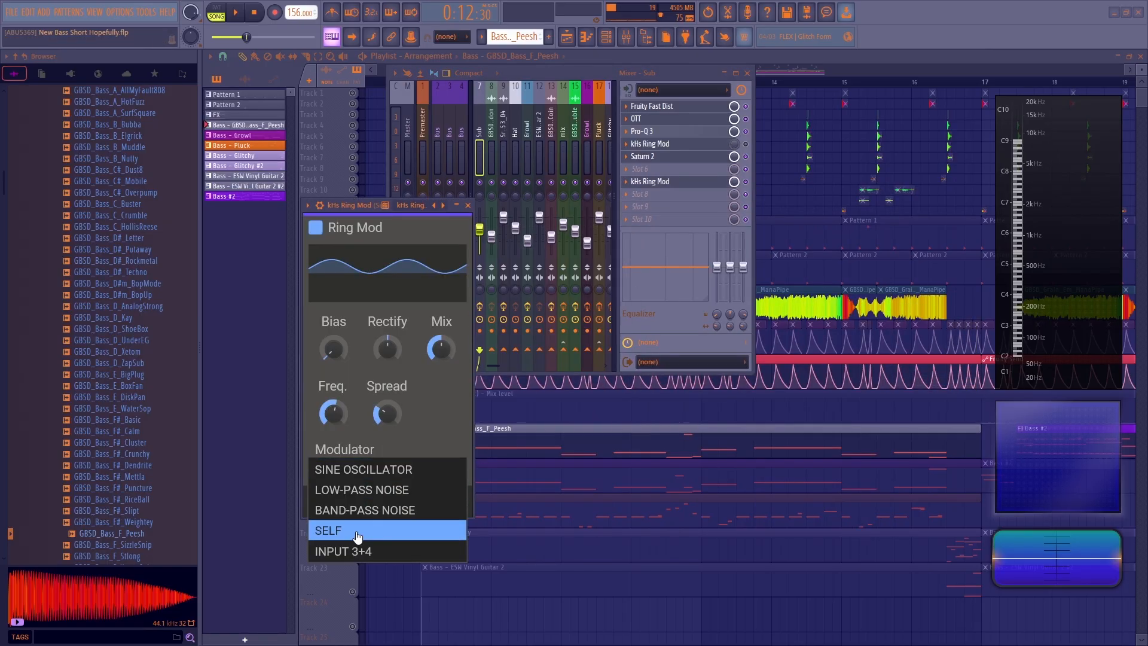
pyautogui.click(354, 470)
pyautogui.click(355, 470)
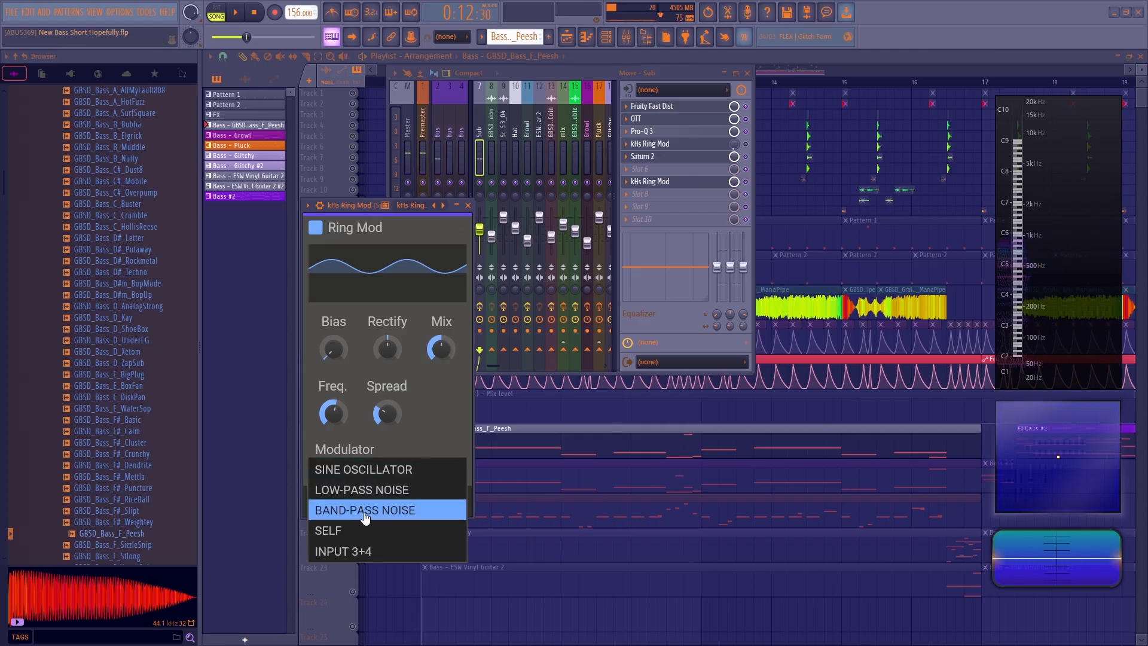
pyautogui.click(361, 521)
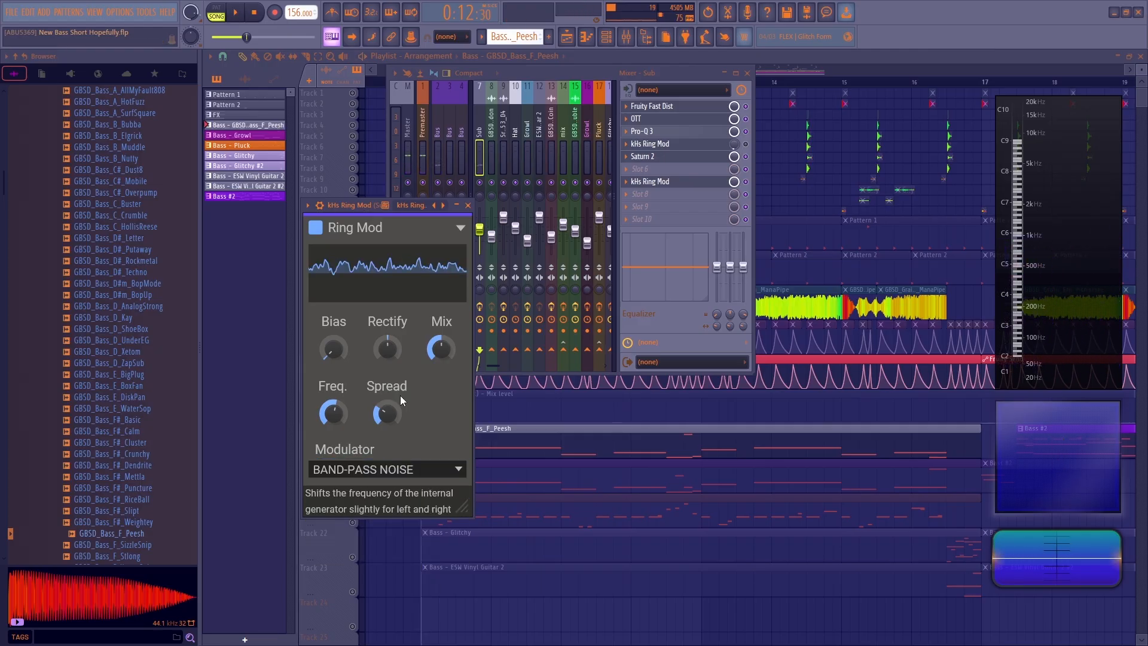
# - Raise the new Ring Mod's Freq., Spread and Mix to about maximum while auditioning the bass in short playbacks
pyautogui.press('space')
pyautogui.moveTo(336, 421); pyautogui.dragTo(336, 397)
pyautogui.press('space')
pyautogui.press('space')
pyautogui.press('space')
pyautogui.press('space')
pyautogui.moveTo(387, 414); pyautogui.dragTo(388, 388)
pyautogui.press('space')
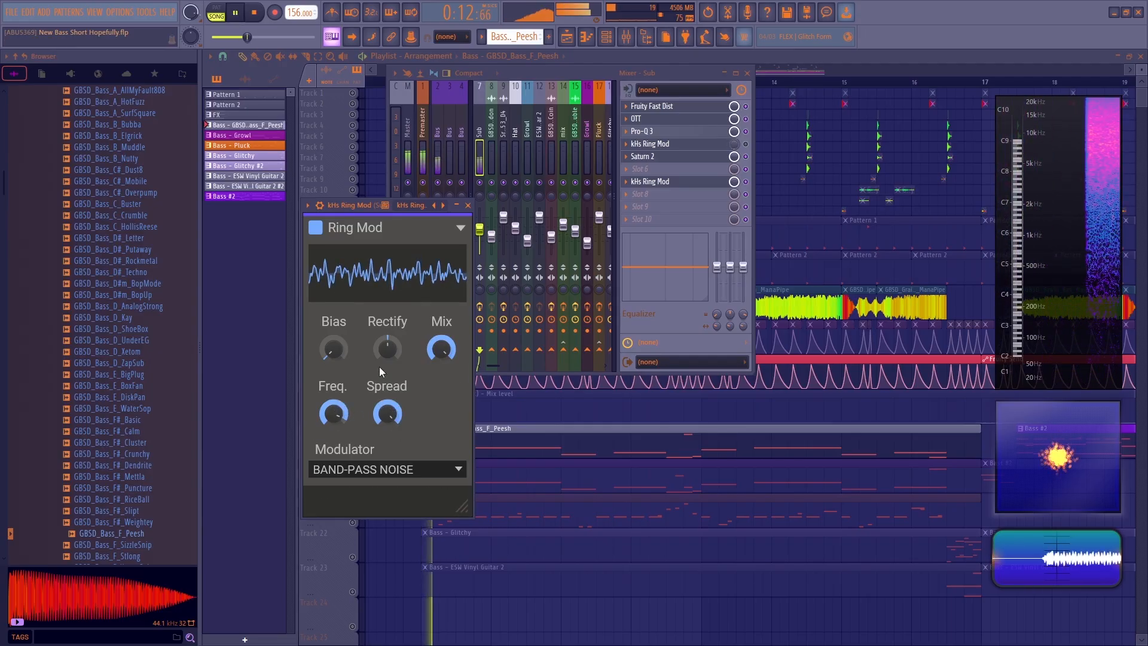
# - Raise the slot 7 Ring Mod's Bias slightly and lower its Mix to 40 % while auditioning the bass
pyautogui.moveTo(334, 349); pyautogui.dragTo(333, 337)
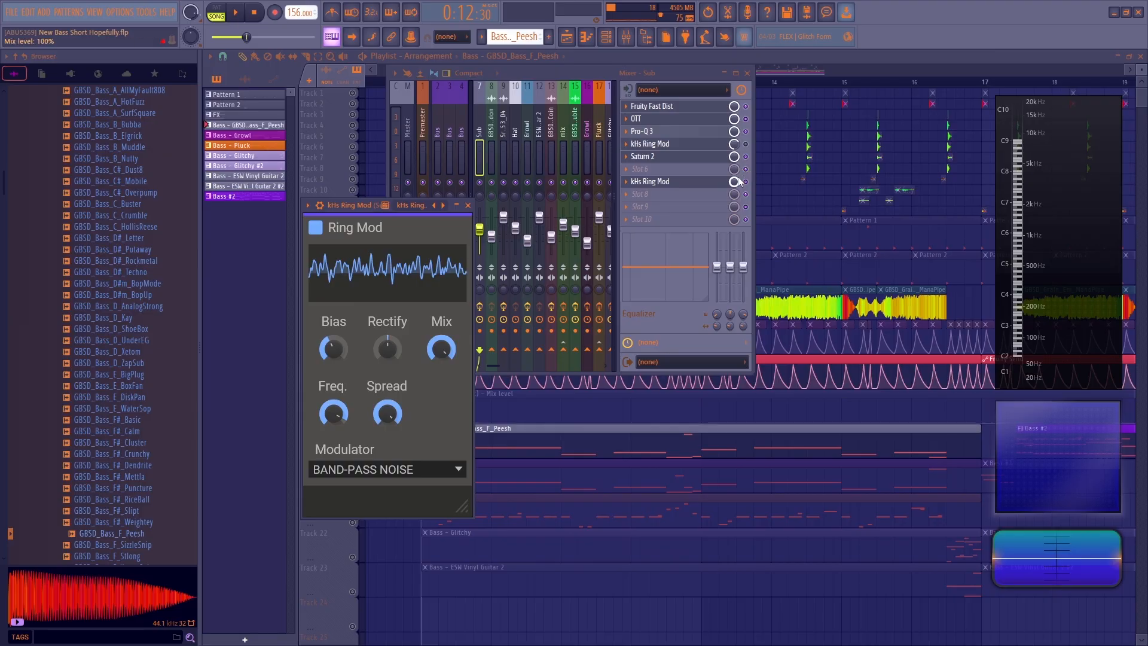
pyautogui.moveTo(428, 348); pyautogui.dragTo(428, 362)
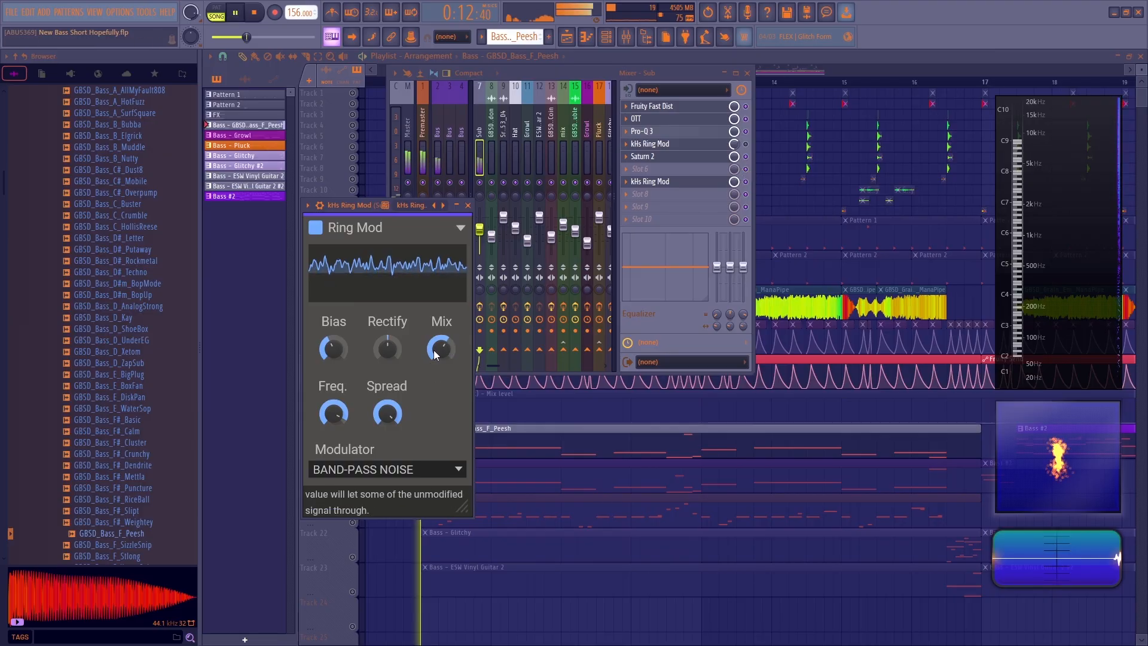
pyautogui.moveTo(441, 348); pyautogui.dragTo(441, 358)
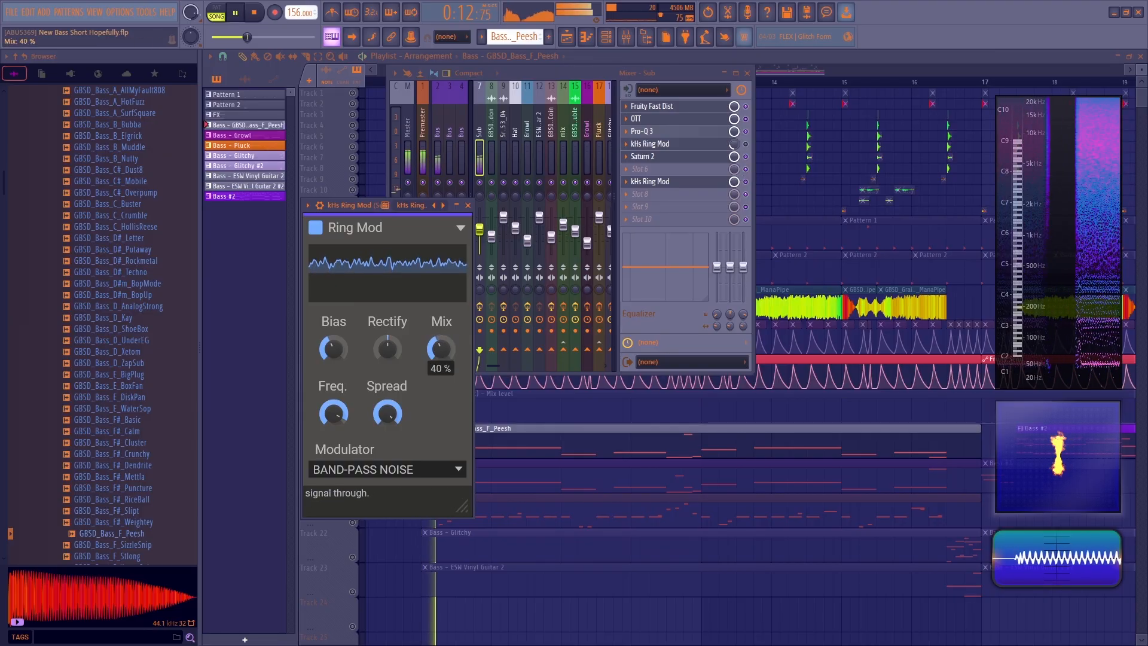
# - Link the mix level of the Sub track's effect slot 7 to the Fruity Send automation clip and play the bass
pyautogui.press('space')
pyautogui.rightClick(734, 181)
pyautogui.click(760, 306)
pyautogui.click(554, 312)
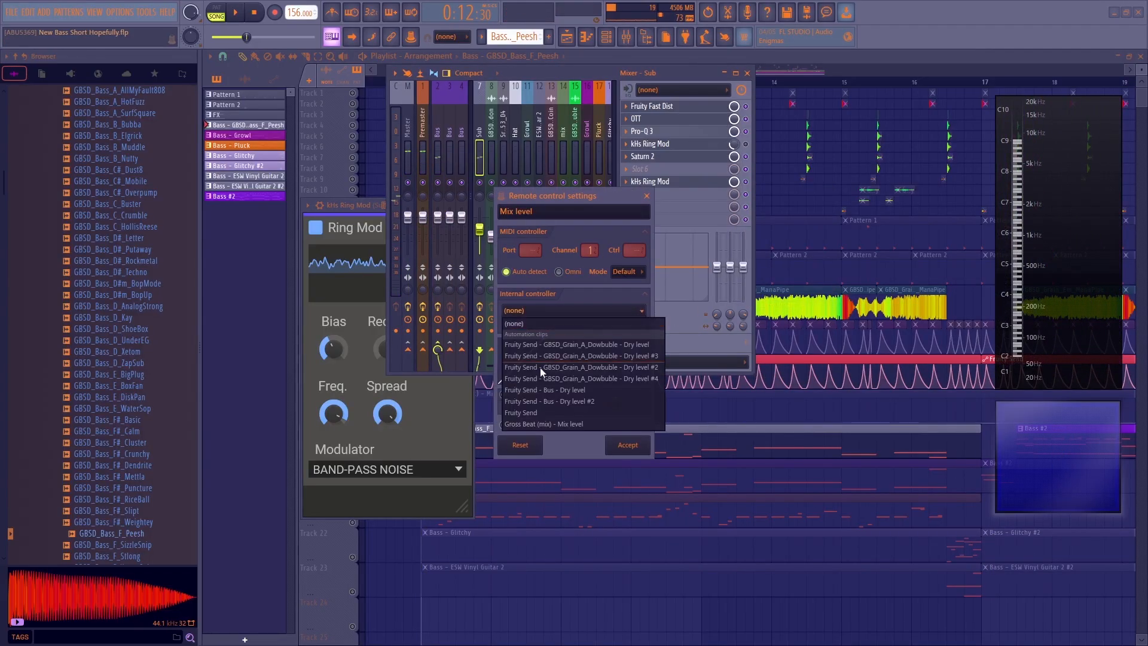
pyautogui.click(544, 423)
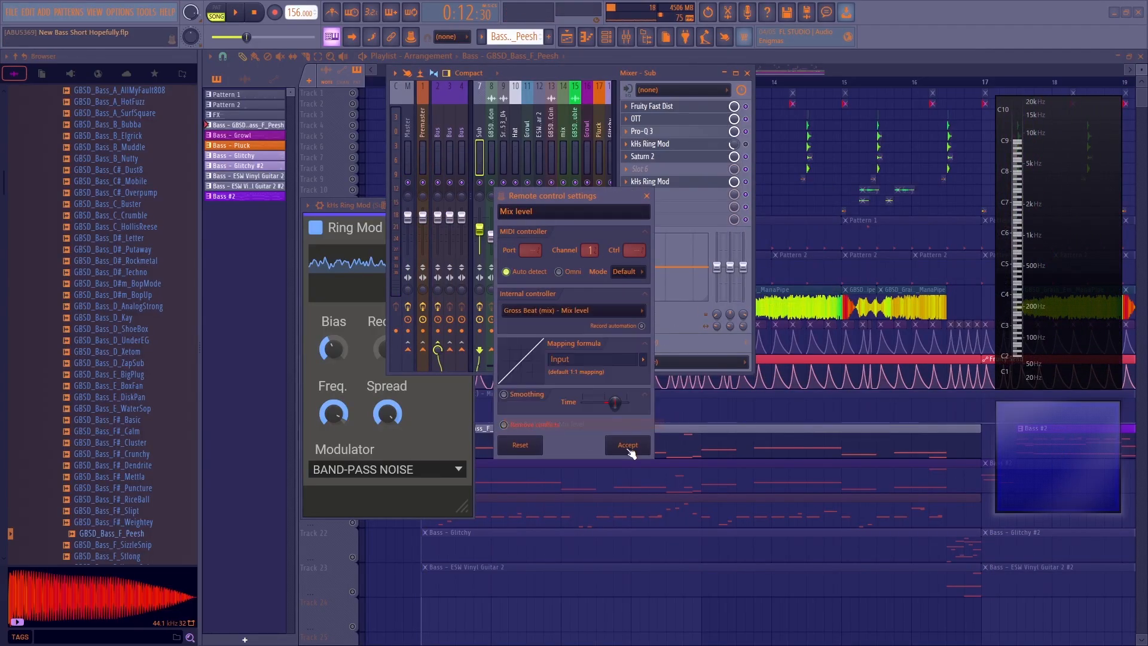
pyautogui.click(609, 310)
pyautogui.click(521, 414)
pyautogui.click(628, 445)
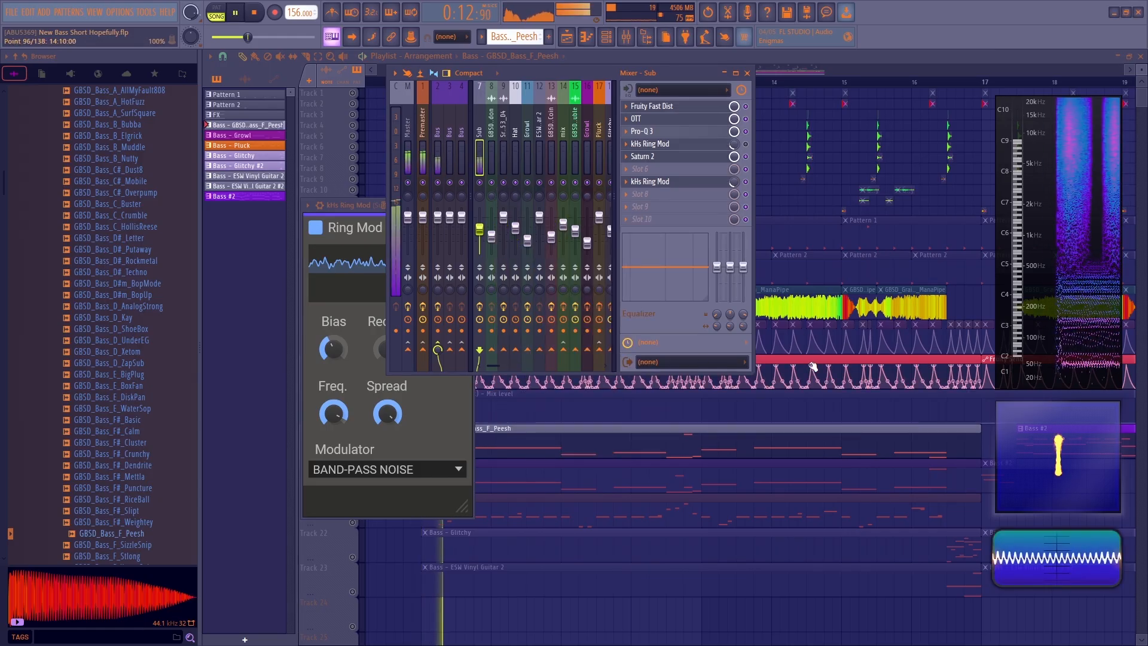
pyautogui.press('space')
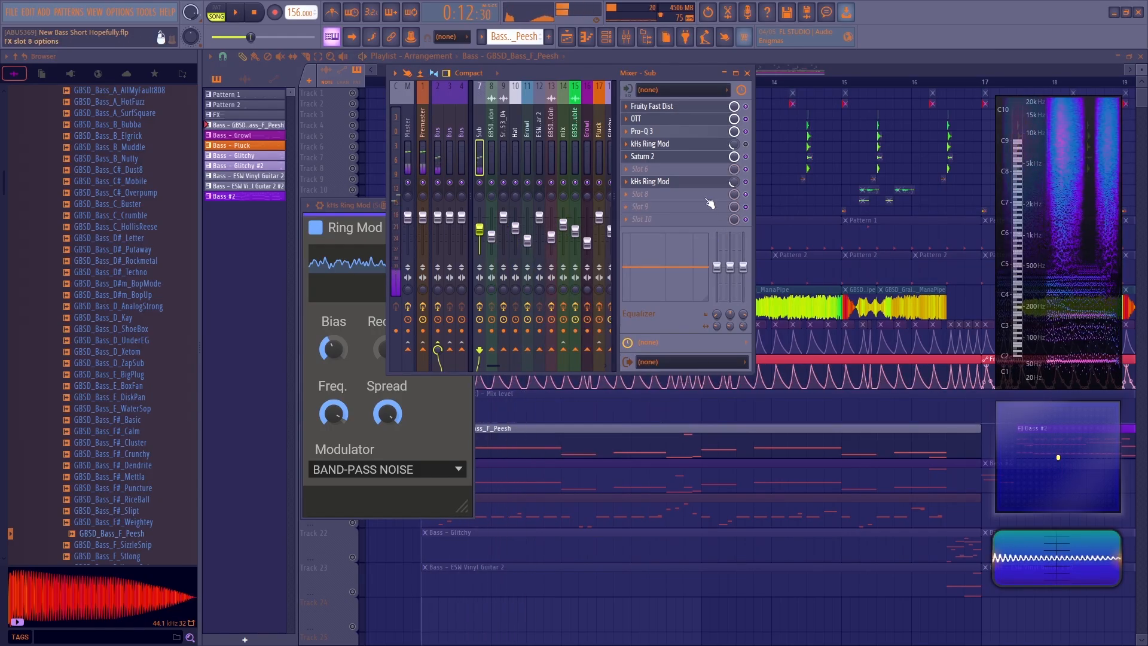
# - Remove the kHs Ring Mod from effect slot 7 of the Sub mixer track and hide the mixer
pyautogui.click(626, 181)
pyautogui.click(637, 294)
pyautogui.click(613, 368)
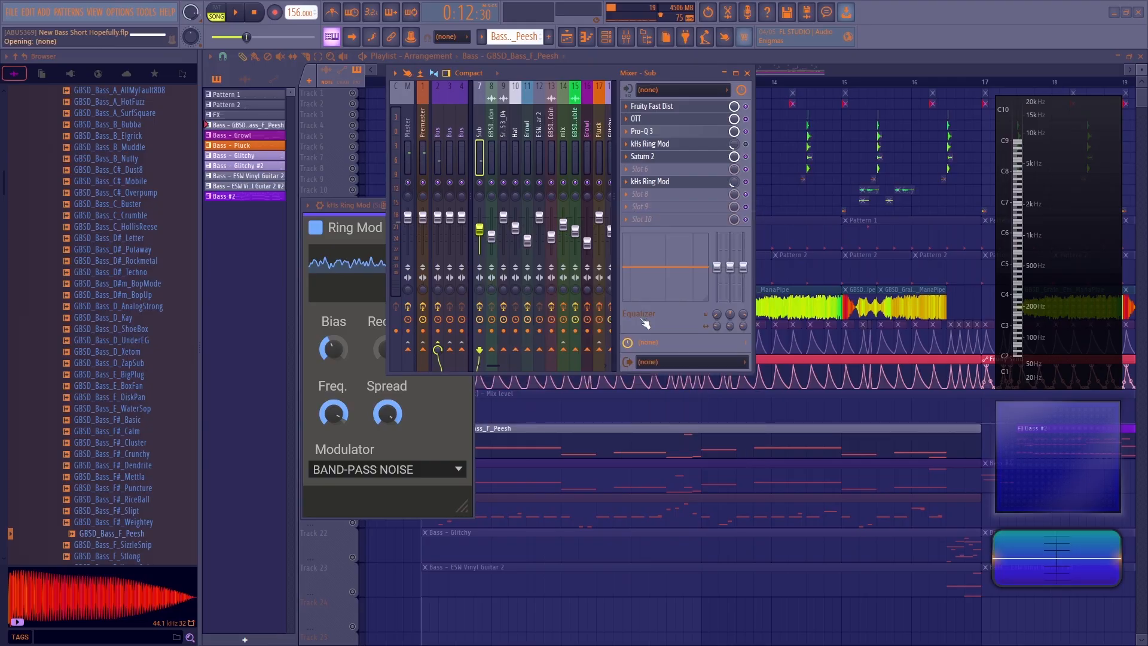
pyautogui.press('F9')
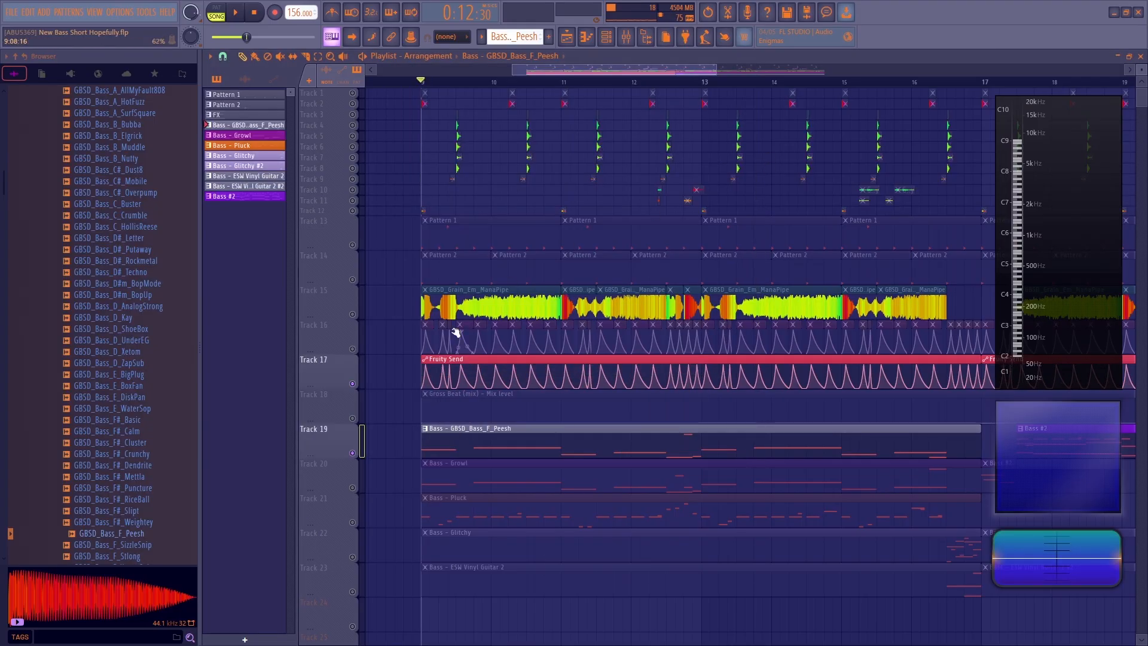
# - Unmute the GBSD_Grain_Em_ManaPipe clips on Track 15 and play them together with the sub bass
pyautogui.click(352, 313)
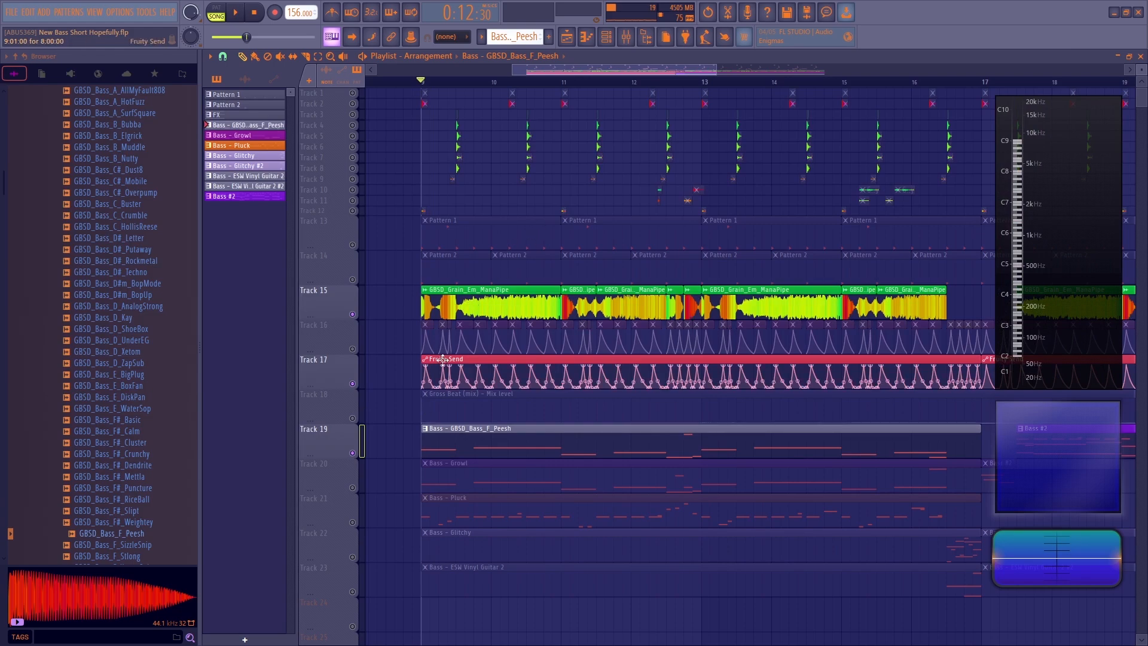
pyautogui.press('space')
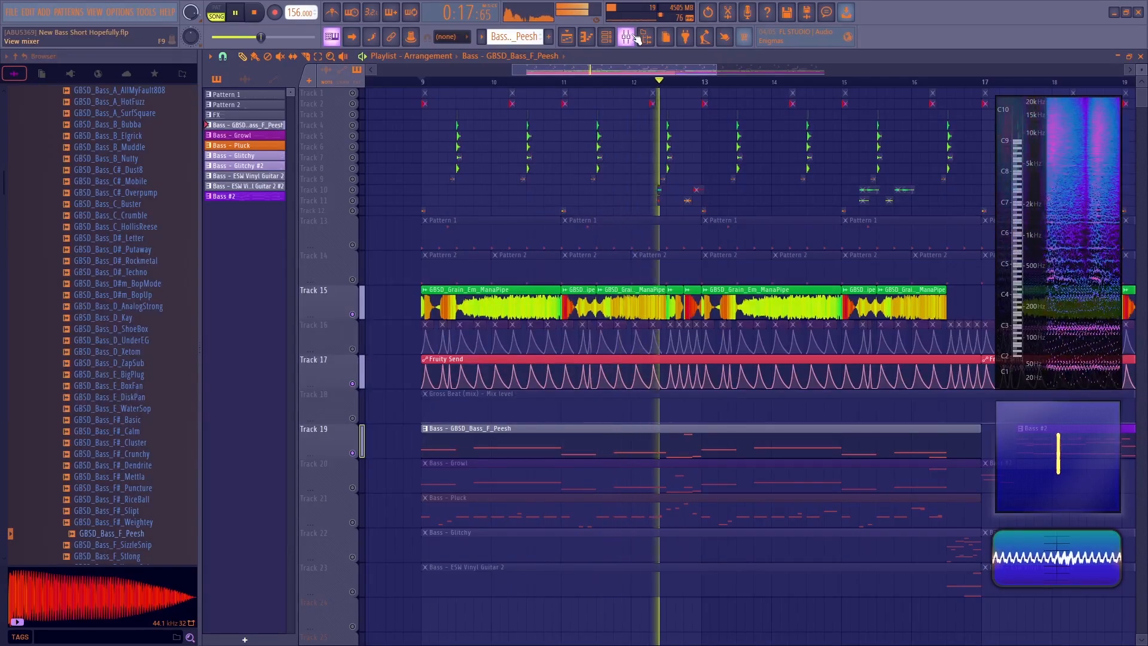
pyautogui.press('space')
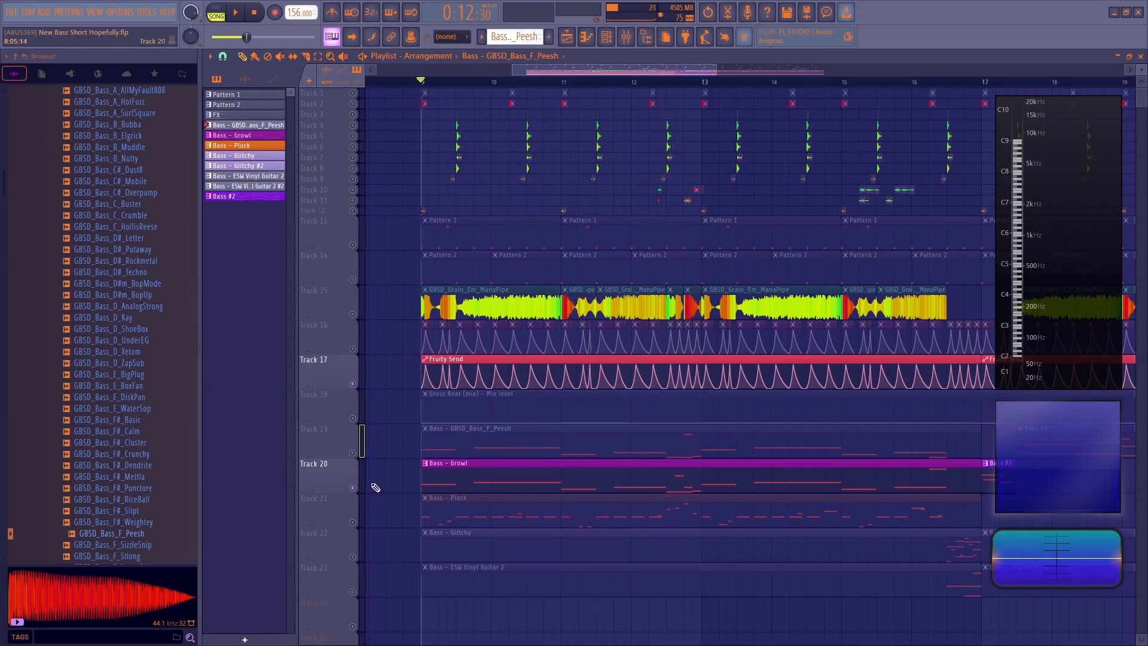
# - Show the Growl channel's Serum 2 synth, play the Growl bass briefly and return to the playlist
pyautogui.press('F6')
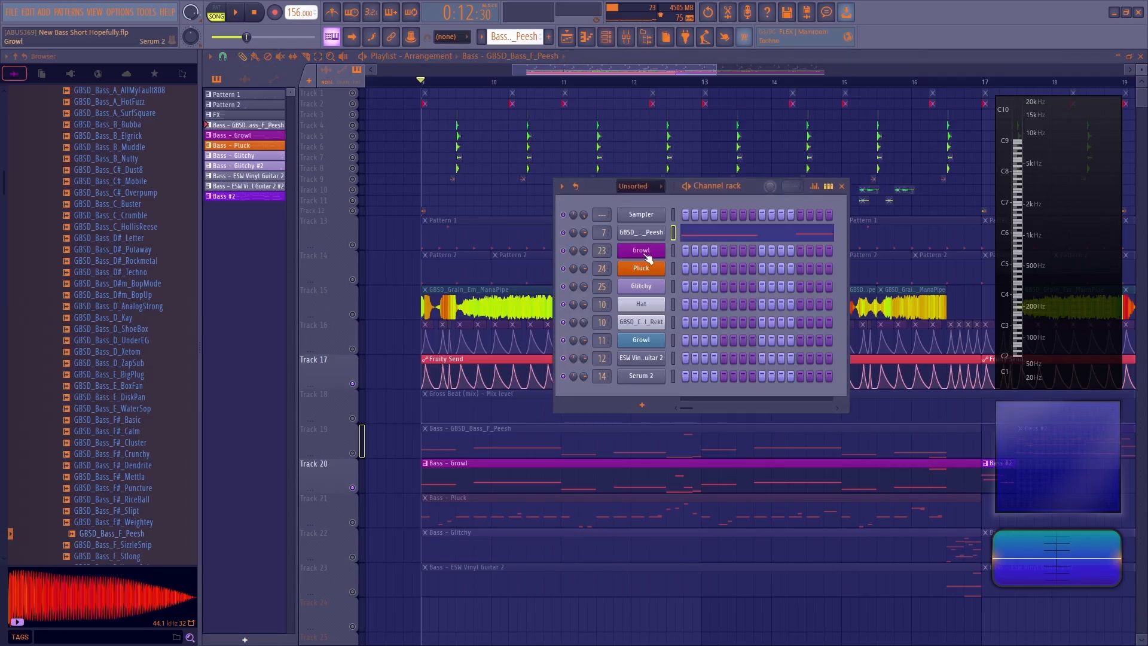
pyautogui.click(648, 257)
pyautogui.moveTo(647, 98); pyautogui.dragTo(573, 98)
pyautogui.press('space')
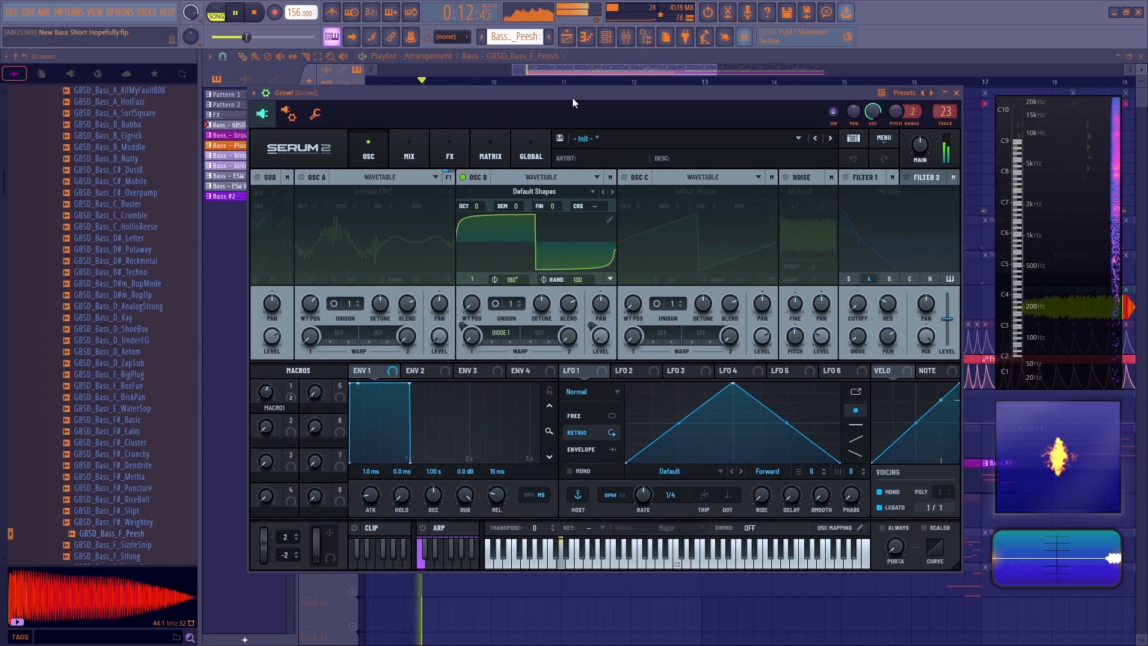
pyautogui.press('space')
pyautogui.click(590, 66)
# - Unmute the sub bass on Track 19 and the ManaPipe clips on Track 15 and play them with the Growl bass
pyautogui.click(353, 453)
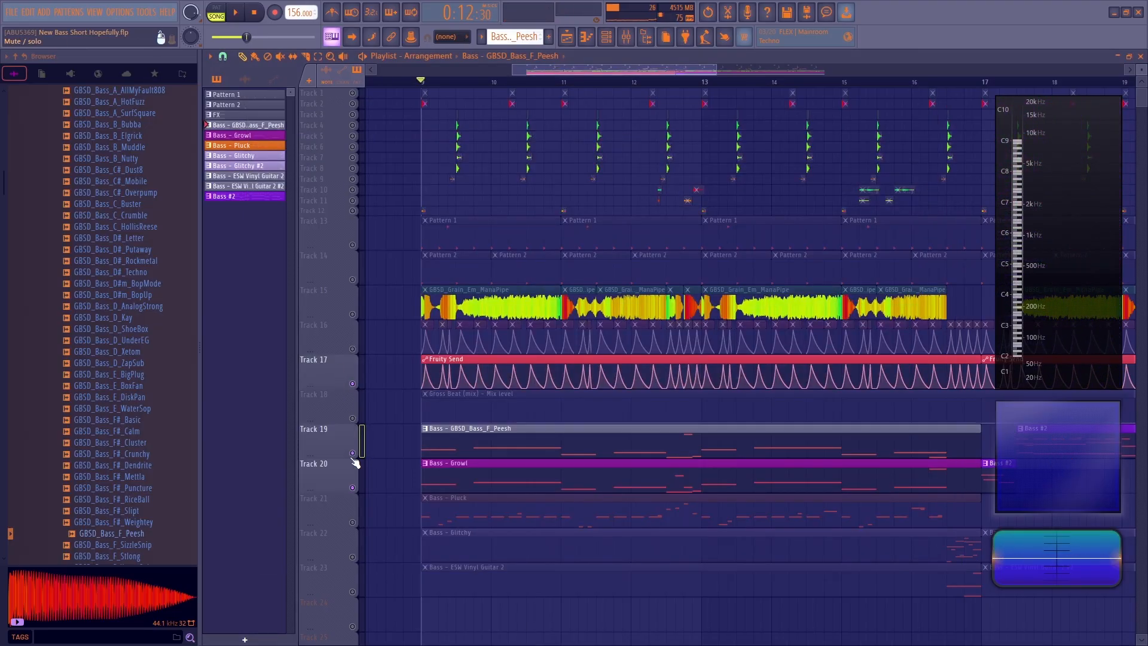
pyautogui.click(353, 314)
pyautogui.press('space')
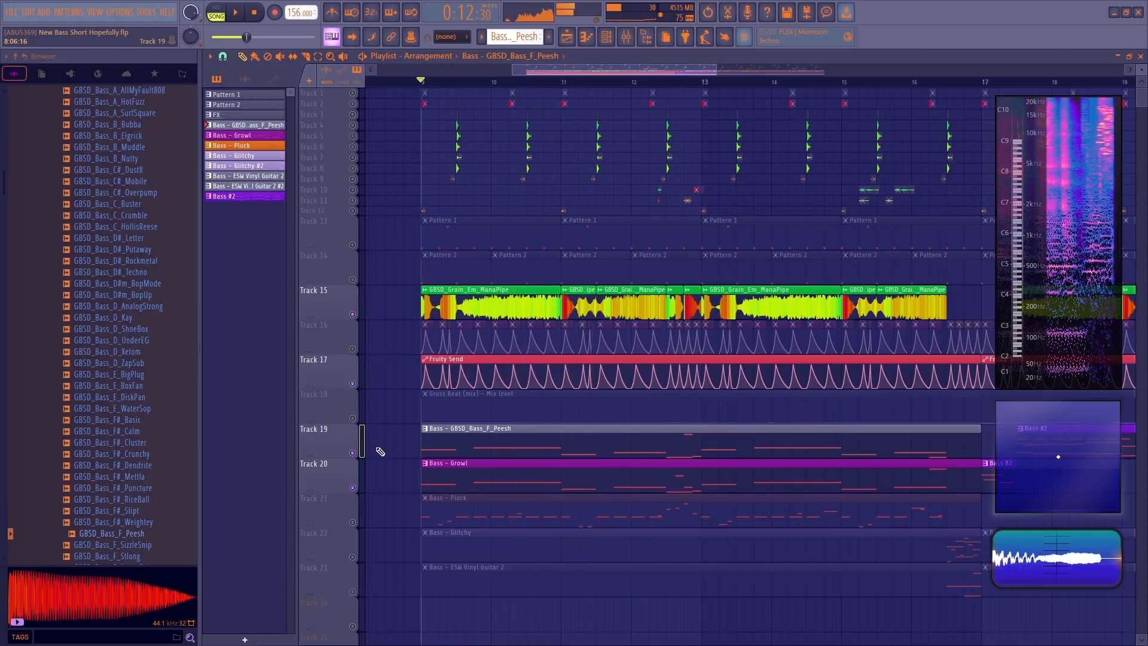
pyautogui.press('space')
# - Solo the Growl bass on Track 20, unmute the Fruity Send automation on Track 17 and show the mixer
pyautogui.keyDown('ctrl'); pyautogui.click(352, 488); pyautogui.keyUp('ctrl')
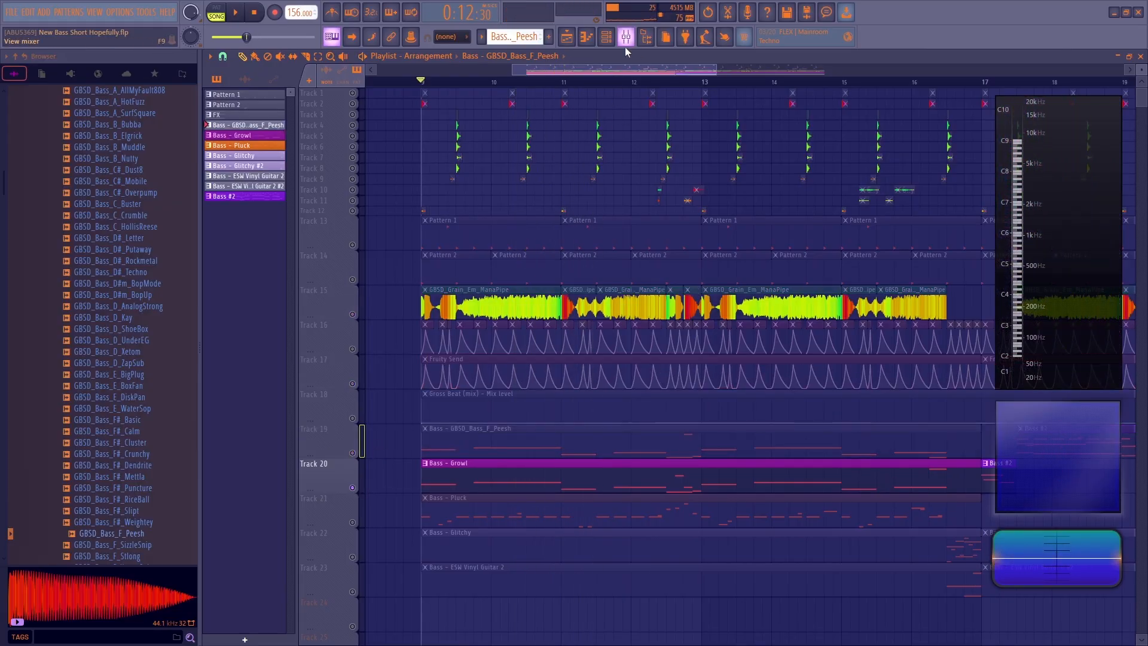
pyautogui.click(352, 384)
pyautogui.click(628, 37)
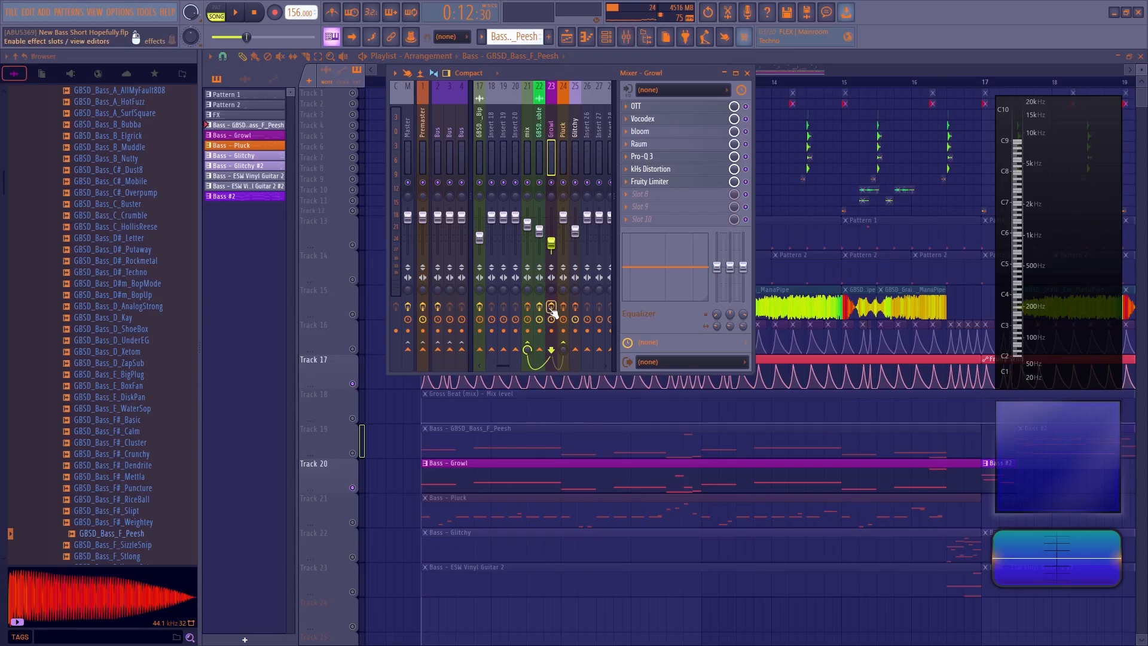
# - Open Serum 2 for the Growl channel and show its oscillator settings and Phaser effect
pyautogui.click(614, 37)
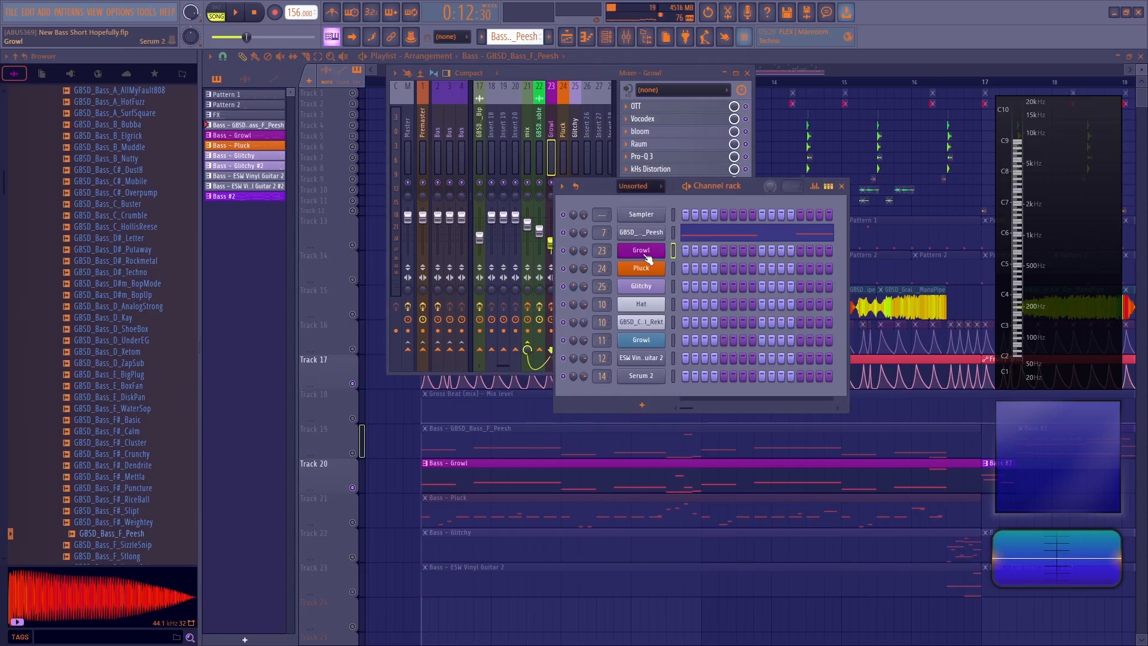
pyautogui.click(643, 251)
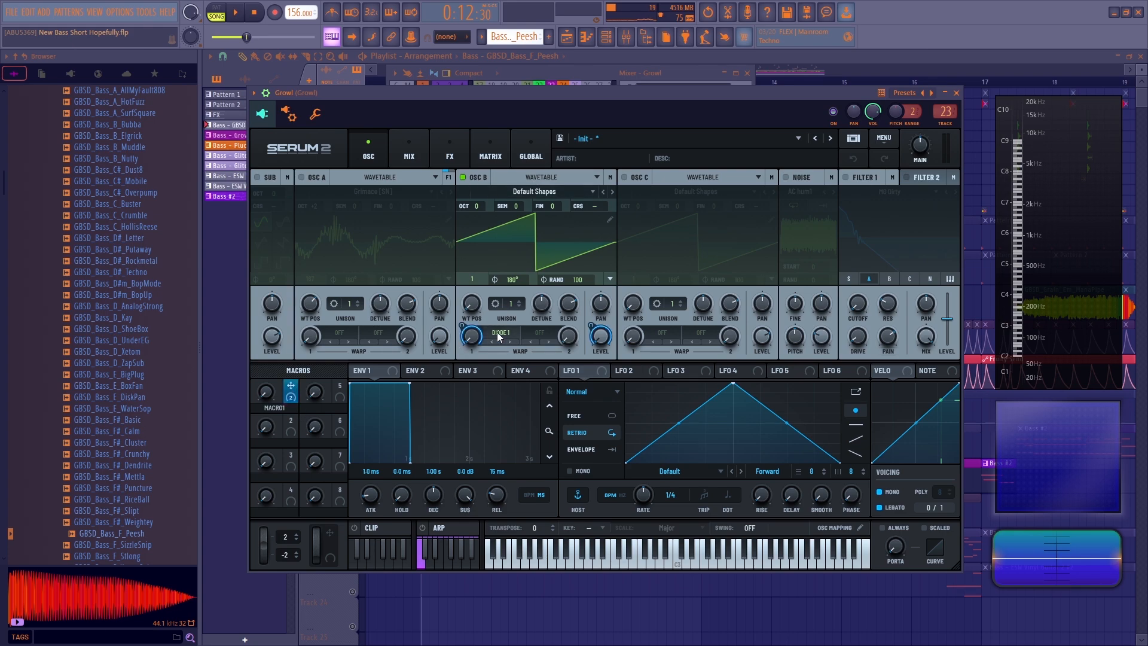
pyautogui.click(449, 150)
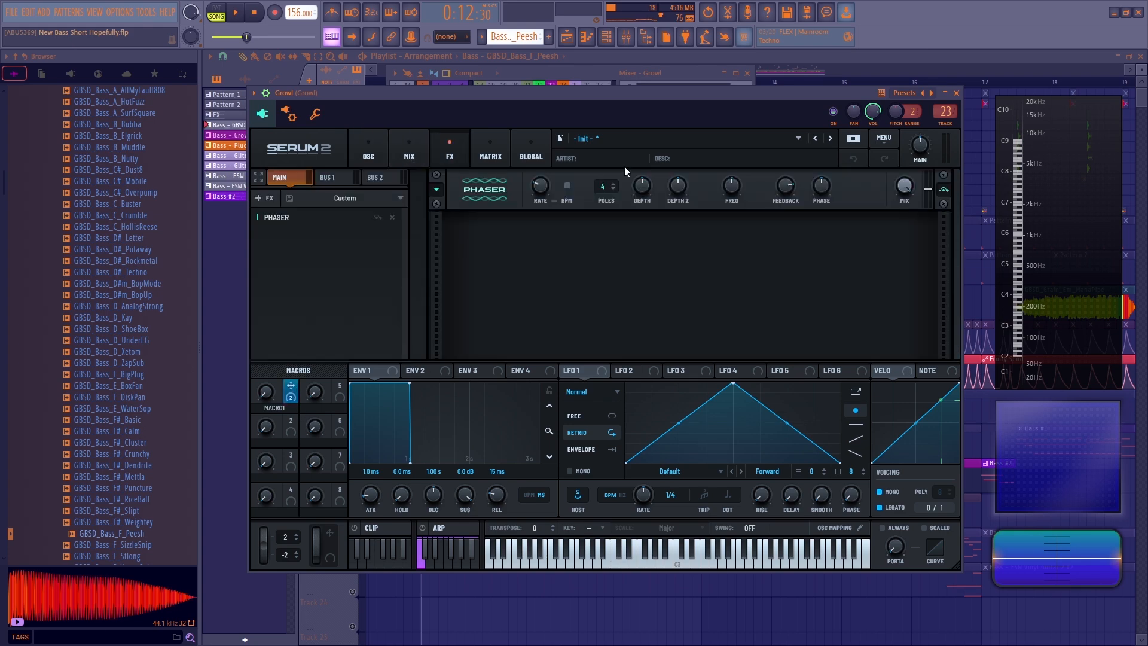
# - Compare the Growl bass with Serum 2's Phaser bypassed and active in short playbacks, and close the synth
pyautogui.press('space')
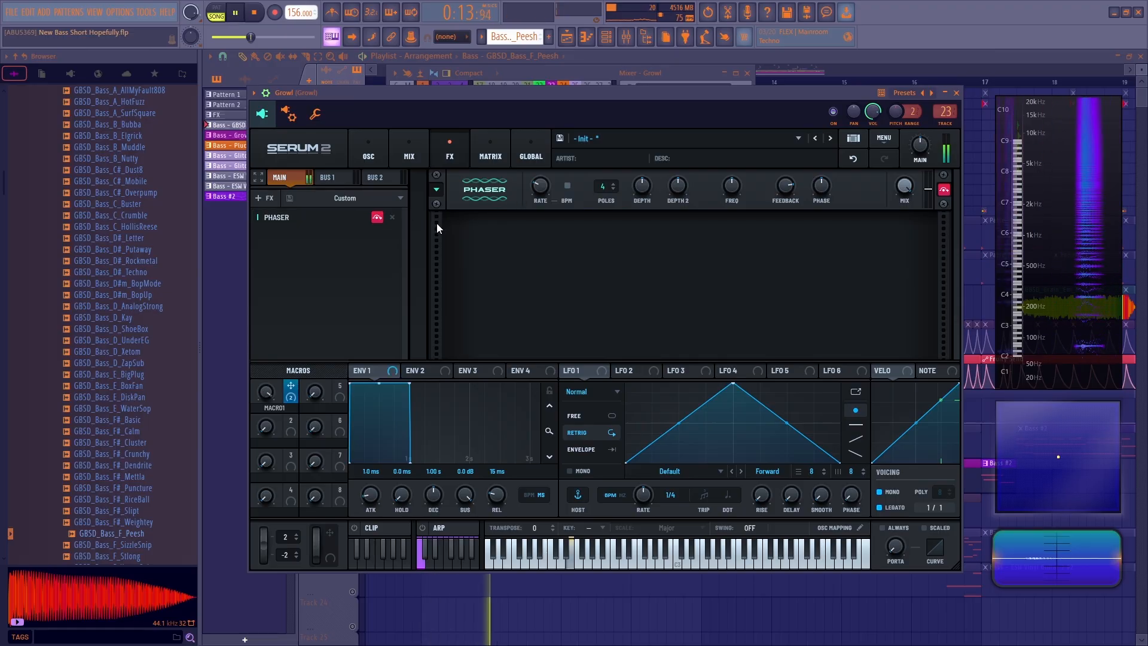
pyautogui.press('space')
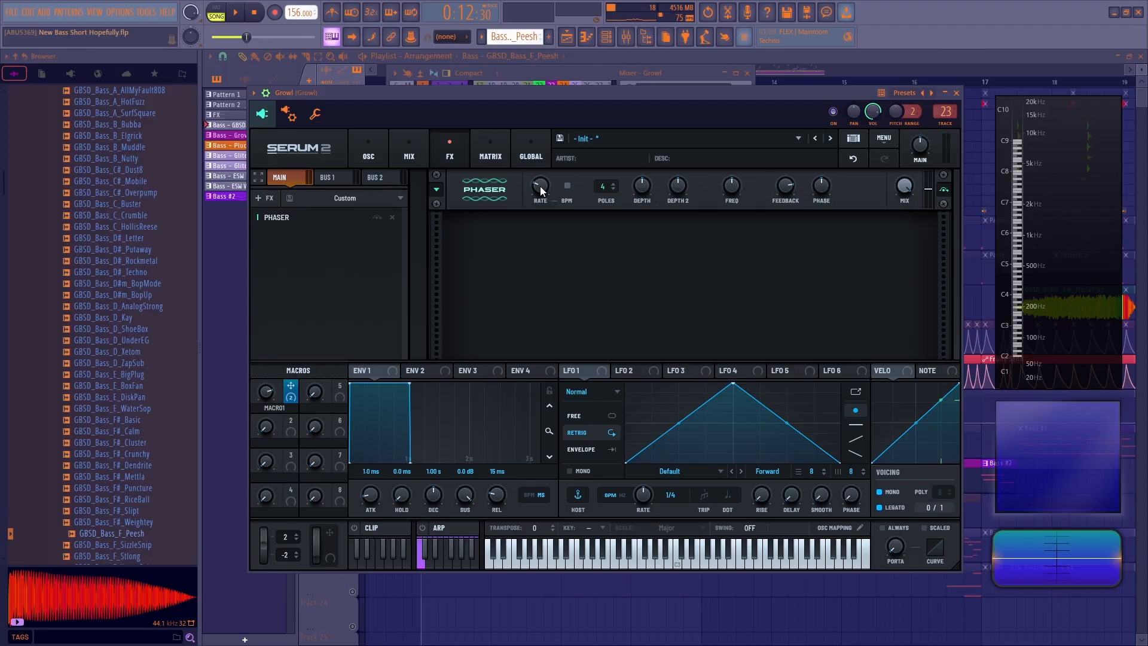
pyautogui.press('space')
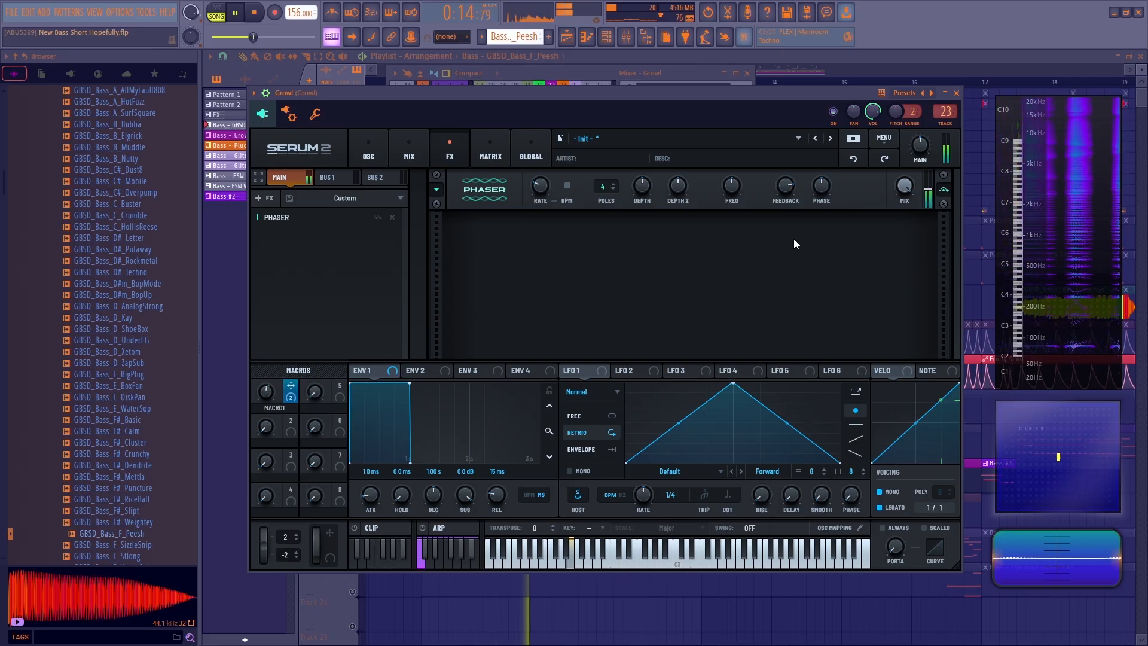
pyautogui.press('space')
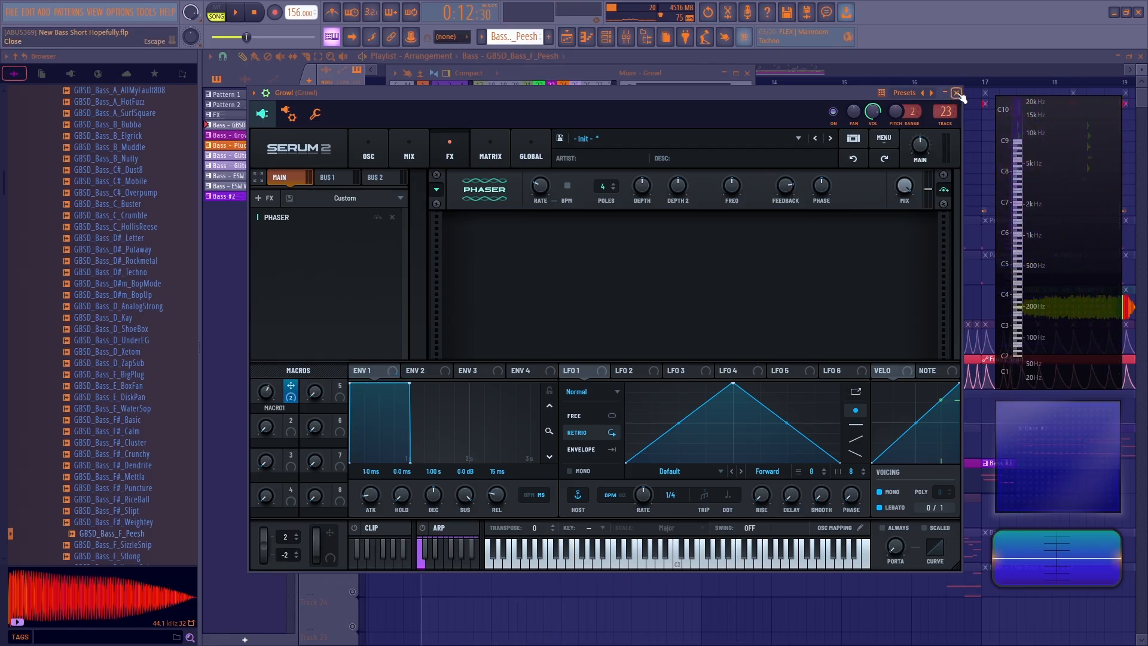
pyautogui.click(958, 93)
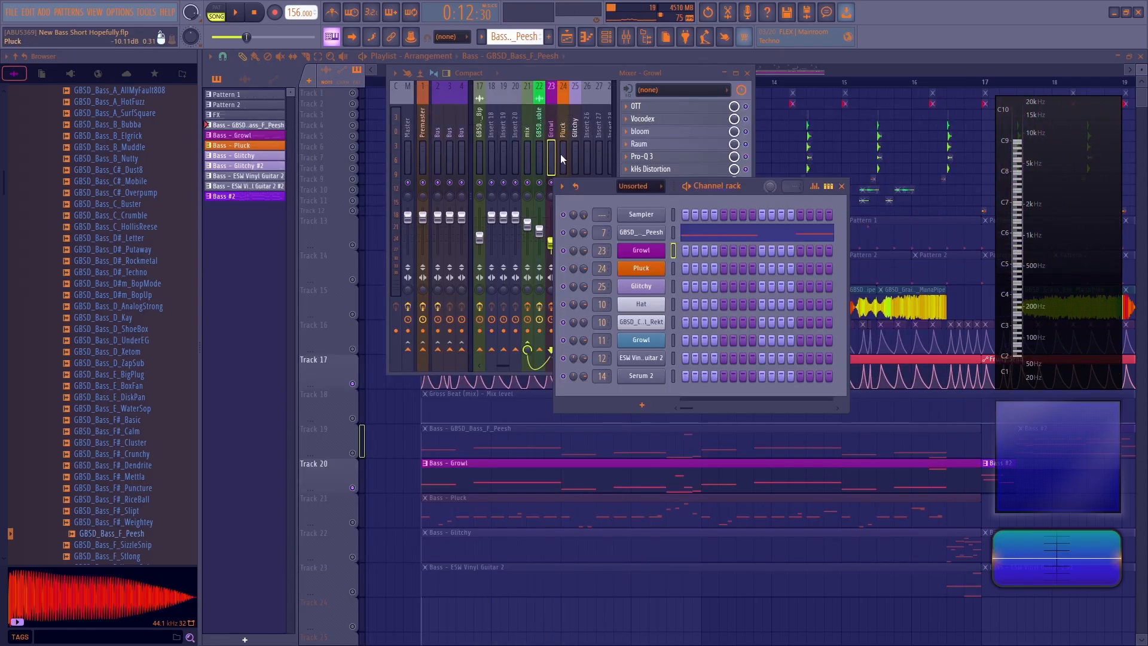
# - Bring up the Growl mixer track with its effects chain and play the bass through it
pyautogui.click(554, 155)
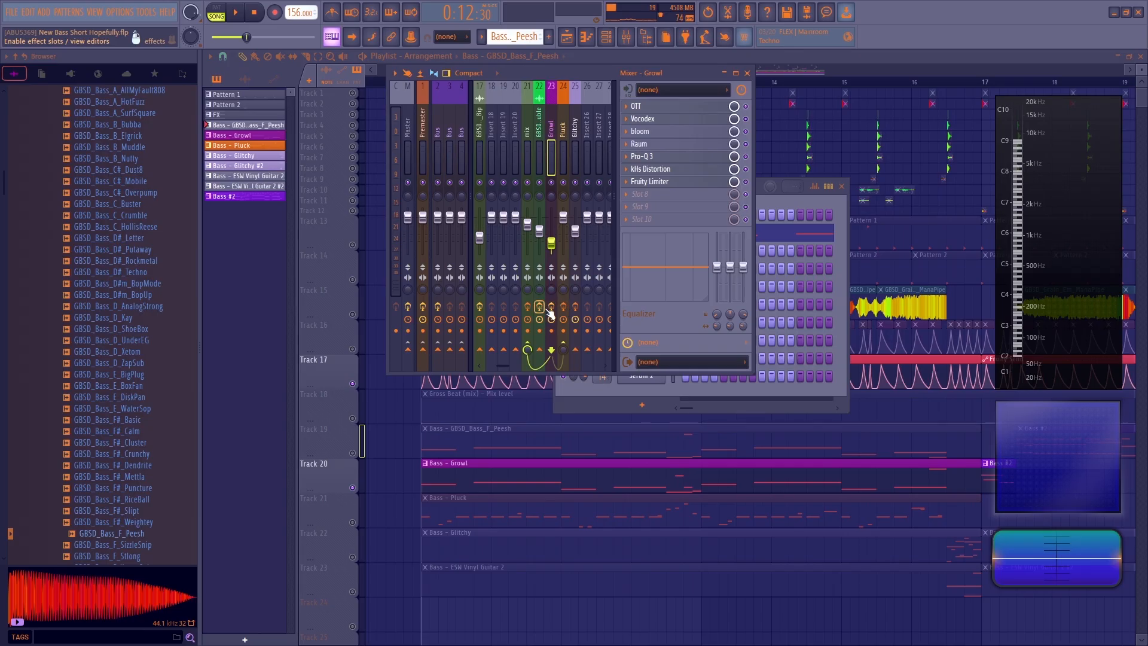
pyautogui.press('space')
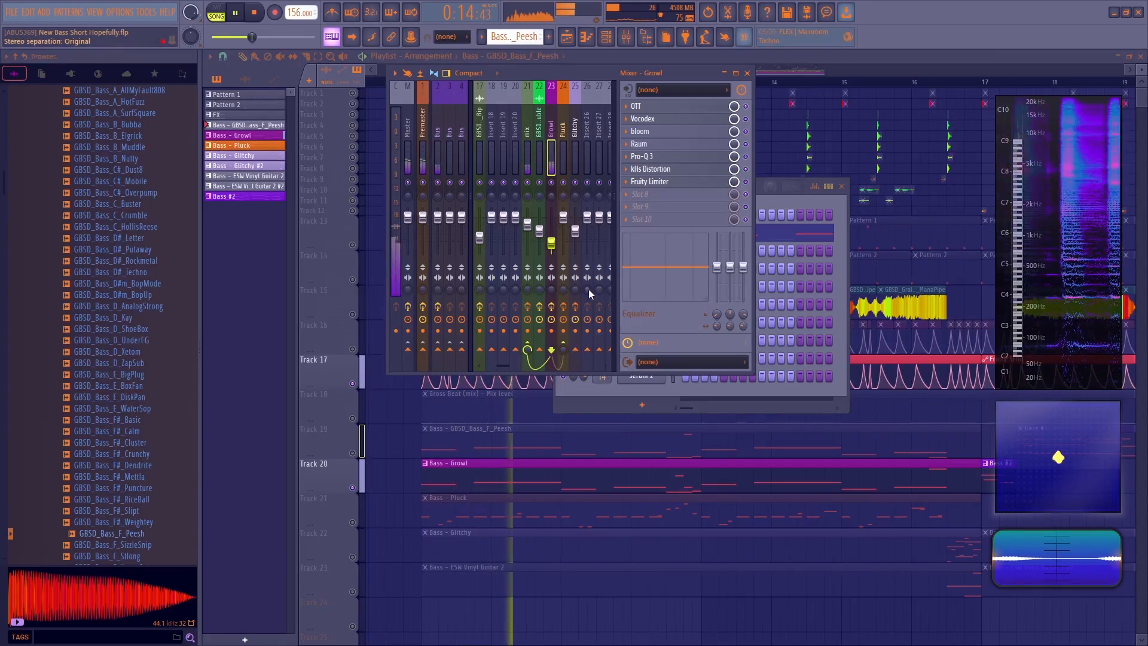
pyautogui.press('space')
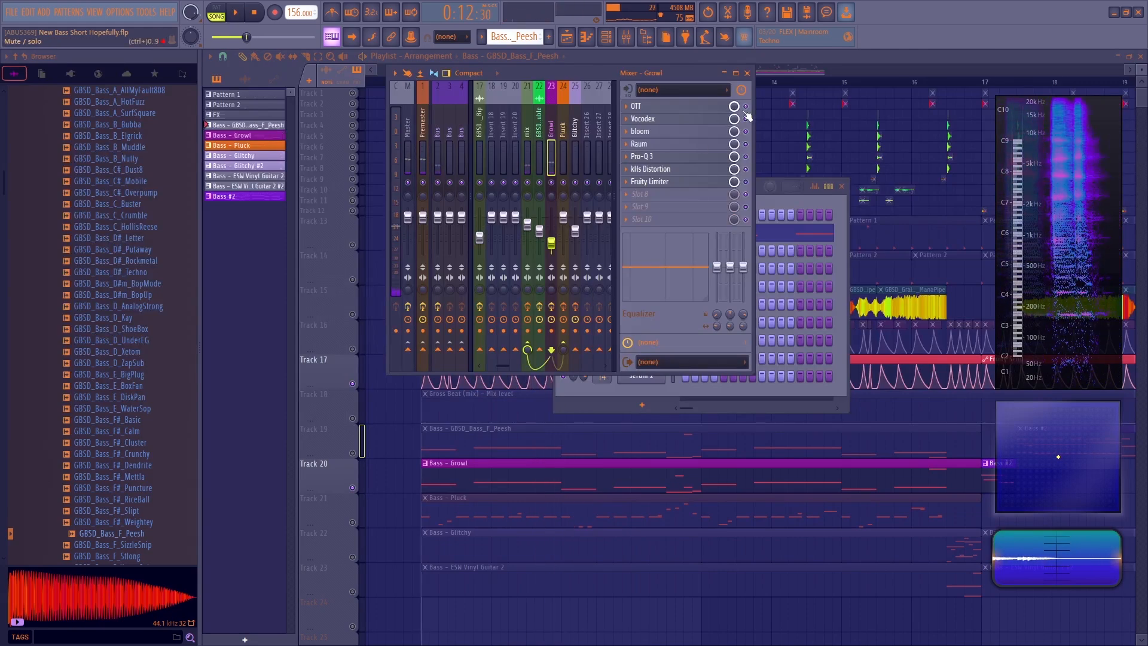
# - Open OTT and Vocodex from the Growl mixer track and play the bass with Vocodex in view
pyautogui.click(709, 107)
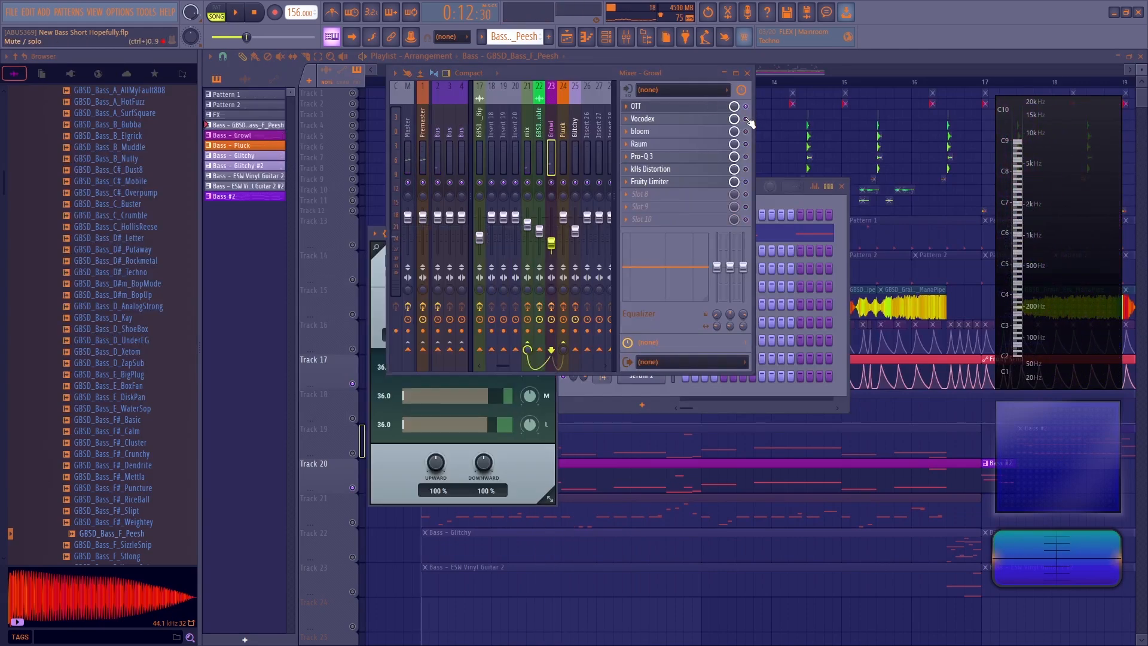
pyautogui.click(697, 120)
pyautogui.press('space')
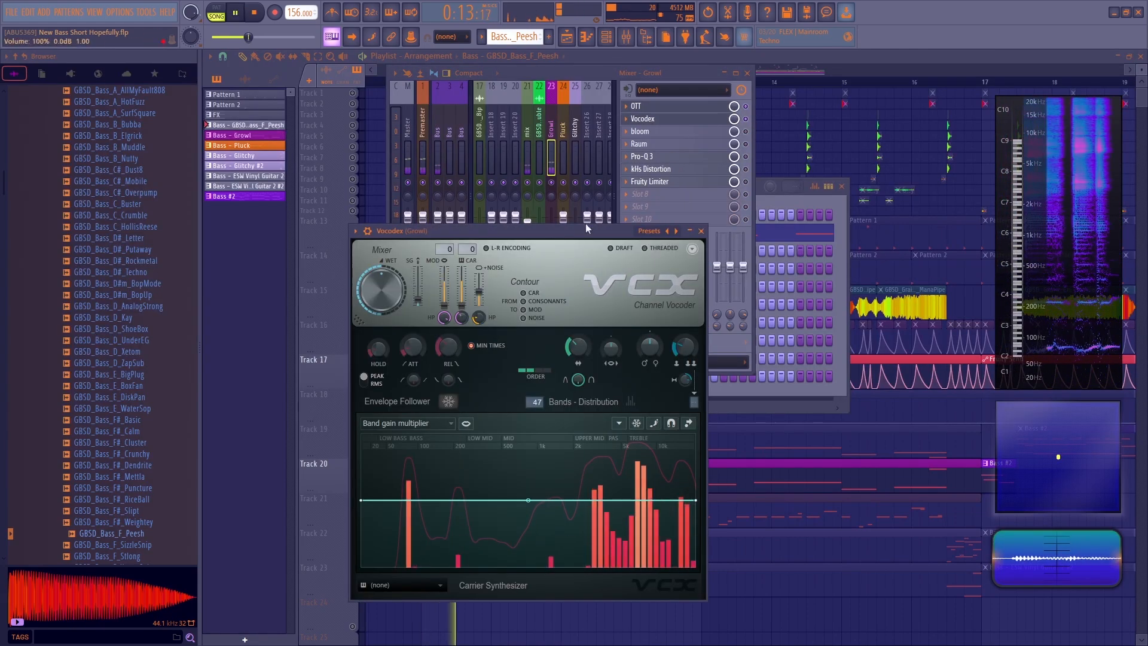
pyautogui.press('space')
# - Undo the change to Vocodex's carrier added noise level and replay the bass briefly
pyautogui.hotkey('ctrl', 'z')
pyautogui.press('space')
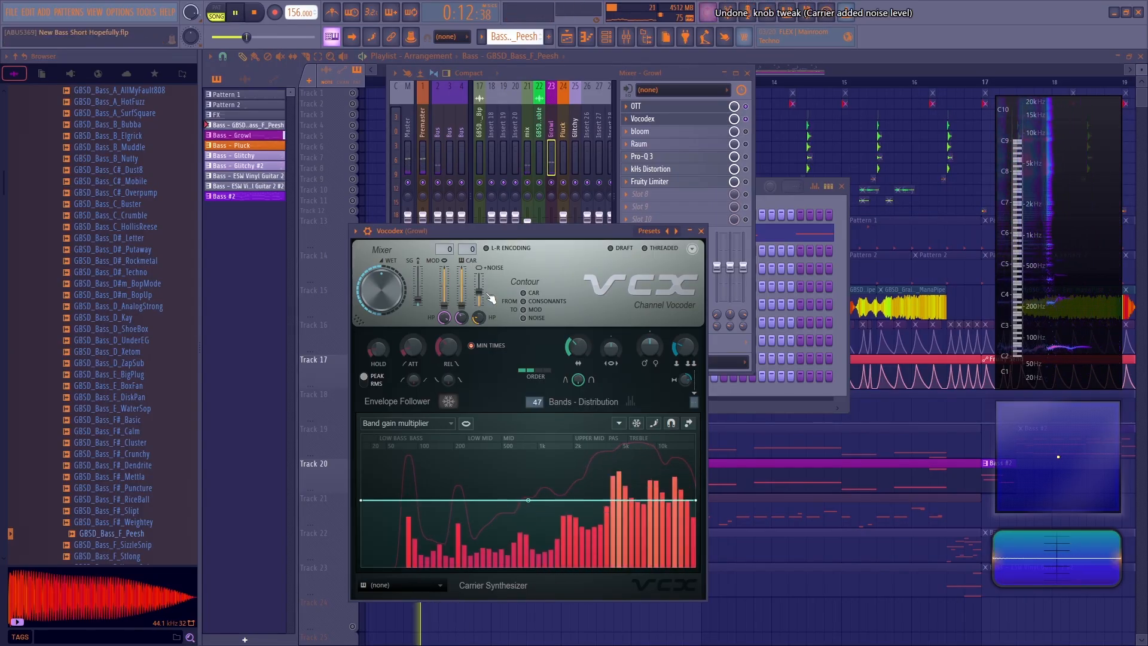
pyautogui.press('space')
# - Toggle the bloom, Pro-Q 3 and kHs Distortion slots on the Growl track and open Raum and kHs Distortion
pyautogui.click(749, 137)
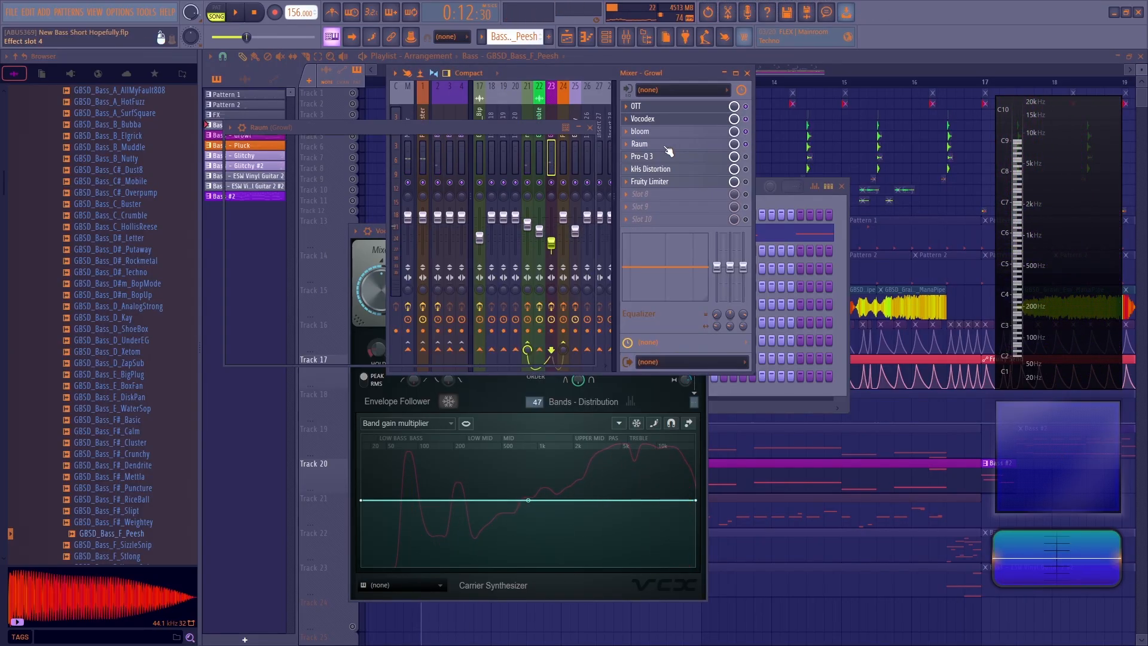
pyautogui.click(676, 147)
pyautogui.click(746, 157)
pyautogui.click(746, 170)
pyautogui.click(689, 171)
# - Toggle the Fruity Limiter slot on the Growl track, open the limiter and play the bass through it
pyautogui.click(746, 182)
pyautogui.click(683, 185)
pyautogui.press('space')
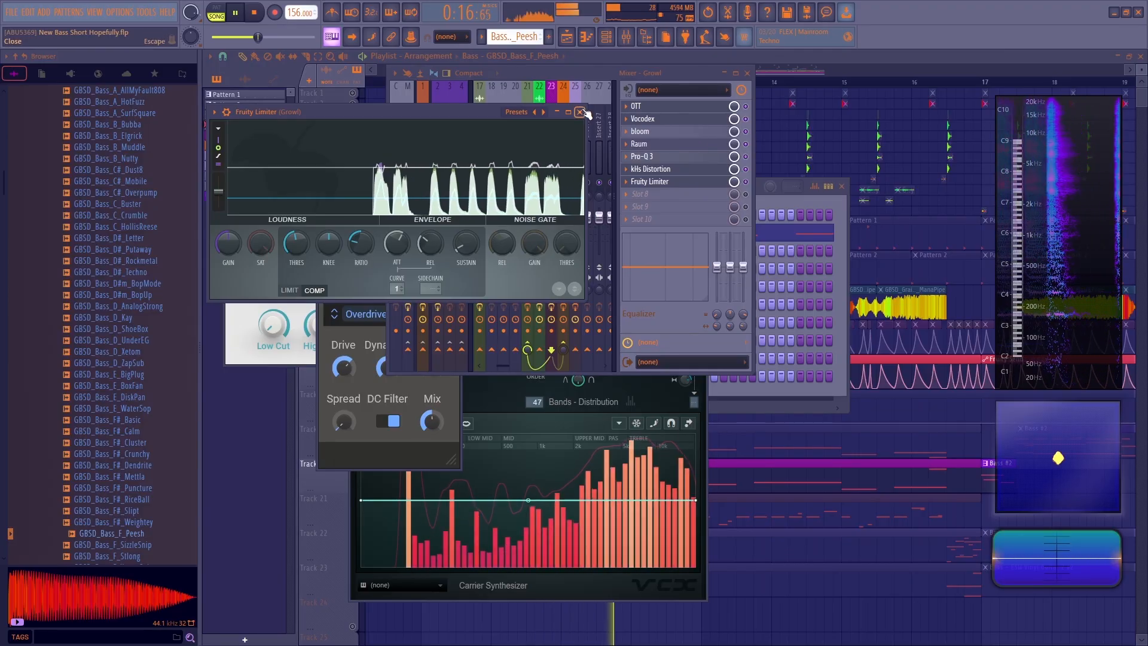
pyautogui.press('space')
# - Toggle the Growl track's Pro-Q 3 slot and open the equalizer to show its filter curve
pyautogui.click(749, 156)
pyautogui.click(684, 159)
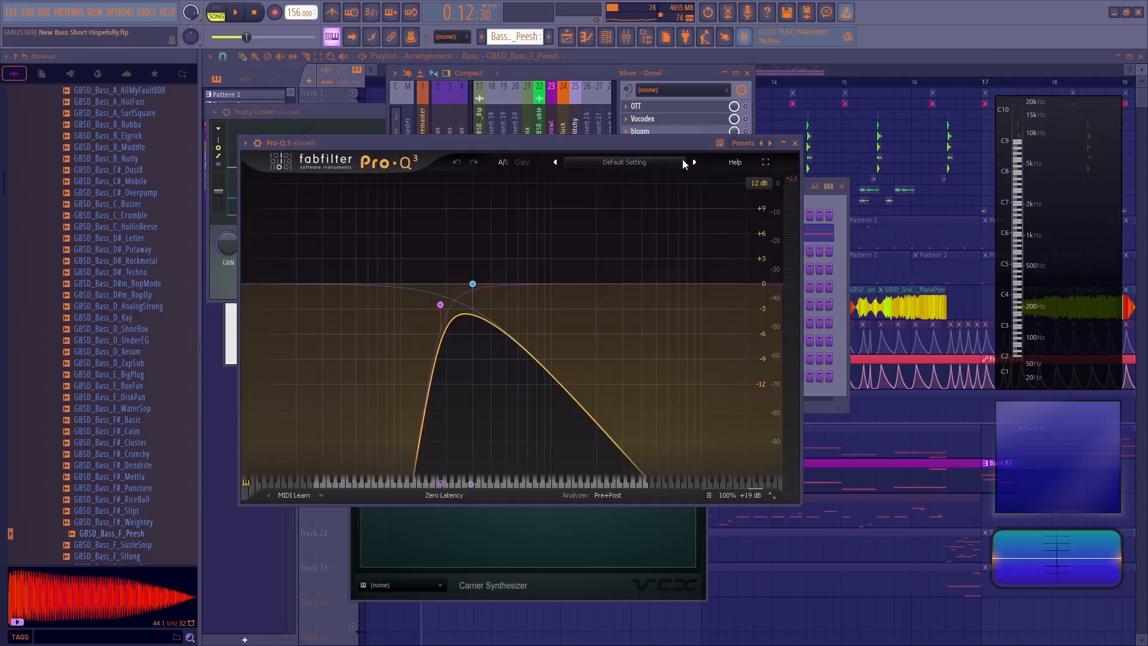
# - Close the Growl track's Pro-Q 3 window and play the bass briefly
pyautogui.click(795, 144)
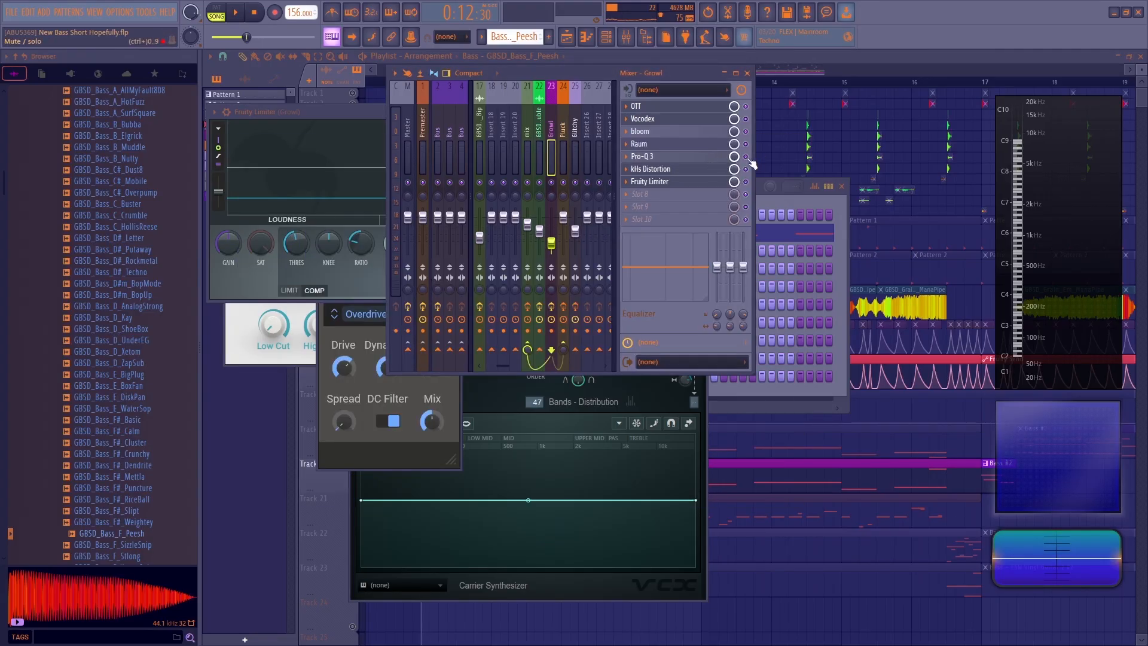
pyautogui.press('space')
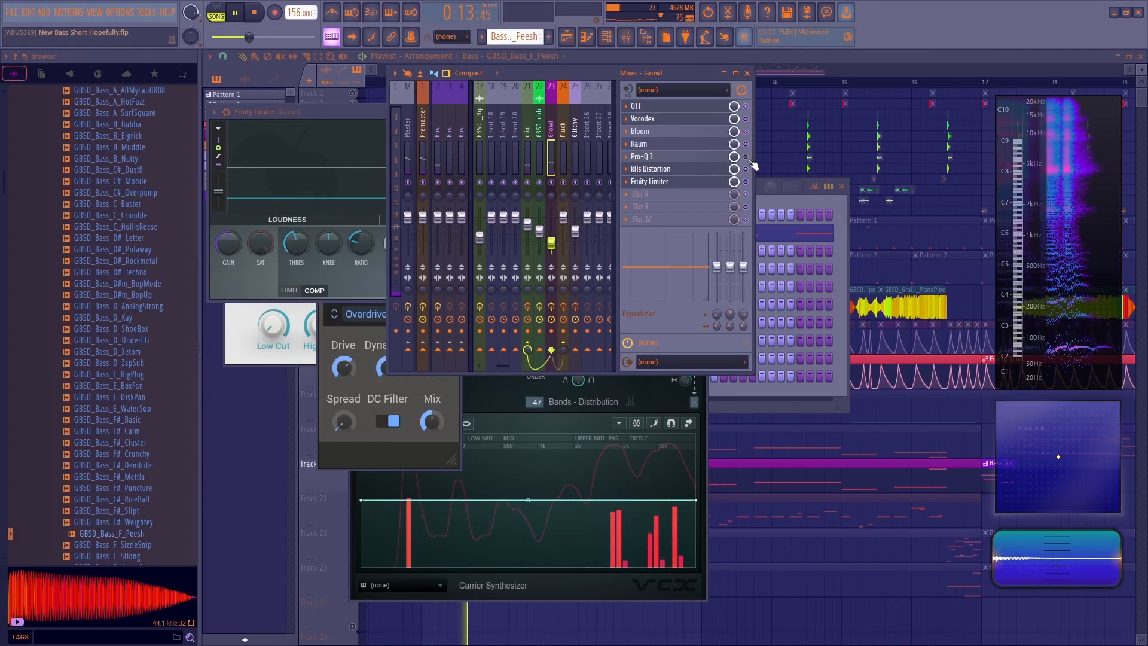
pyautogui.press('space')
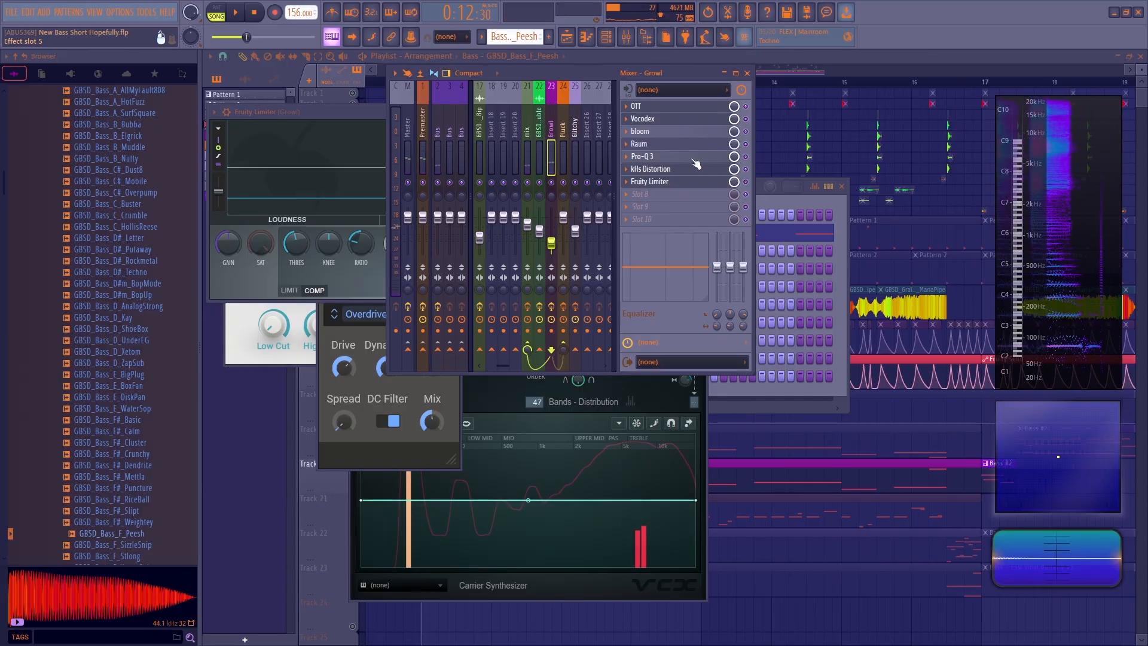
# - Reopen Pro-Q 3 on the Growl track, play the bass through it and select the high-cut band
pyautogui.click(674, 156)
pyautogui.moveTo(586, 145); pyautogui.dragTo(611, 131)
pyautogui.press('space')
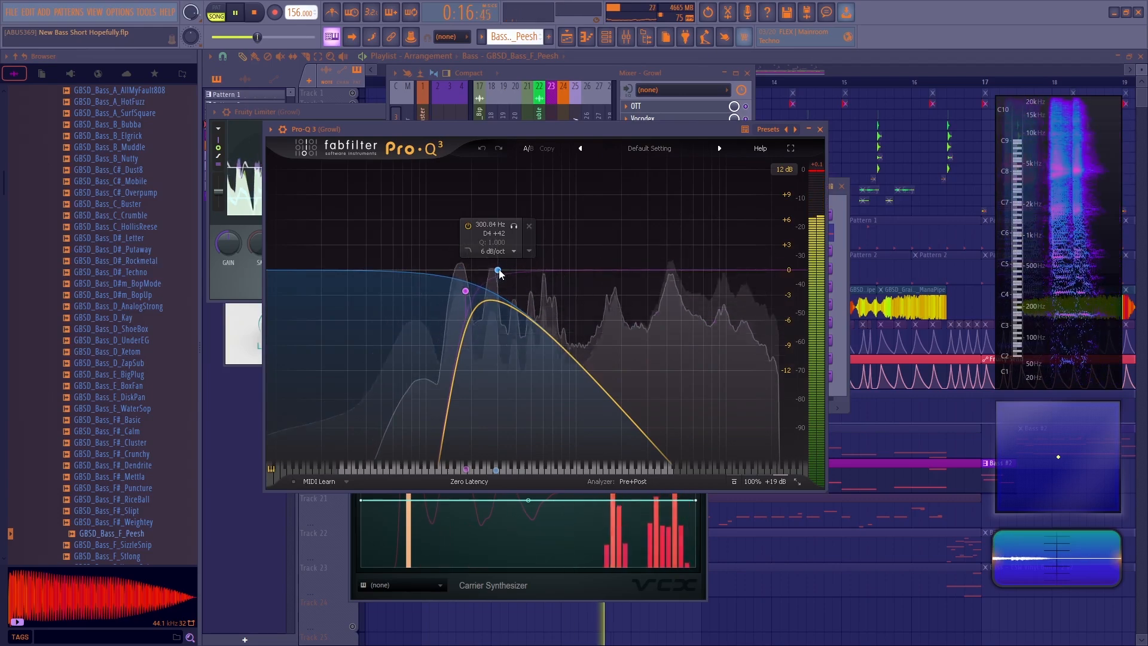
pyautogui.click(498, 270)
pyautogui.press('space')
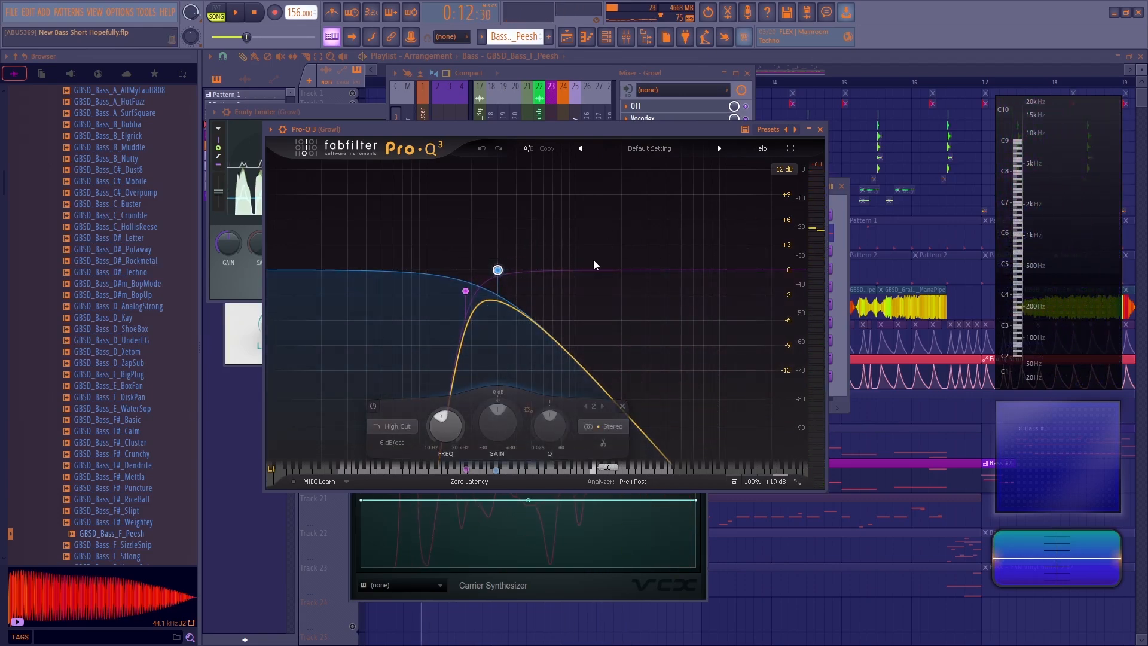
# - Try a bell band boosted about 4.36 dB near 1915 Hz in Pro-Q 3, delete it and close the equalizer
pyautogui.doubleClick(617, 269)
pyautogui.moveTo(616, 269); pyautogui.dragTo(618, 234)
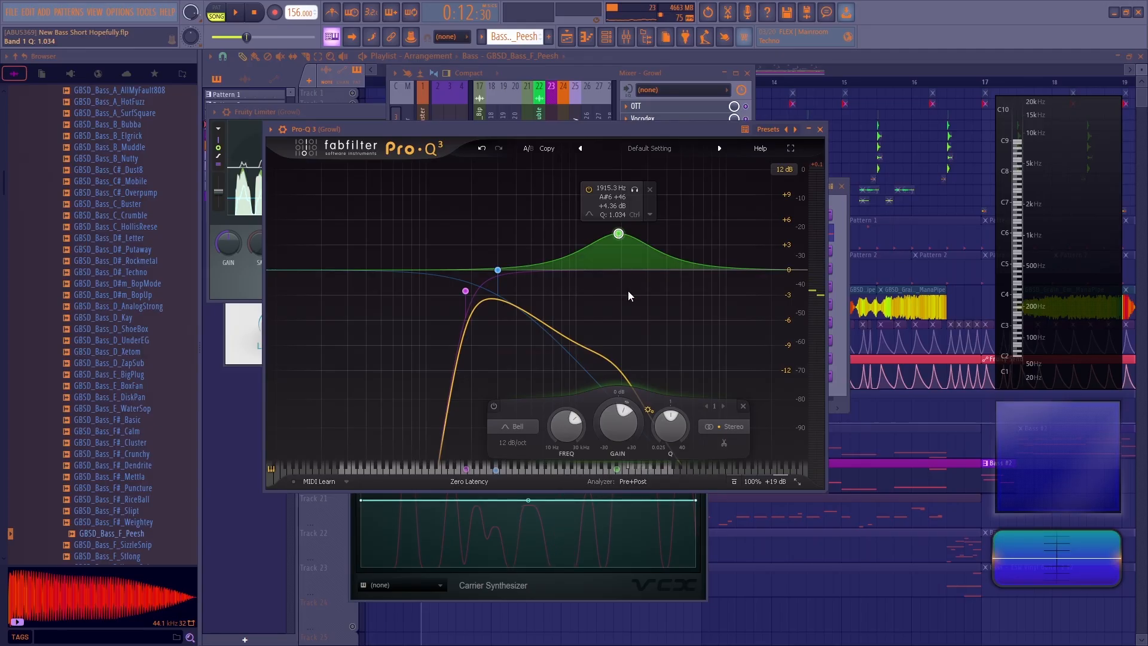
pyautogui.click(743, 407)
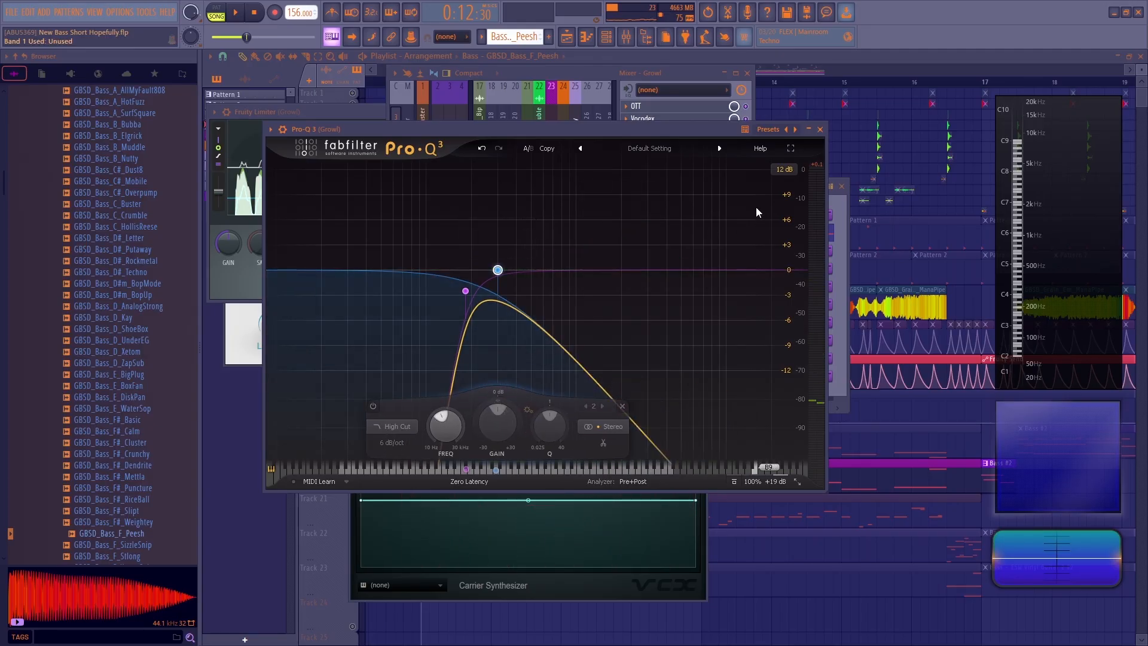
pyautogui.click(820, 130)
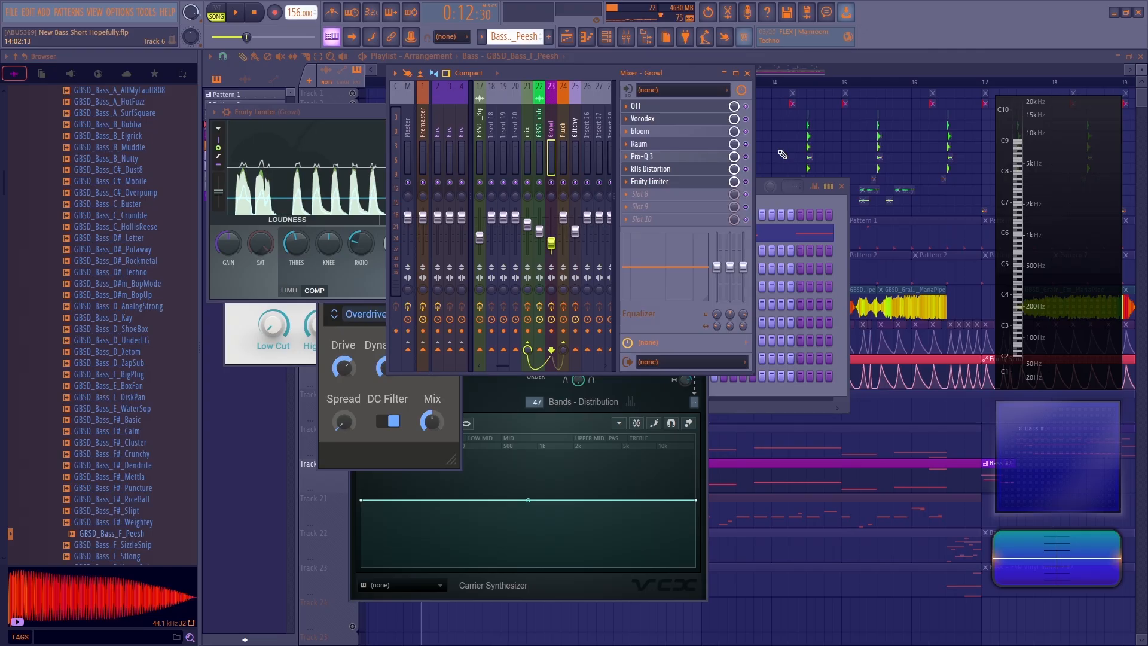
# - Open Raum on the Growl track and play the bass while toggling the reverb's slot
pyautogui.click(652, 146)
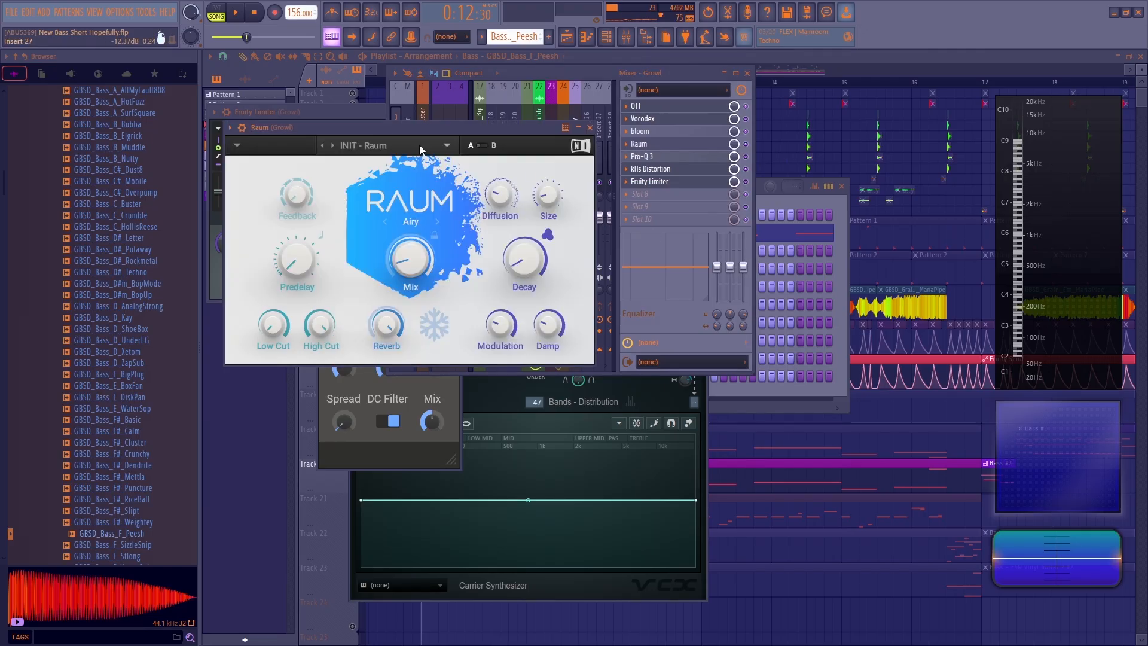
pyautogui.moveTo(428, 131); pyautogui.dragTo(466, 131)
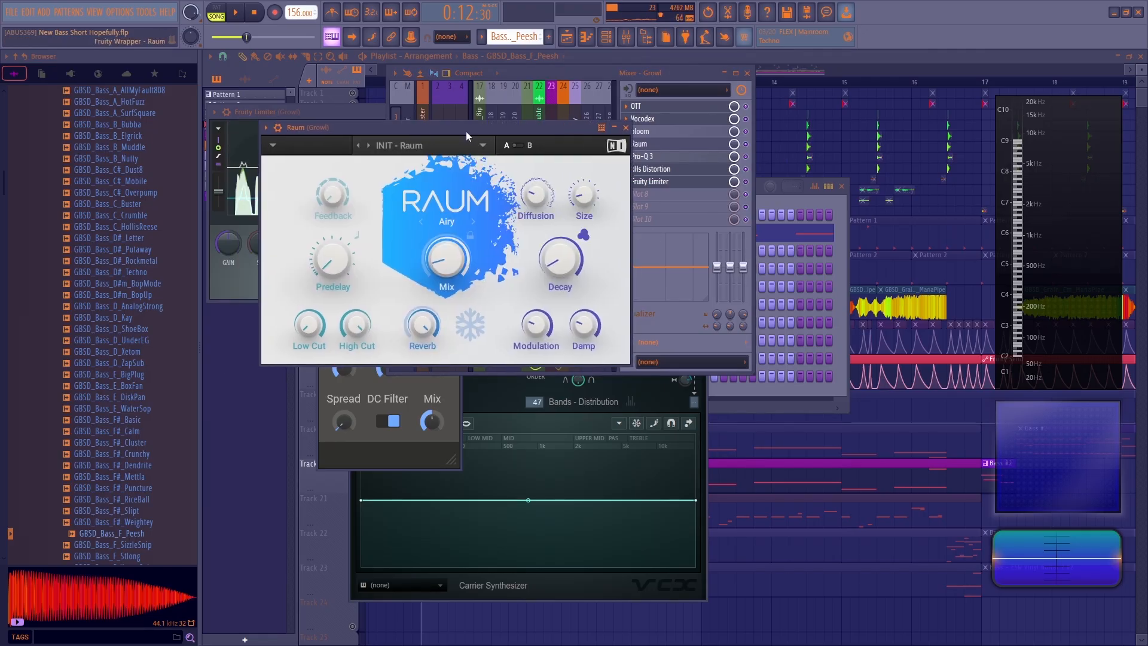
pyautogui.click(627, 129)
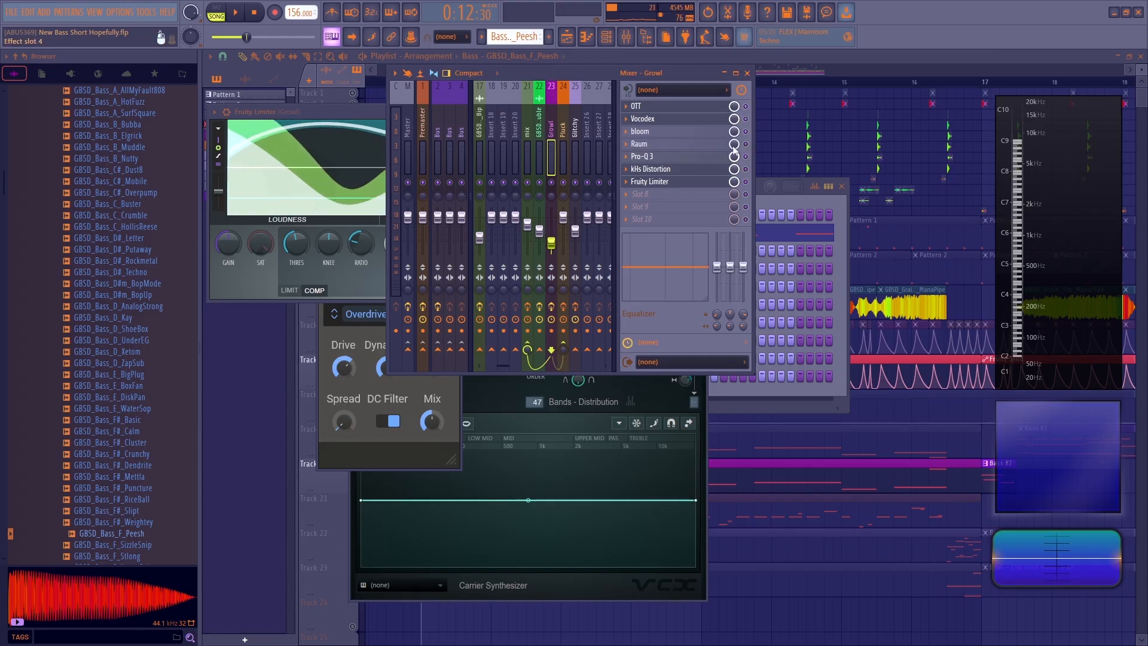
pyautogui.click(639, 144)
pyautogui.press('space')
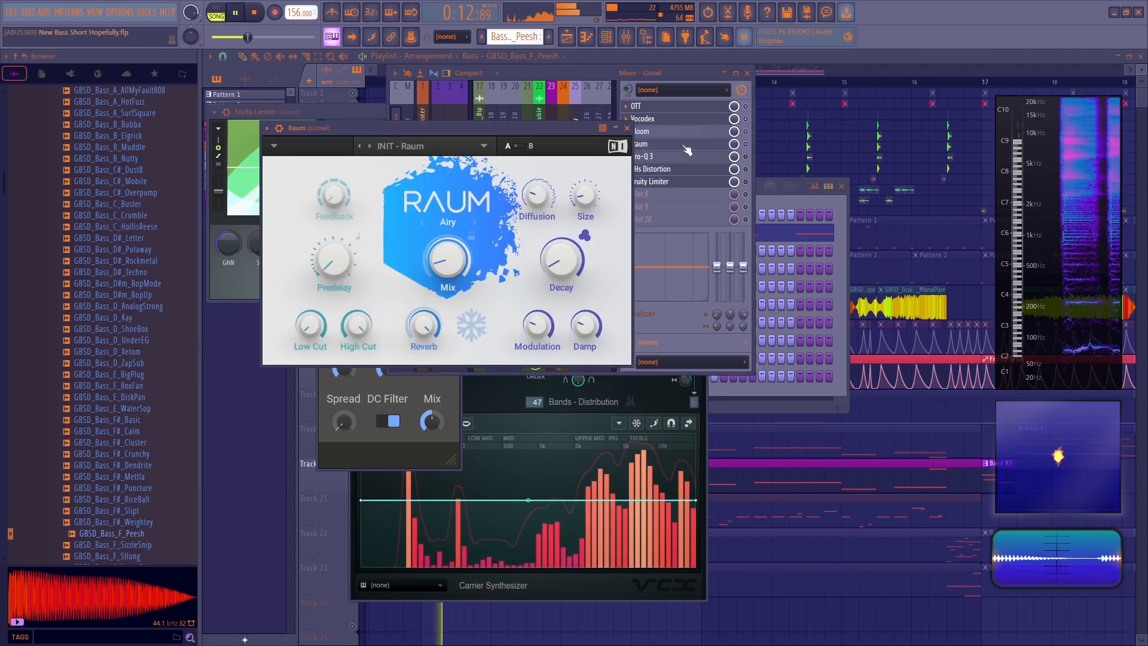
pyautogui.click(747, 147)
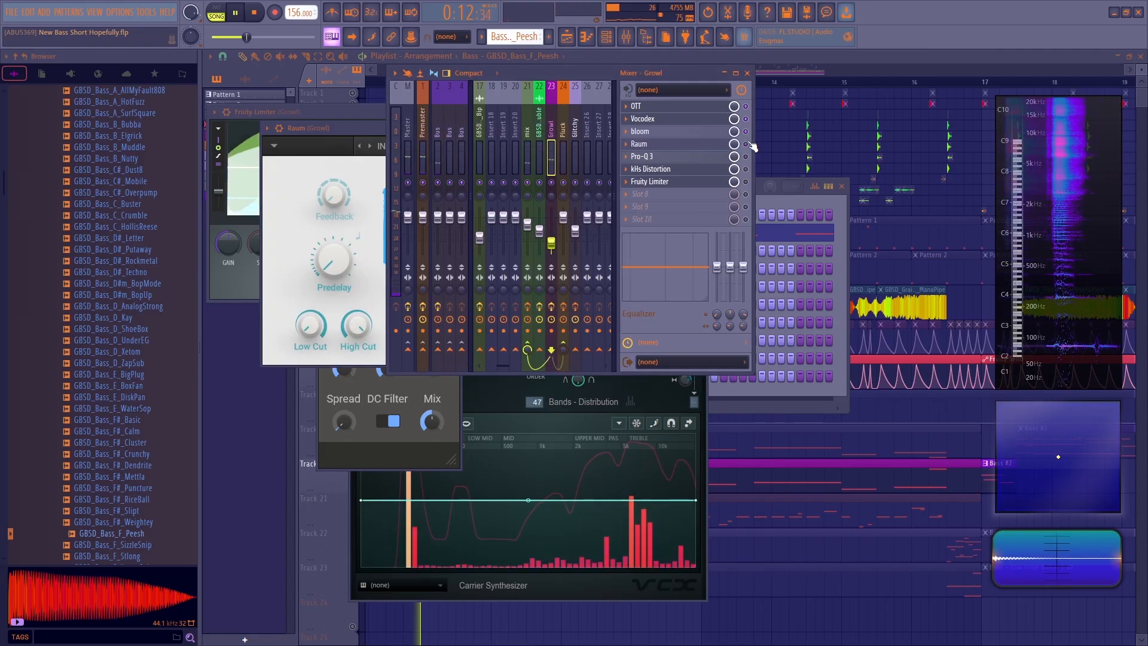
pyautogui.press('space')
# - Play the bass with Raum's mix raised, and bring the mix down to 12 %
pyautogui.click(693, 145)
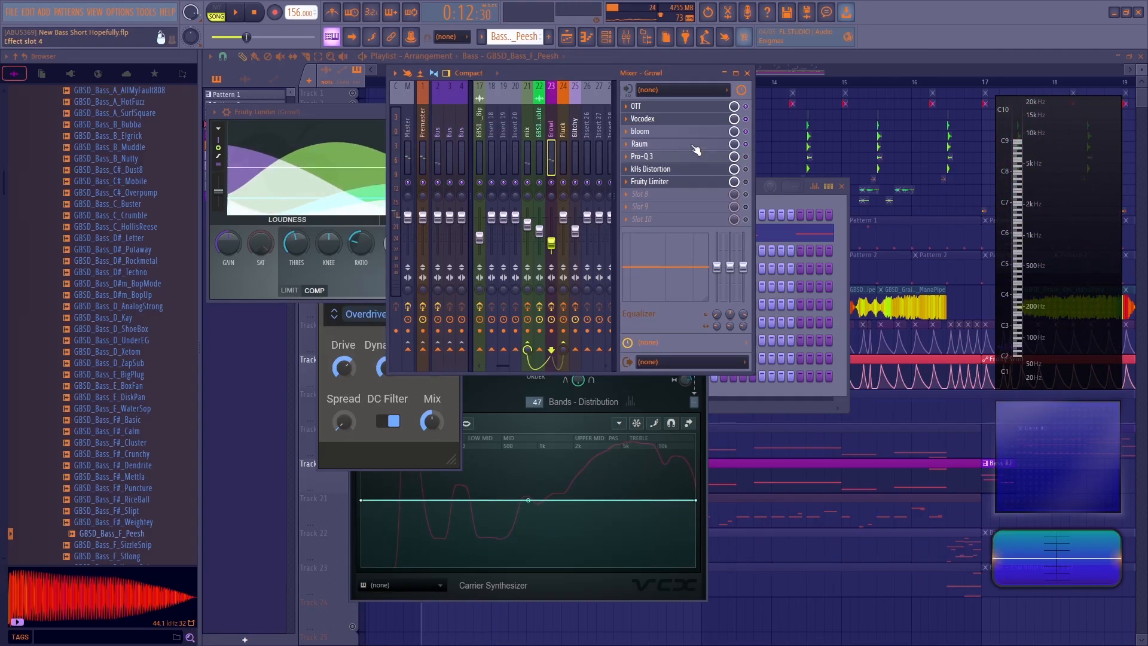
pyautogui.click(691, 145)
pyautogui.moveTo(476, 128); pyautogui.dragTo(480, 134)
pyautogui.press('space')
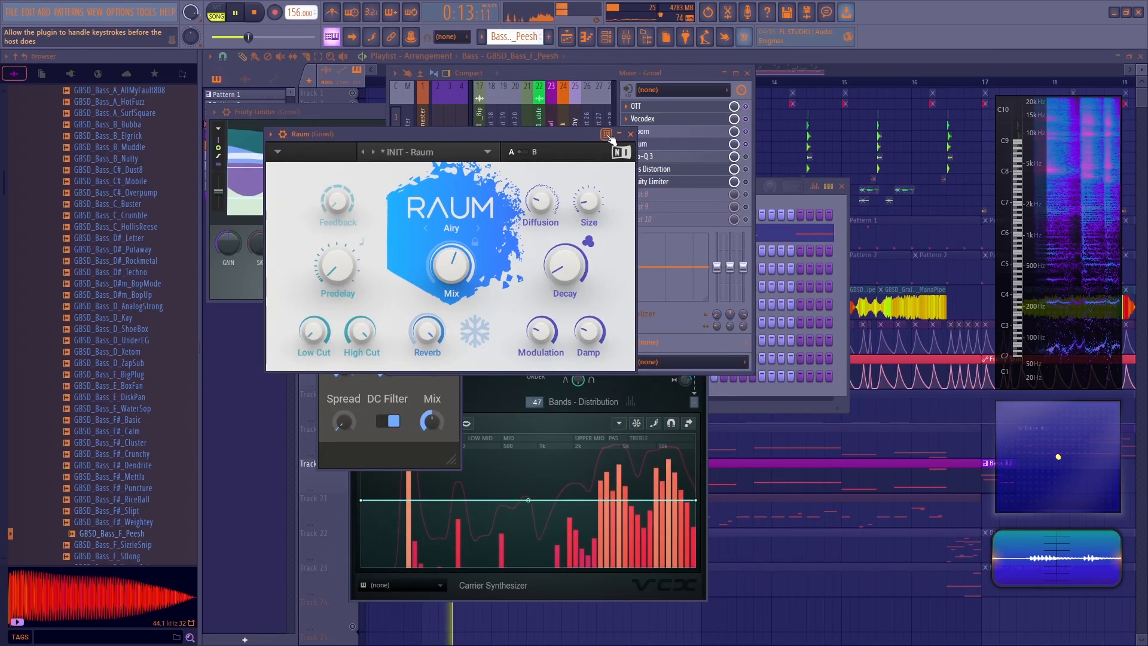
pyautogui.press('space')
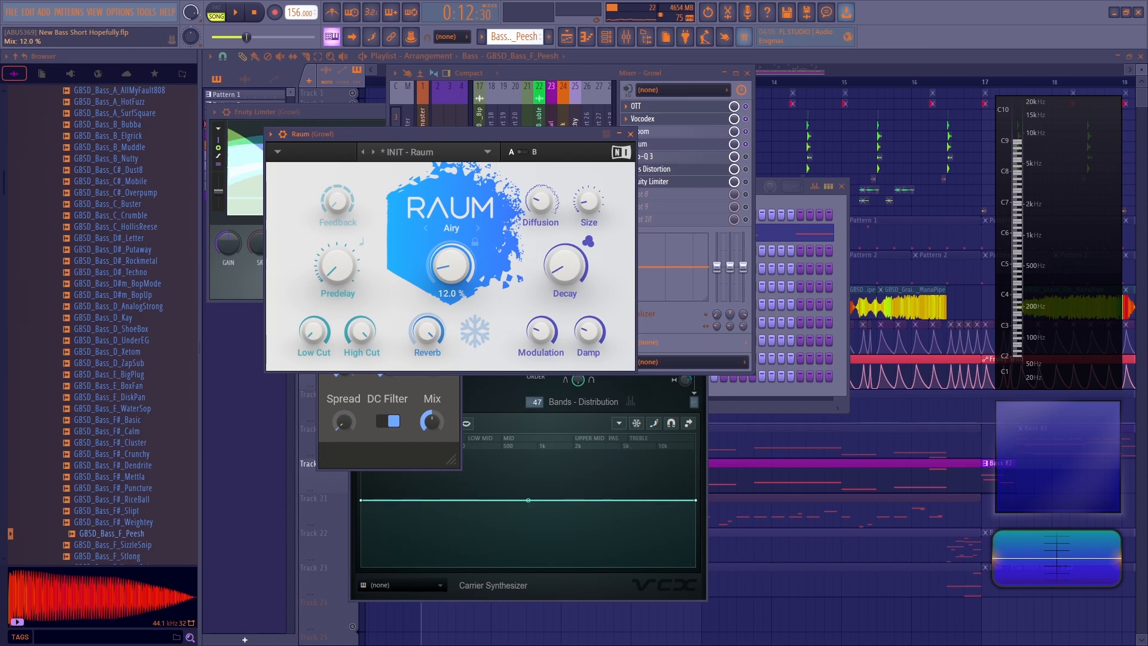
# - Move Raum to slot 8 at the end of the Growl track's effects chain and play the bass
pyautogui.click(751, 160)
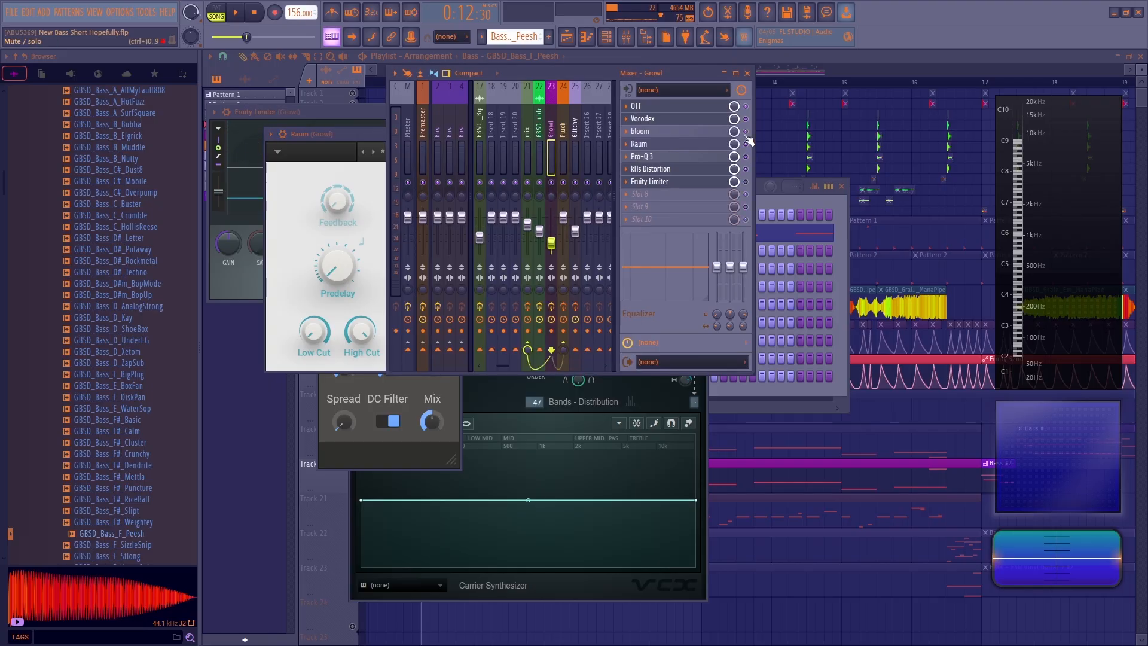
pyautogui.moveTo(692, 162); pyautogui.dragTo(691, 201)
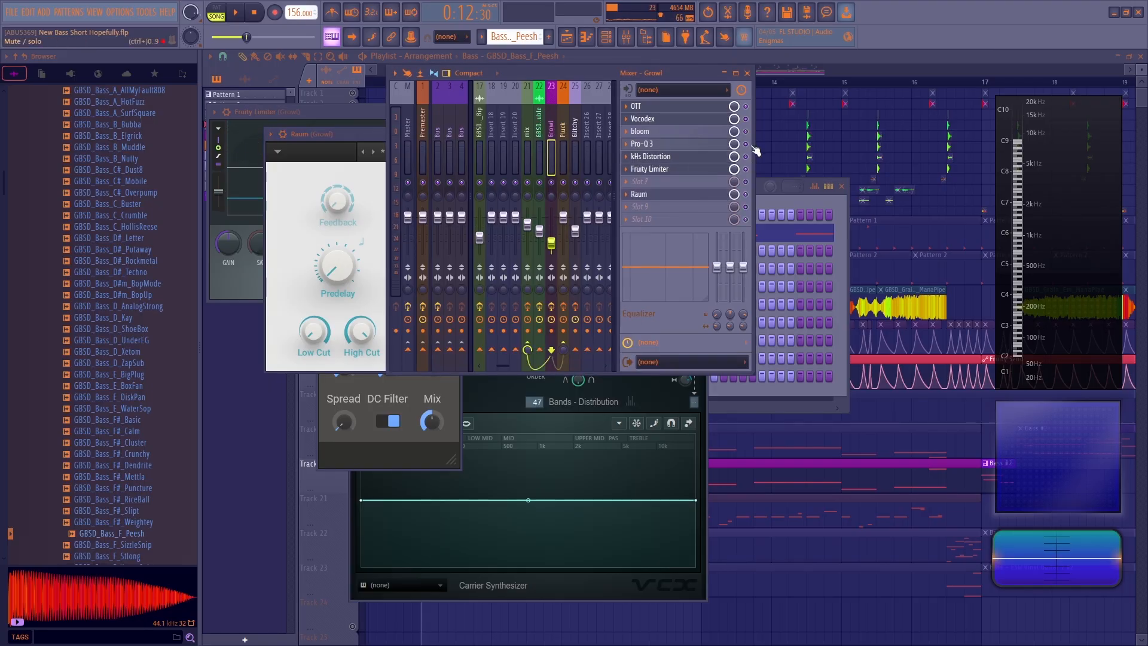
pyautogui.press('space')
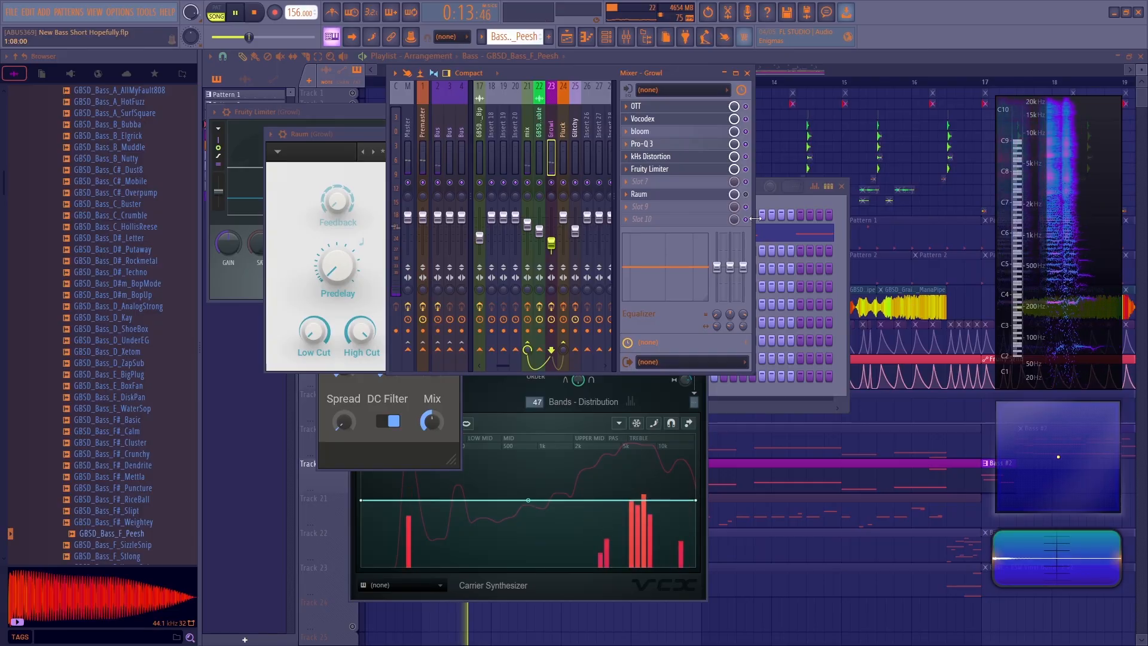
pyautogui.press('space')
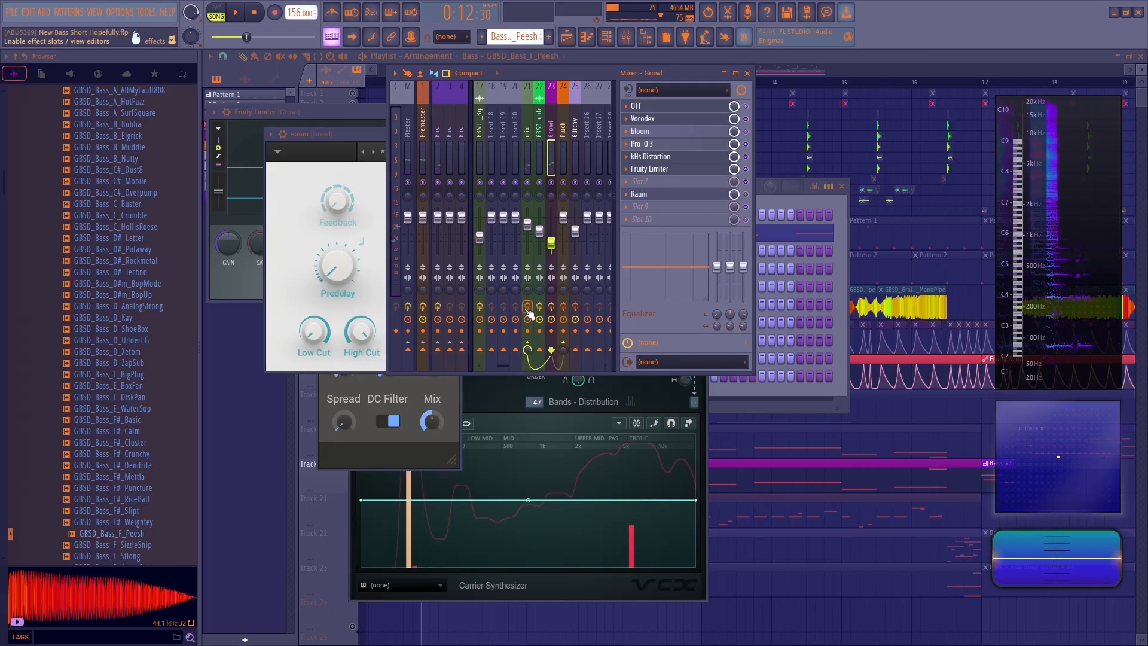
# - Select the mix track to show its effects, play the bass and reselect the Growl track
pyautogui.click(526, 149)
pyautogui.press('space')
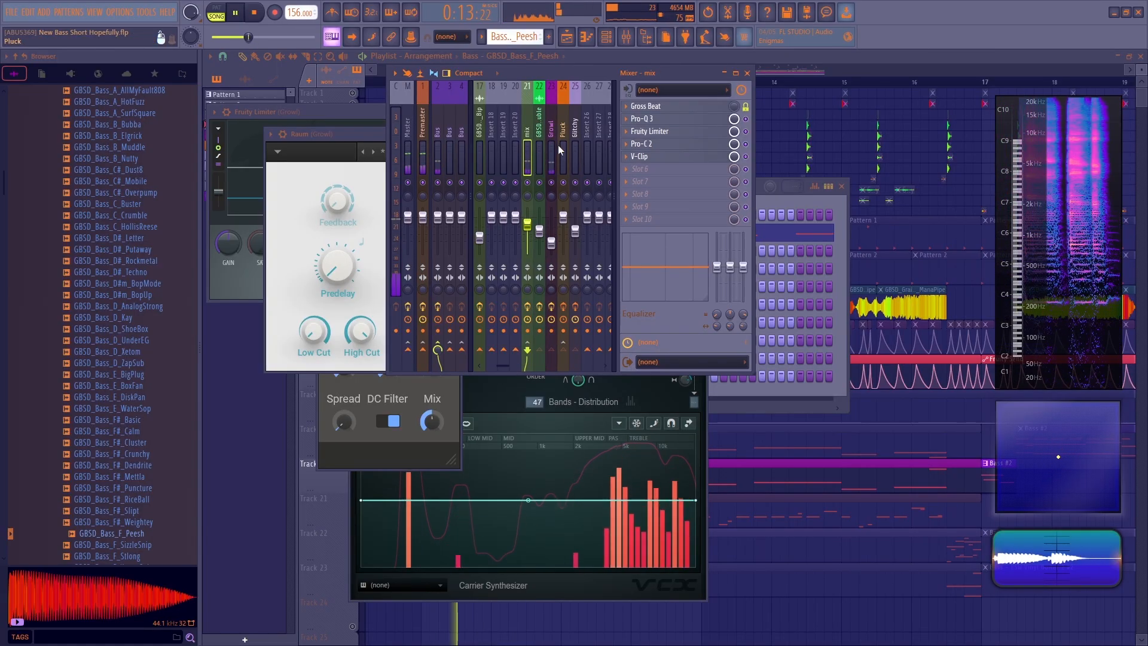
pyautogui.click(553, 152)
pyautogui.press('space')
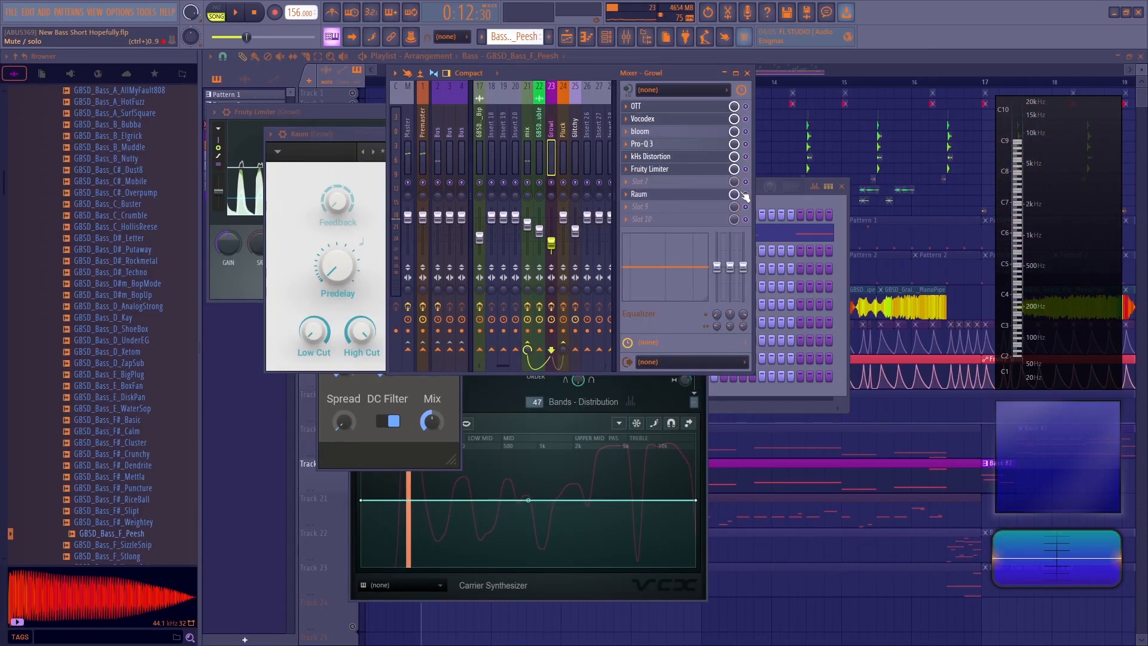
# - Move Raum back to slot 4 of the Growl track and open it to audition the bass
pyautogui.moveTo(682, 198); pyautogui.dragTo(685, 187)
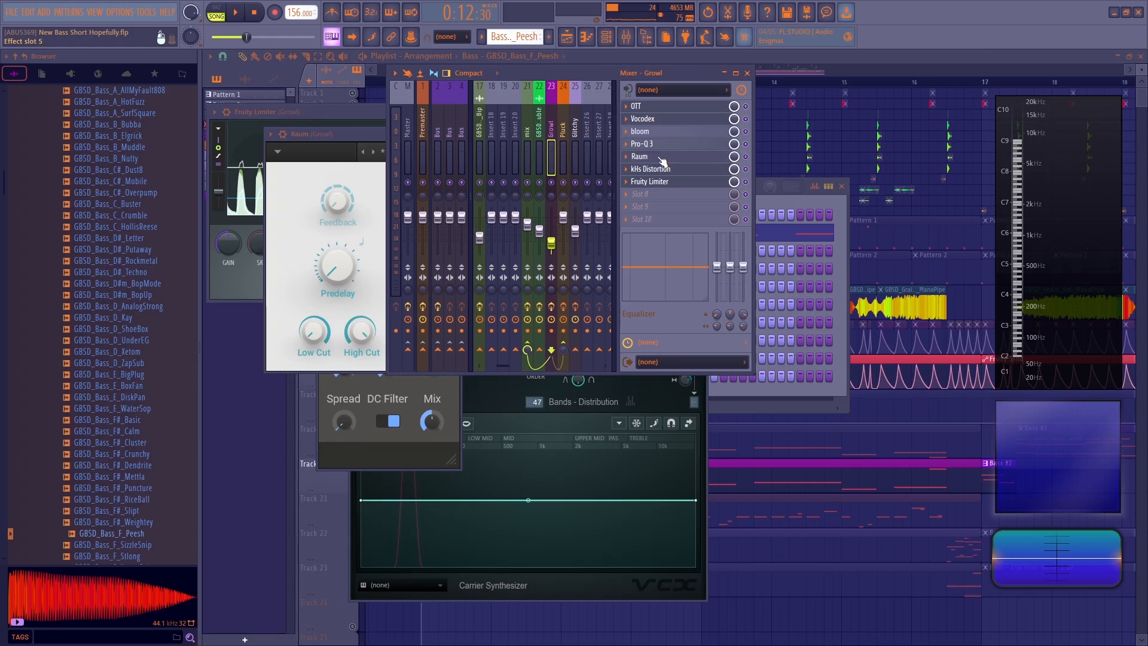
pyautogui.click(661, 146)
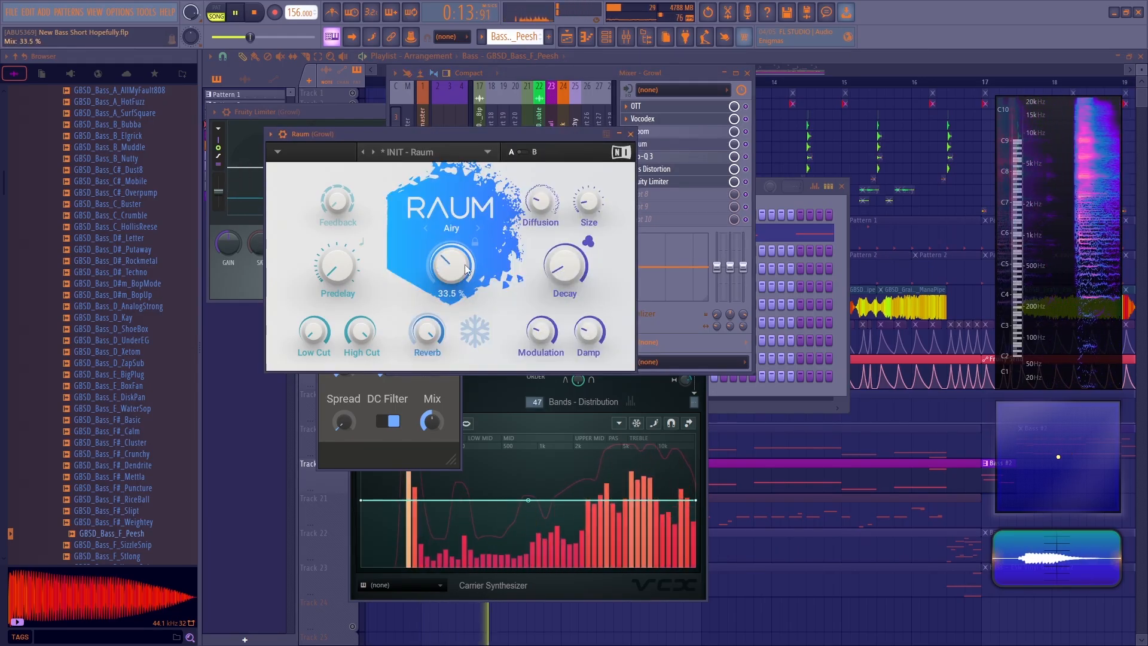
pyautogui.press('space')
# - Audition the bass with different Raum mix amounts, including 100 % and 6.5 %
pyautogui.moveTo(467, 269); pyautogui.dragTo(468, 291)
pyautogui.press('space')
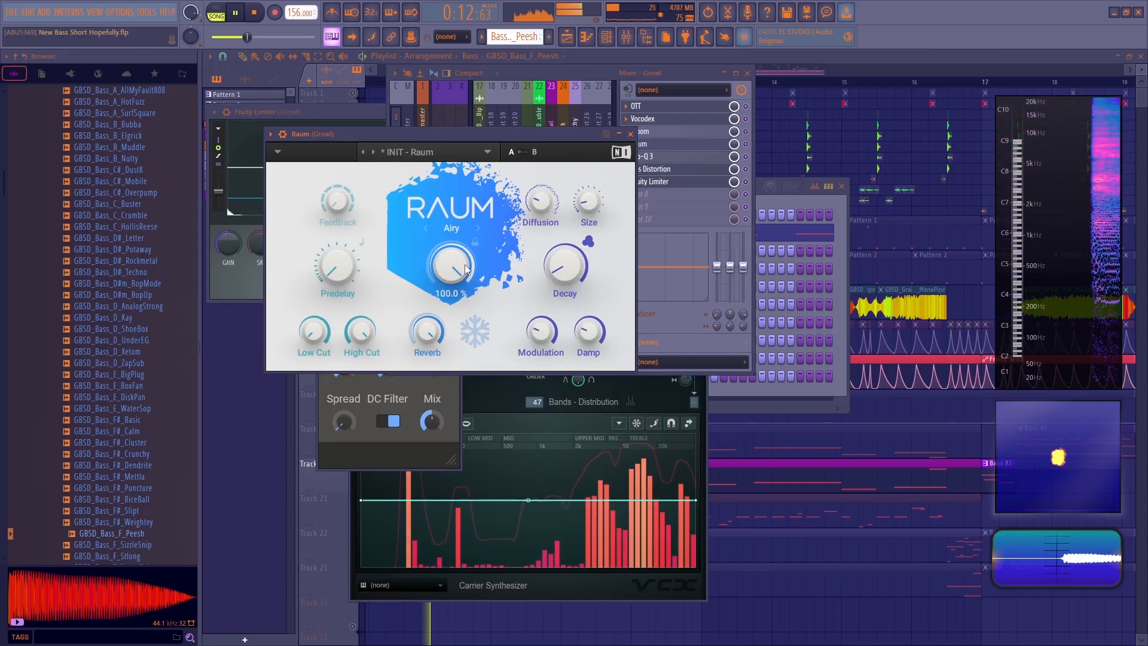
pyautogui.press('space')
pyautogui.moveTo(467, 270); pyautogui.dragTo(467, 324)
pyautogui.press('space')
pyautogui.moveTo(466, 269); pyautogui.dragTo(461, 307)
pyautogui.press('space')
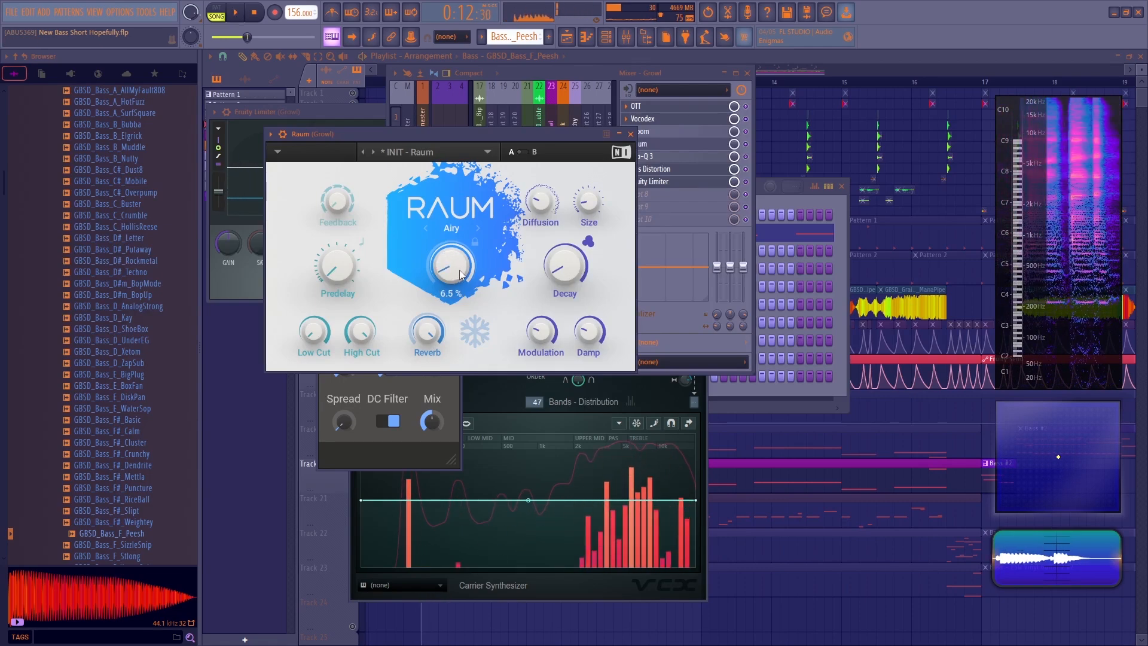
# - Set Raum's mix to 17 %, close the reverb and replay the bass
pyautogui.moveTo(460, 274); pyautogui.dragTo(461, 275)
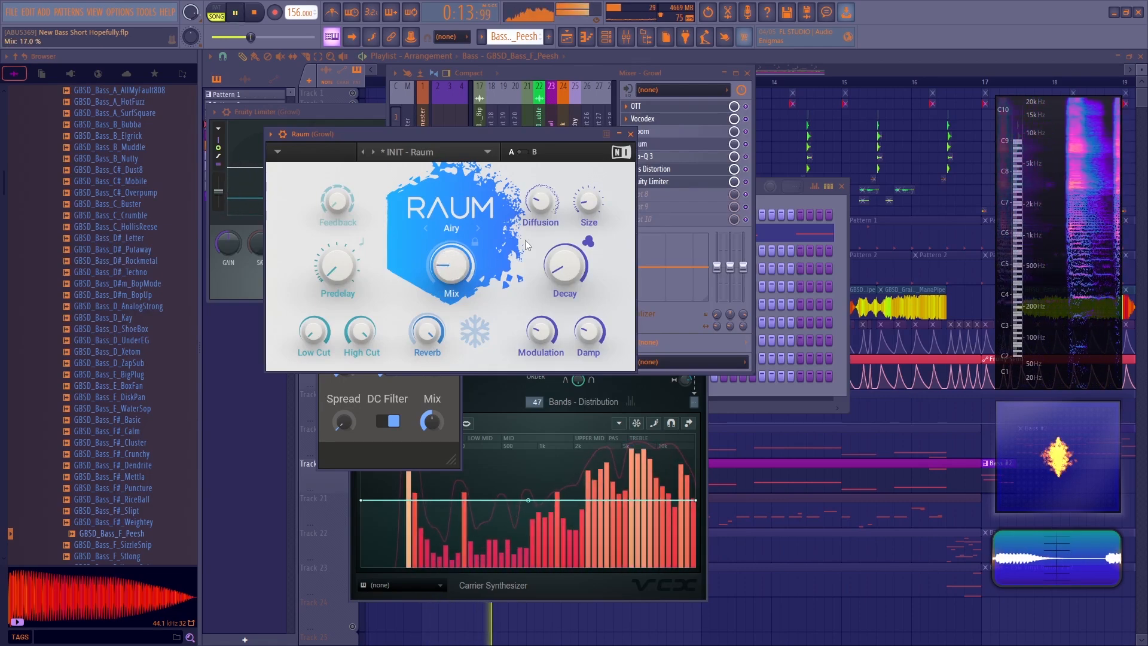
pyautogui.click(630, 134)
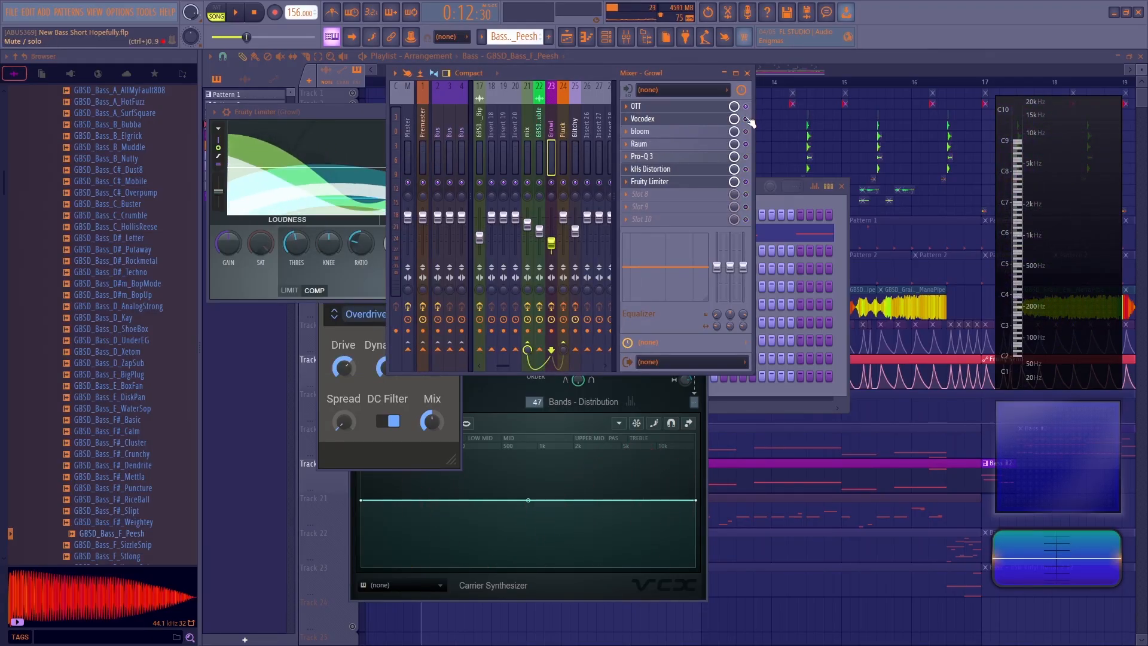
pyautogui.press('space')
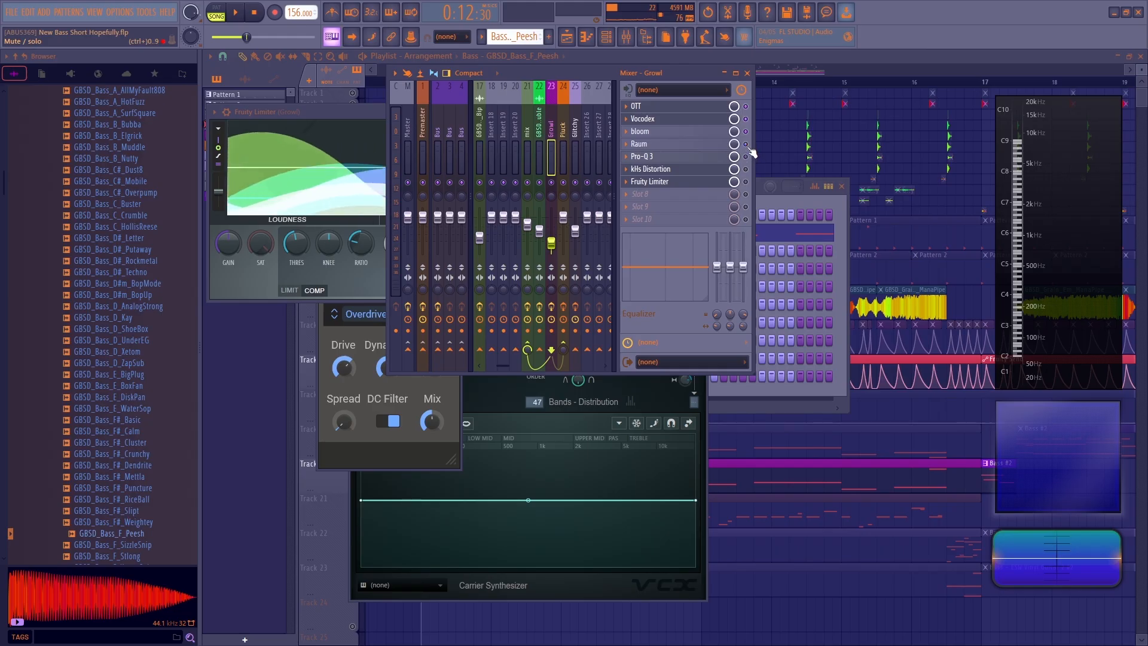
pyautogui.press('space')
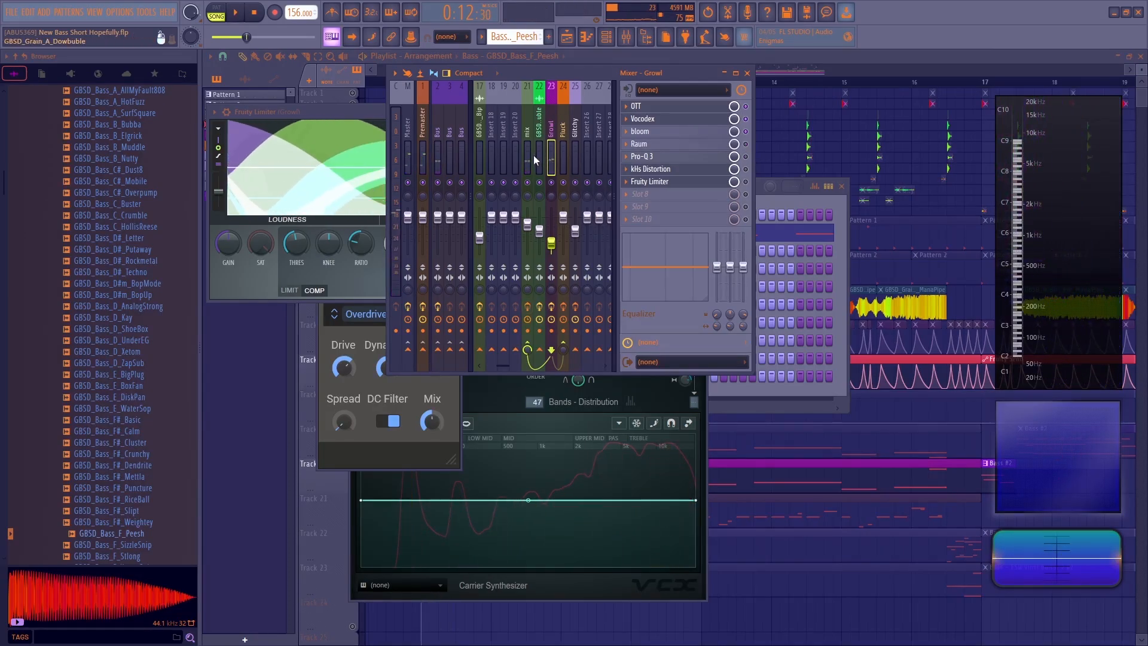
# - Open kHs Distortion on the Growl track to examine its Overdrive settings, close it and keep the Growl track selected
pyautogui.click(687, 170)
pyautogui.click(687, 170)
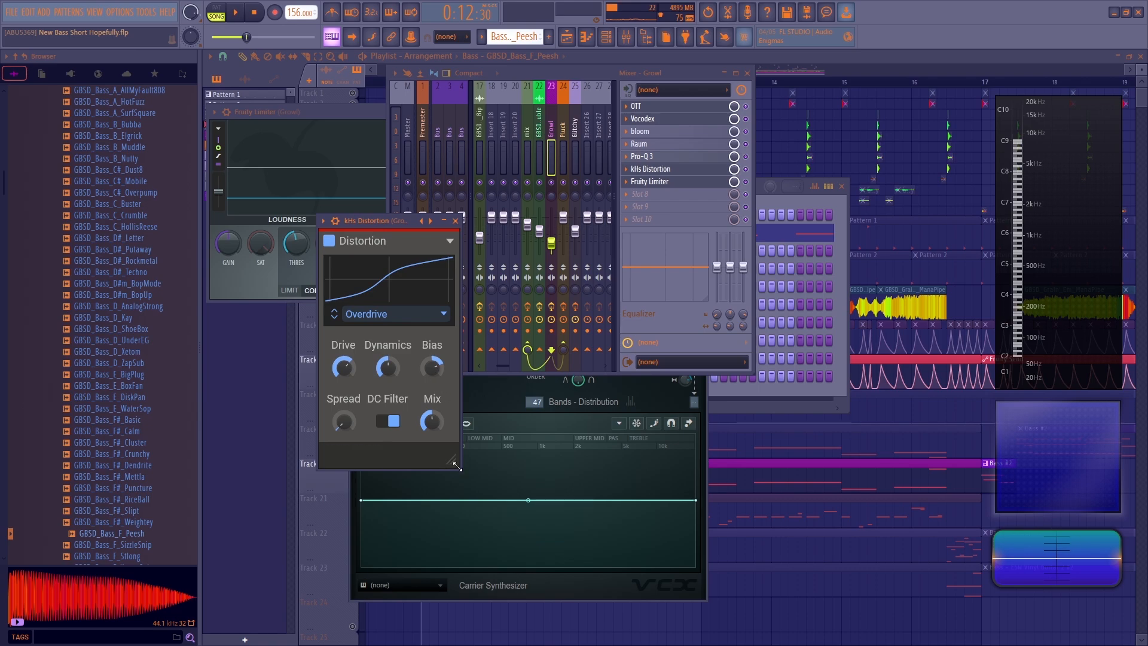
pyautogui.click(456, 221)
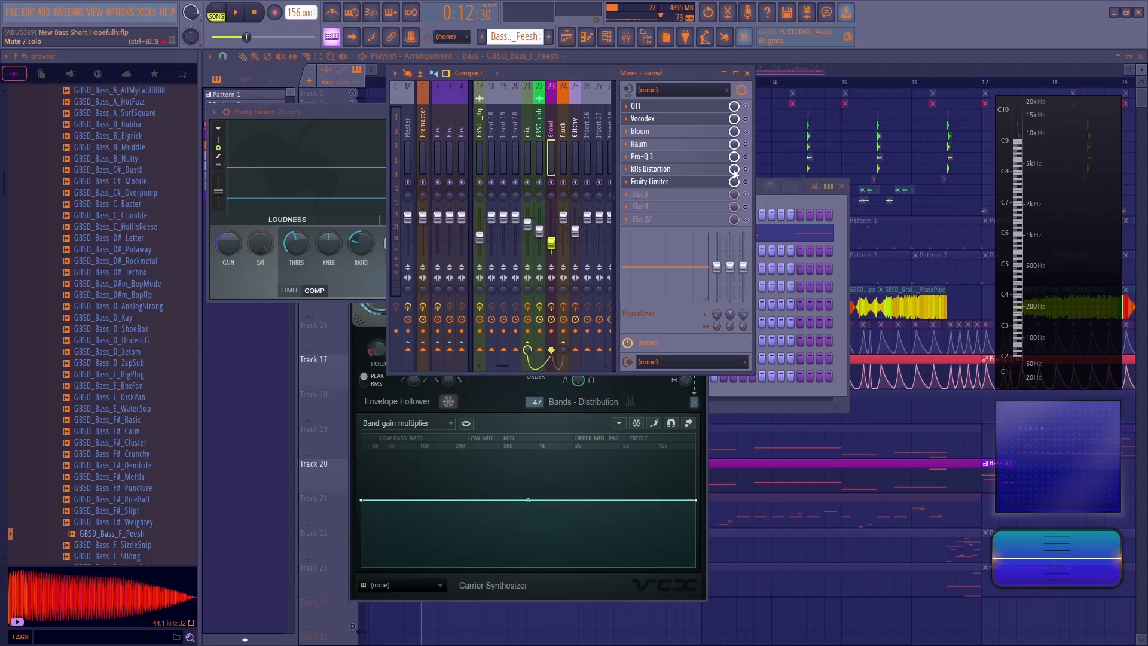
pyautogui.click(540, 139)
pyautogui.click(551, 152)
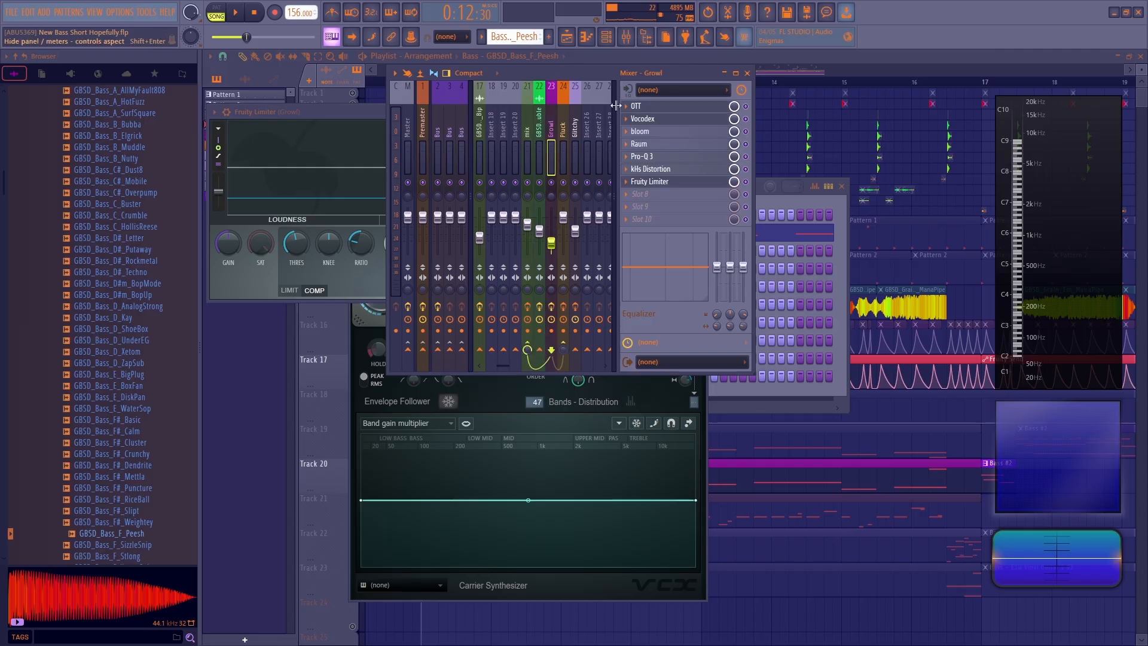
# - Close the mixer, Vocodex and Fruity Limiter windows
pyautogui.click(747, 73)
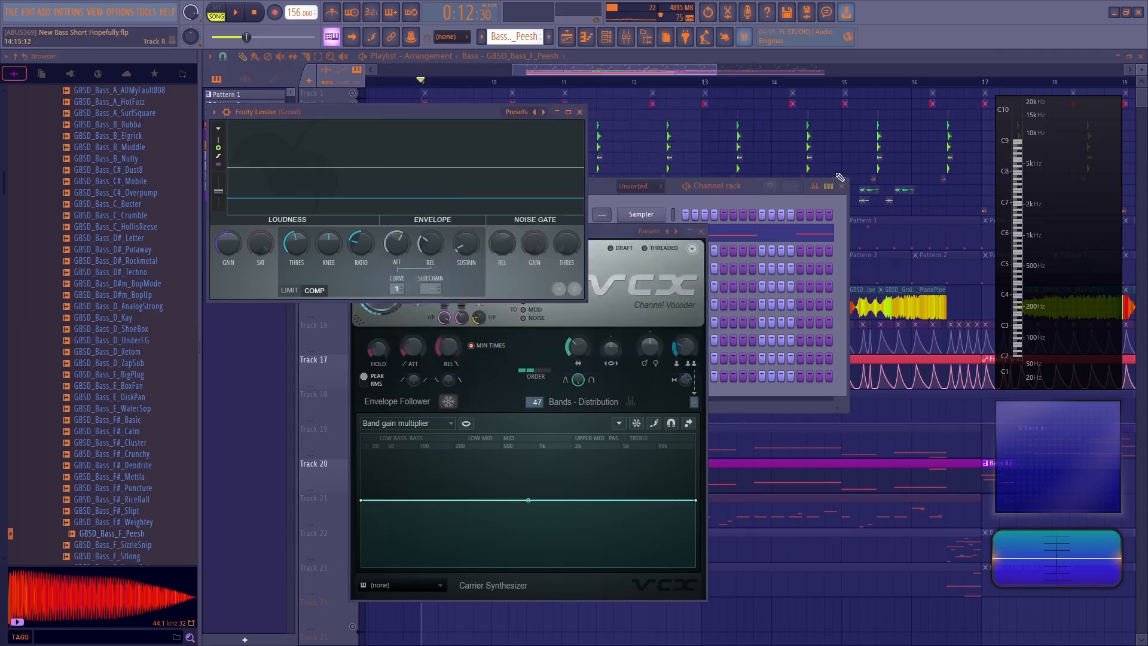
pyautogui.click(701, 231)
pyautogui.click(579, 112)
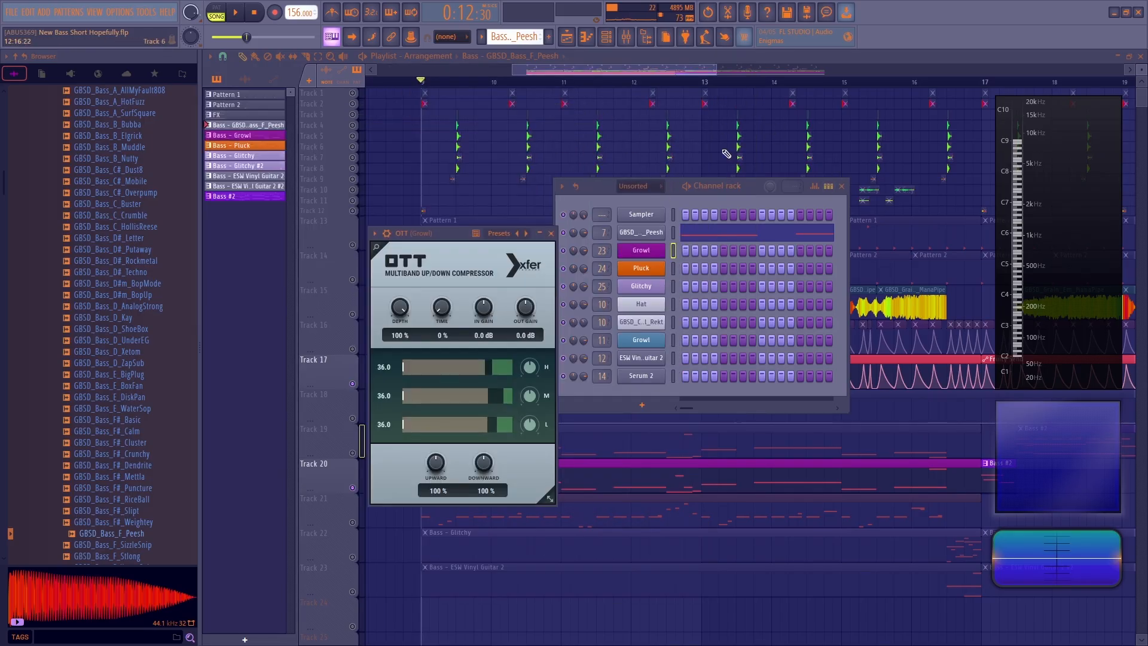
# - Close the channel rack and OTT windows, solo the Bass - Pluck track in the playlist and audition it
pyautogui.click(843, 186)
pyautogui.click(551, 233)
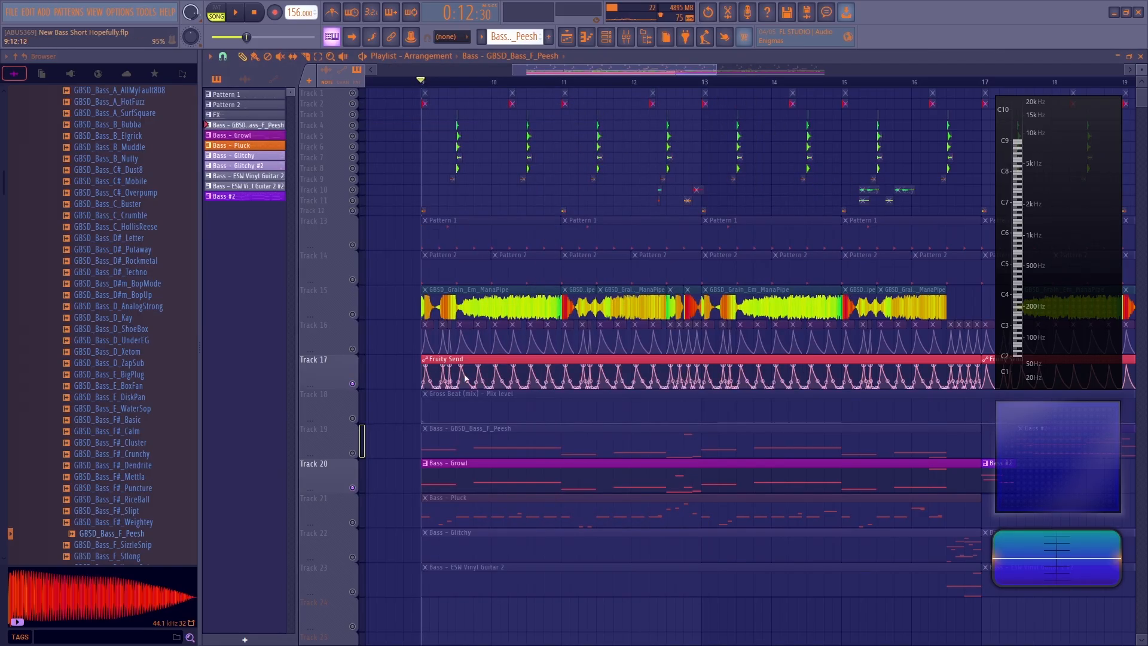
pyautogui.click(355, 525)
pyautogui.press('space')
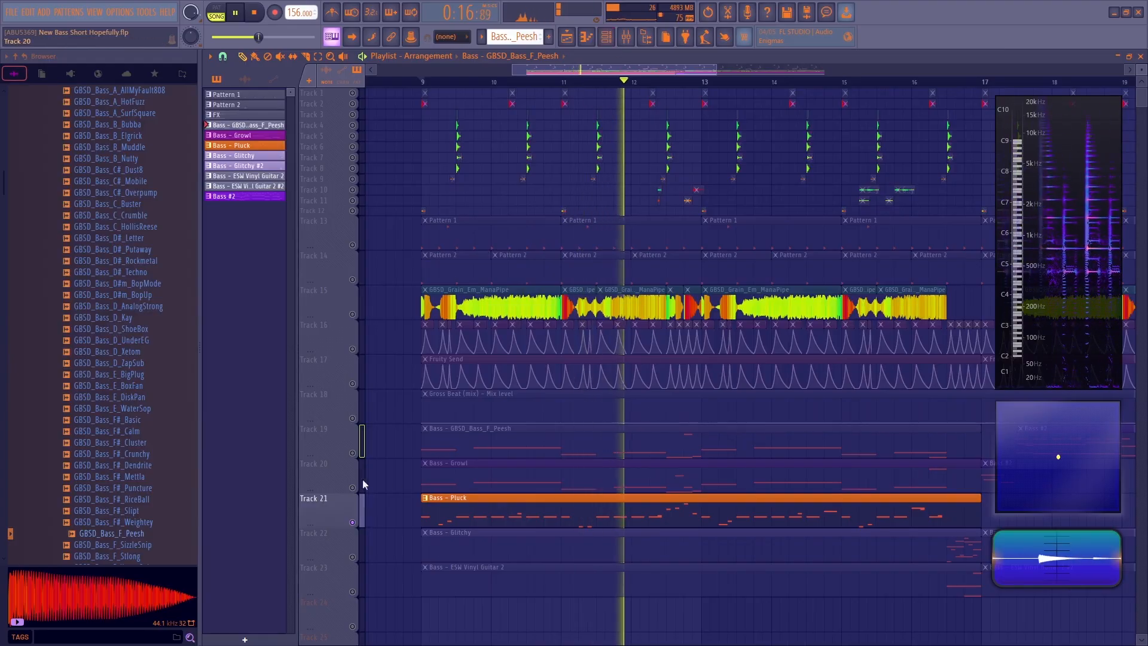
pyautogui.press('space')
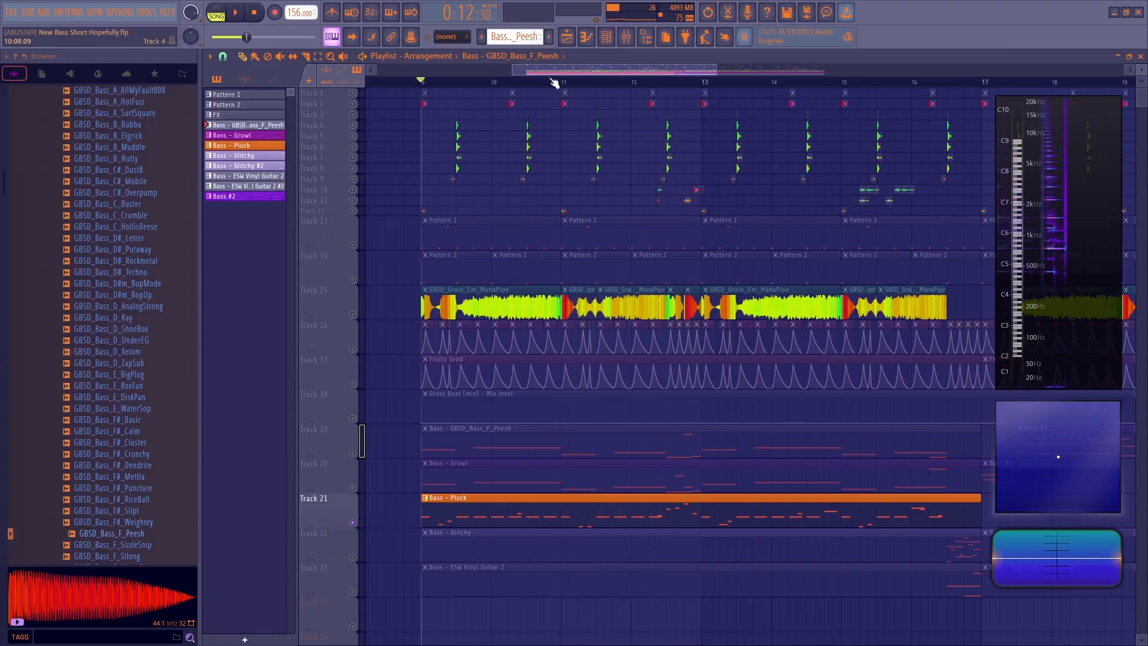
# - Open the Pluck channel's Serum 2 patch to examine its oscillators, Filter 1 and LFO 1, and audition the pluck
pyautogui.press('F6')
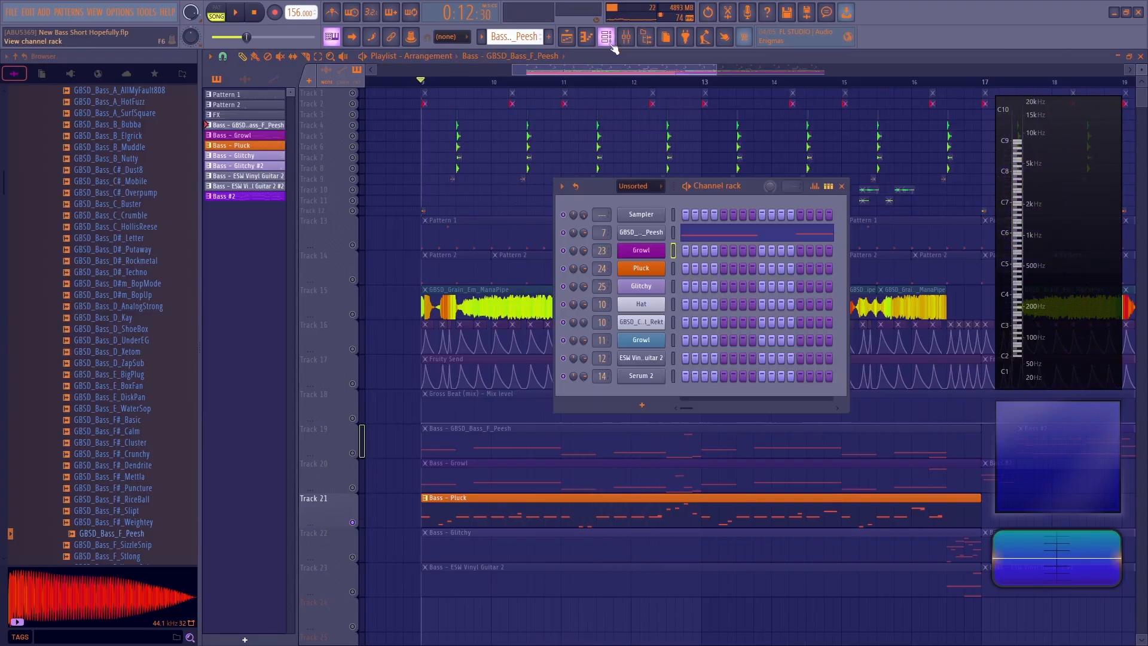
pyautogui.click(642, 275)
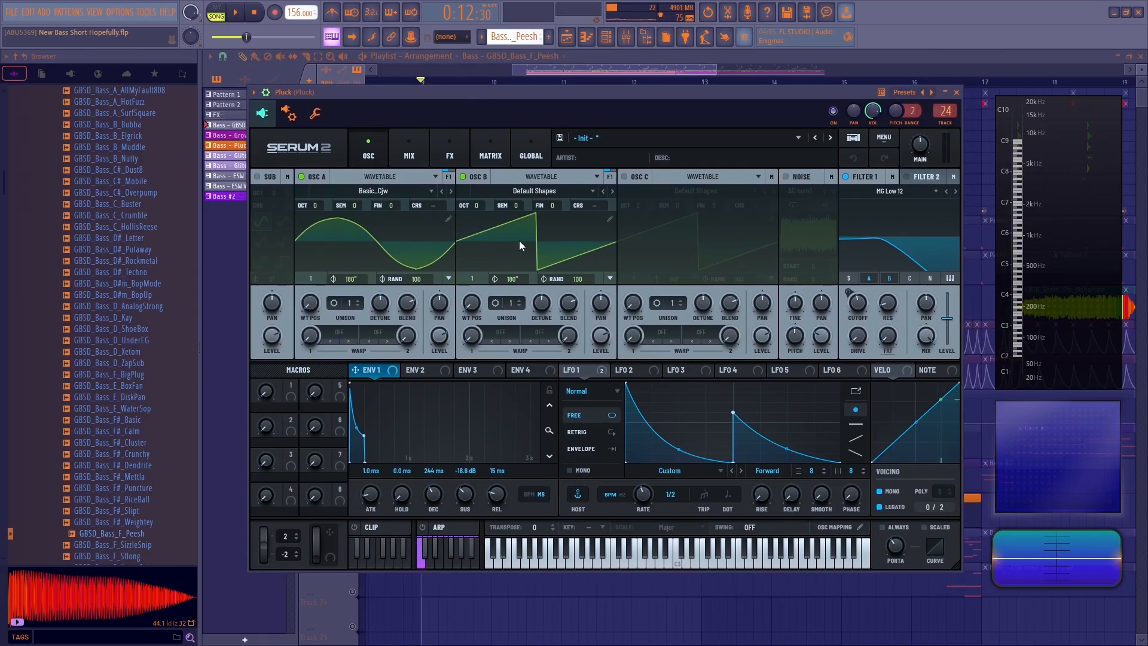
pyautogui.rightClick(583, 204)
pyautogui.click(721, 103)
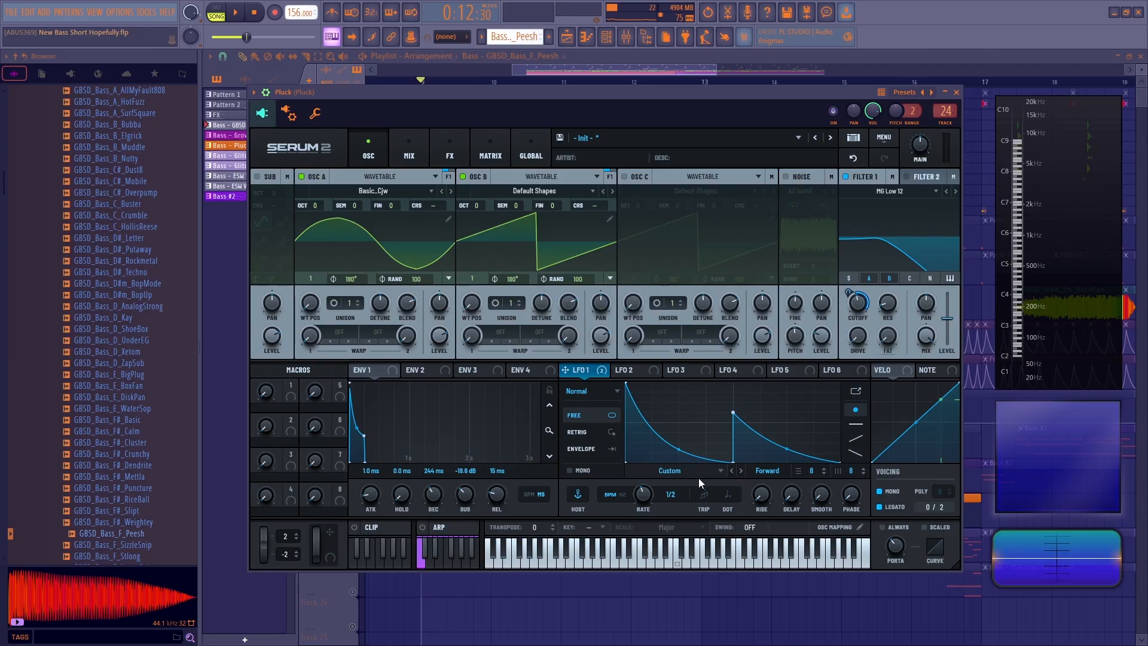
pyautogui.click(869, 279)
pyautogui.press('space')
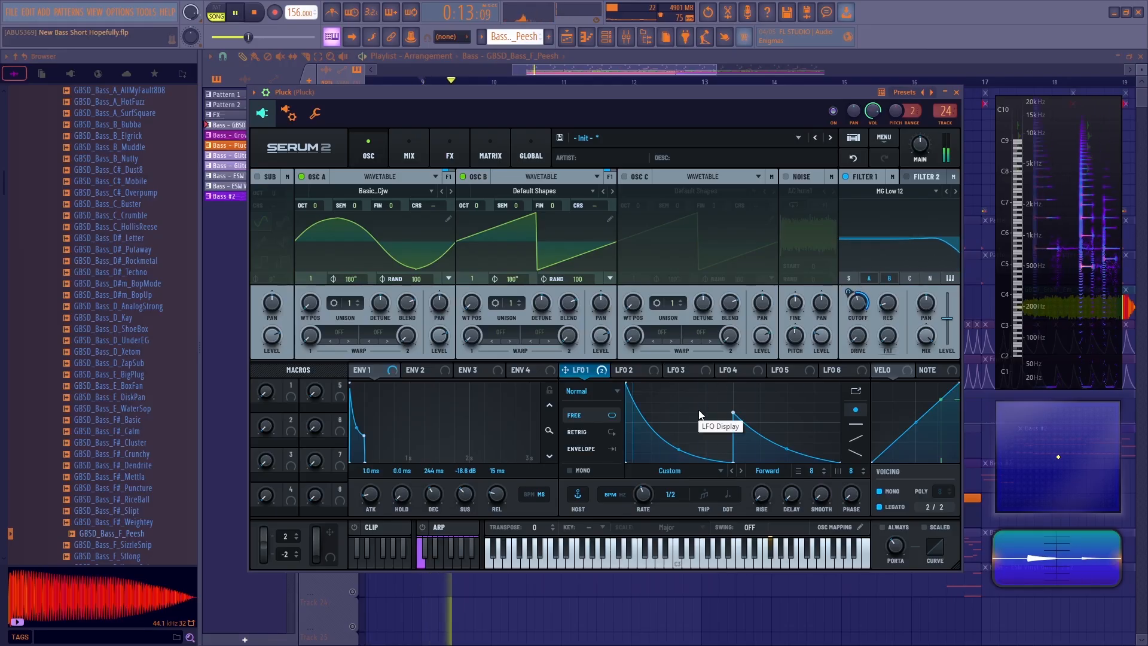
pyautogui.press('space')
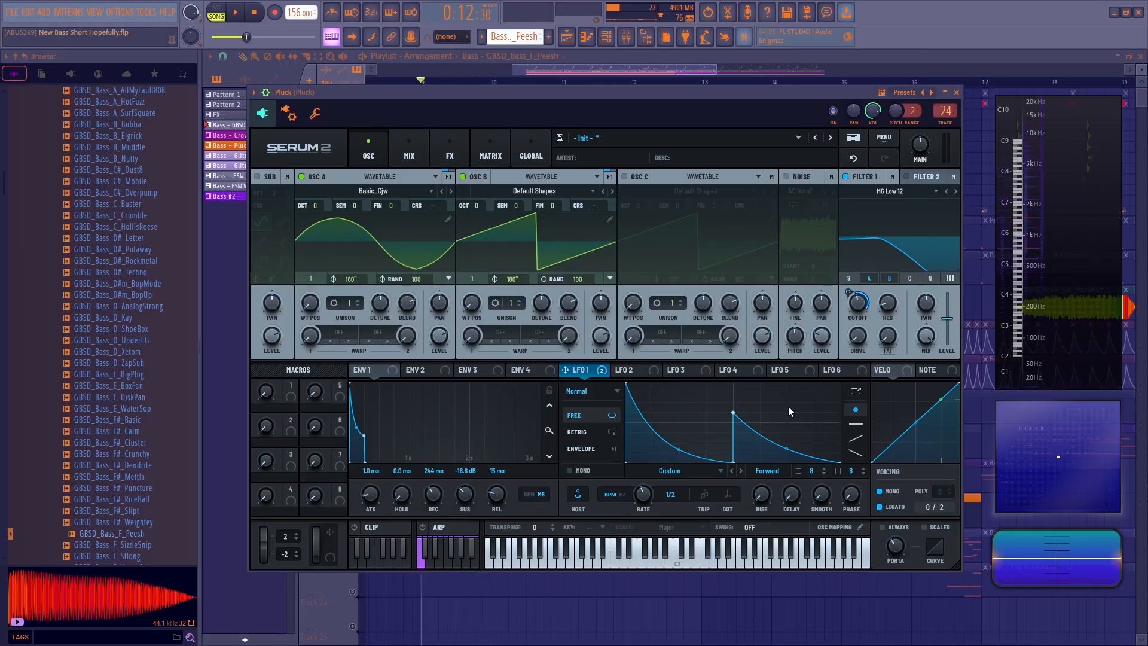
# - Toggle the bypass of the Delay, Reverb and Filter modules in the Pluck patch's effects, leaving only the Filter bypassed
pyautogui.click(409, 153)
pyautogui.click(450, 152)
pyautogui.click(378, 217)
pyautogui.click(378, 252)
pyautogui.click(377, 217)
pyautogui.click(378, 253)
pyautogui.click(377, 217)
pyautogui.click(379, 235)
pyautogui.click(378, 235)
pyautogui.click(377, 217)
pyautogui.click(377, 252)
# - Play the pluck with its effects Filter bypassed, nudge the reverb mix and undo that change
pyautogui.press('space')
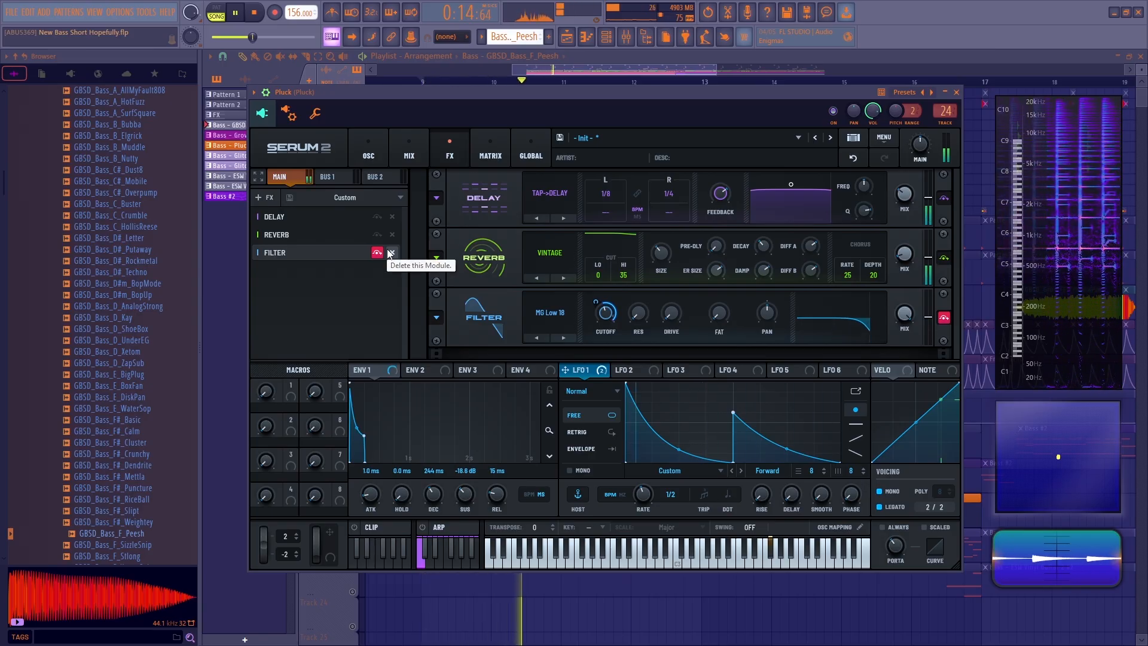
pyautogui.moveTo(911, 238); pyautogui.dragTo(913, 235)
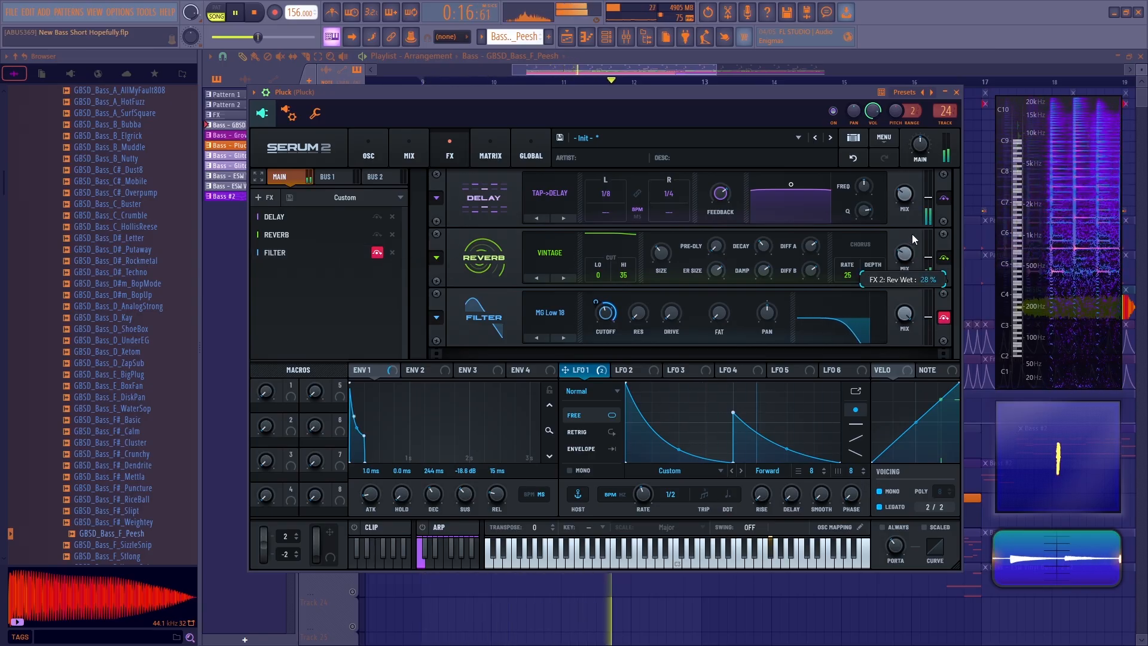
pyautogui.hotkey('ctrl', 'z')
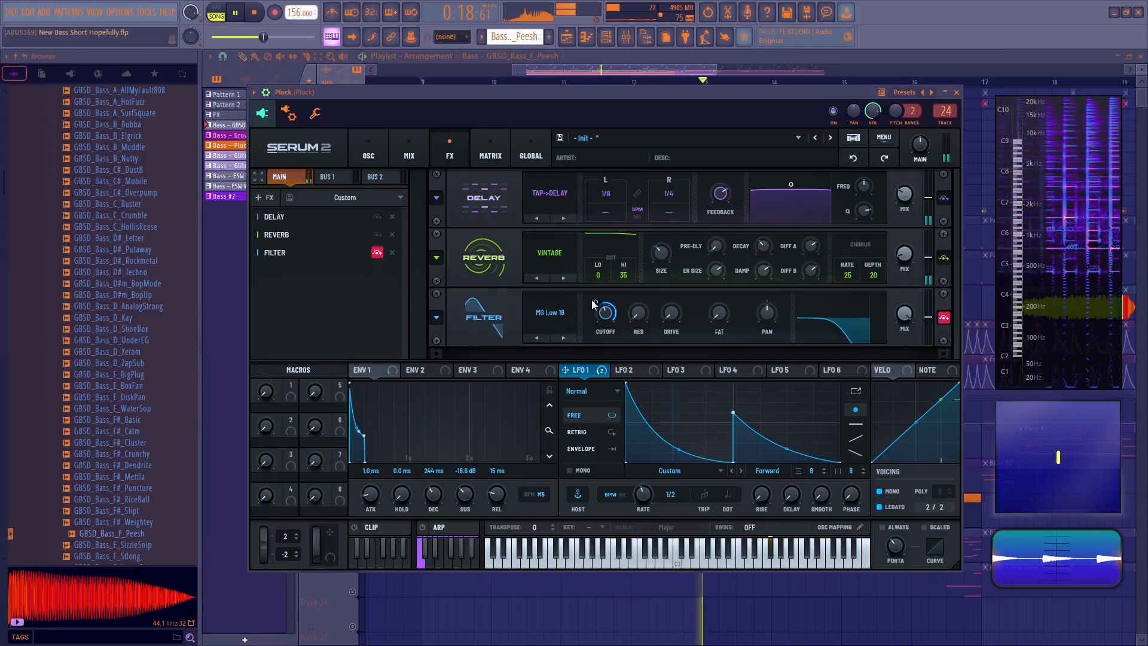
pyautogui.press('space')
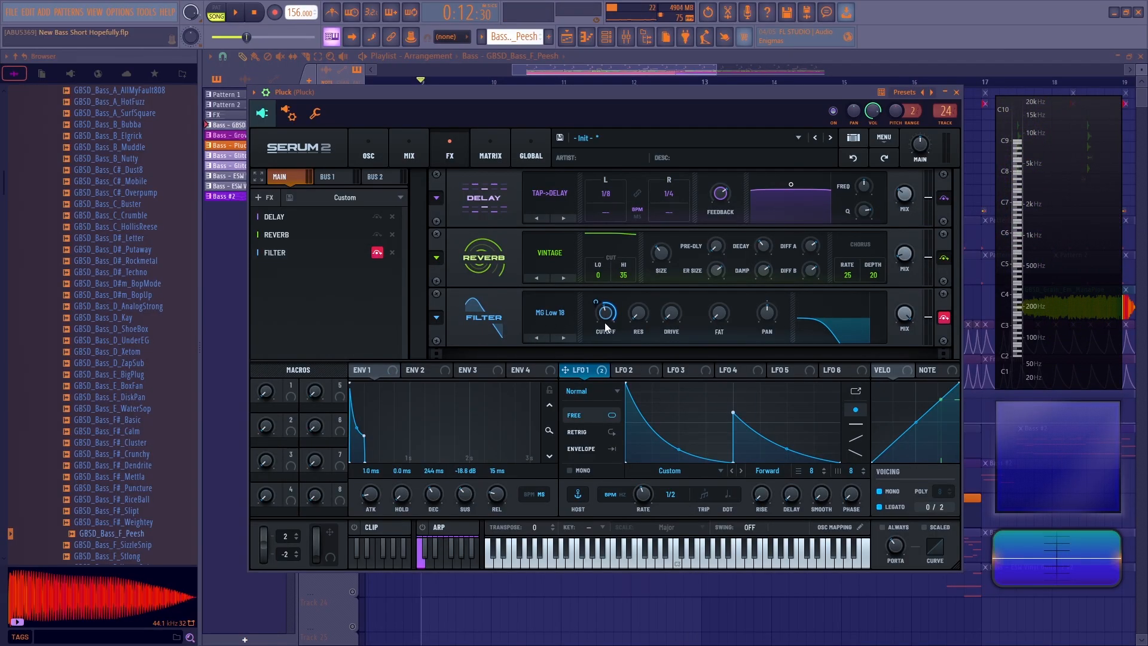
# - Re-enable the Filter module in the Pluck patch's effects and audition the pluck with it
pyautogui.click(378, 252)
pyautogui.press('space')
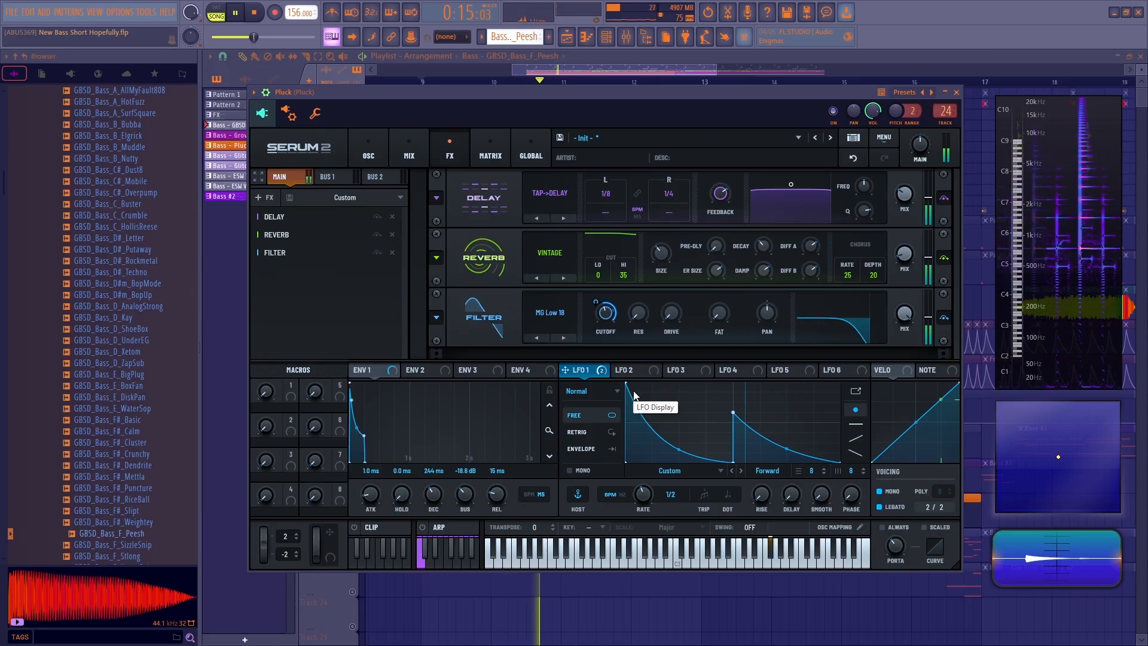
pyautogui.press('space')
# - Return to the oscillator page and compare the pluck with Filter 1 switched off and back on
pyautogui.click(410, 149)
pyautogui.click(369, 148)
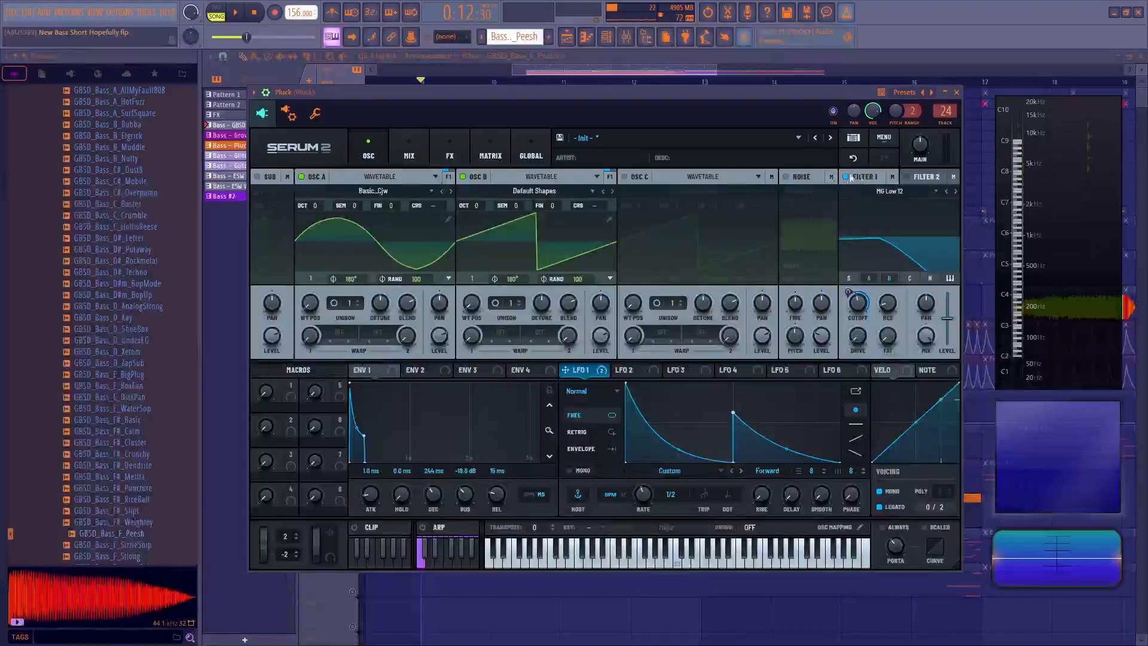
pyautogui.press('space')
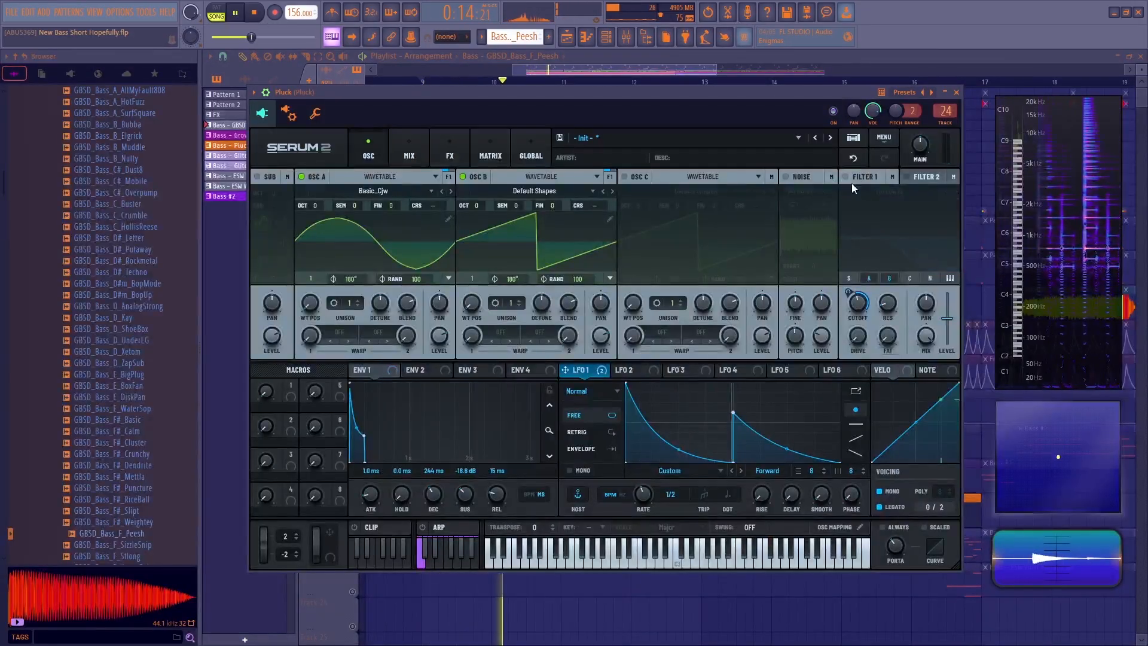
pyautogui.press('space')
pyautogui.click(847, 177)
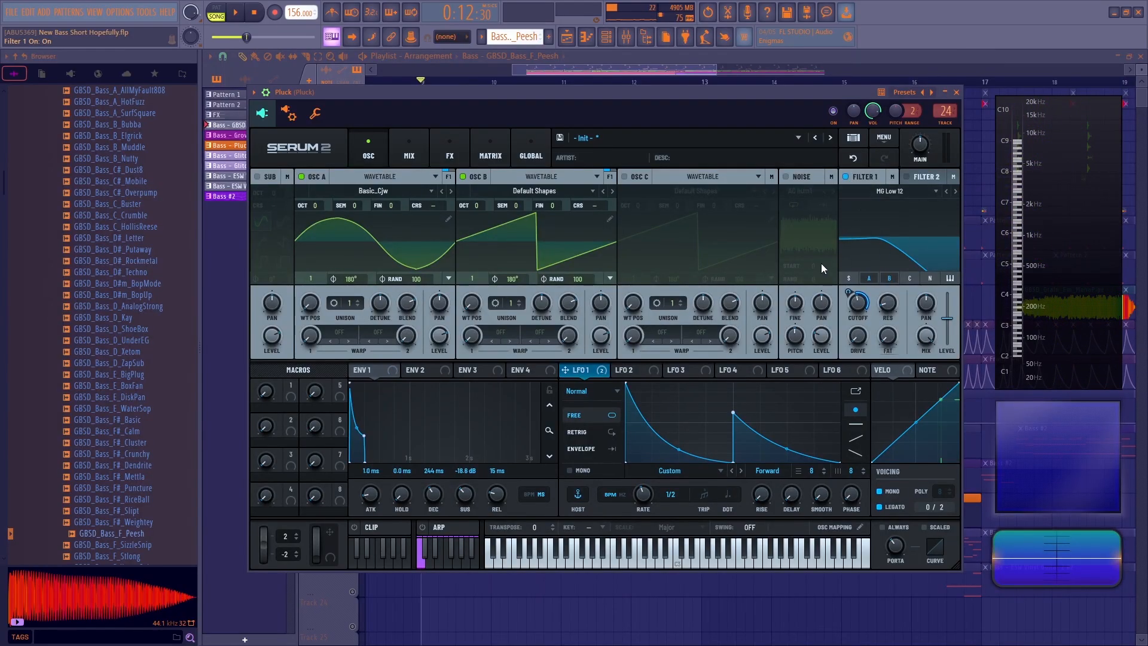
pyautogui.press('space')
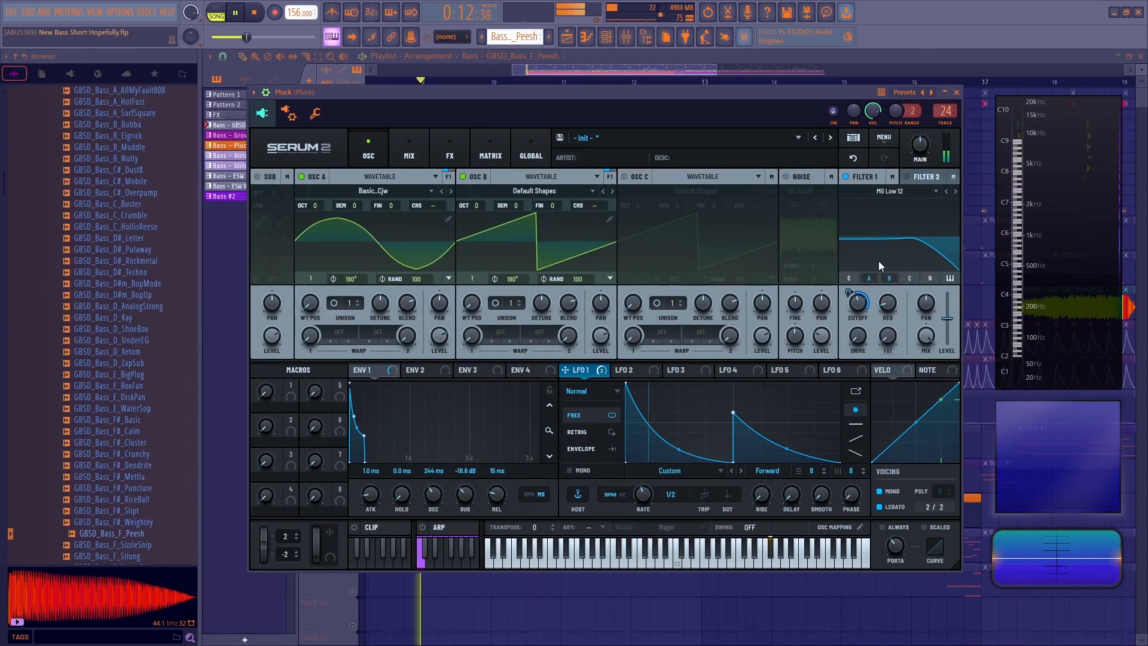
pyautogui.press('space')
# - Show the Pluck's mixer track, close its Serum 2 window and compare the Growl and Pluck effect chains
pyautogui.doubleClick(945, 111)
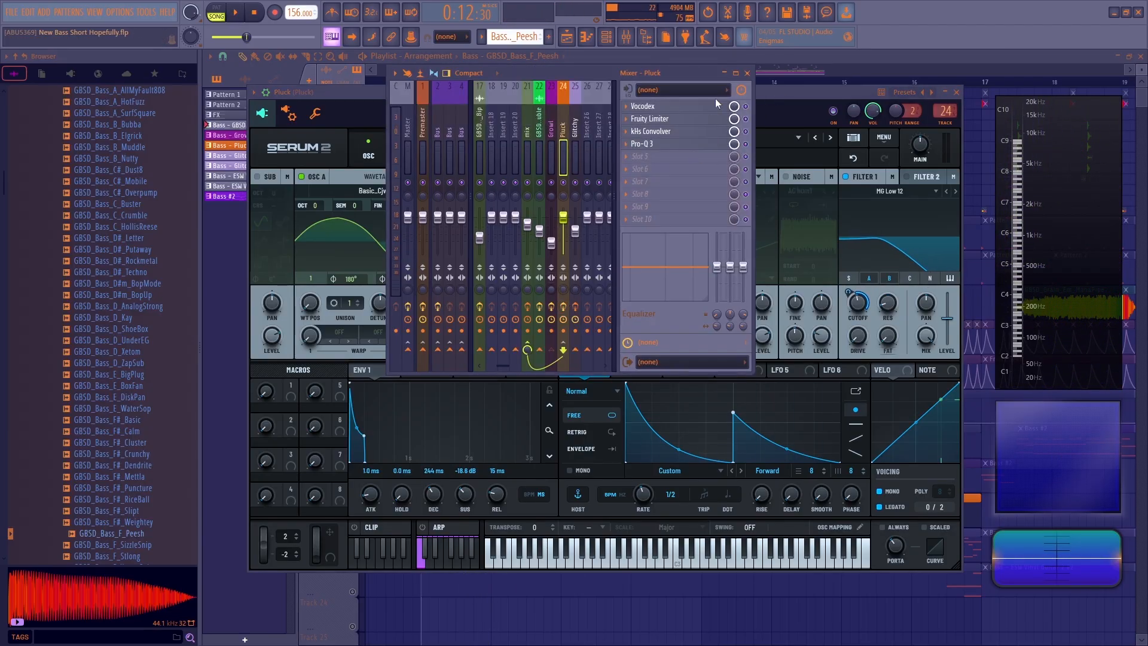
pyautogui.click(951, 94)
pyautogui.click(553, 150)
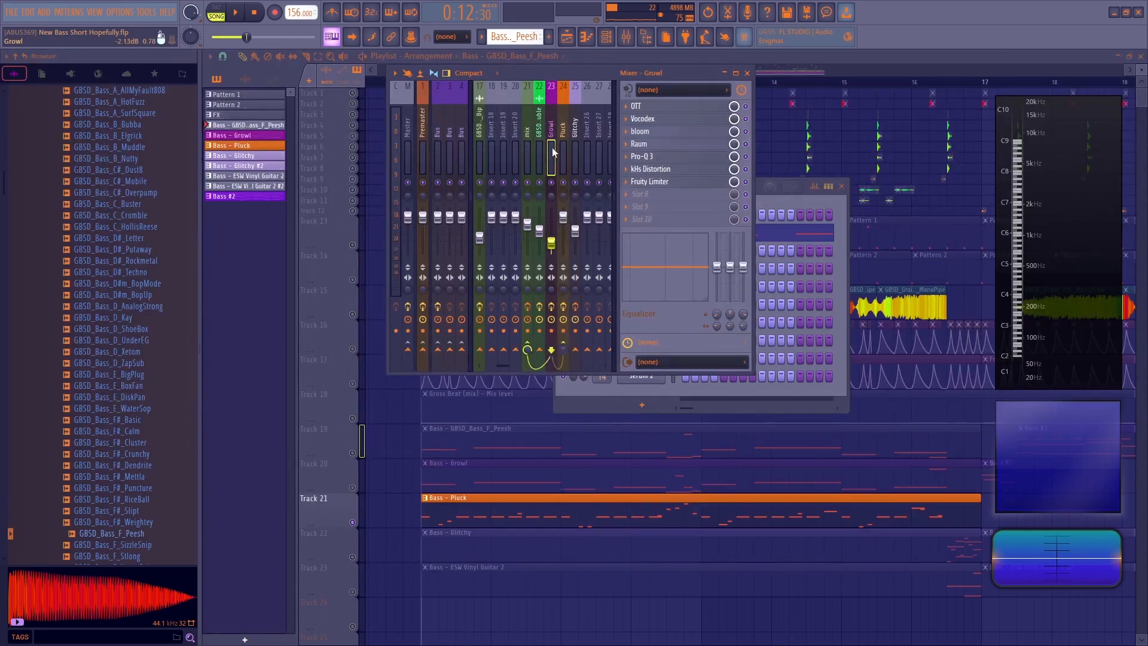
pyautogui.click(563, 164)
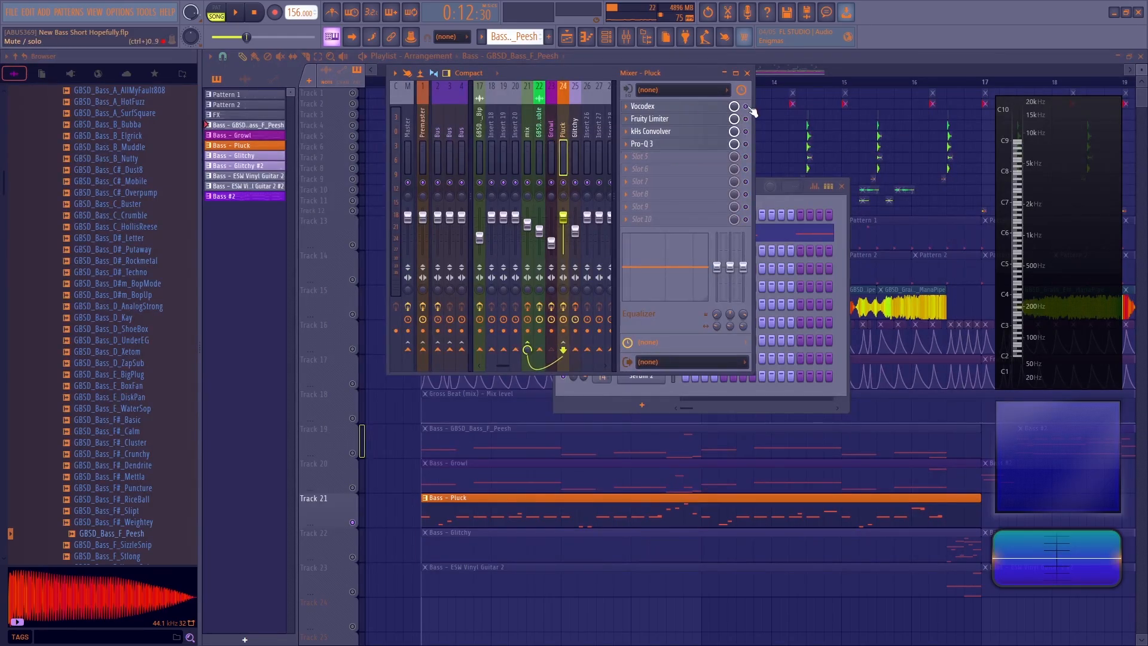
# - Unmute the Growl and Fruity Send playlist tracks, reopen the mixer and view the Growl and Pluck mixer tracks
pyautogui.click(376, 463)
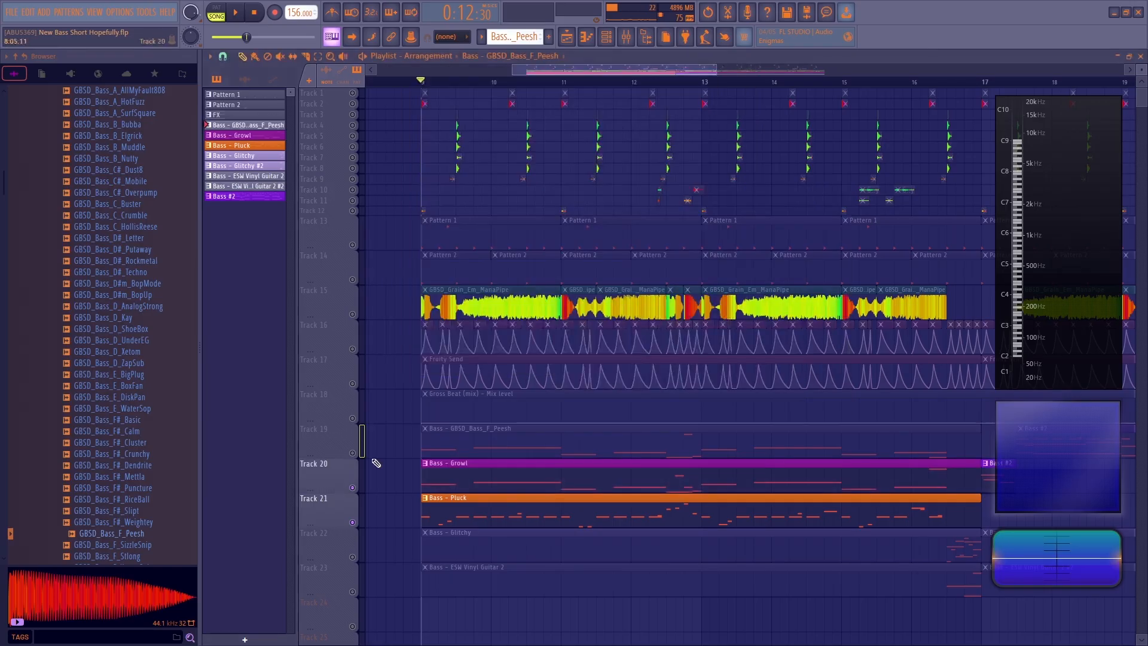
pyautogui.click(378, 357)
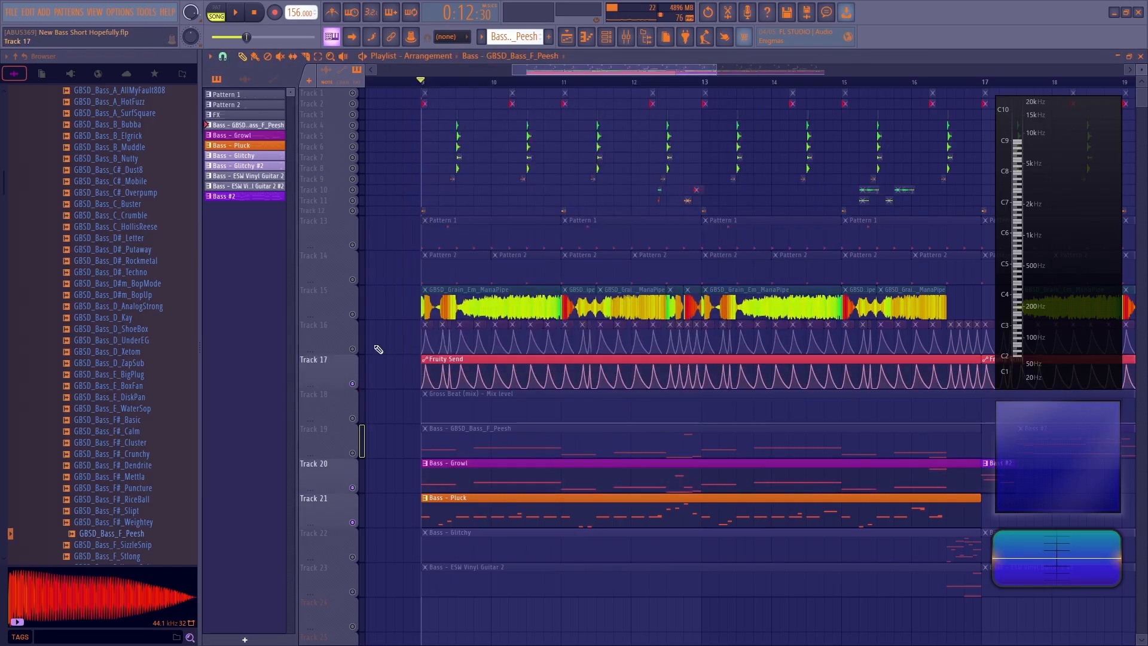
pyautogui.click(626, 36)
pyautogui.click(547, 143)
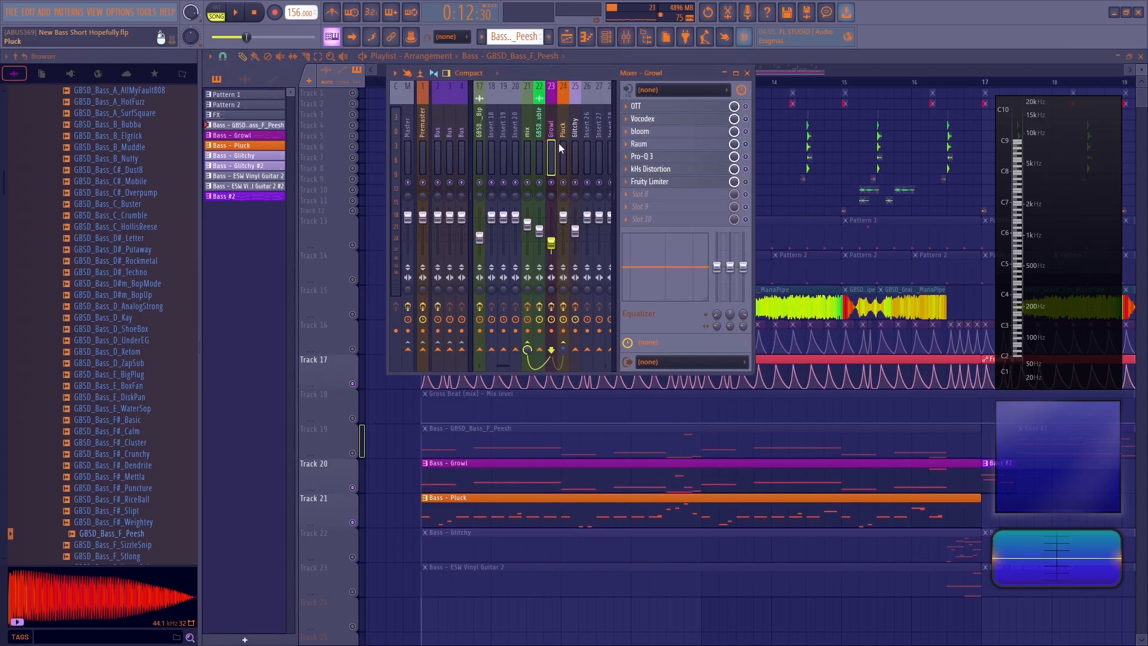
pyautogui.click(565, 150)
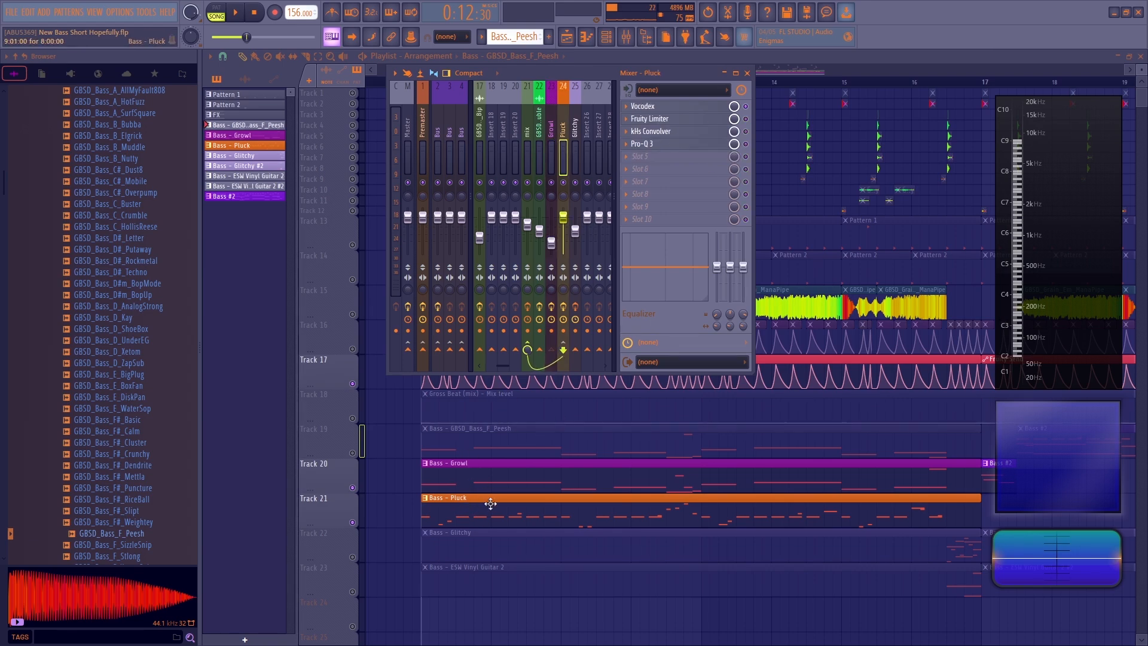
# - Open Vocodex on the Pluck mixer track, play the bass through it and close the vocoder window
pyautogui.click(643, 107)
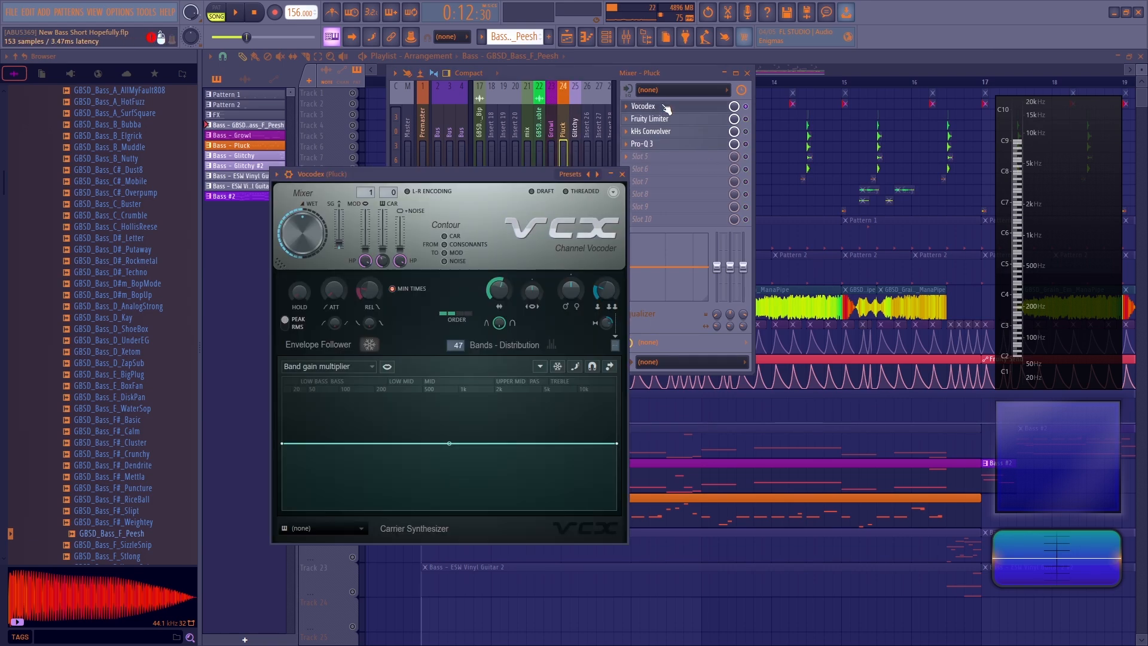
pyautogui.press('space')
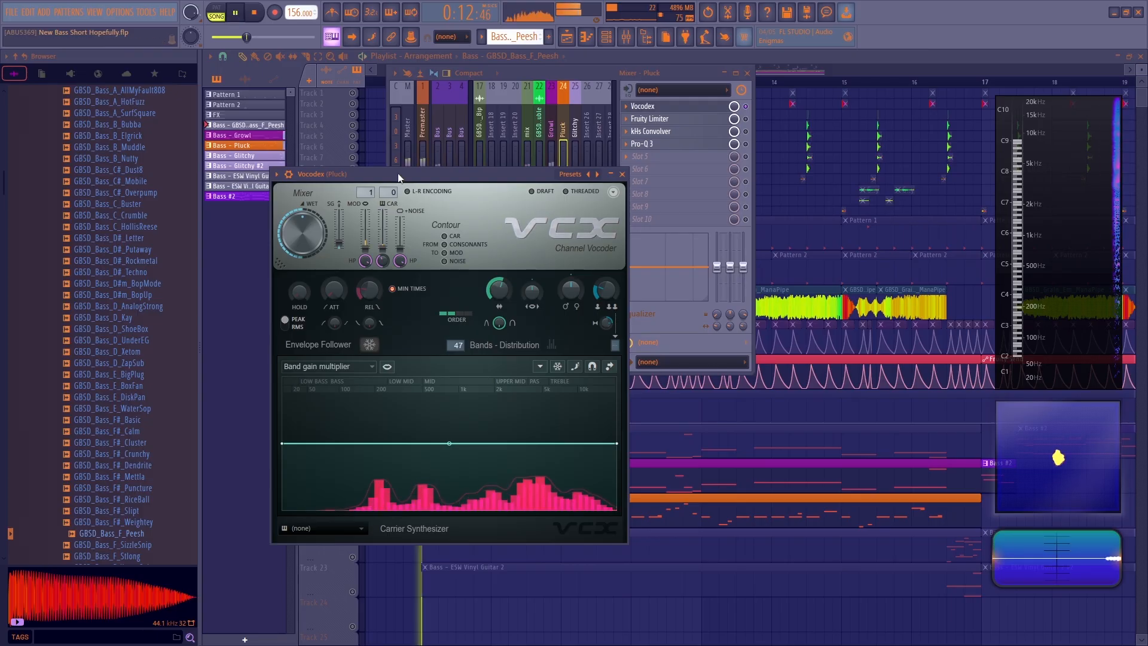
pyautogui.click(622, 174)
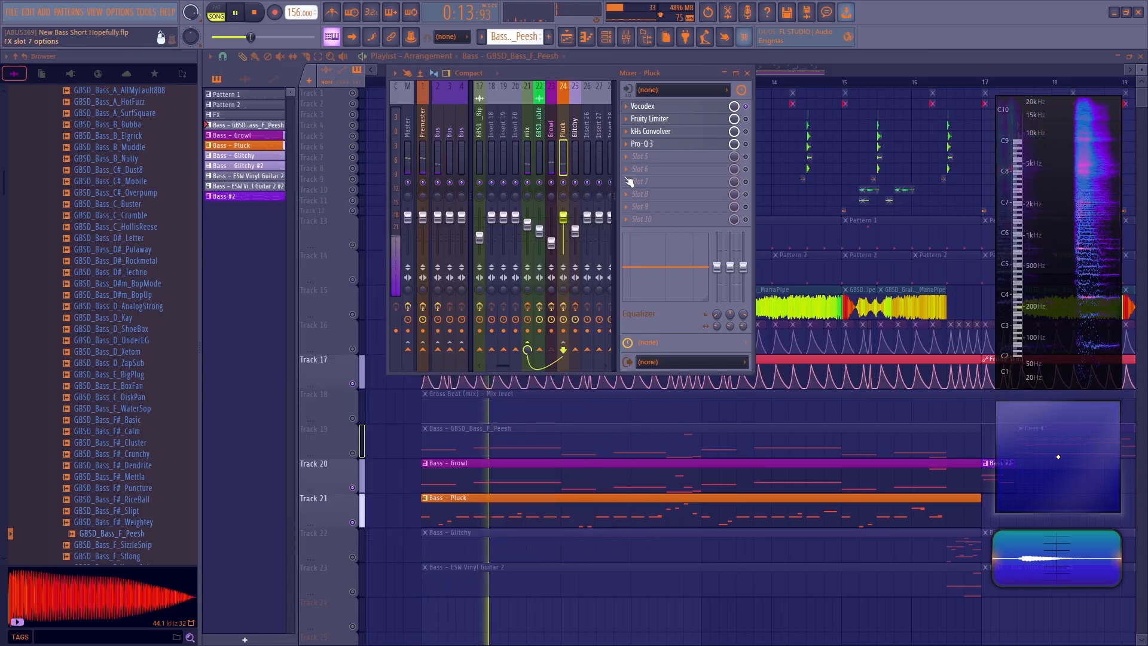
# - Disable the Growl mixer track's send to track 21 and audition the bass without it
pyautogui.click(553, 170)
pyautogui.press('space')
pyautogui.click(528, 351)
pyautogui.press('space')
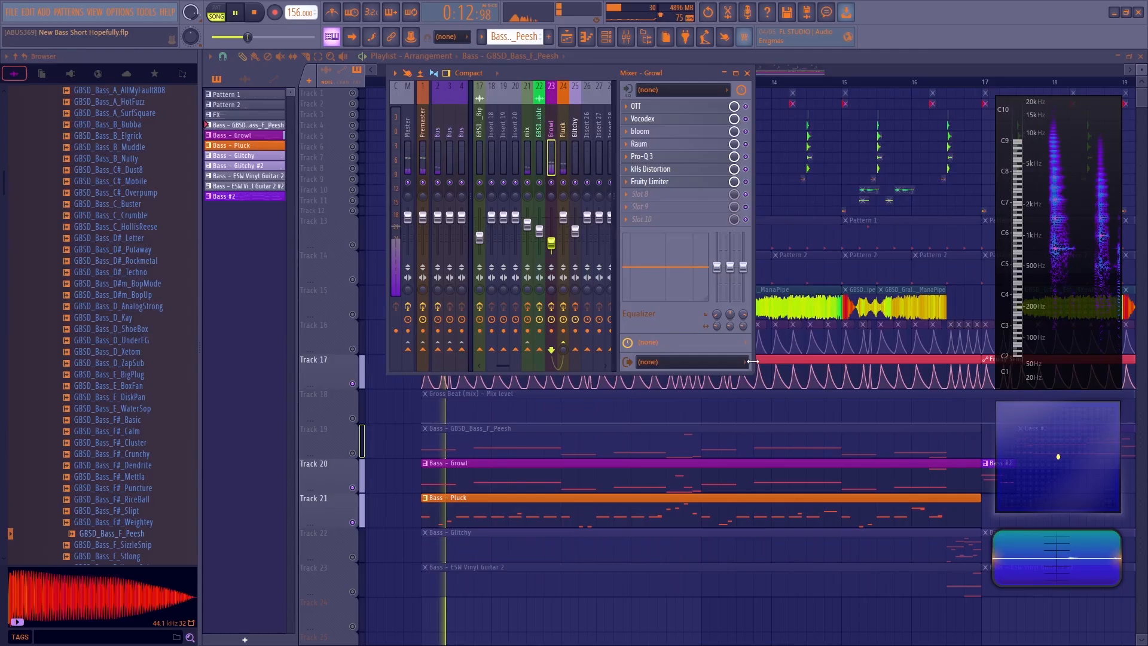
pyautogui.press('space')
# - Select the Pluck mixer track, play the bass while examining its Vocodex, stop playback and close the vocoder
pyautogui.click(562, 162)
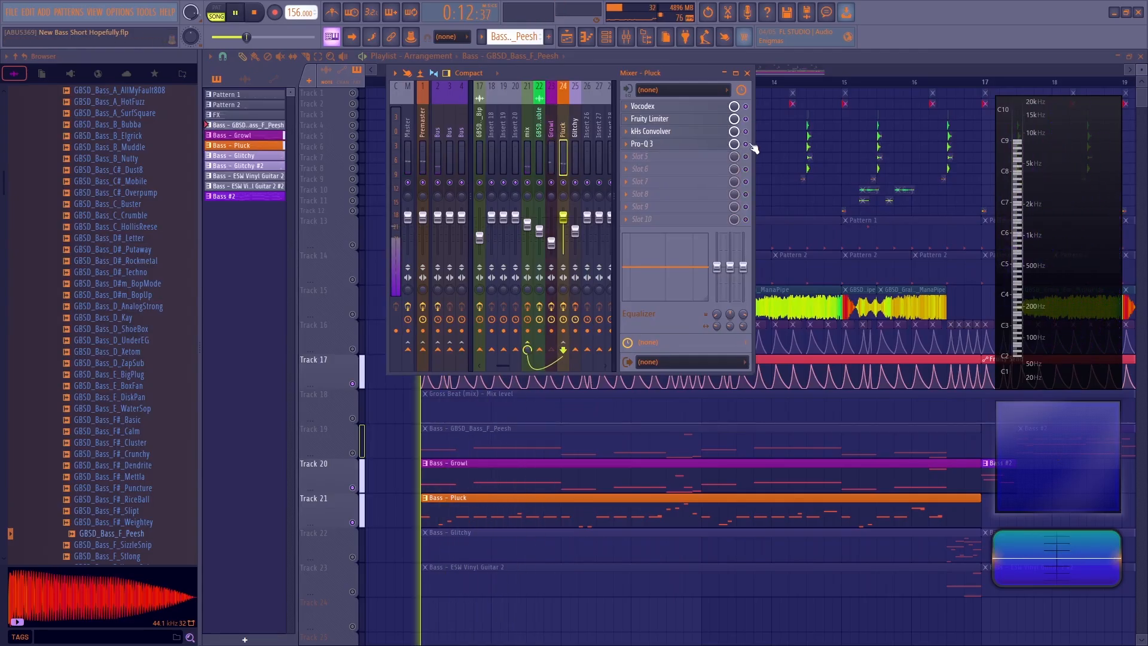
pyautogui.press('space')
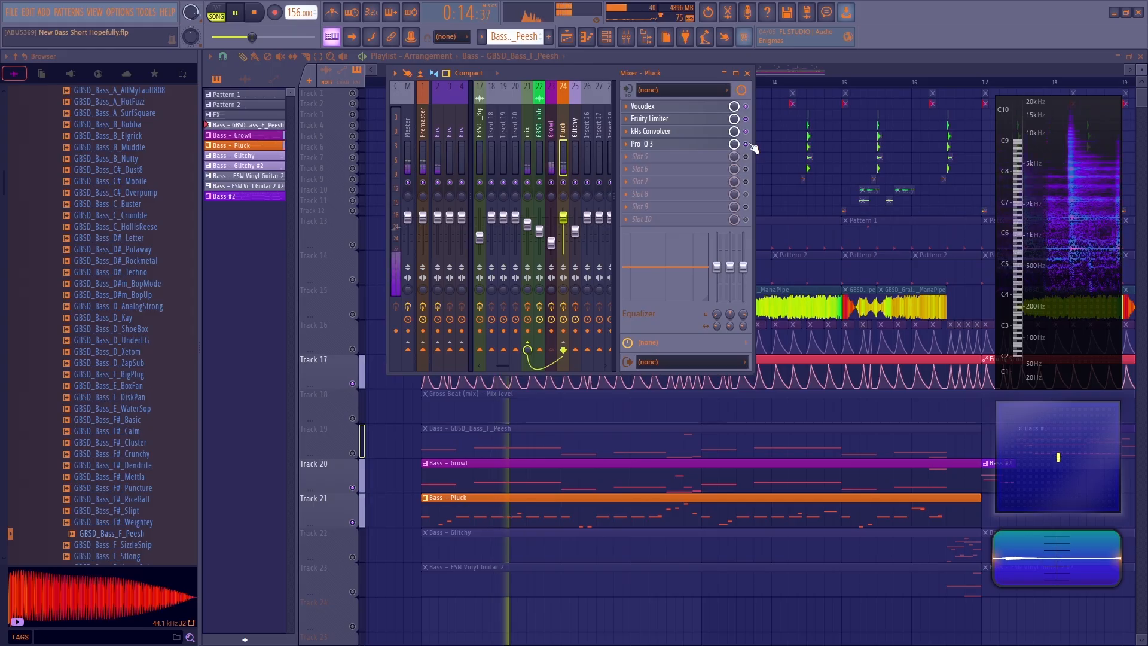
pyautogui.click(660, 106)
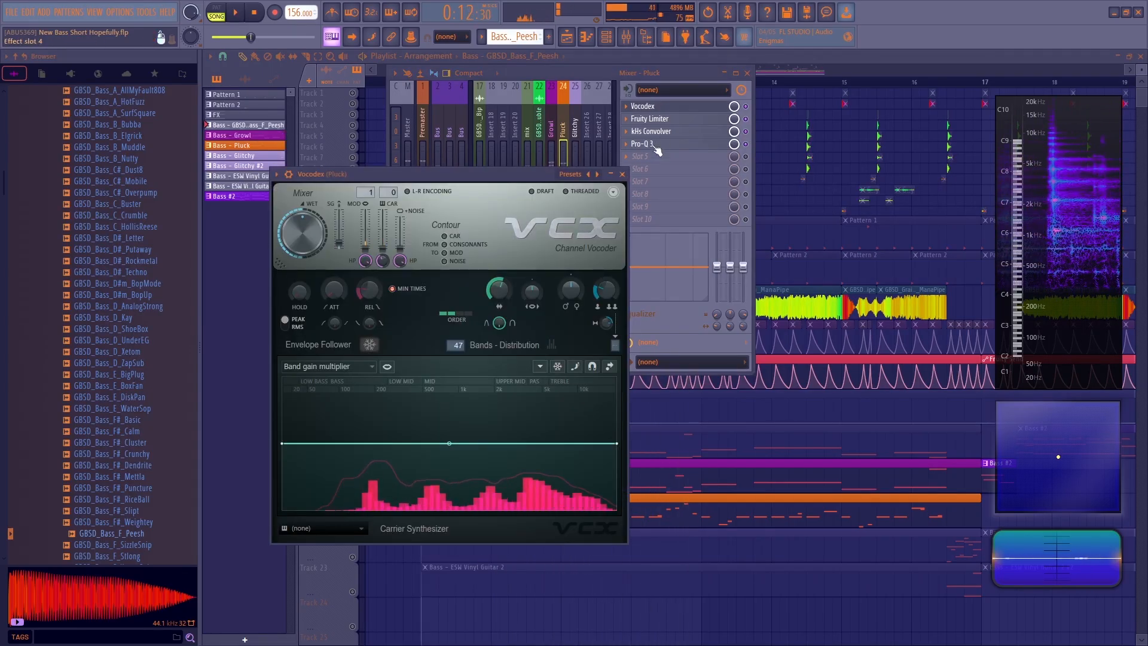
pyautogui.press('space')
pyautogui.click(623, 174)
# - Examine kHs Convolver on the Pluck mixer track, close it and open that track's Fruity Limiter
pyautogui.click(657, 132)
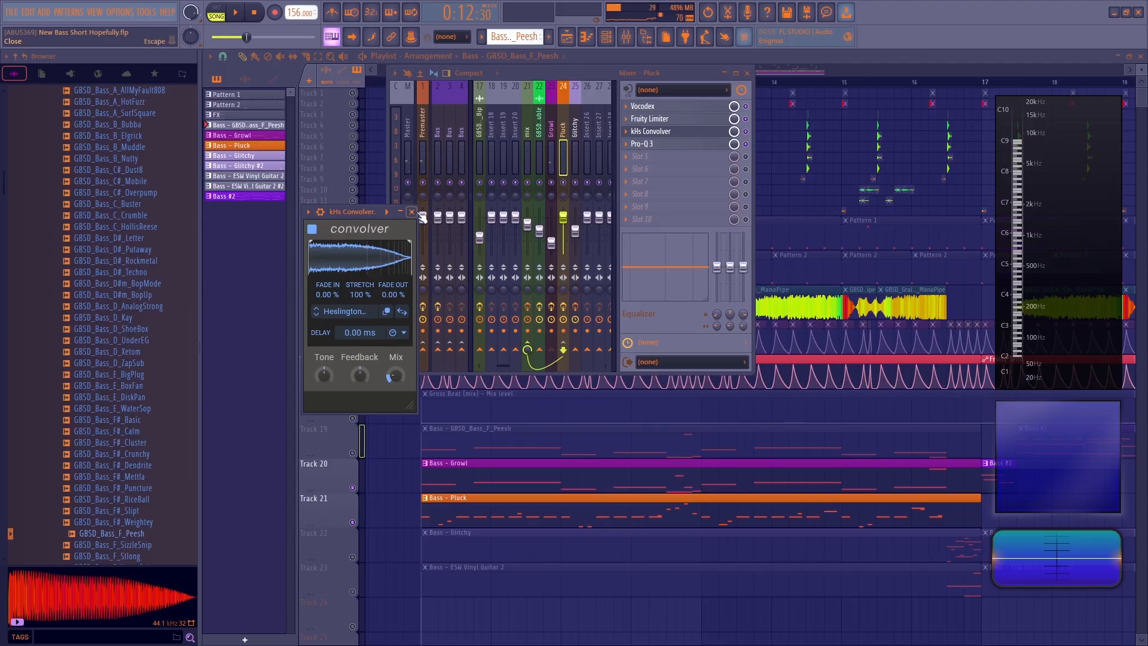
pyautogui.click(411, 212)
pyautogui.click(658, 119)
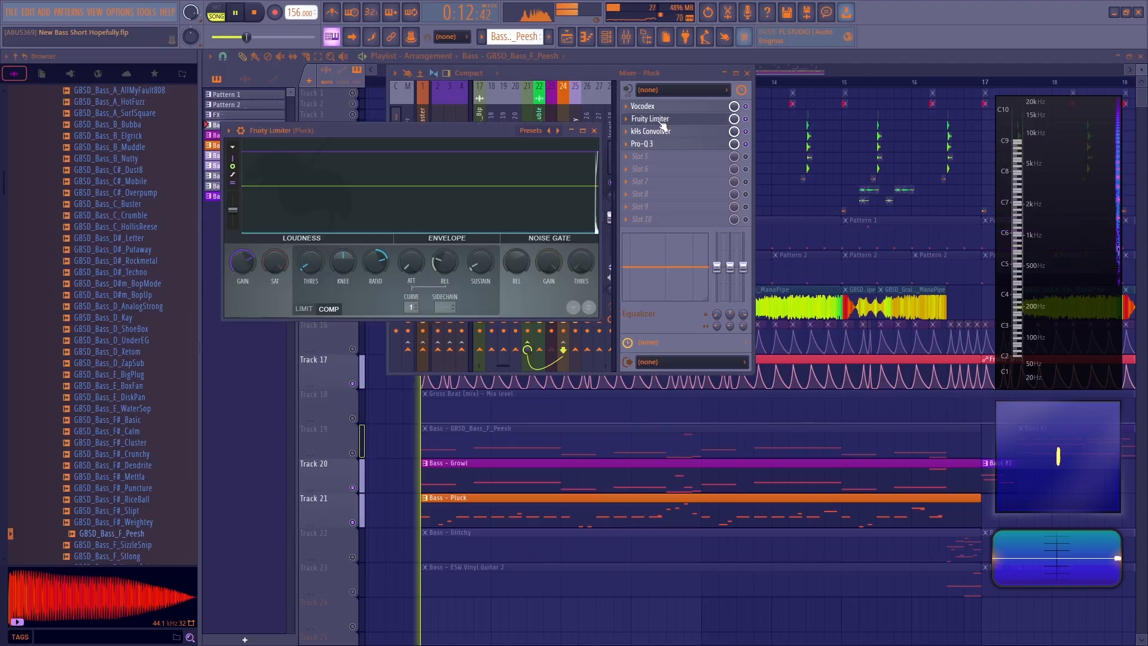
# - Open Pro-Q 3 on the Pluck mixer track, bypass its low-cut band and play the bass
pyautogui.click(655, 145)
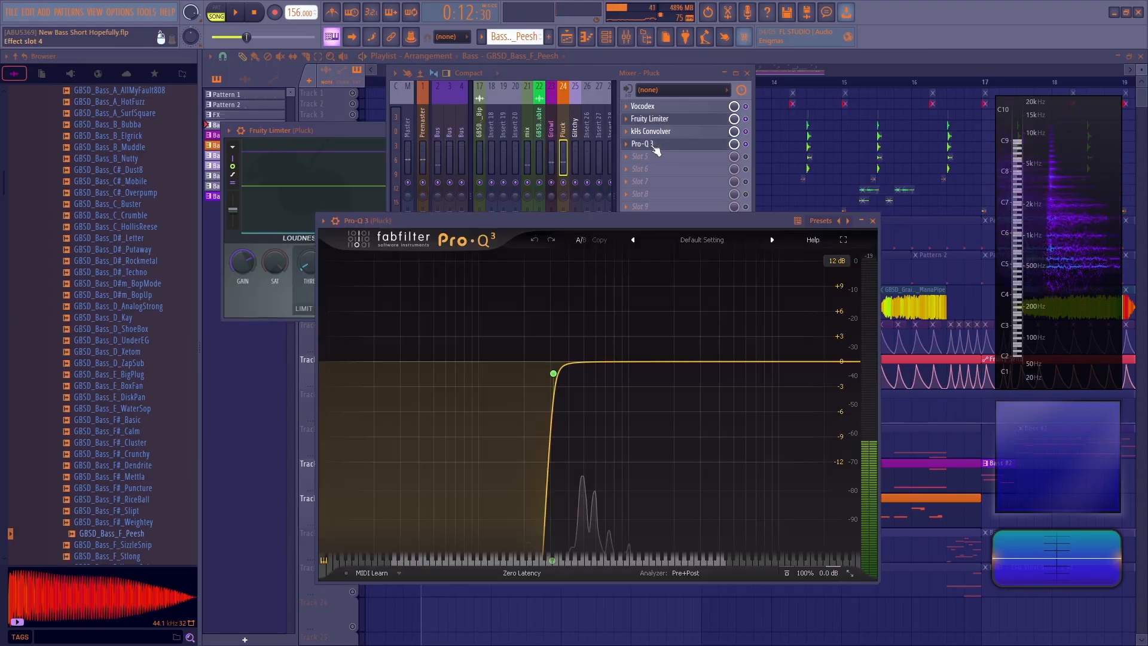
pyautogui.click(553, 373)
pyautogui.click(429, 498)
pyautogui.press('space')
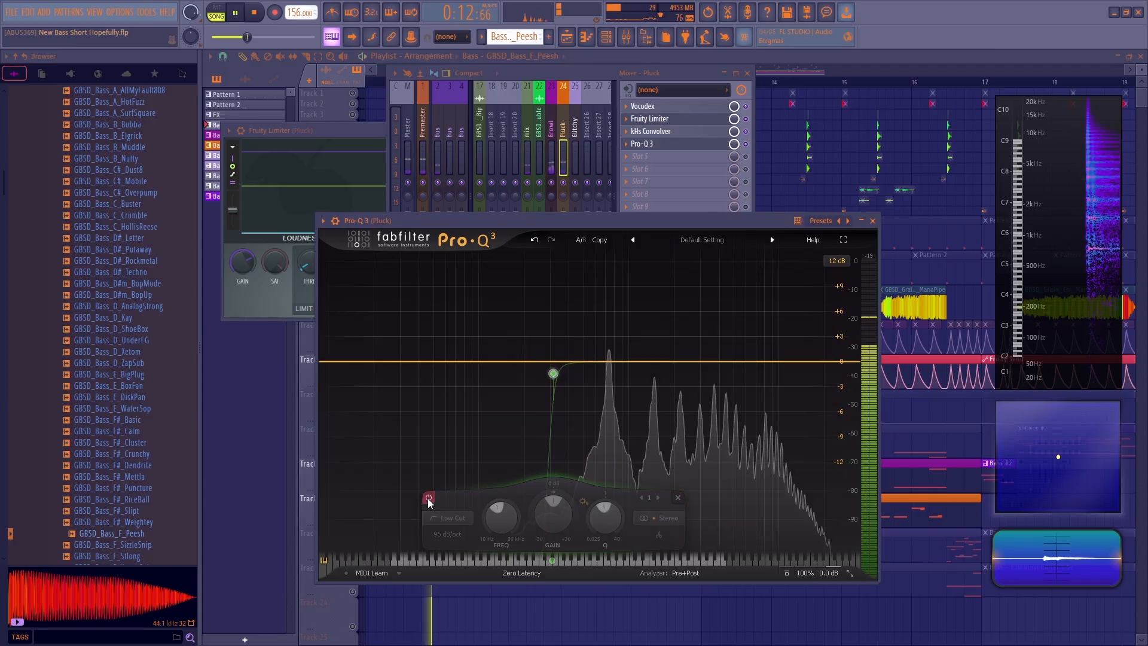
# - Re-enable the low-cut band in the Pluck track's Pro-Q 3, close the equalizer and stop playback
pyautogui.click(429, 498)
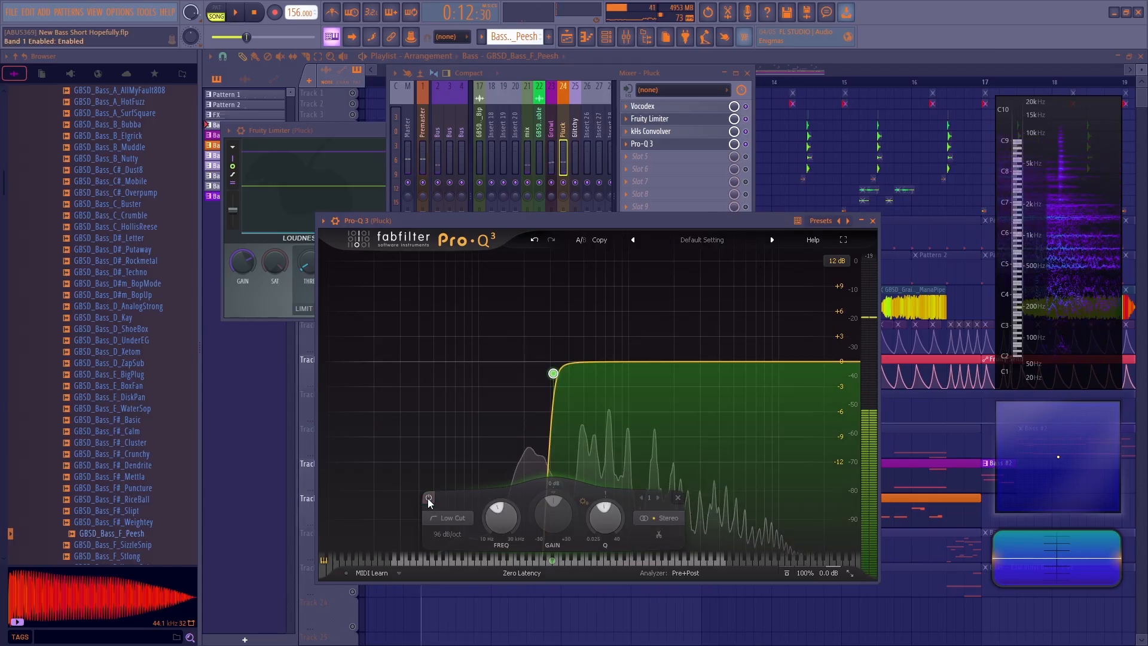
pyautogui.click(873, 221)
pyautogui.press('space')
# - Select the Growl mixer track, play the Growl and Pluck layers together, stop playback and close the mixer
pyautogui.click(551, 353)
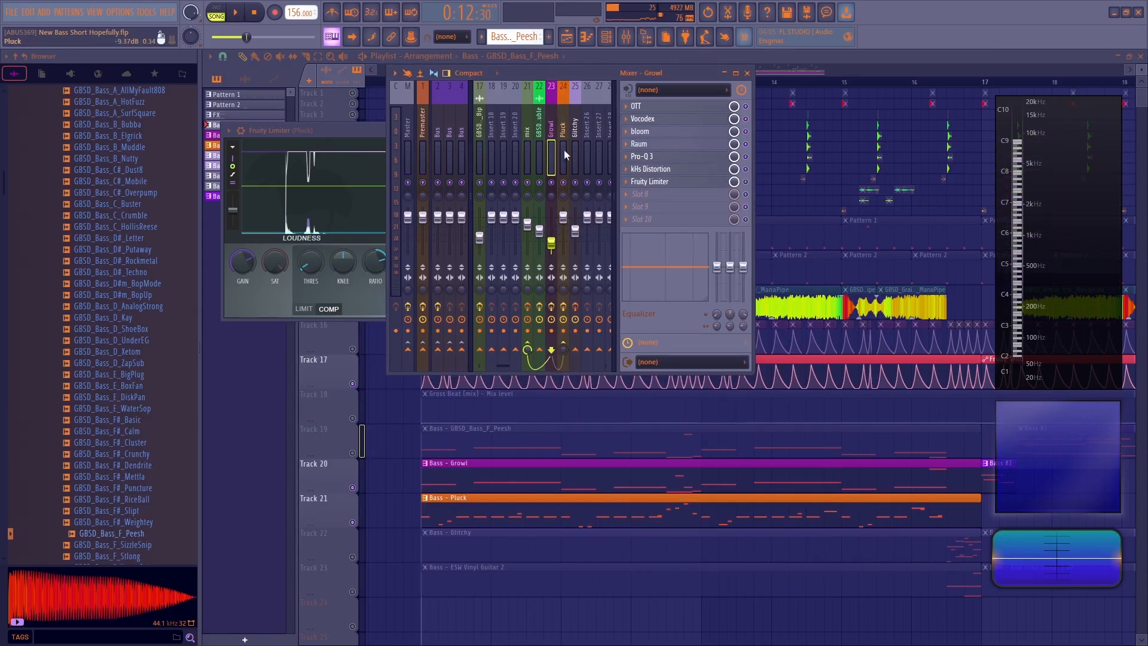
pyautogui.press('space')
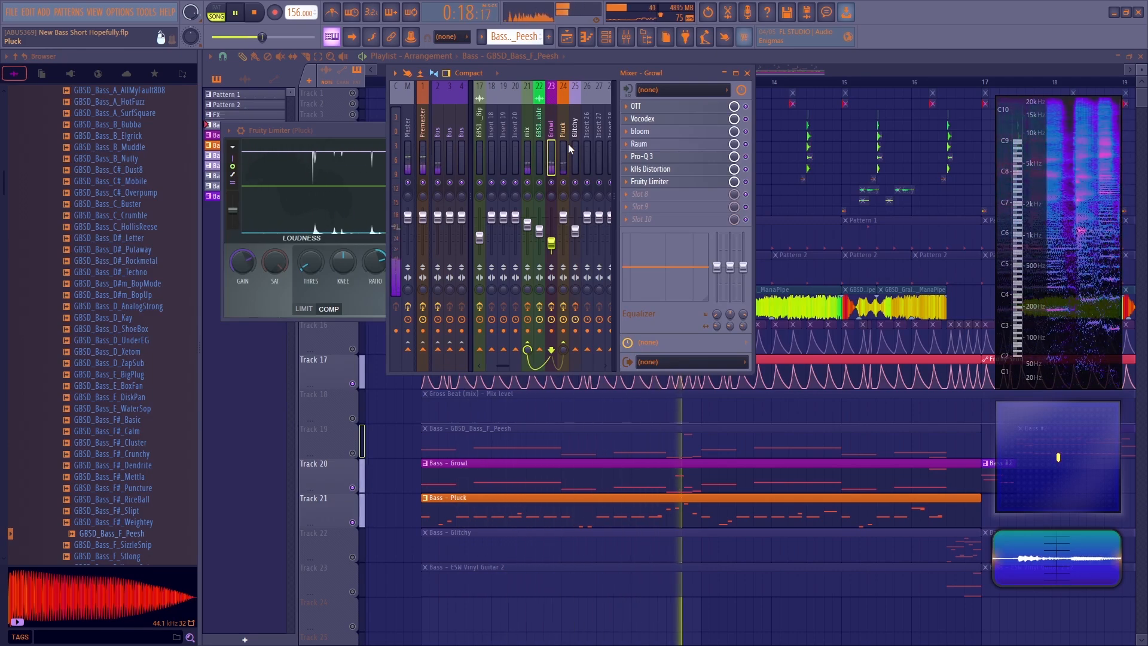
pyautogui.press('space')
pyautogui.click(747, 73)
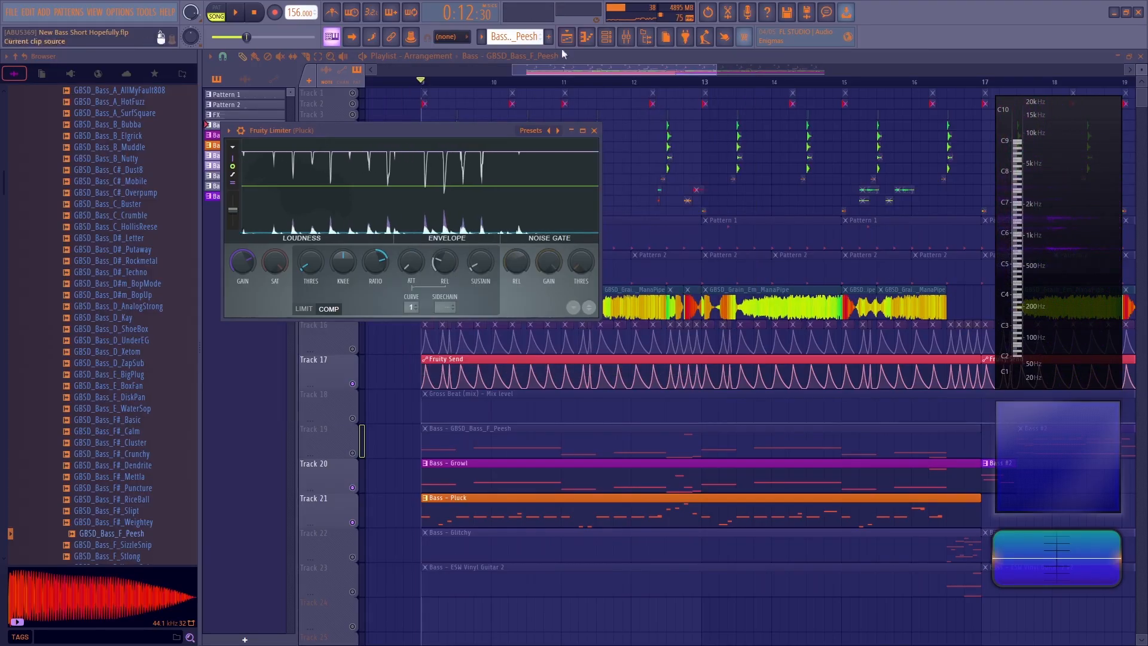
pyautogui.click(607, 36)
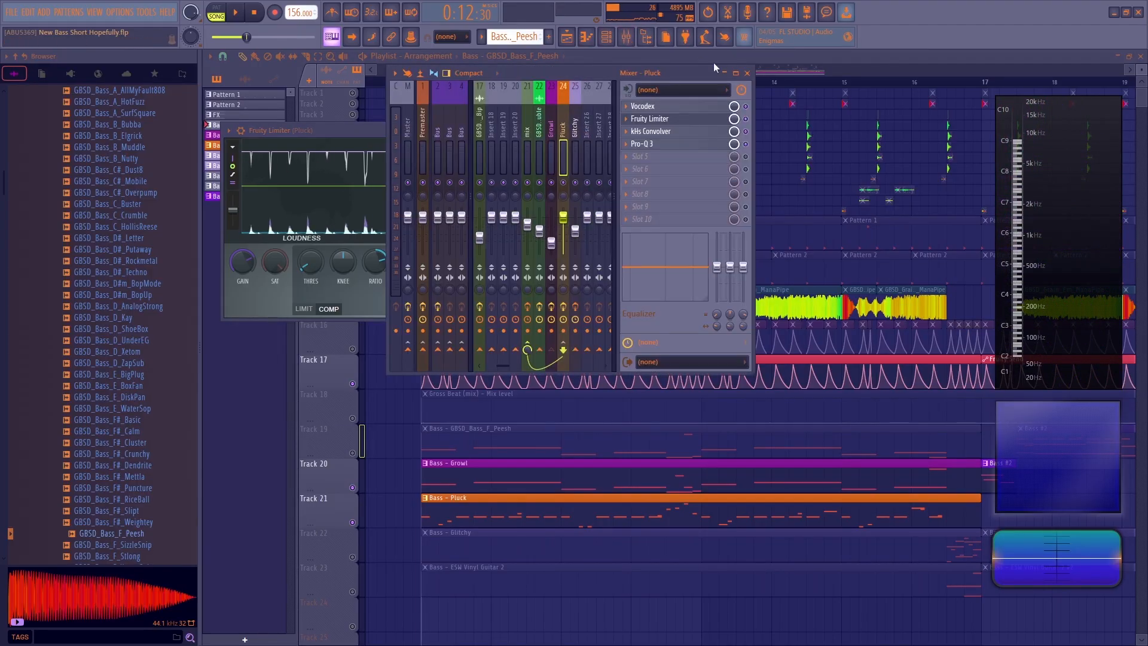
pyautogui.click(751, 54)
# - Place the playhead just past bar 12 and enable only playlist tracks 1 to 12 to audition the drums and fills
pyautogui.moveTo(594, 69); pyautogui.dragTo(669, 75)
pyautogui.scroll(-1, 637, 159)
pyautogui.scroll(-2, 652, 65)
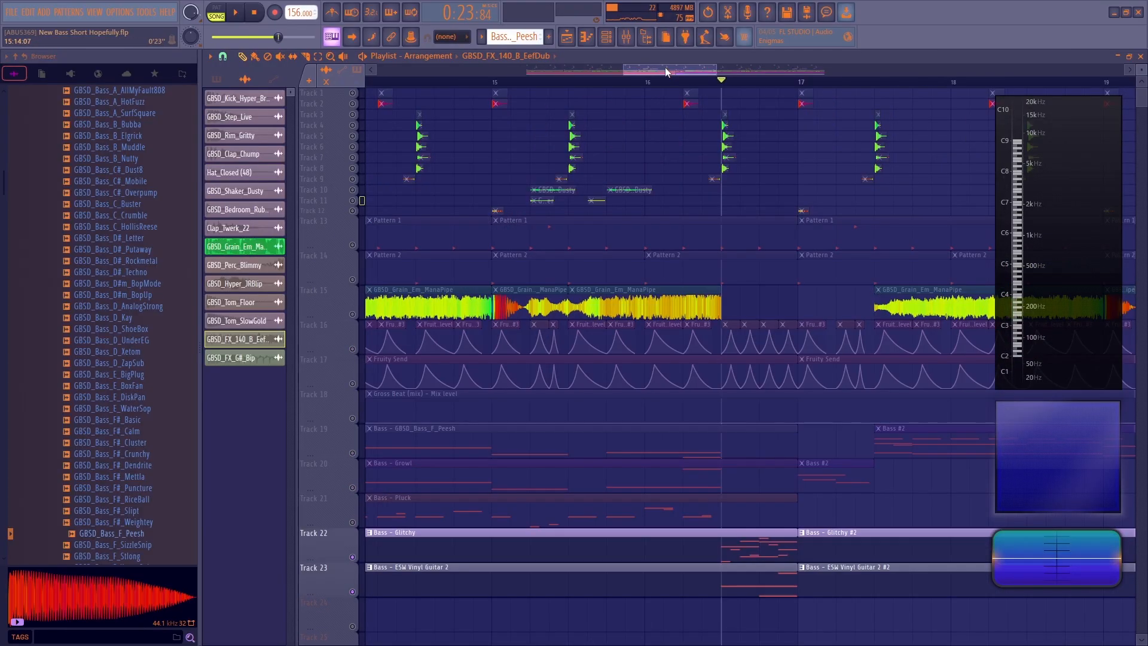
pyautogui.moveTo(322, 212); pyautogui.dragTo(363, 522)
pyautogui.moveTo(687, 65); pyautogui.dragTo(611, 87)
pyautogui.click(557, 84)
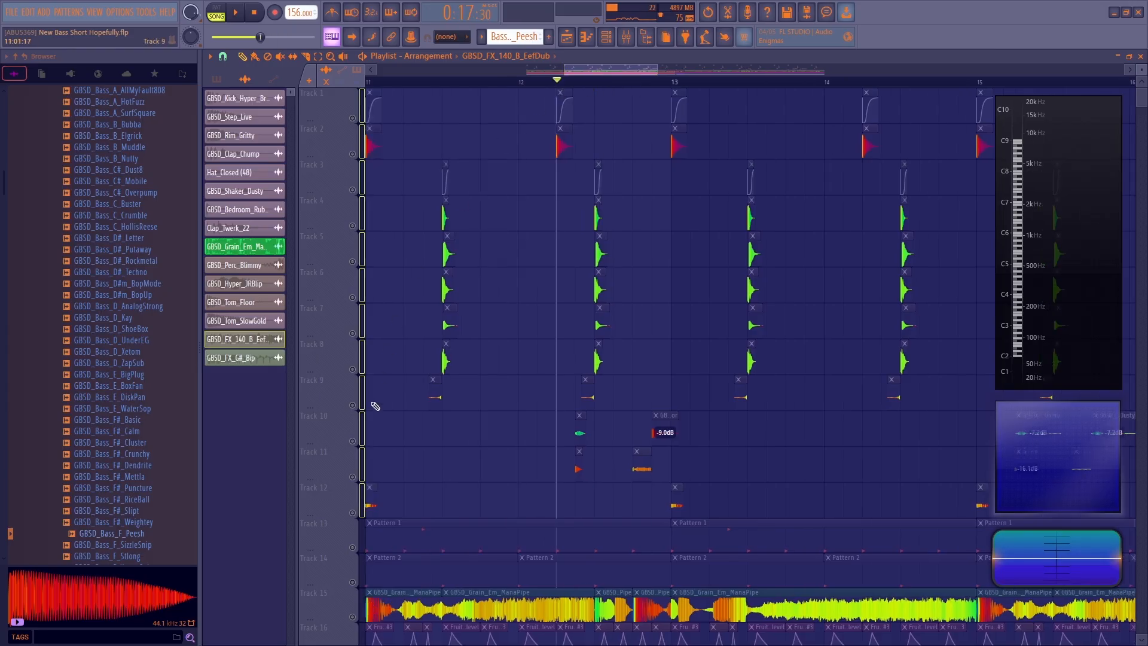
pyautogui.click(355, 441)
pyautogui.press('space')
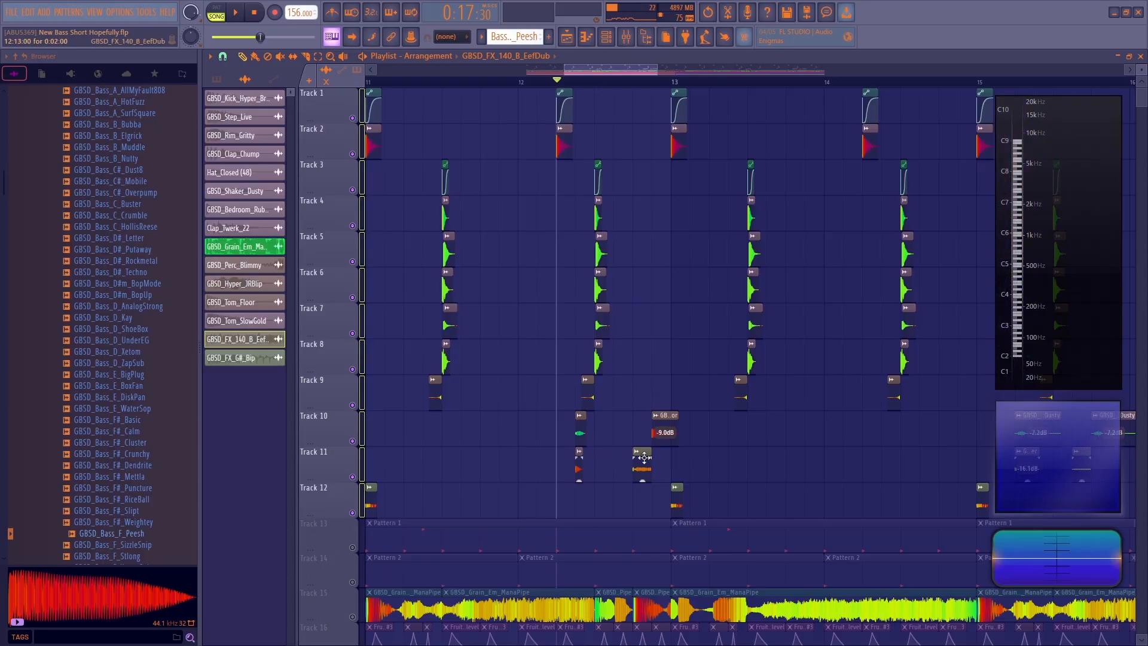
# - Examine the GBSD_FX_140_B_EefDub clip settings from Track 11, close them and audition the fill just past bar 12
pyautogui.doubleClick(643, 458)
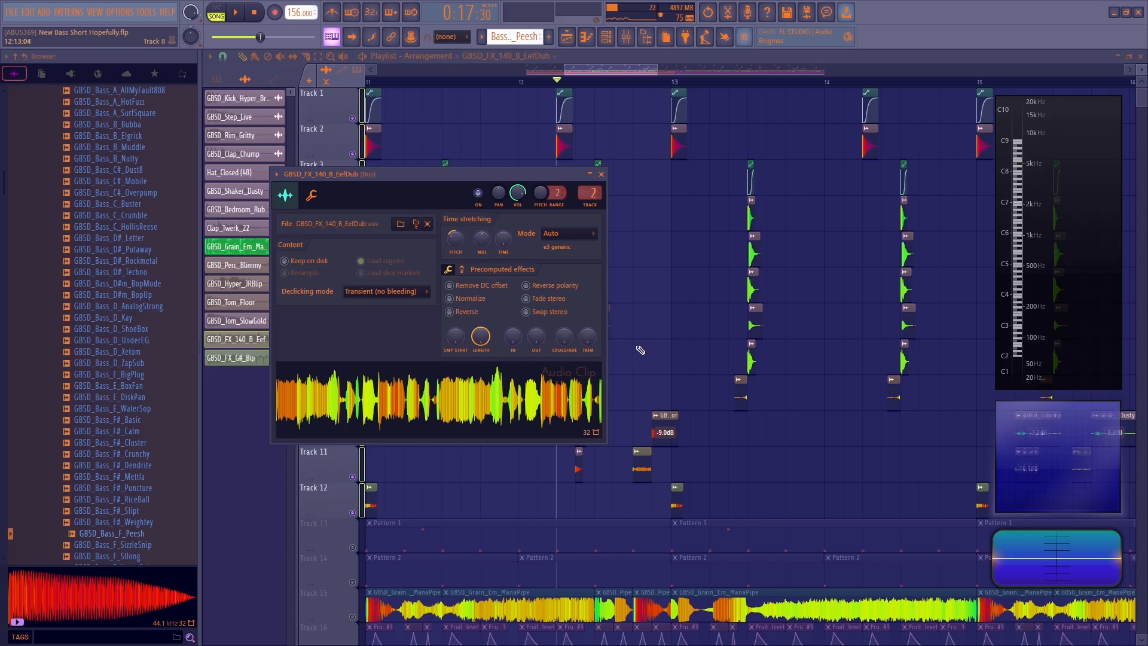
pyautogui.press('Escape')
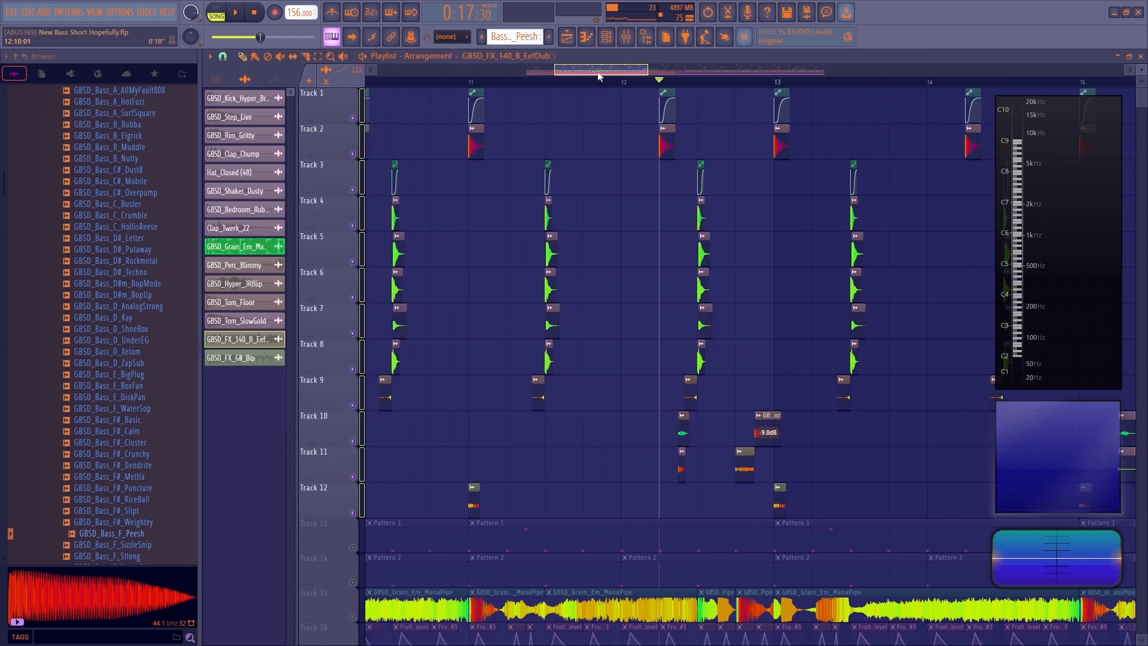
pyautogui.press('space')
pyautogui.press('space')
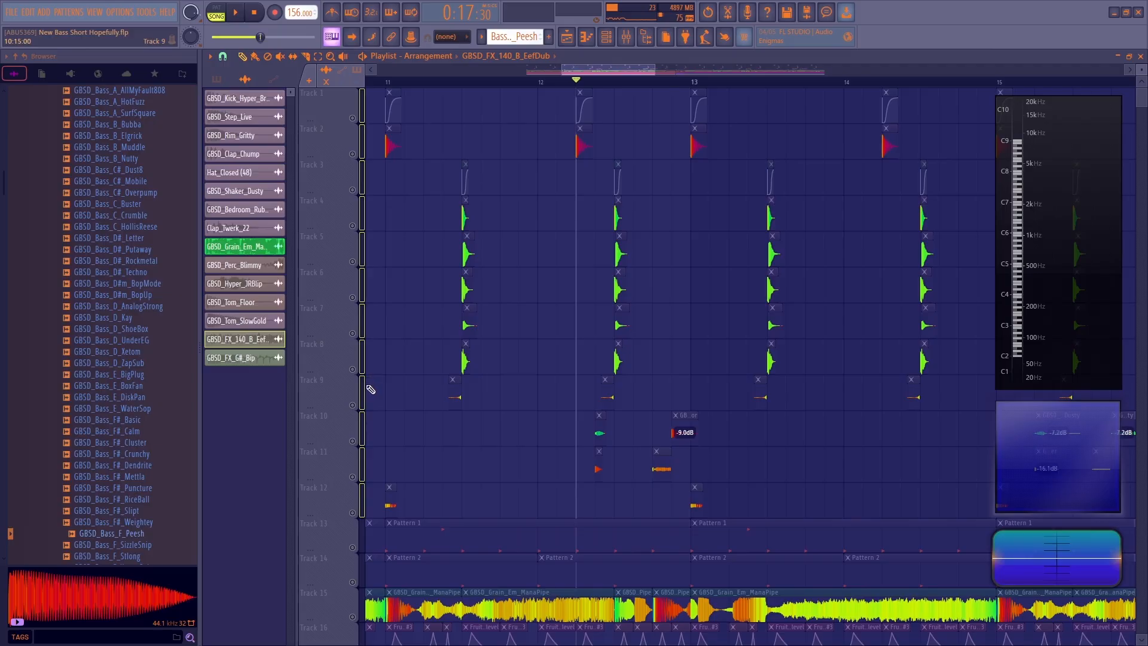
# - Isolate percussion tracks 9 to 12 and play the fill just past bar 12
pyautogui.moveTo(363, 395)
pyautogui.mouseDown()
pyautogui.moveTo(365, 493)
pyautogui.moveTo(364, 401)
pyautogui.mouseUp()
pyautogui.click(354, 406)
pyautogui.click(353, 442)
pyautogui.click(354, 477)
pyautogui.click(353, 514)
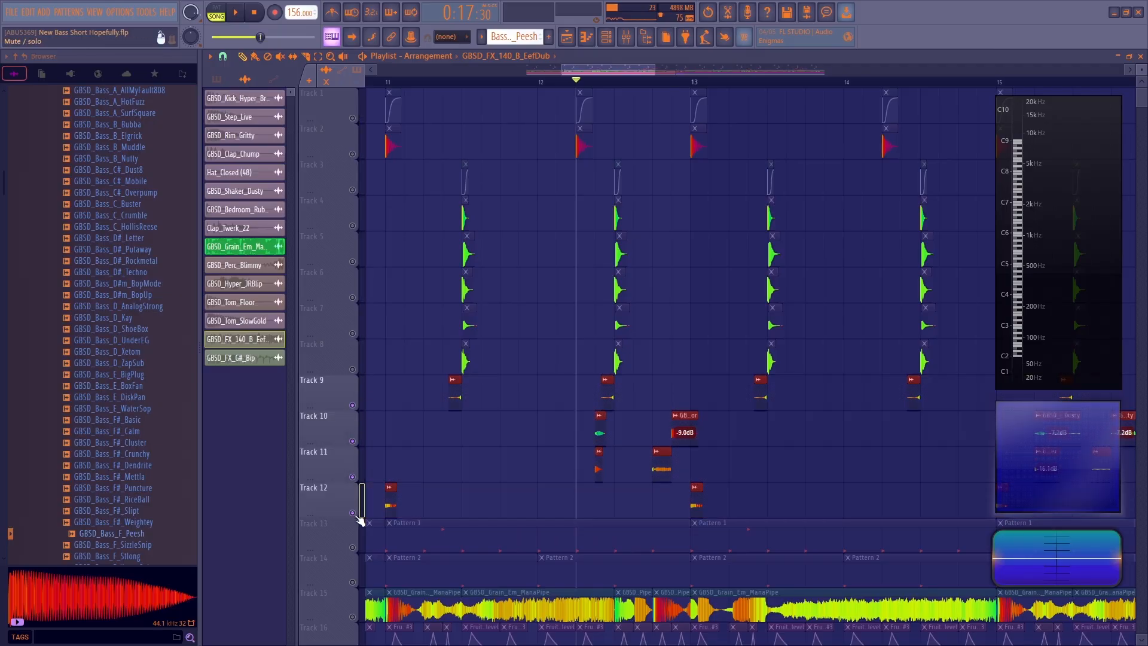
pyautogui.keyDown('ctrl'); pyautogui.click(679, 355); pyautogui.keyUp('ctrl')
pyautogui.press('space')
pyautogui.press('space')
# - Move the playhead just past bar 15 and play the fill on the isolated percussion tracks
pyautogui.doubleClick(687, 426)
pyautogui.moveTo(616, 72); pyautogui.dragTo(692, 72)
pyautogui.click(412, 80)
pyautogui.press('space')
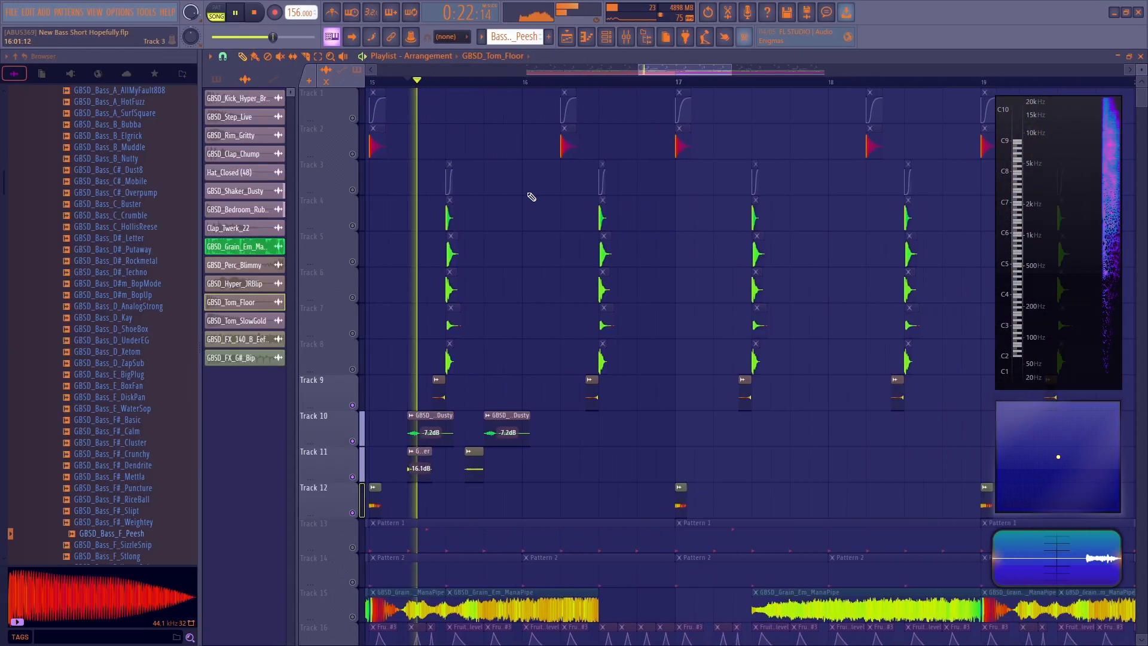
pyautogui.scroll(-3, 610, 129)
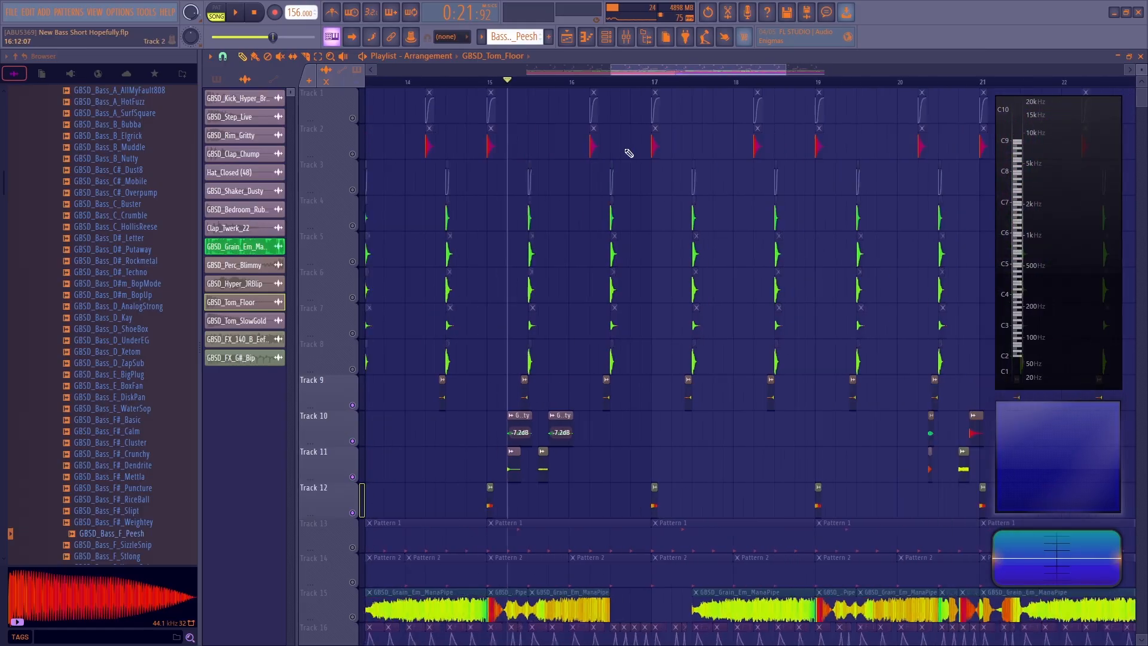
# - Unmute all playlist tracks, play the bar 15 fill in the full mix and stop playback
pyautogui.rightClick(352, 445)
pyautogui.rightClick(353, 445)
pyautogui.press('space')
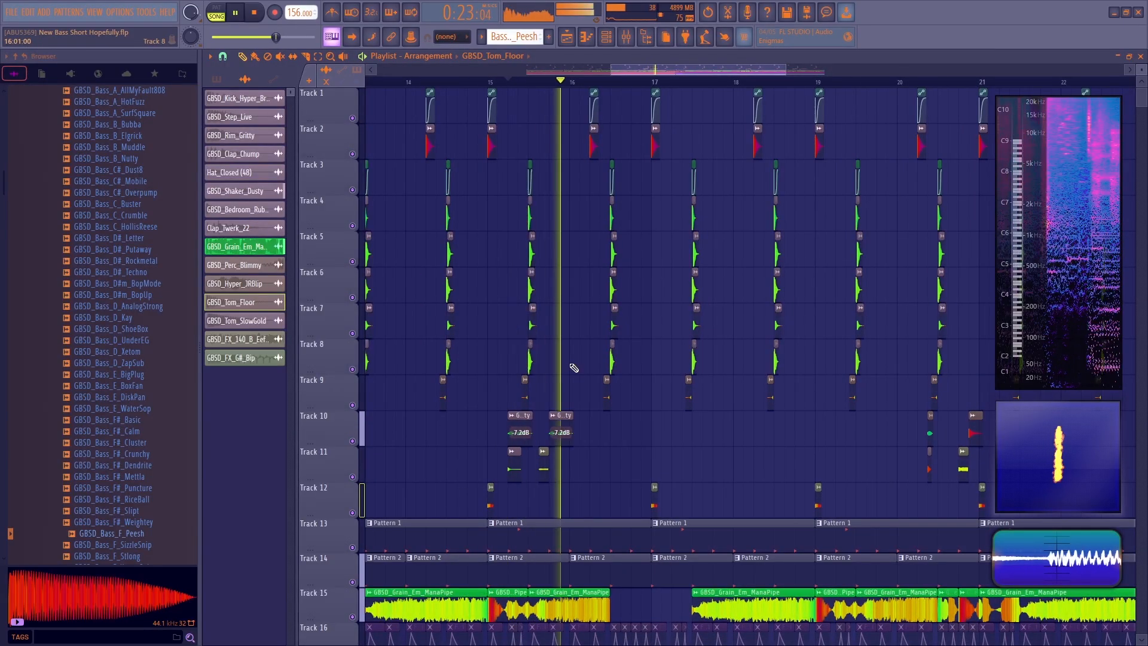
pyautogui.press('space')
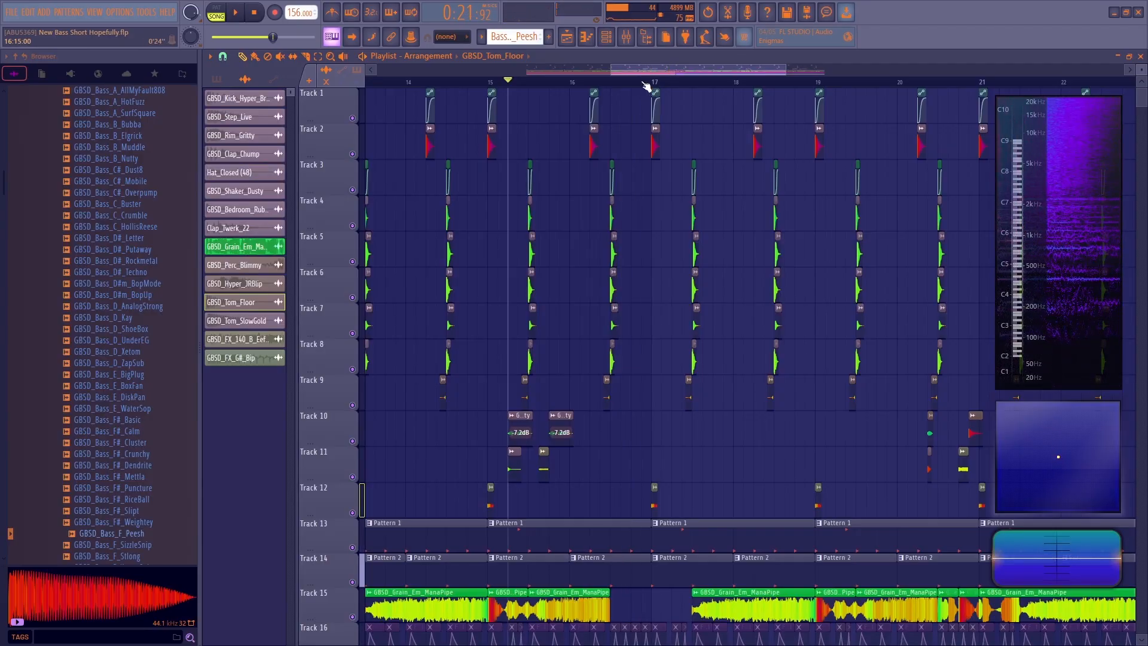
# - Solo the Bass - Glitchy pattern on Track 22 and play it from the middle of bar 16
pyautogui.scroll(4, 640, 93)
pyautogui.scroll(-4, 623, 249)
pyautogui.scroll(-1, 600, 279)
pyautogui.press('space')
pyautogui.rightClick(353, 446)
# - Show the Unsorted channels, open the Glitchy channel's Serum 2 patch and examine its Distortion and Flanger effects
pyautogui.press('F9')
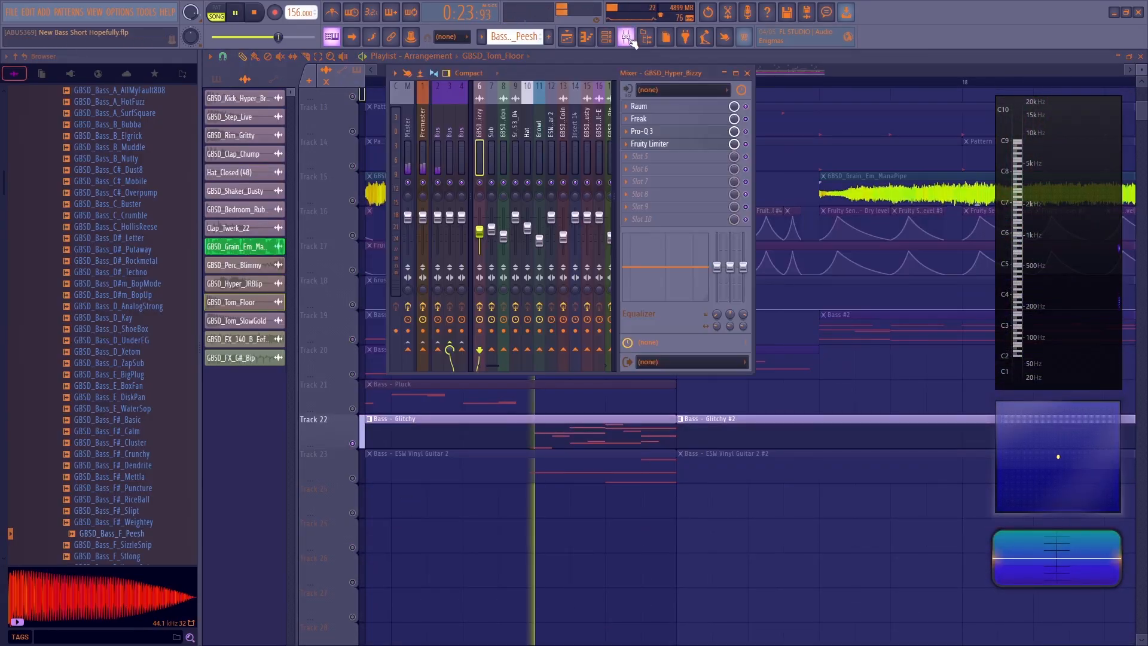
pyautogui.press('F6')
pyautogui.press('space')
pyautogui.click(643, 190)
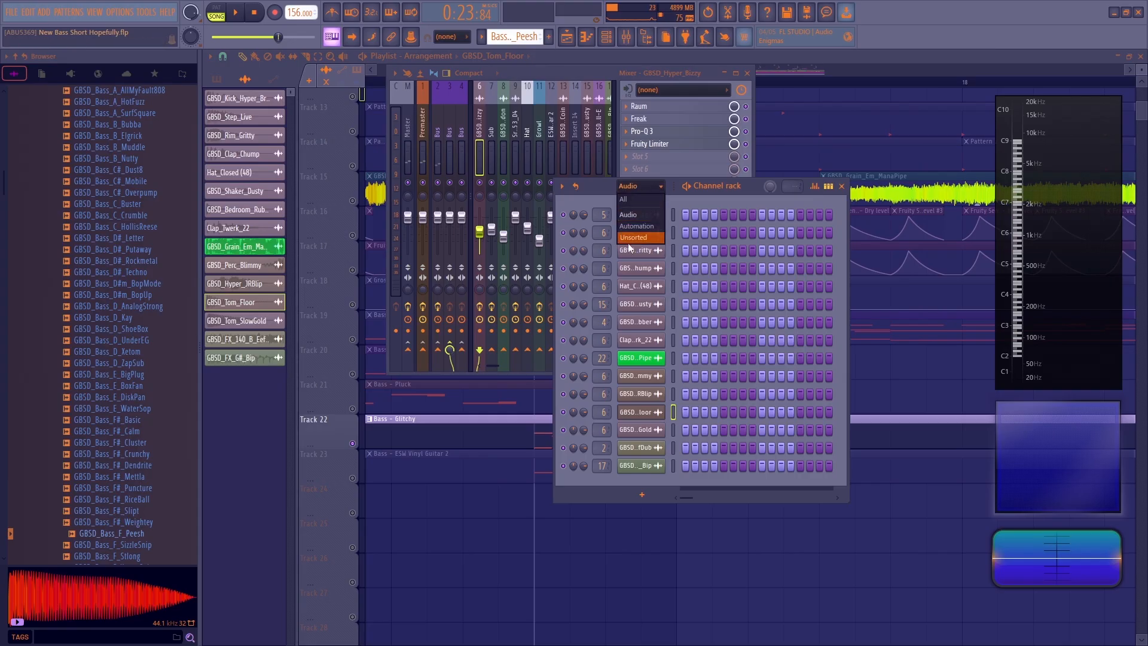
pyautogui.click(633, 238)
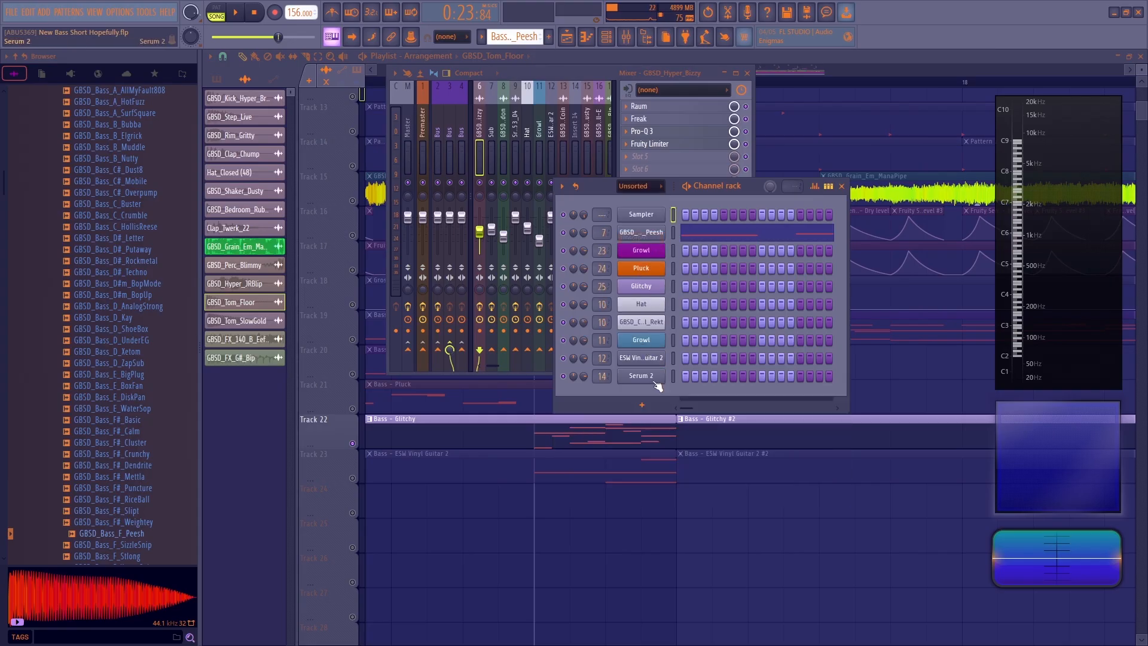
pyautogui.click(641, 286)
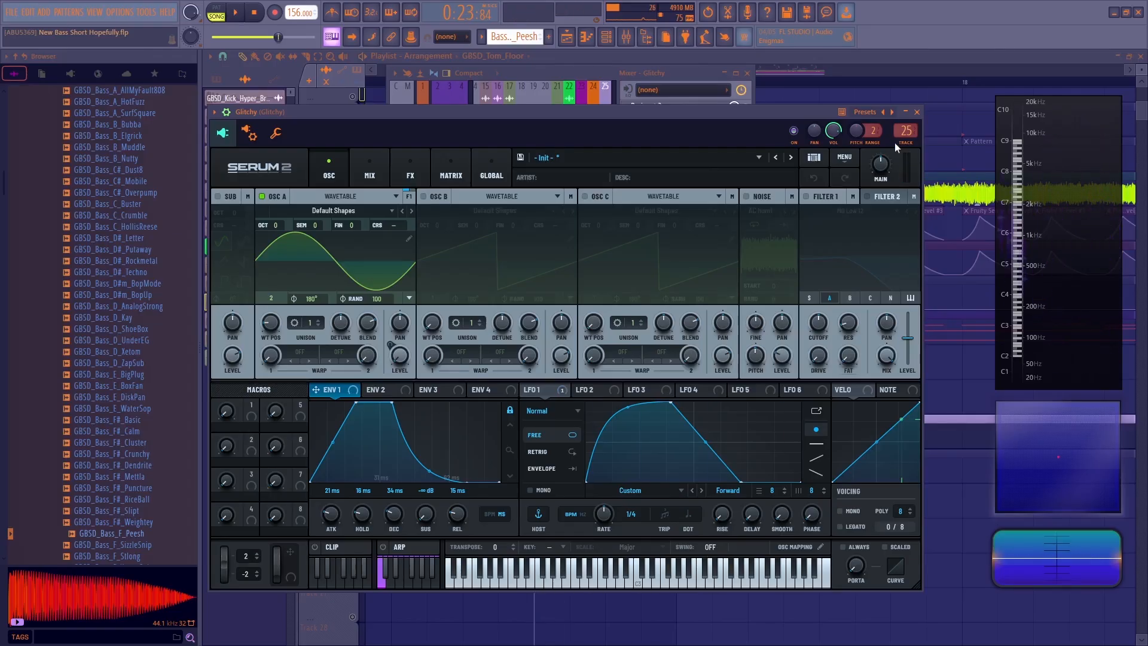
pyautogui.click(410, 172)
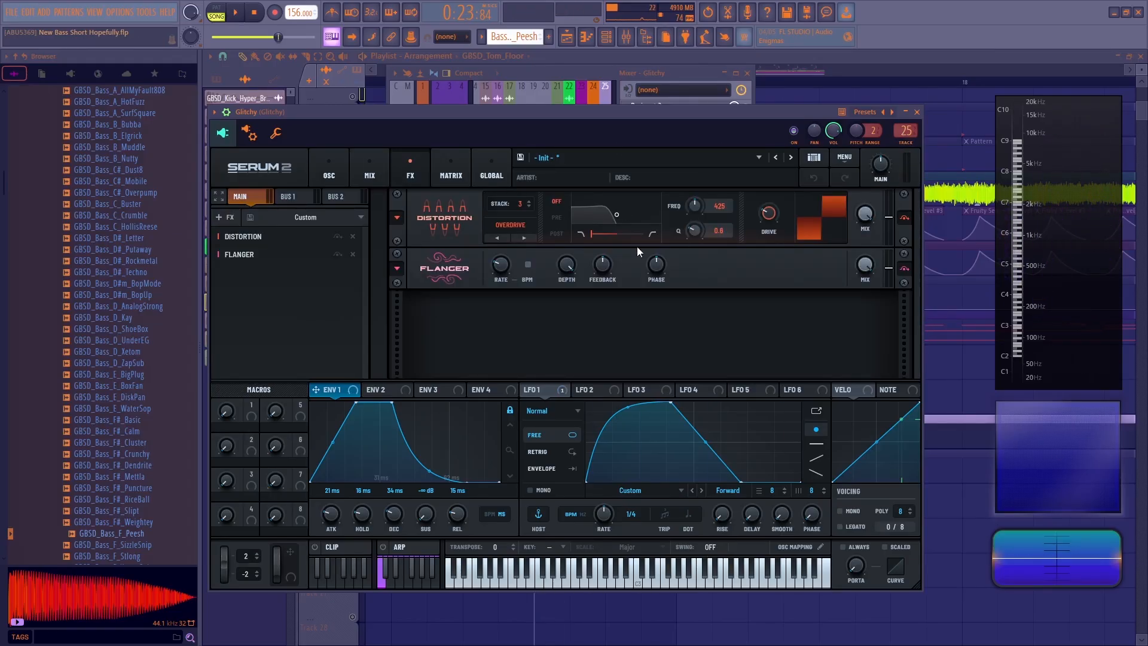
# - Examine Decimort 2 and Glitch2's Reverser and Delay settings on the Glitchy mixer track, closing Glitch2 when done
pyautogui.doubleClick(901, 127)
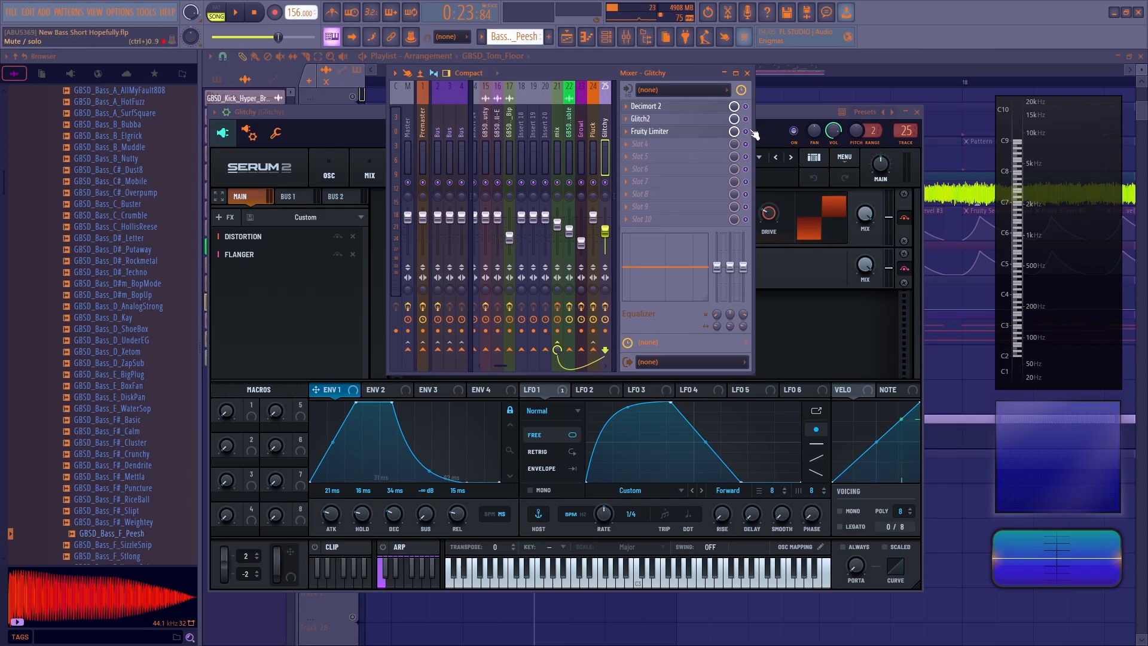
pyautogui.click(678, 112)
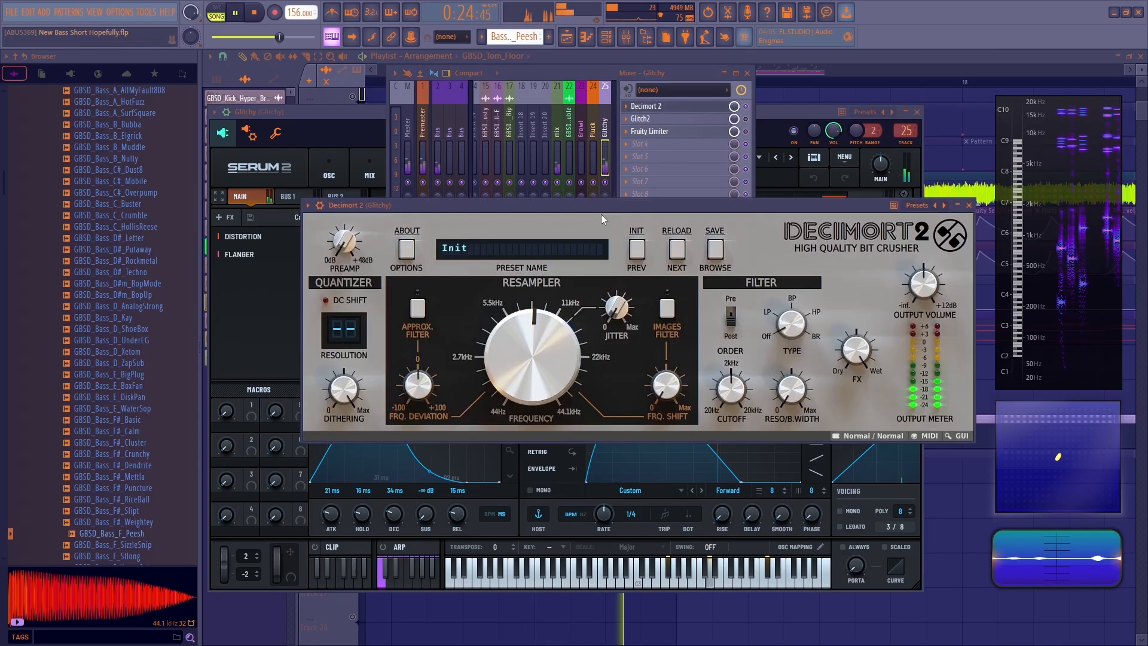
pyautogui.click(641, 118)
pyautogui.moveTo(520, 163); pyautogui.dragTo(523, 146)
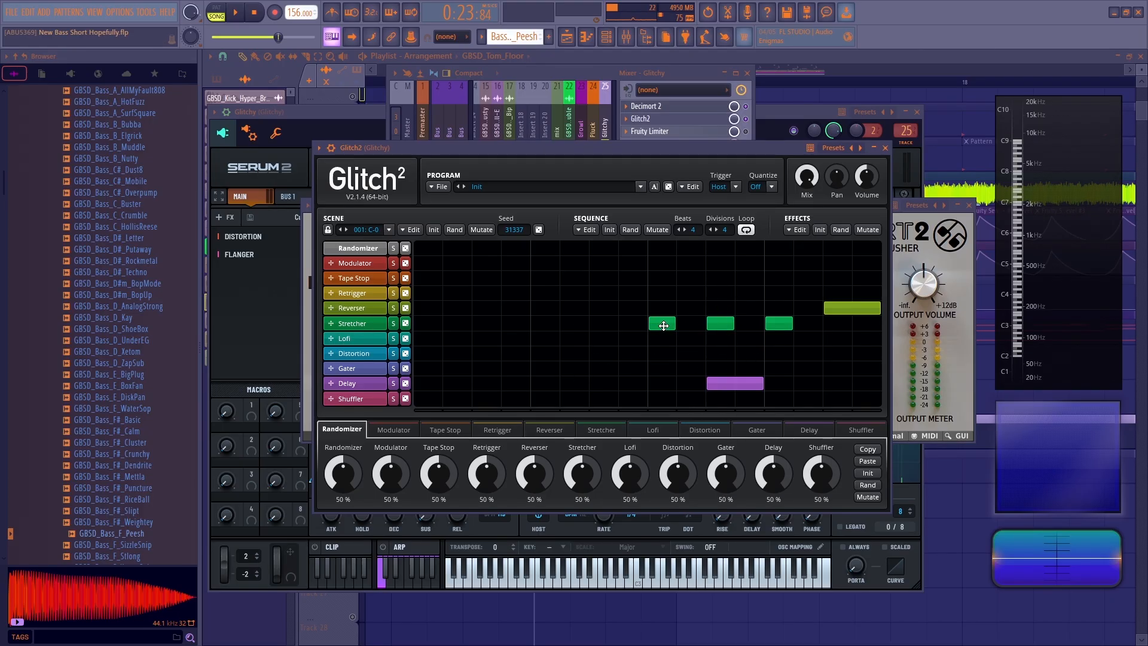
pyautogui.click(839, 309)
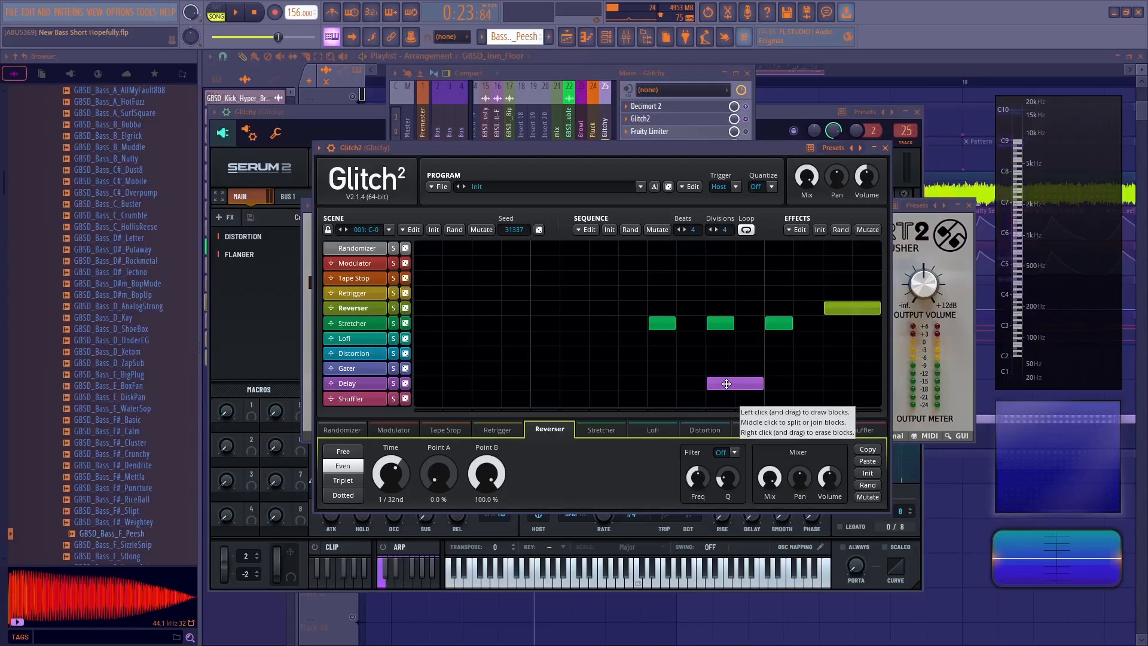
pyautogui.click(727, 384)
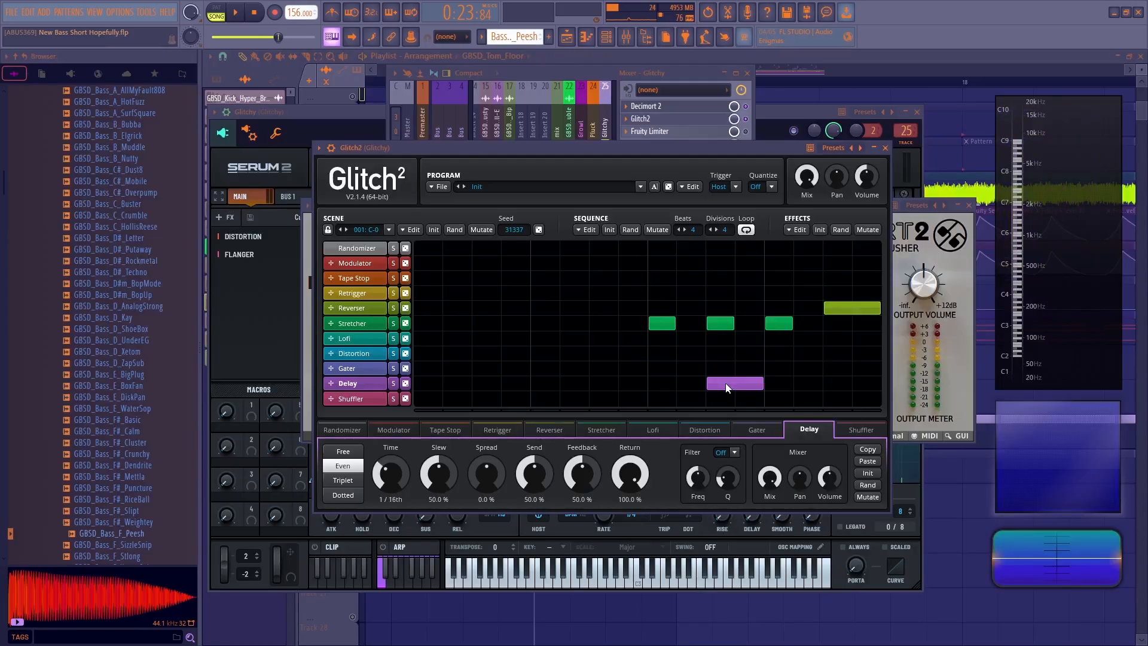
pyautogui.click(886, 149)
# - Examine the Fruity Limiter on the Glitchy mixer track and return to the playlist
pyautogui.click(681, 140)
pyautogui.click(681, 140)
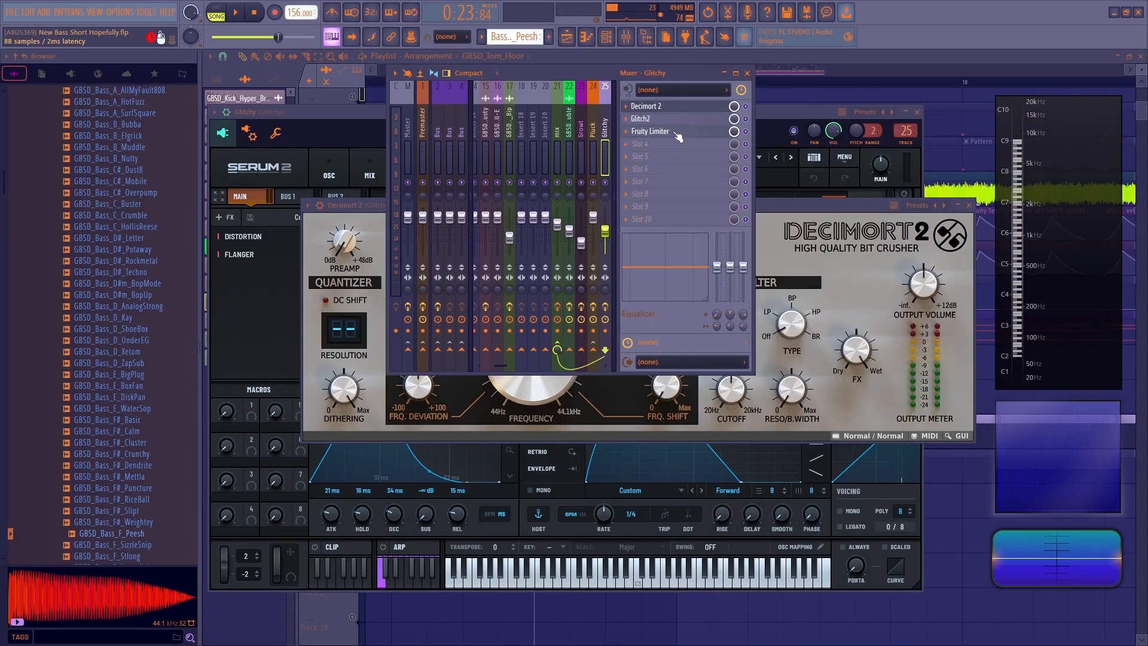
pyautogui.click(677, 132)
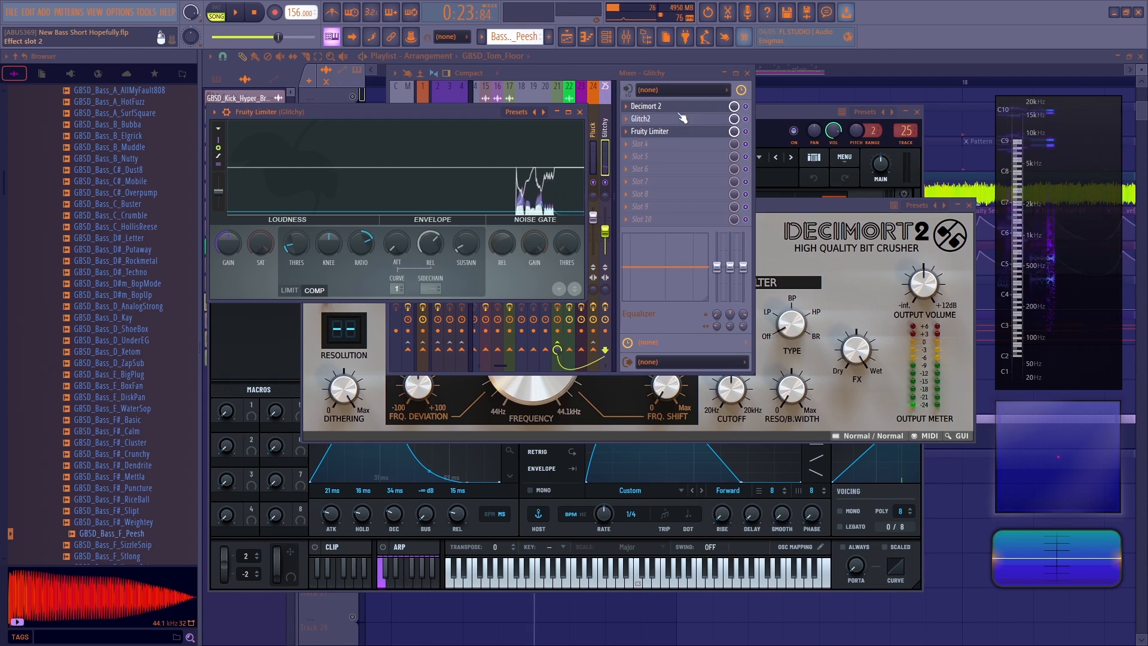
pyautogui.click(746, 74)
pyautogui.click(671, 70)
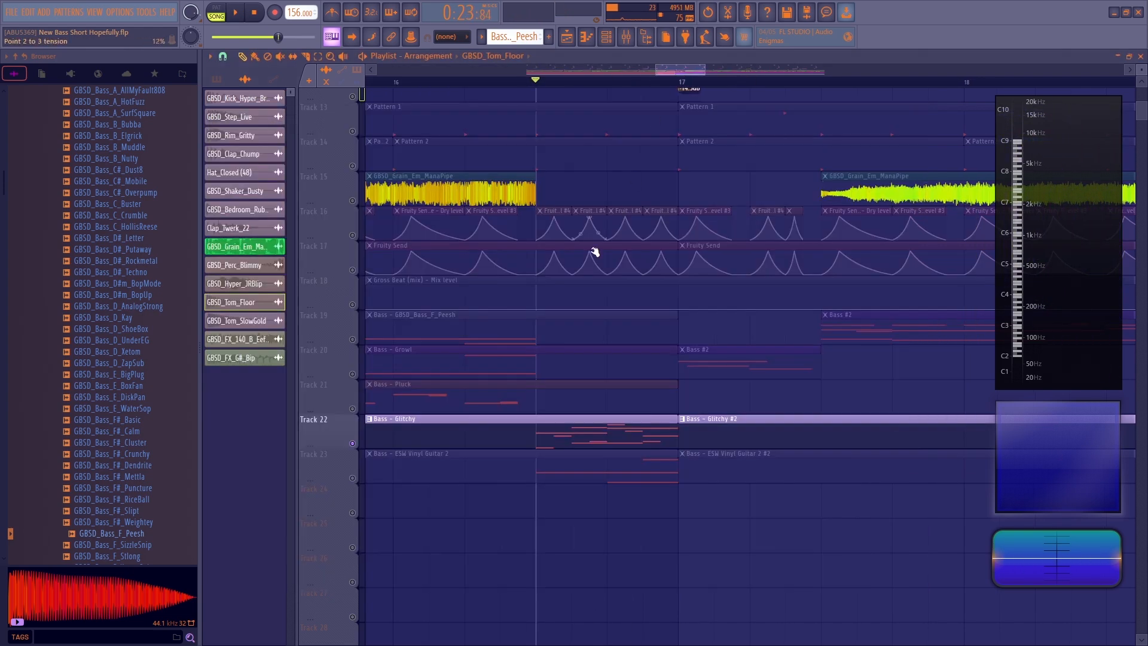
# - Isolate the Glitchy and ESW Vinyl Guitar 2 patterns on Tracks 22 and 23 and play them together
pyautogui.click(357, 477)
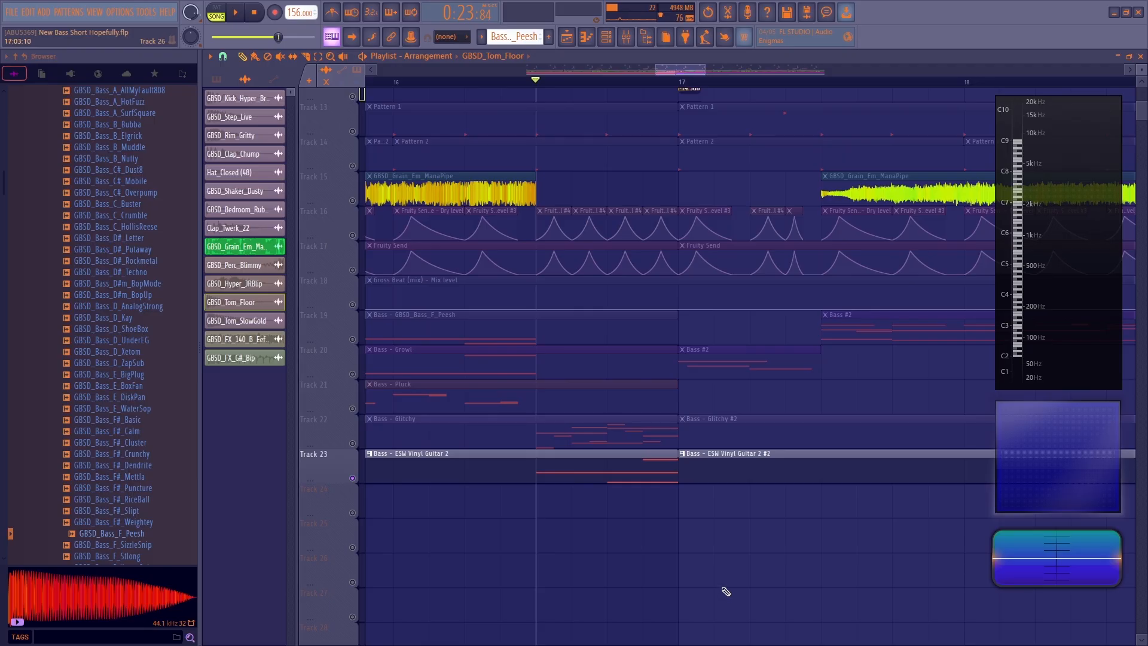
pyautogui.keyDown('ctrl'); pyautogui.click(357, 445); pyautogui.keyUp('ctrl')
pyautogui.press('space')
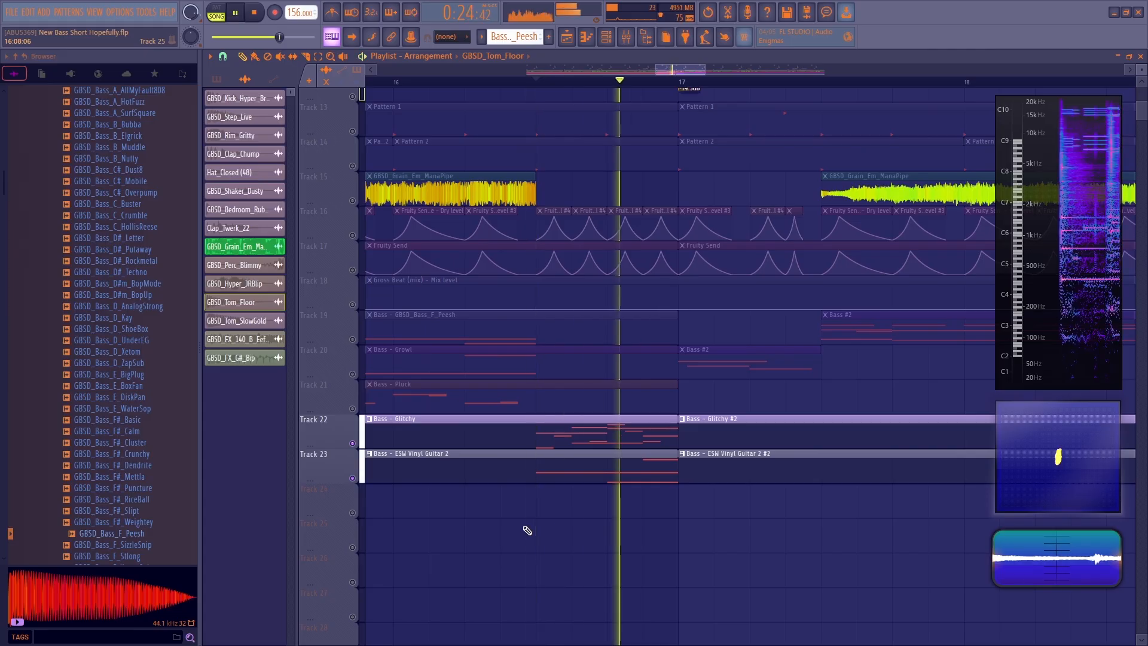
pyautogui.scroll(-3, 711, 74)
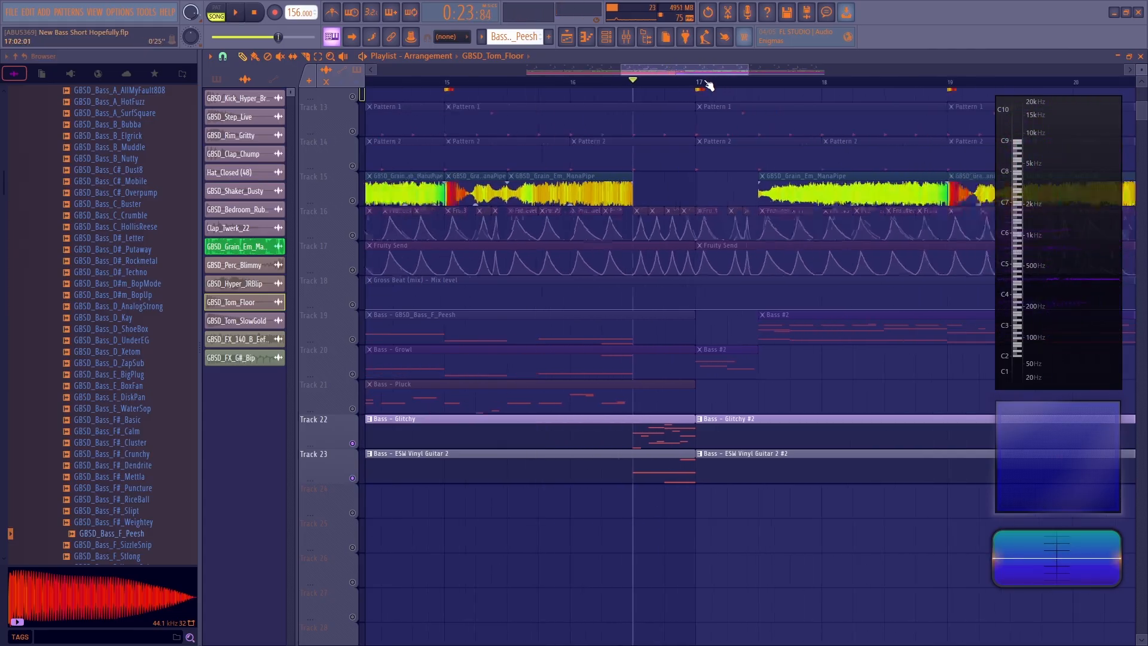
# - Examine the ESW Vinyl Guitar 2 pattern's notes in the piano roll and return to the playlist
pyautogui.doubleClick(615, 476)
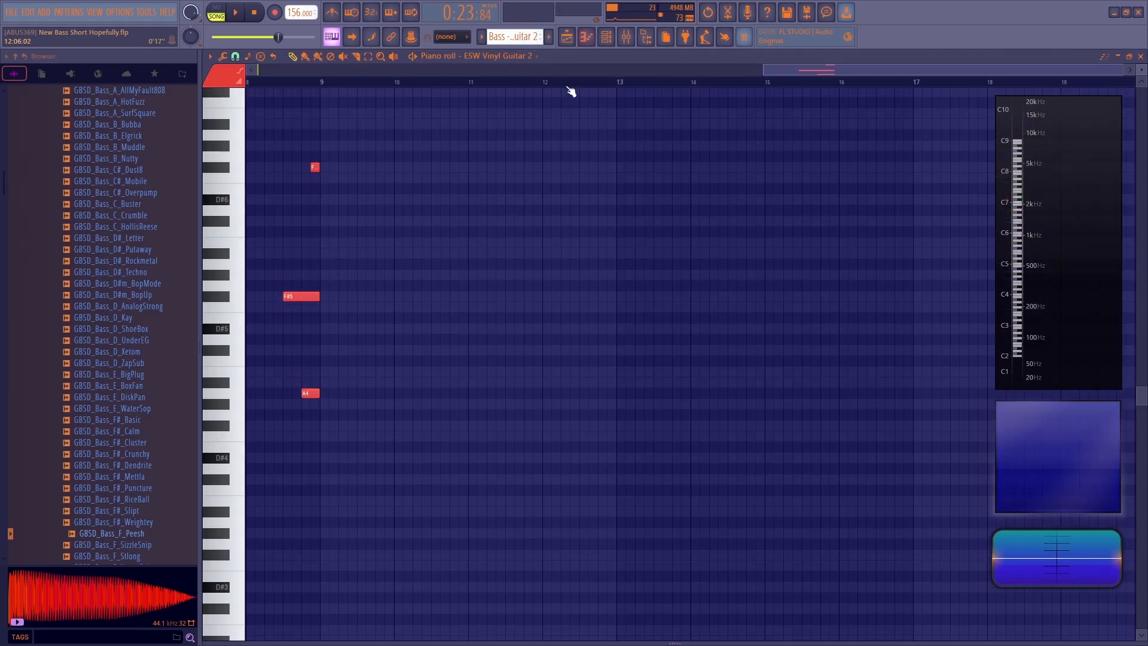
pyautogui.moveTo(819, 66); pyautogui.dragTo(726, 66)
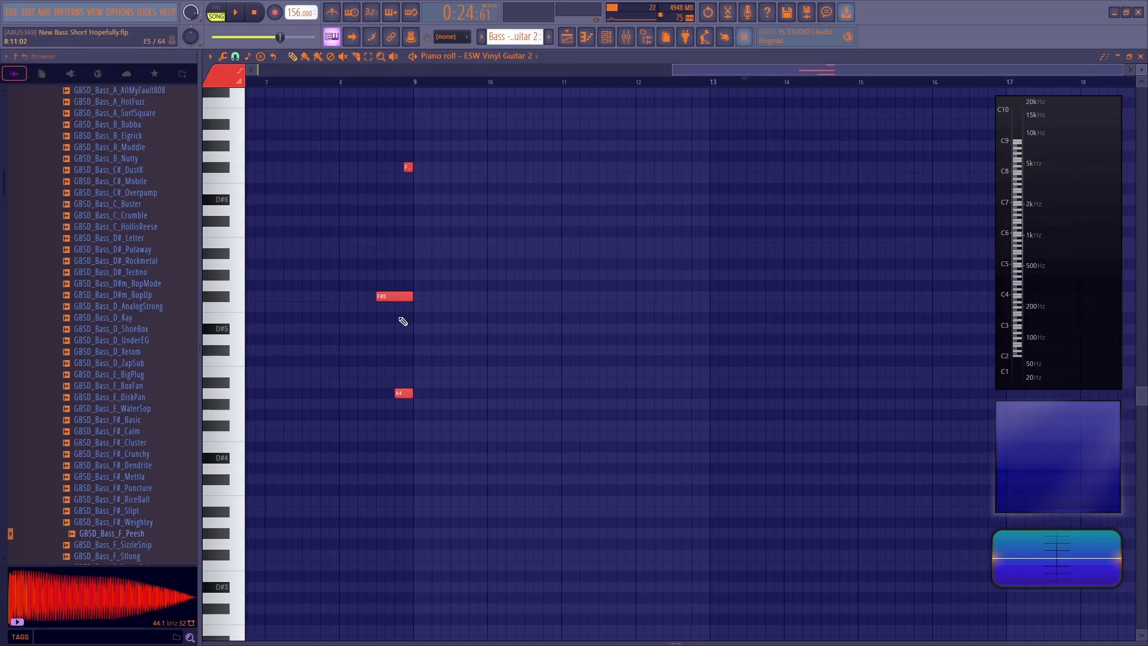
pyautogui.click(567, 39)
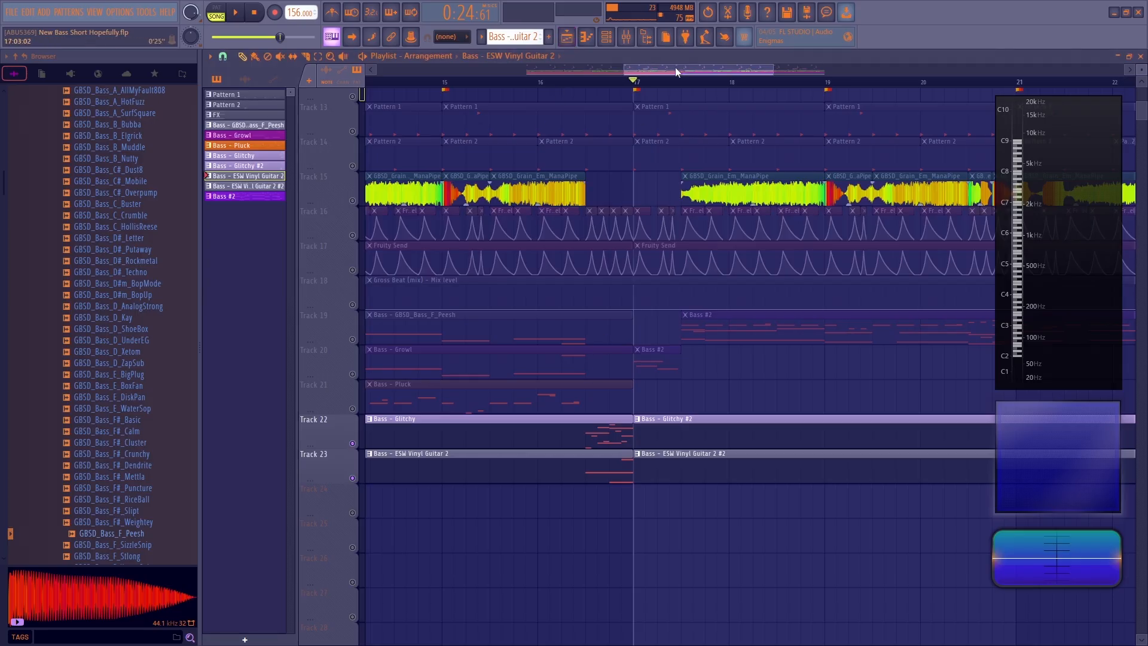
# - Isolate Bass #2 on Track 19 near bar 24 and re-enable Tracks 15 to 18 alongside it
pyautogui.moveTo(677, 70); pyautogui.dragTo(812, 81)
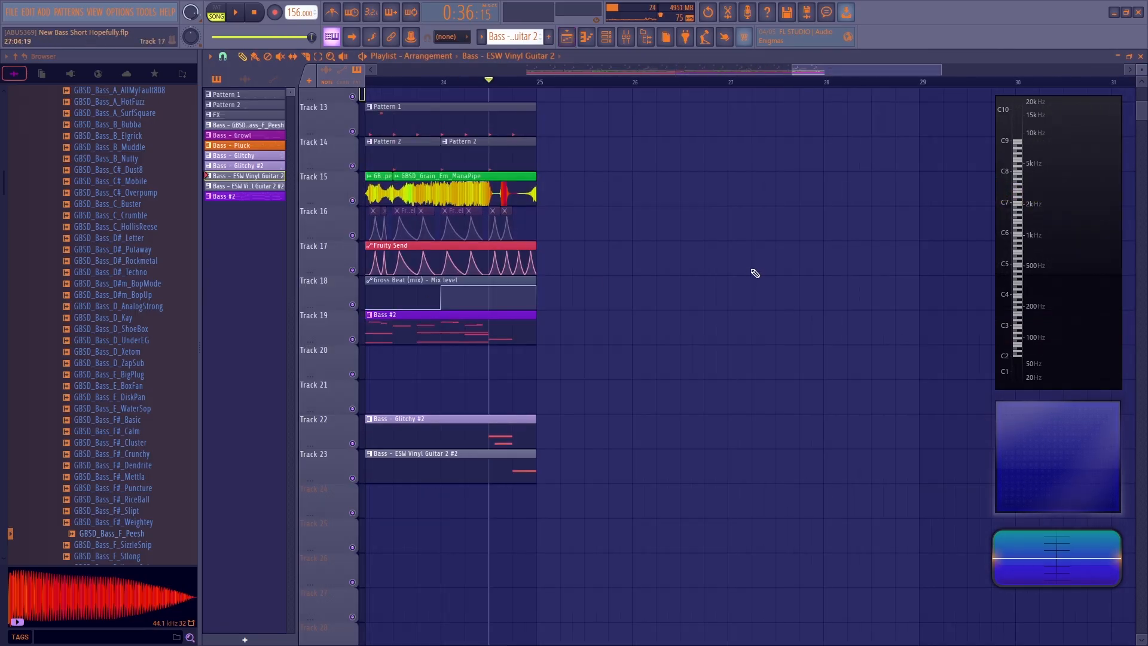
pyautogui.rightClick(353, 340)
pyautogui.moveTo(352, 305); pyautogui.dragTo(359, 201)
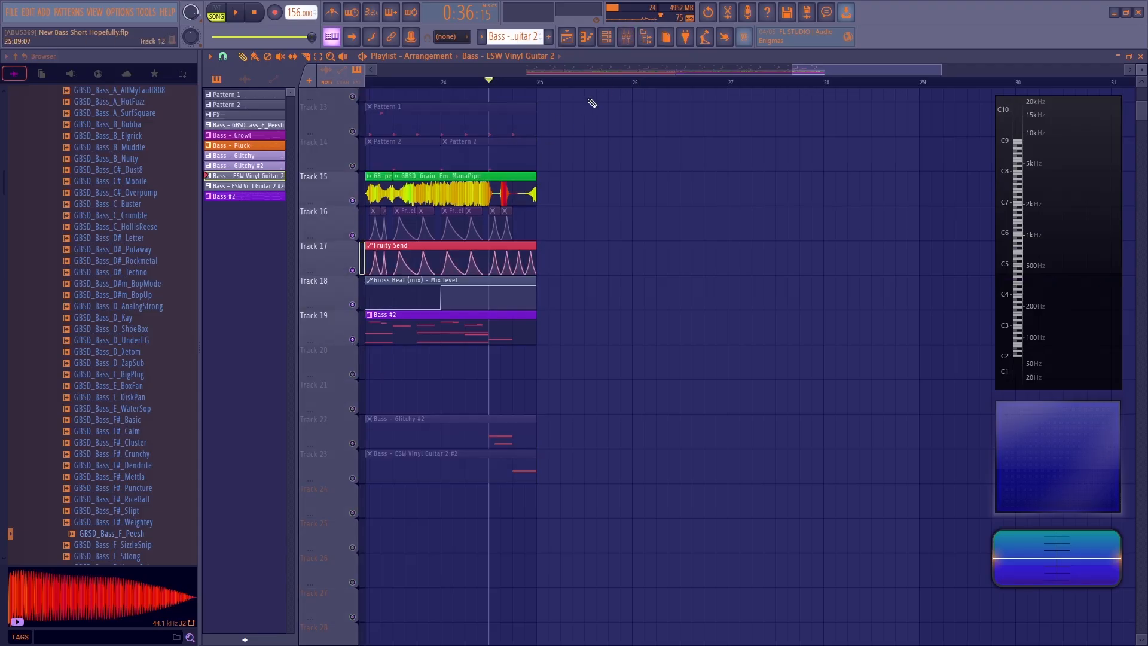
# - Examine Gross Beat's volume and time envelopes in Slot 1 on the mix mixer track and return to the playlist
pyautogui.click(626, 36)
pyautogui.click(656, 108)
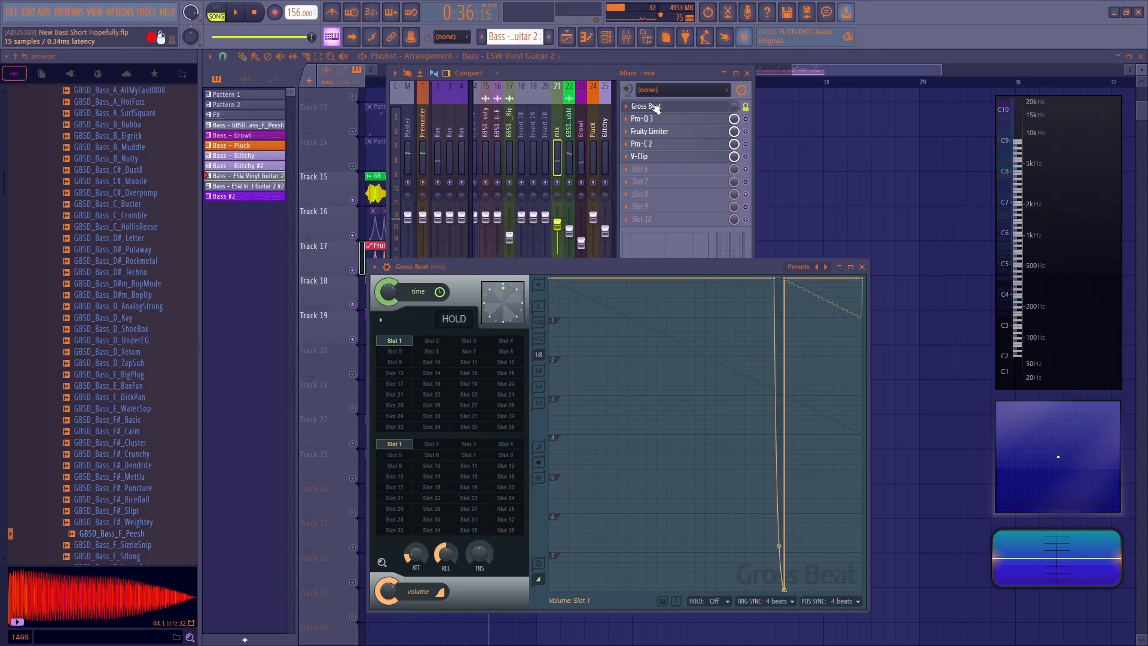
pyautogui.click(406, 345)
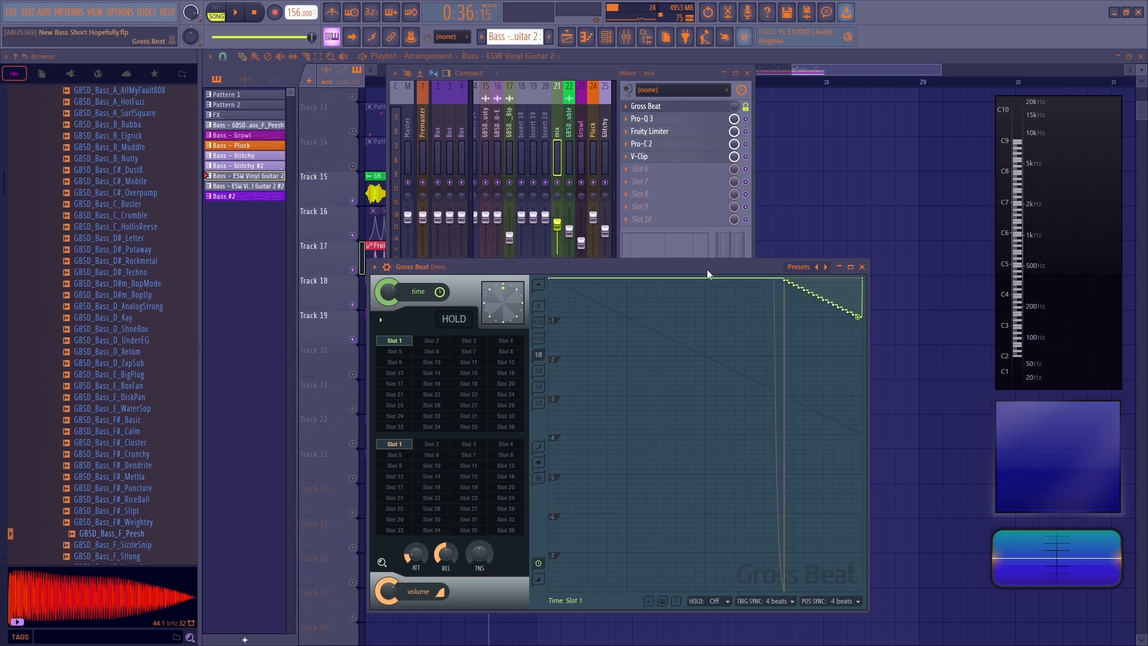
pyautogui.moveTo(708, 273); pyautogui.dragTo(710, 265)
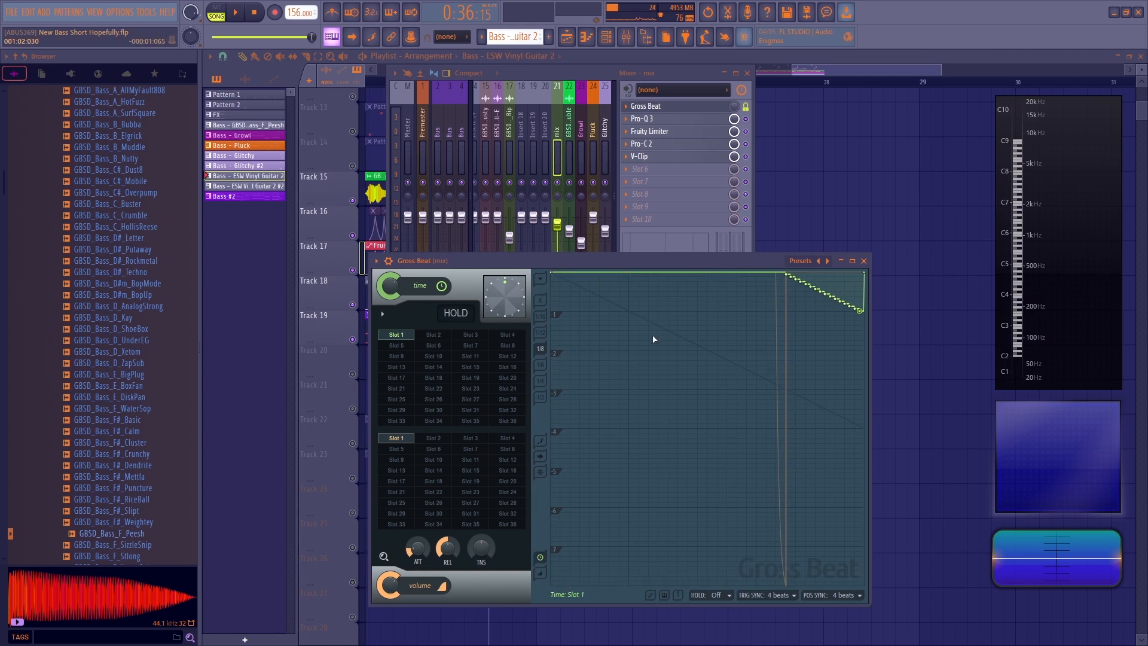
pyautogui.click(840, 199)
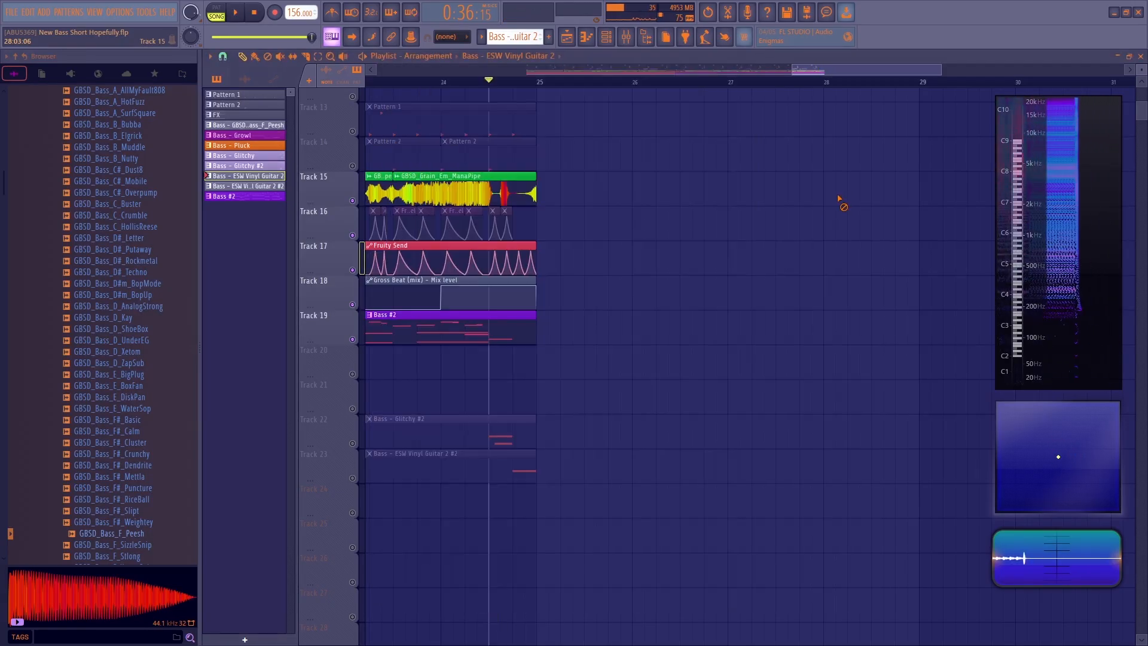
# - Re-enable Tracks 22 and 23 and play the ending with the mixer's mix track in view
pyautogui.click(369, 419)
pyautogui.click(369, 453)
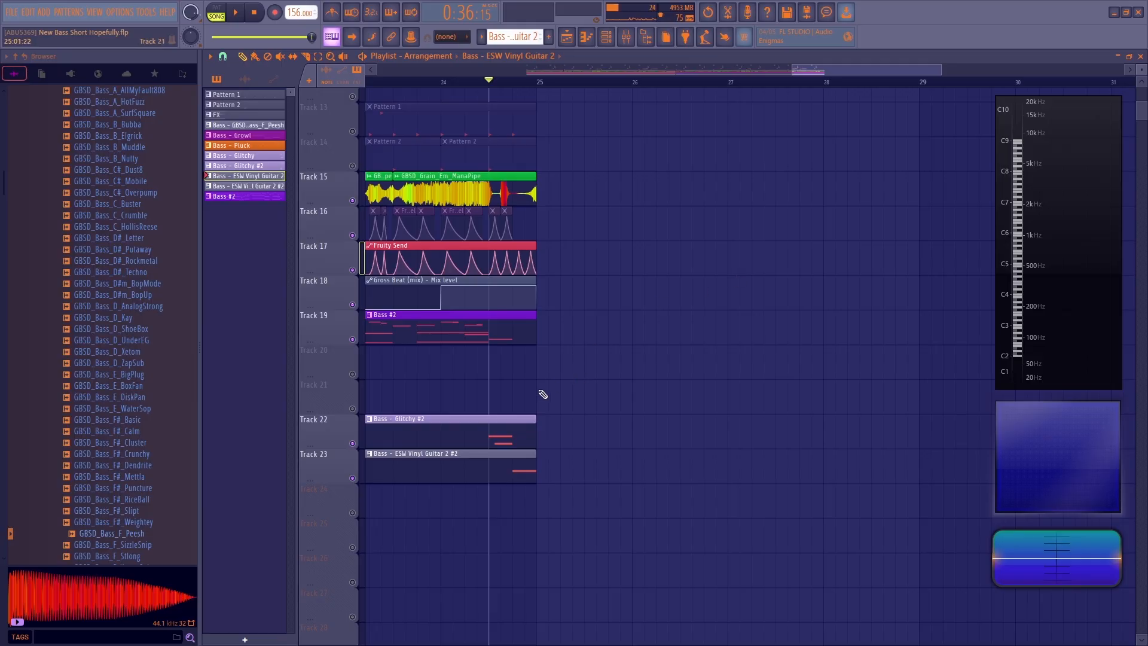
pyautogui.press('F9')
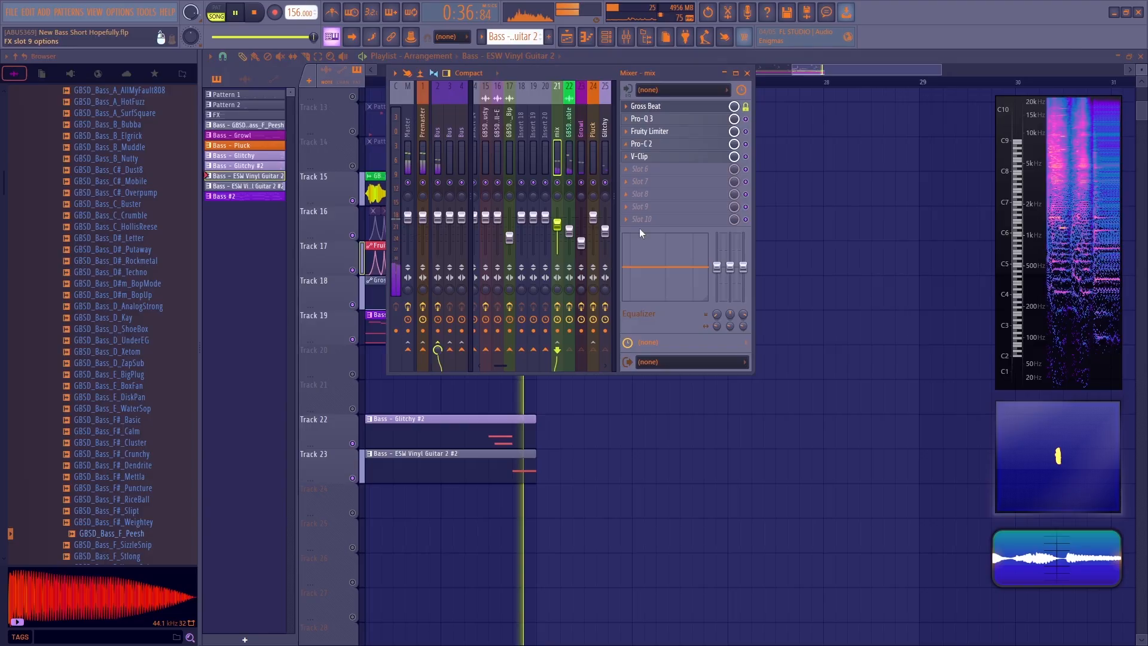
pyautogui.click(504, 435)
# - Audition the Glitchy #2 and ESW Vinyl Guitar 2 #2 patterns on Tracks 22 and 23 with the other tracks muted
pyautogui.keyDown('ctrl'); pyautogui.click(352, 444); pyautogui.keyUp('ctrl')
pyautogui.press('space')
pyautogui.press('space')
pyautogui.keyDown('ctrl'); pyautogui.click(353, 478); pyautogui.keyUp('ctrl')
pyautogui.press('space')
pyautogui.press('space')
# - Review Gross Beat's time envelope on the mix mixer track again, then close the plugin and mixer
pyautogui.moveTo(835, 77); pyautogui.dragTo(670, 86)
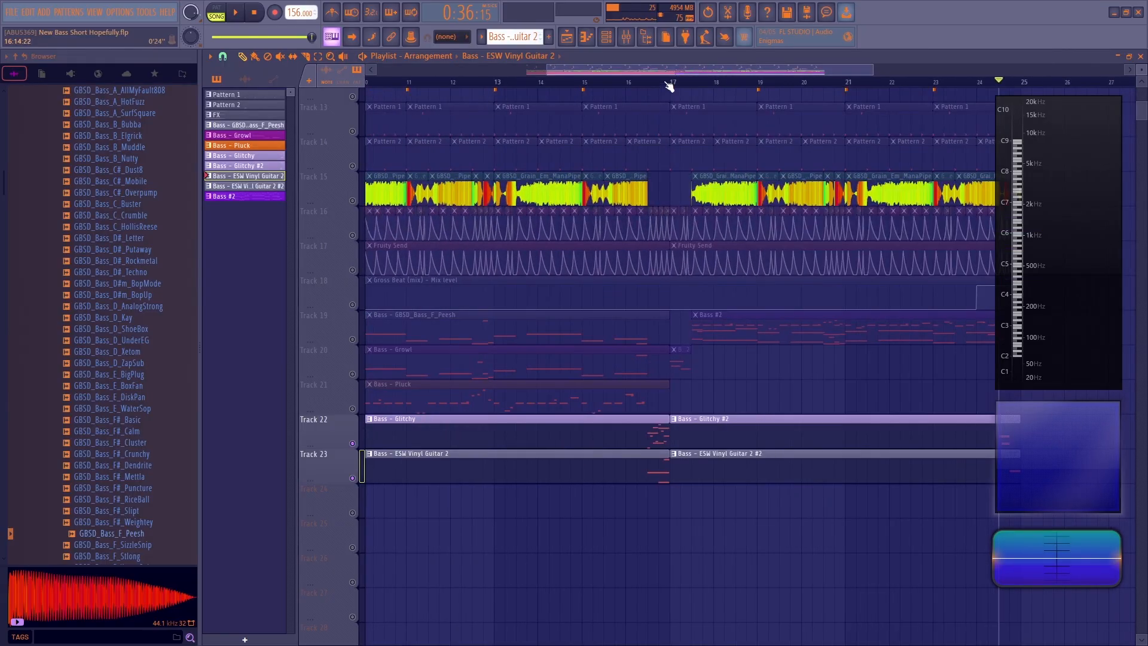
pyautogui.click(627, 37)
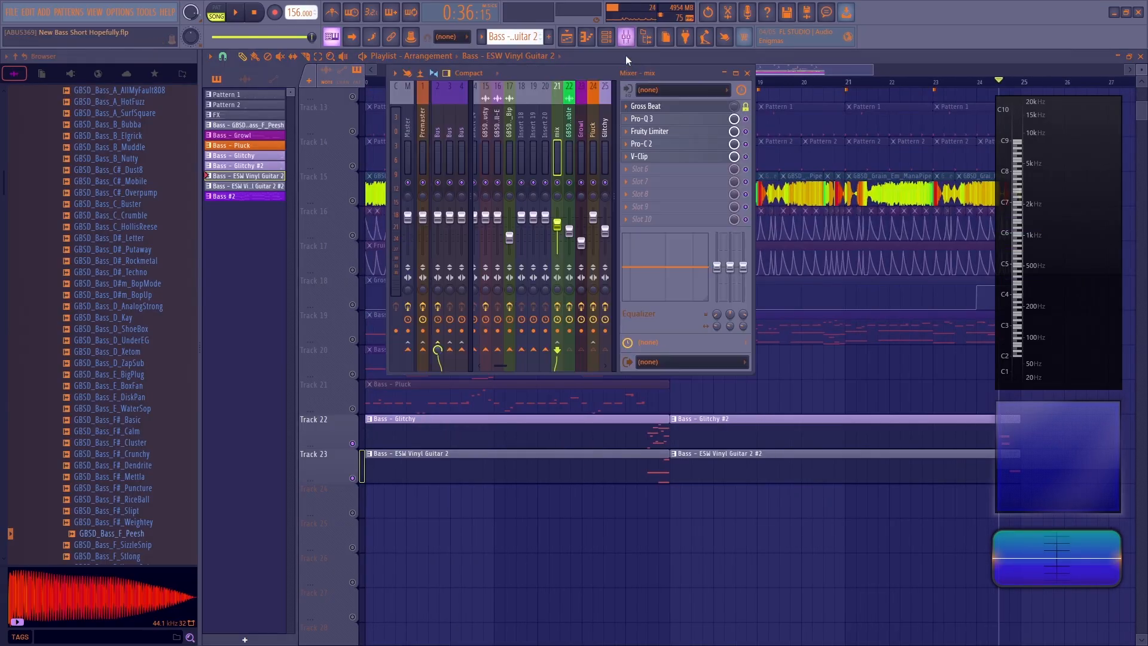
pyautogui.click(690, 107)
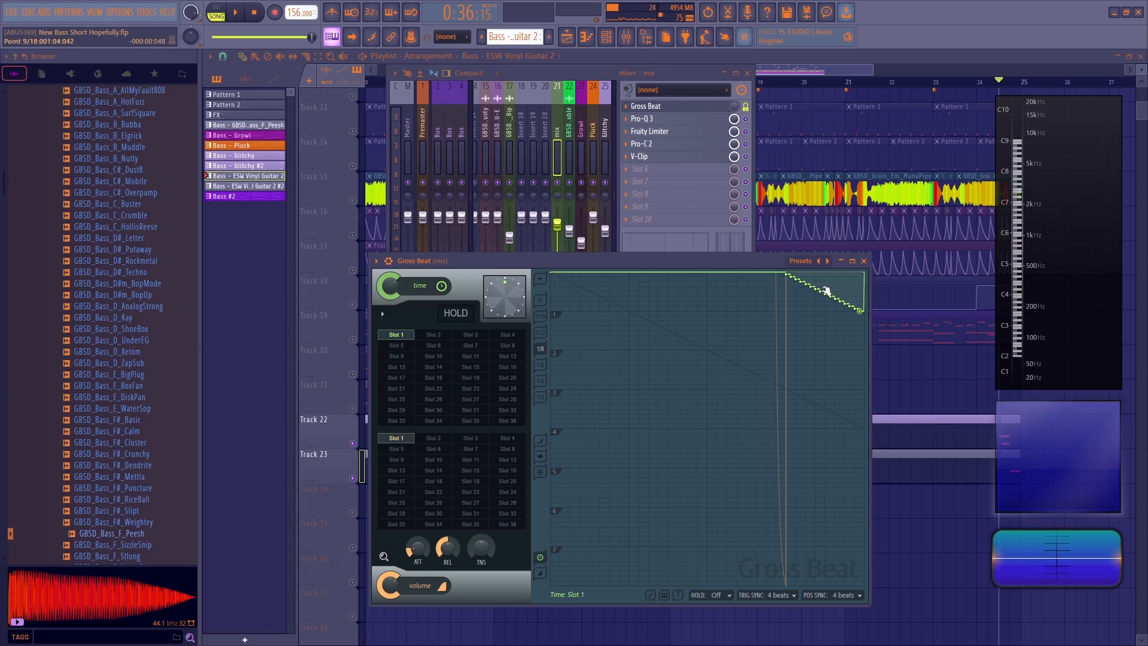
pyautogui.click(801, 261)
pyautogui.click(805, 253)
pyautogui.click(864, 261)
pyautogui.click(747, 73)
# - Place the playback position at bar 17 and isolate Track 20 with the Growl and Bass #2 patterns
pyautogui.moveTo(733, 81); pyautogui.dragTo(782, 81)
pyautogui.click(520, 83)
pyautogui.scroll(4, 521, 83)
pyautogui.doubleClick(370, 385)
# - Filter the channel rack to Unsorted, open the Growl channel on mixer track 11 in Serum 2 and play it
pyautogui.click(635, 186)
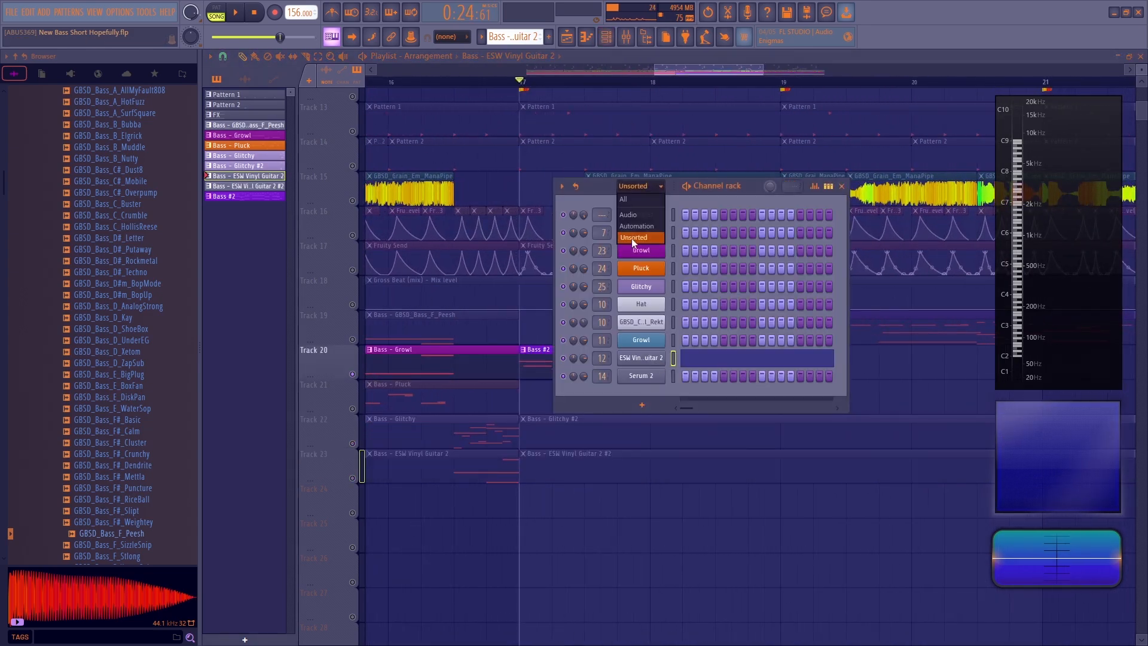
pyautogui.click(632, 238)
pyautogui.click(643, 341)
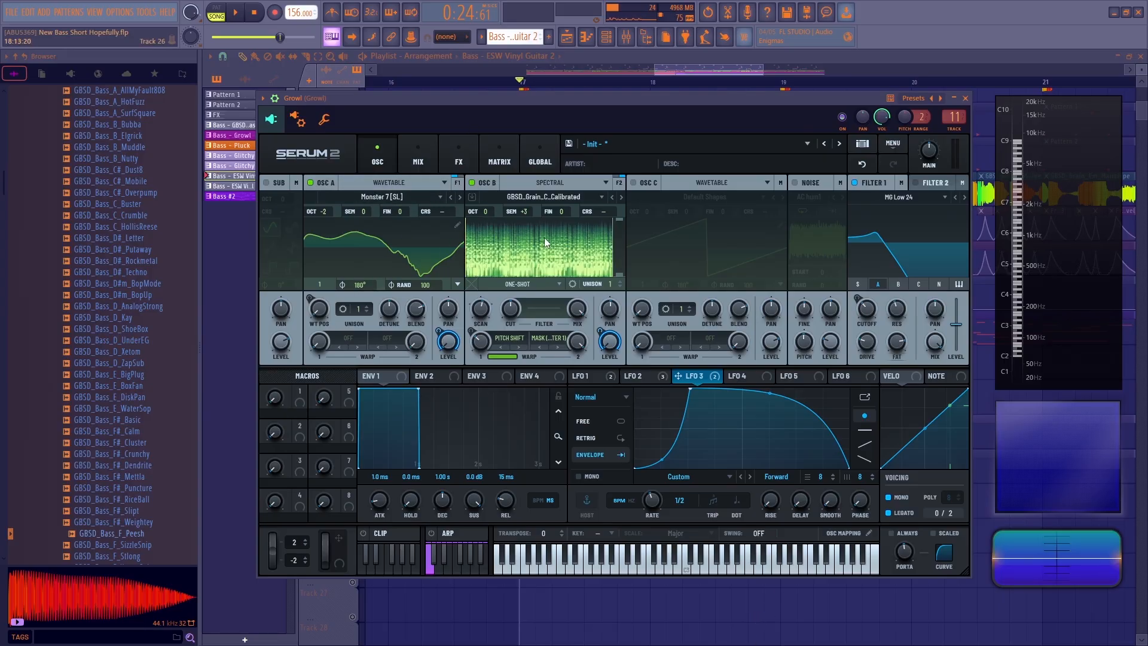
pyautogui.press('space')
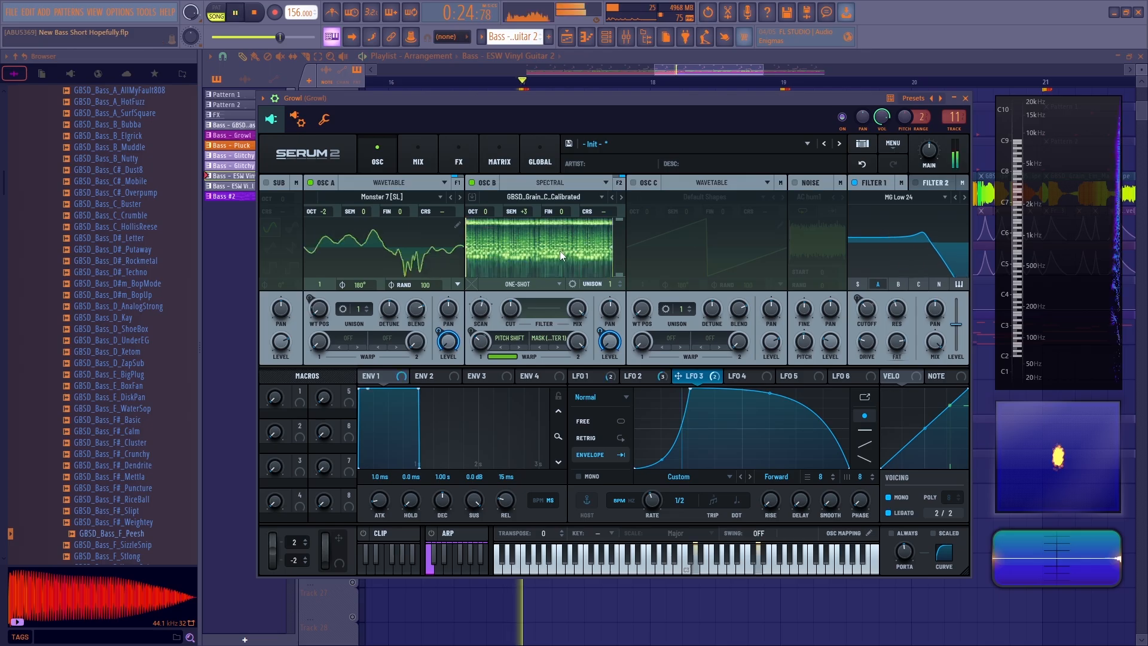
pyautogui.press('space')
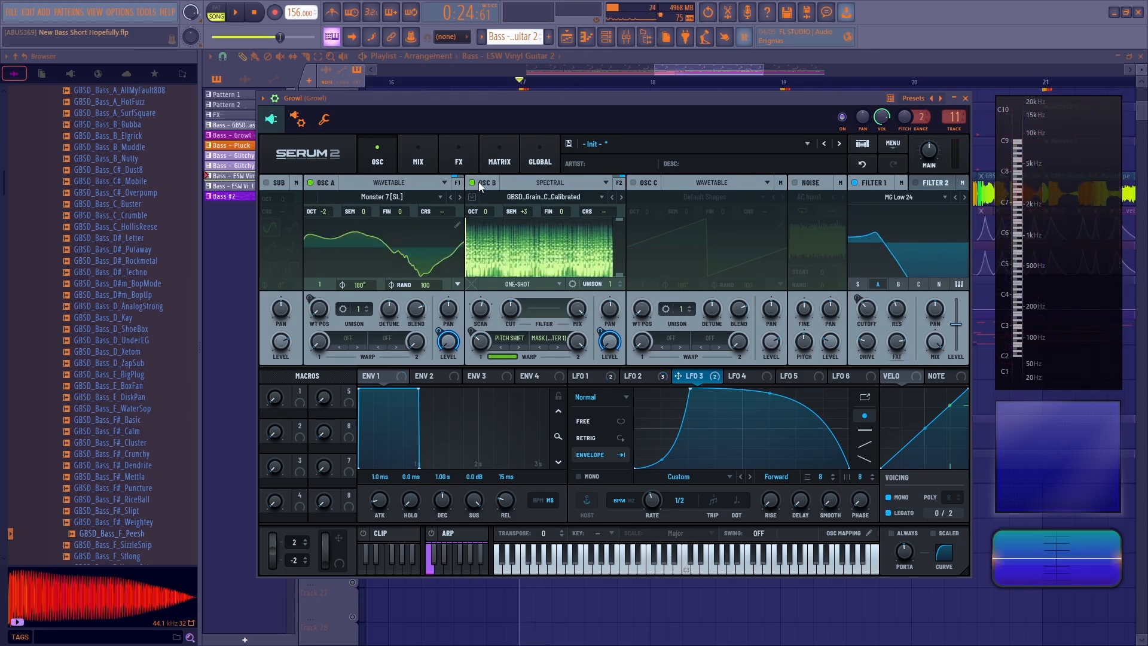
# - Inspect the modulation targets of LFO 3, LFO 2 and LFO 1 in the Growl patch, plus the Growl mixer track's effects
pyautogui.rightClick(714, 375)
pyautogui.rightClick(651, 376)
pyautogui.click(668, 422)
pyautogui.rightClick(601, 375)
pyautogui.click(625, 415)
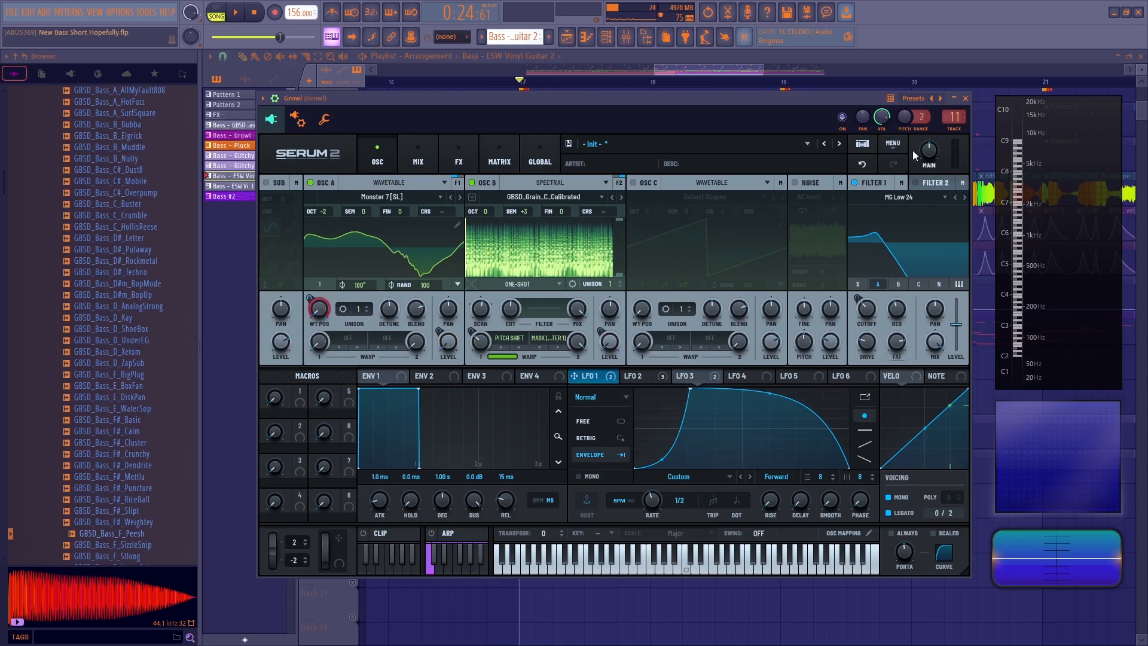
pyautogui.doubleClick(954, 114)
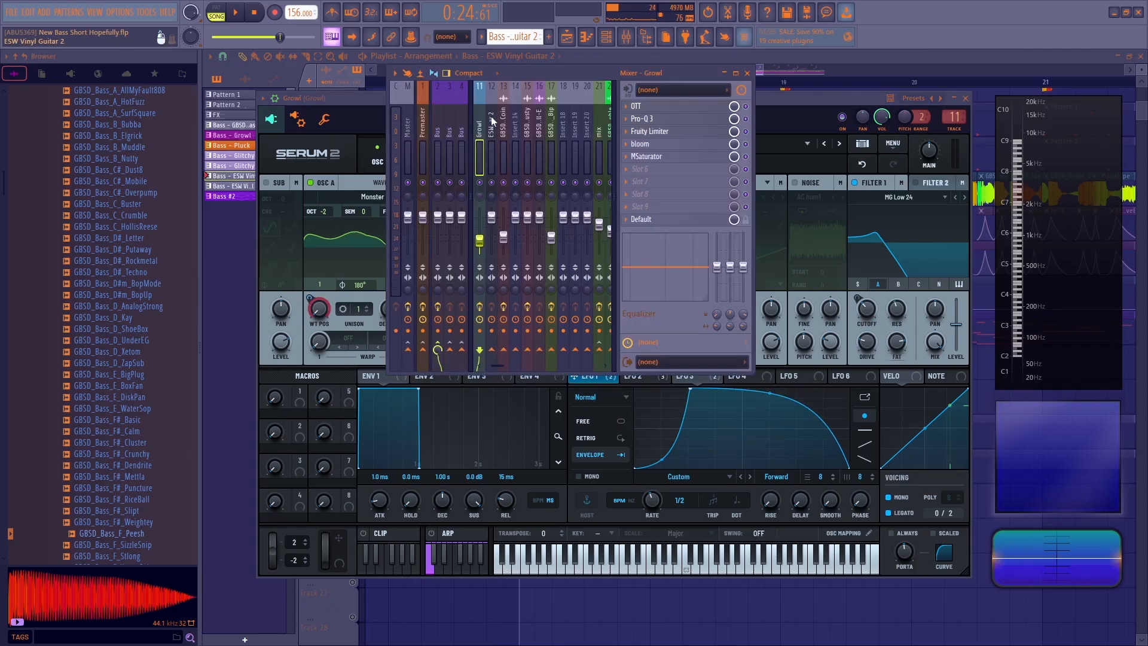
pyautogui.click(747, 73)
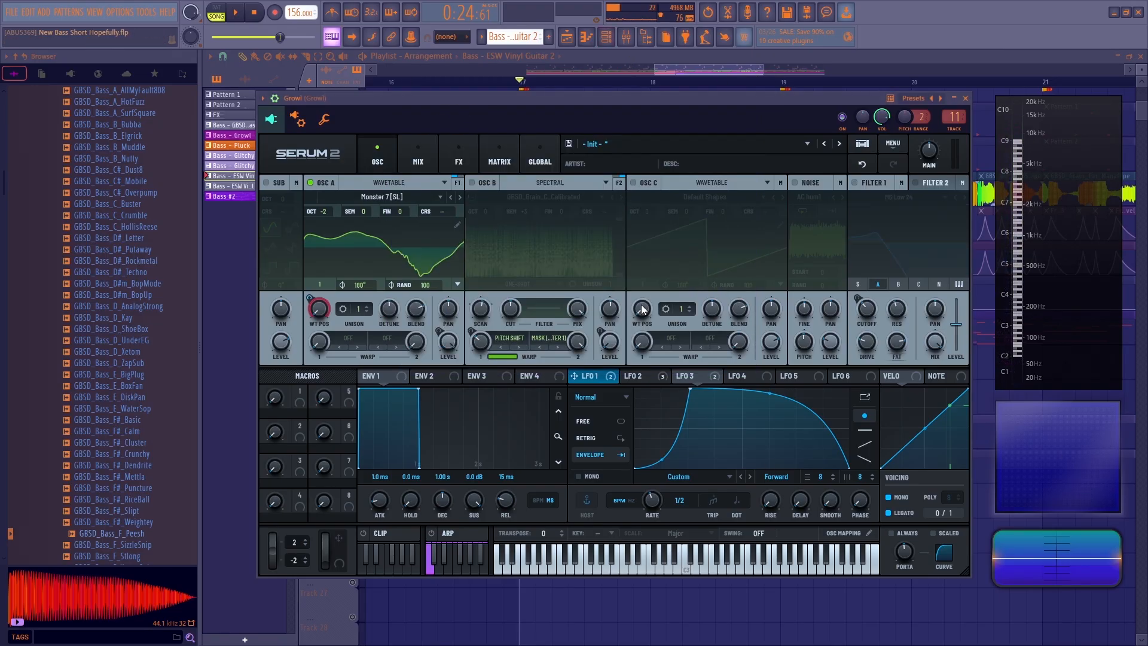
# - Play the Growl patch with only Oscillator A sounding, then switch Oscillator B back on
pyautogui.press('space')
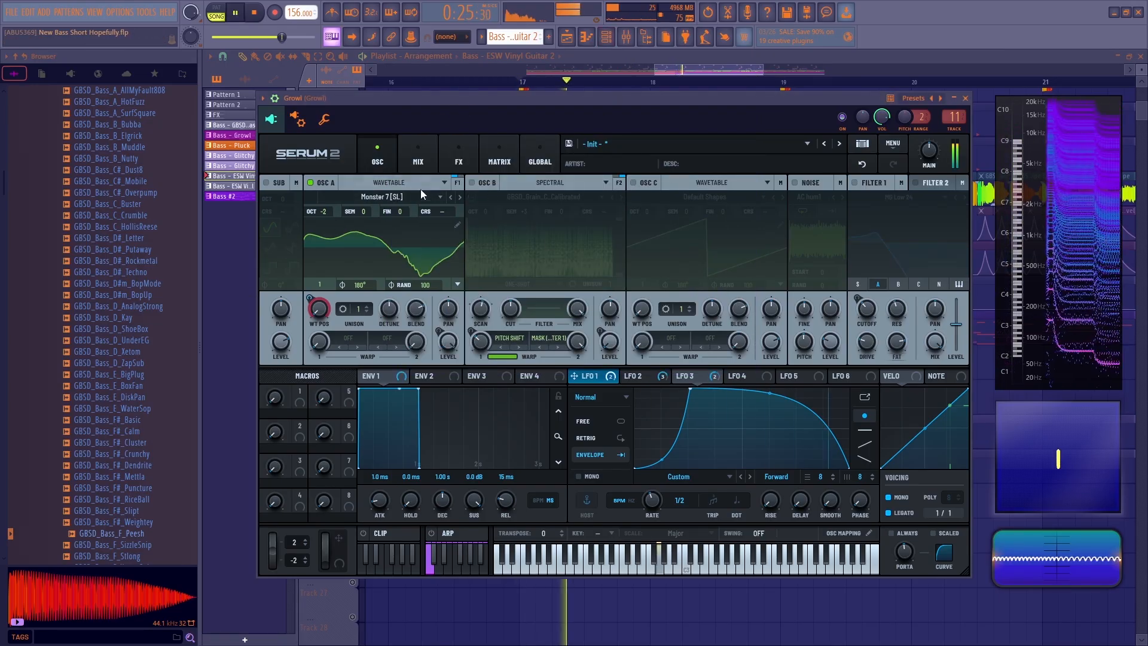
pyautogui.press('space')
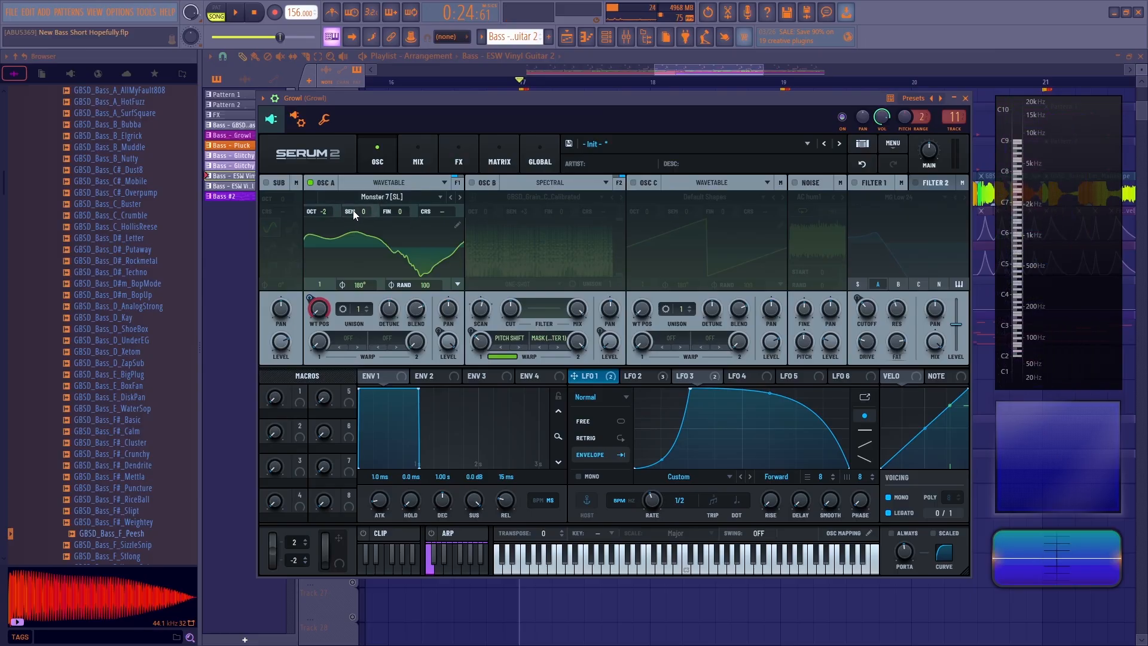
pyautogui.click(475, 185)
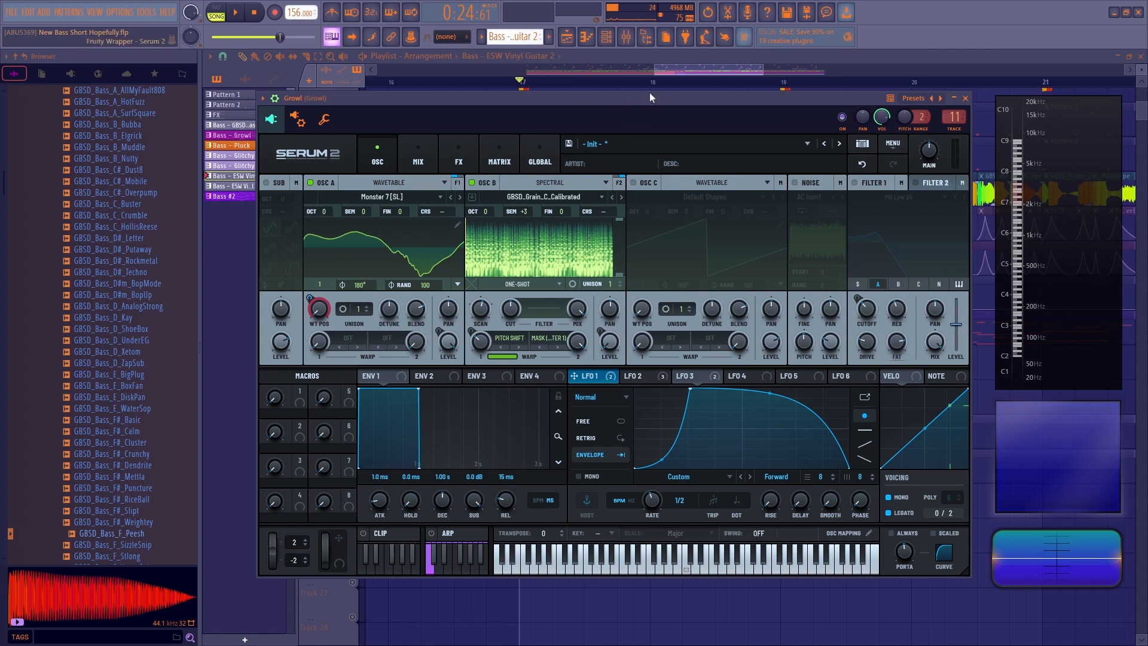
# - Open Track 20's Bass #2 pattern in the piano roll and examine the Growl channel's opening notes
pyautogui.click(586, 37)
pyautogui.click(567, 37)
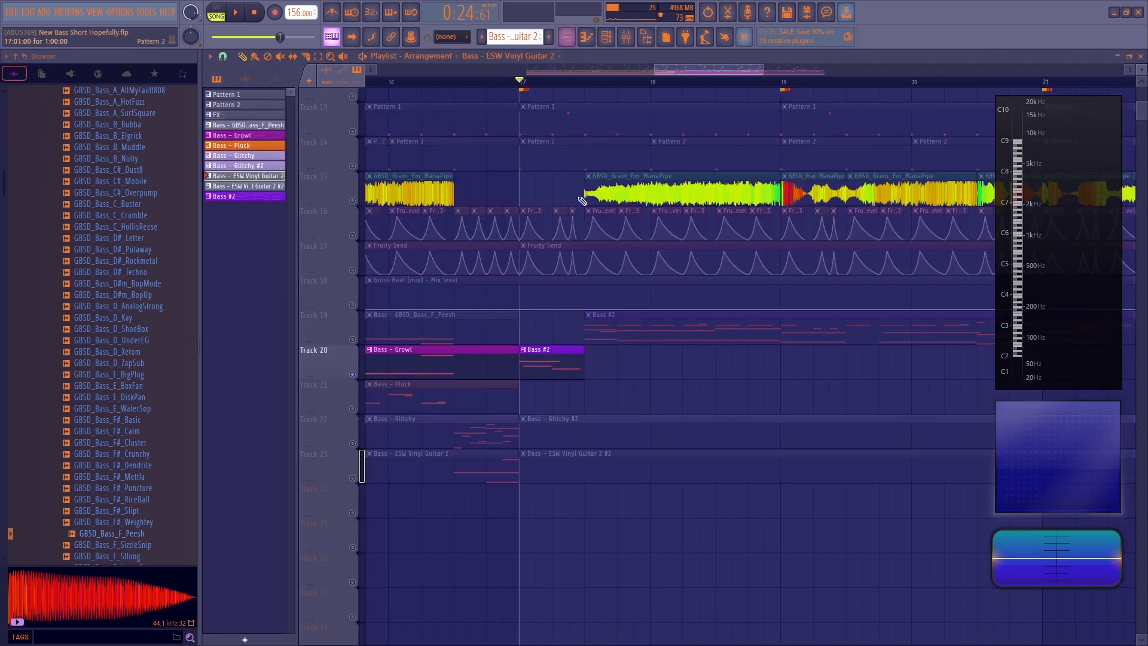
pyautogui.doubleClick(551, 352)
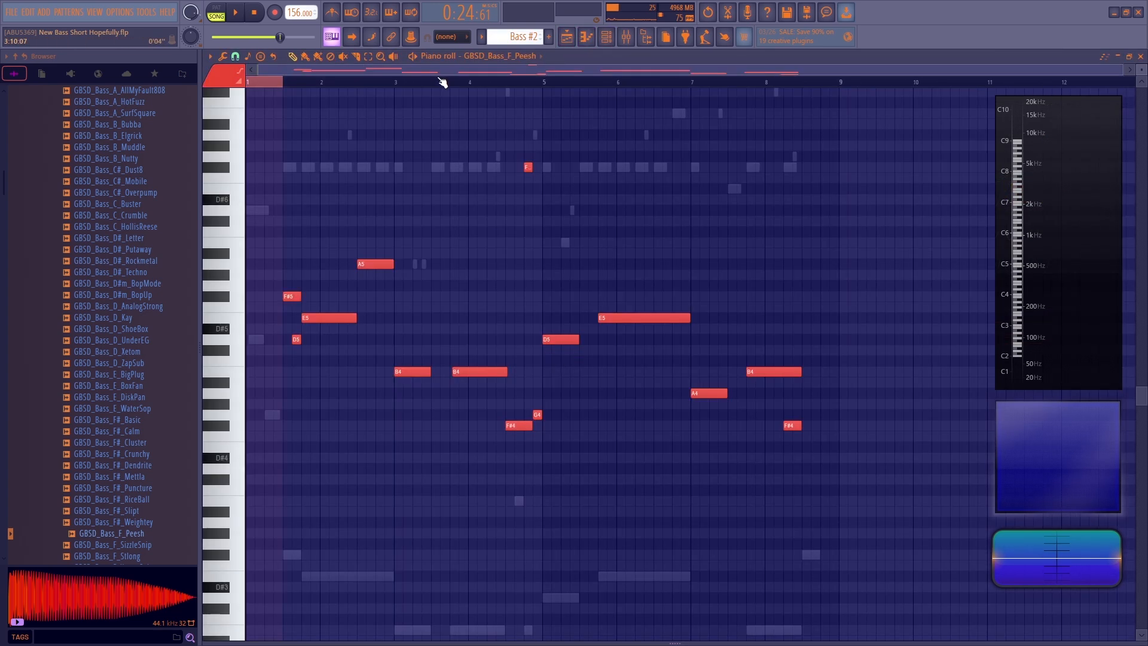
pyautogui.scroll(6, 445, 71)
pyautogui.moveTo(444, 71); pyautogui.dragTo(317, 76)
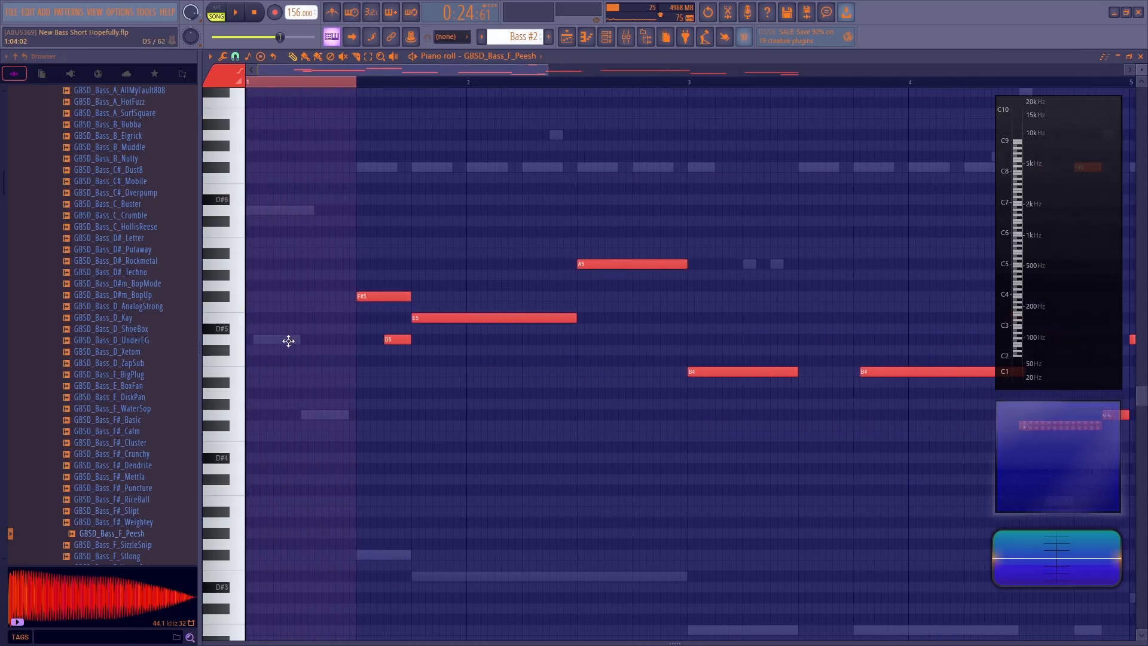
pyautogui.rightClick(289, 342)
pyautogui.scroll(-2, 377, 83)
pyautogui.scroll(-3, 378, 69)
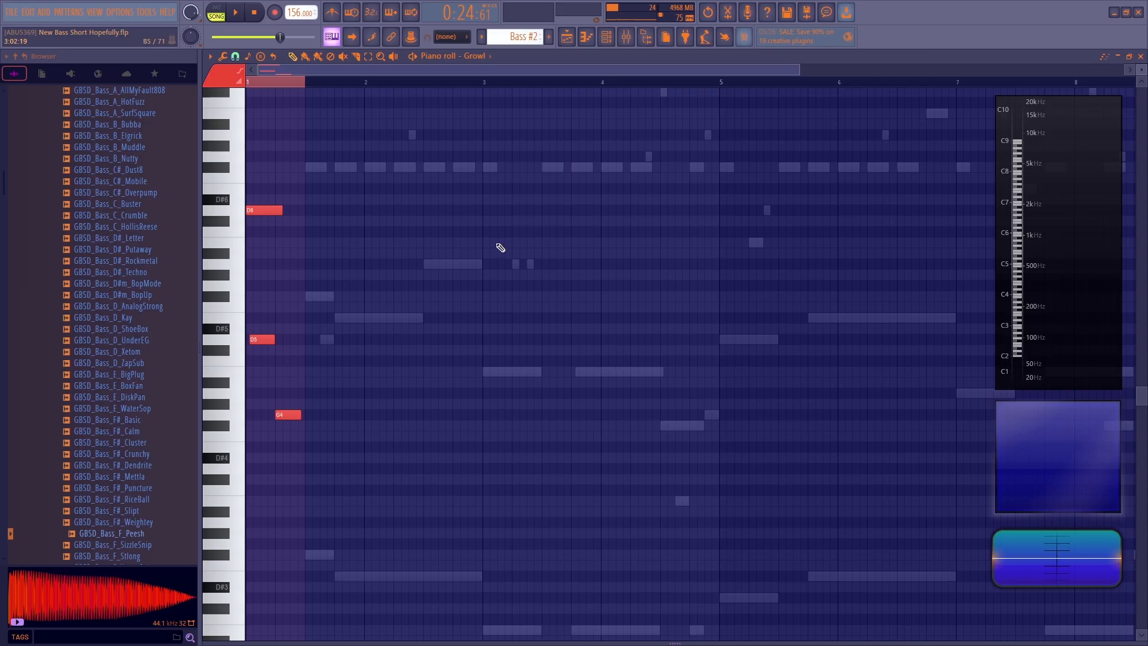
# - Set Oscillator A's octave to -3 in the Growl patch and return to the piano roll
pyautogui.click(606, 38)
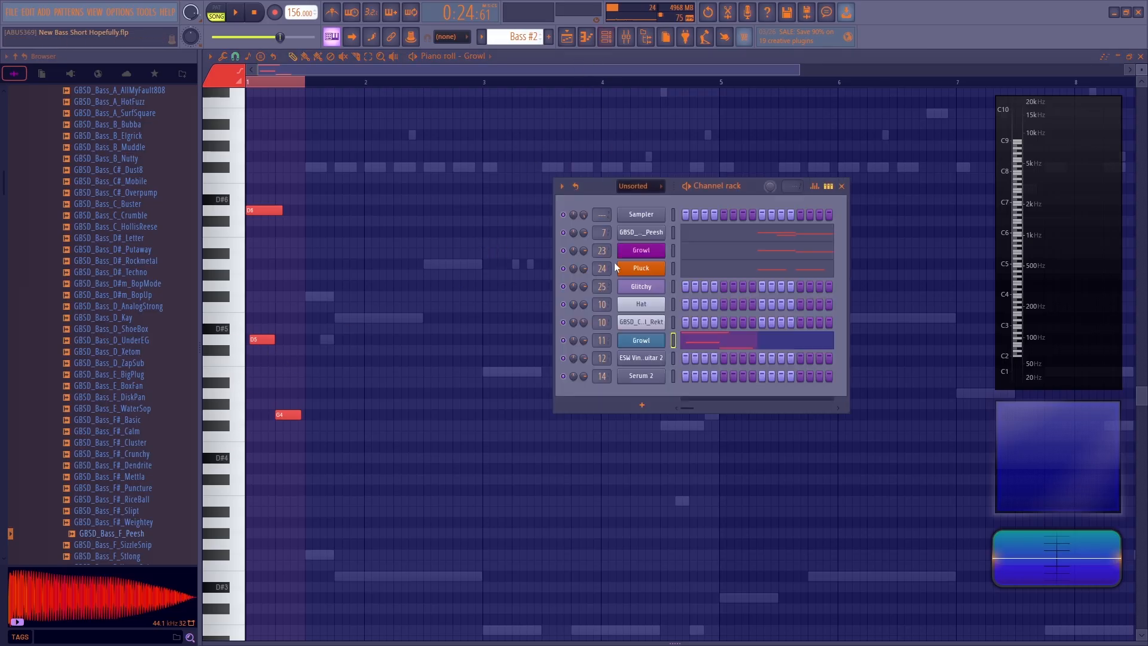
pyautogui.click(650, 341)
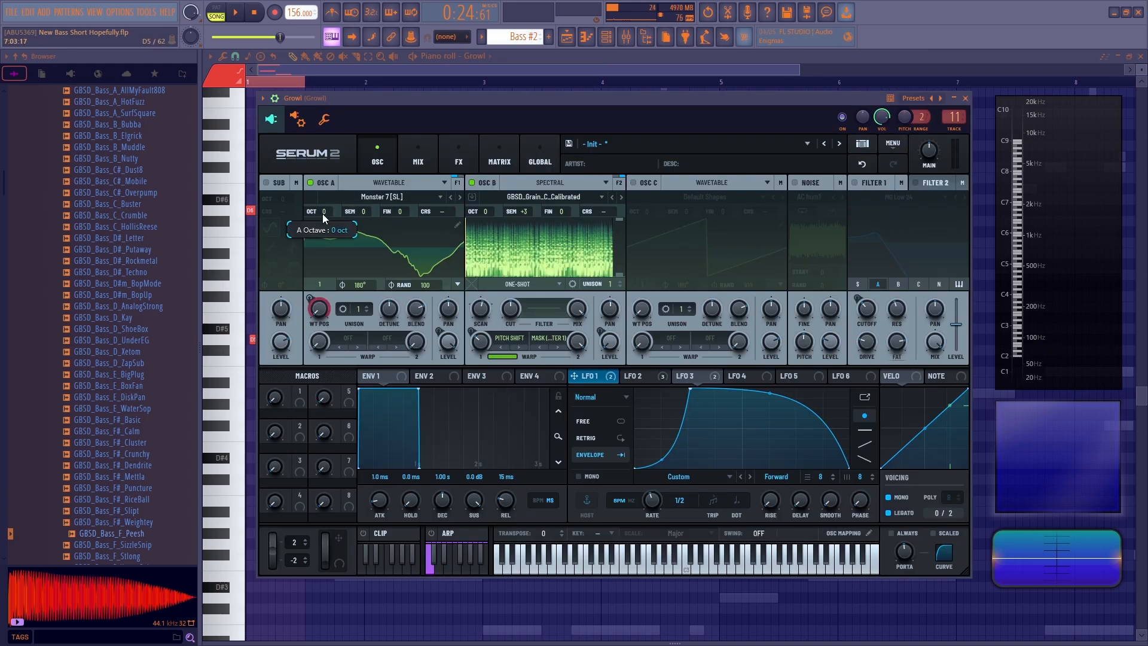
pyautogui.moveTo(325, 249); pyautogui.dragTo(330, 275)
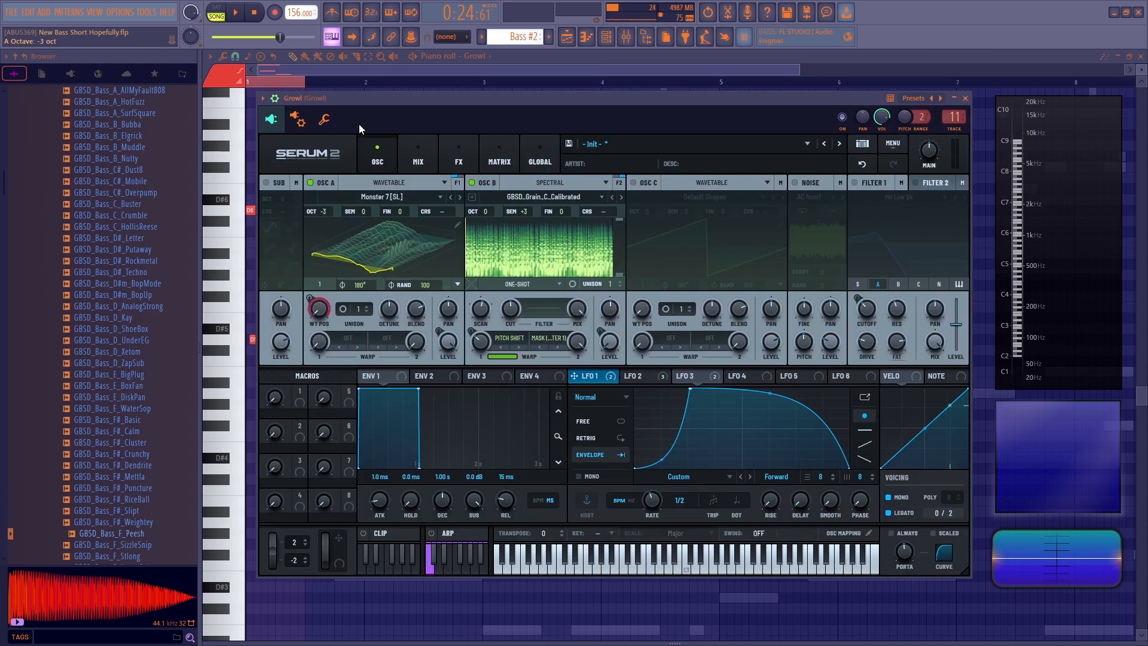
pyautogui.press('Escape')
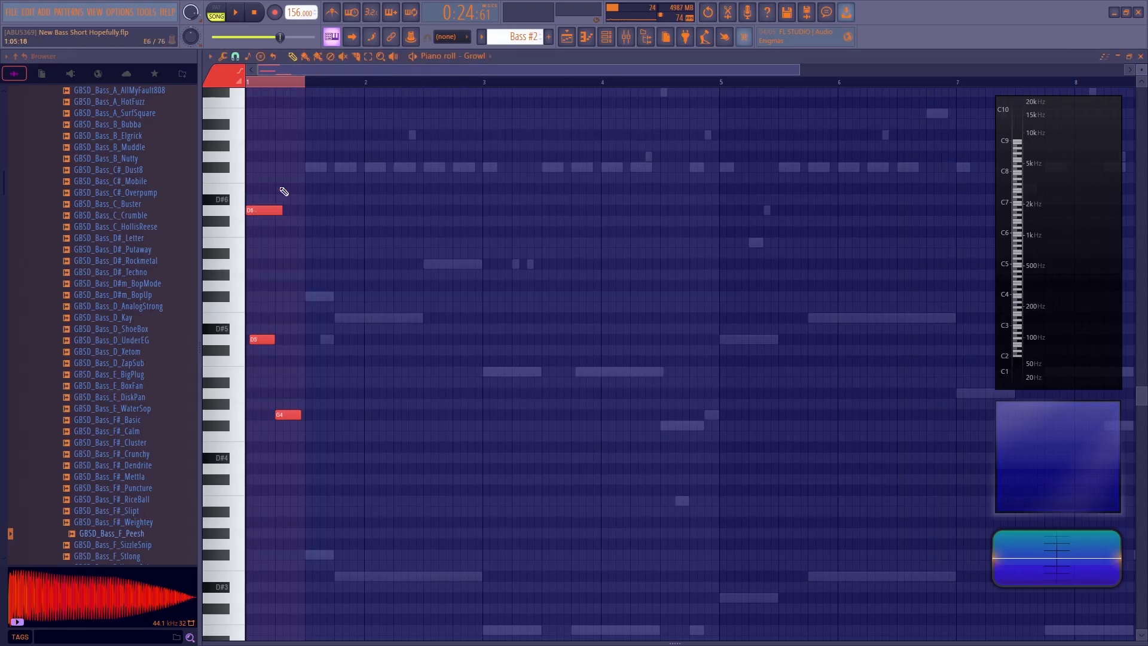
# - Compare the notes of the Pluck, GBSD_Bass_F_Peesh and both Growl channels in the Bass #2 piano roll
pyautogui.doubleClick(347, 168)
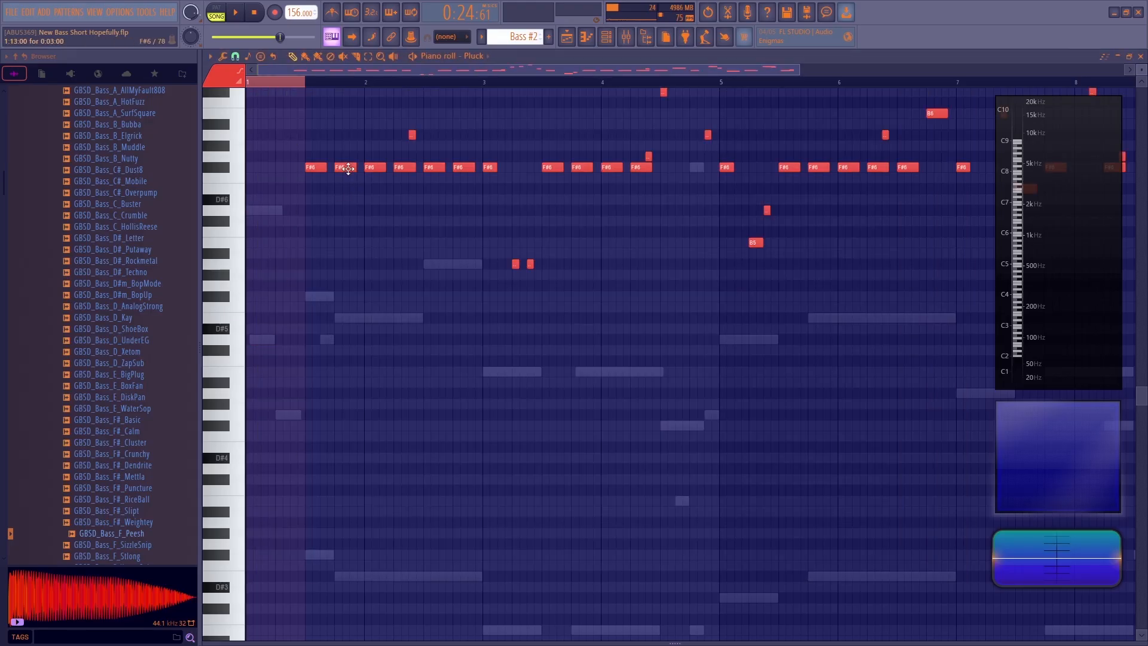
pyautogui.doubleClick(359, 317)
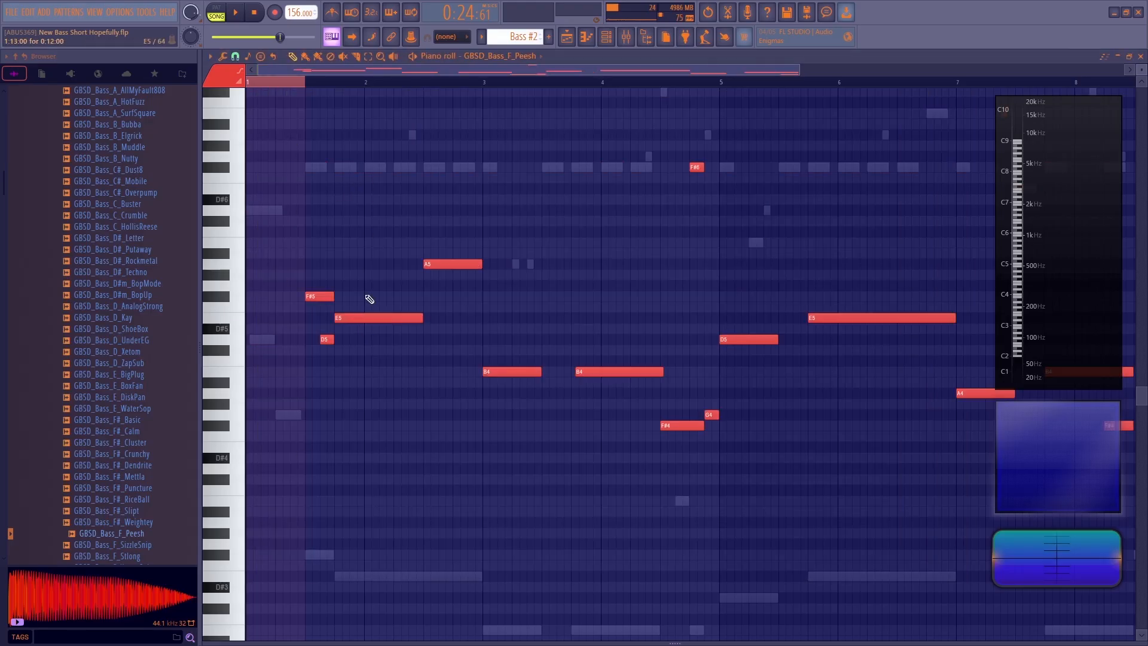
pyautogui.scroll(-4, 395, 337)
pyautogui.doubleClick(379, 446)
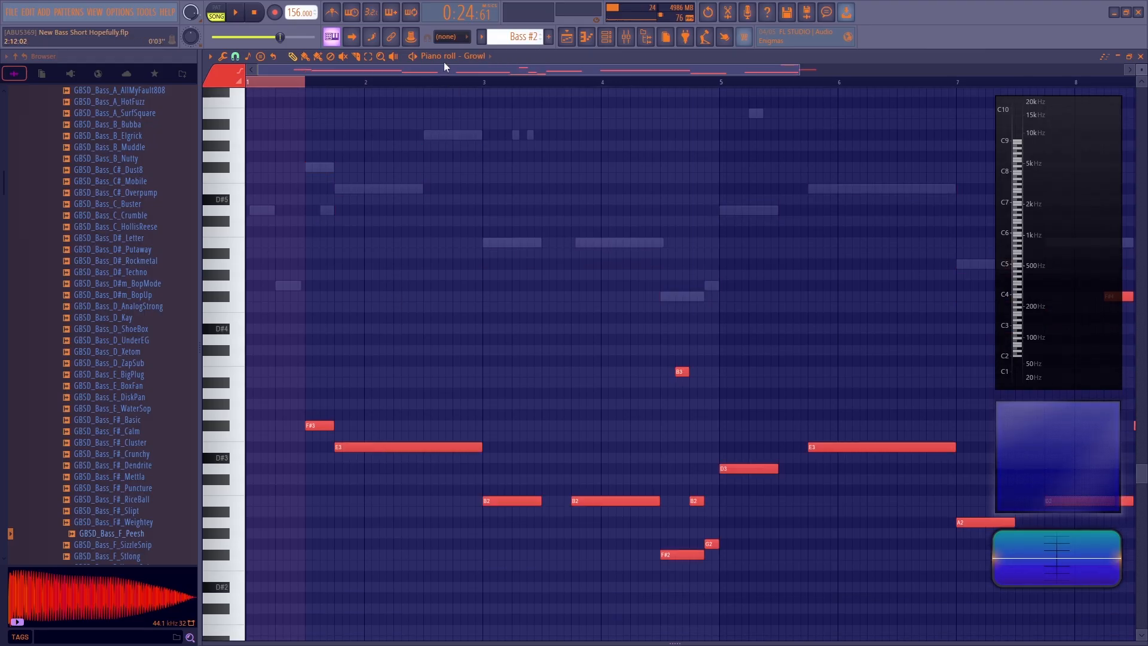
pyautogui.scroll(2, 354, 73)
pyautogui.moveTo(354, 72); pyautogui.dragTo(335, 72)
pyautogui.scroll(1, 329, 240)
pyautogui.doubleClick(276, 242)
# - Set Oscillator A's octave to -2 in the Growl patch, close it and audition the opening D6 note
pyautogui.click(615, 36)
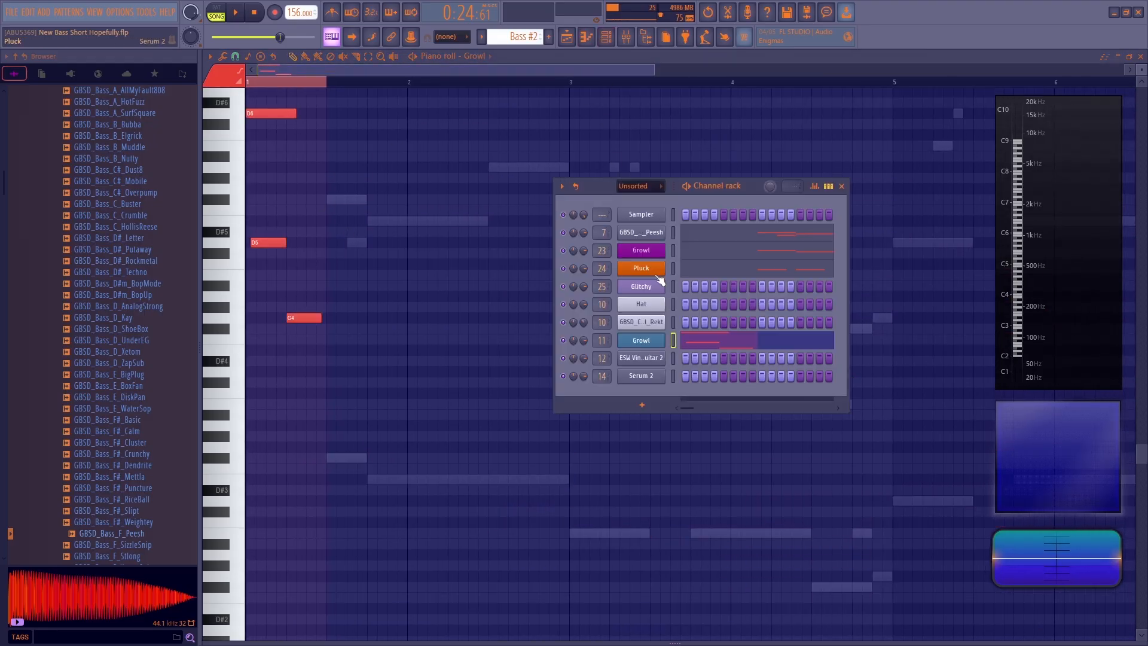
pyautogui.click(654, 339)
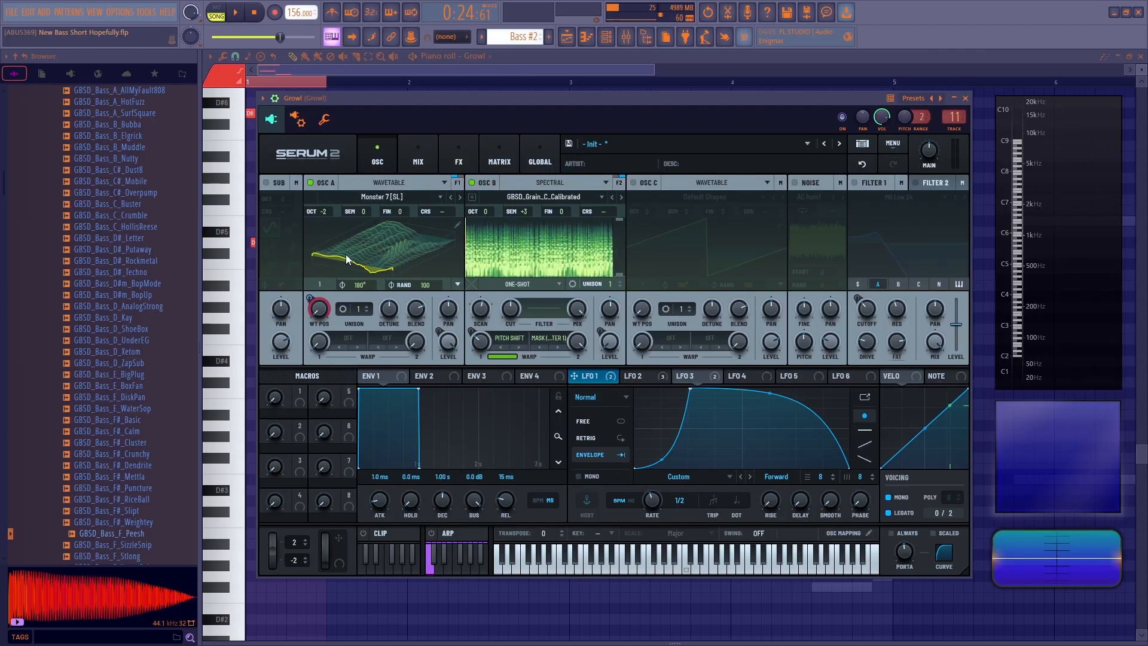
pyautogui.press('Escape')
pyautogui.click(277, 113)
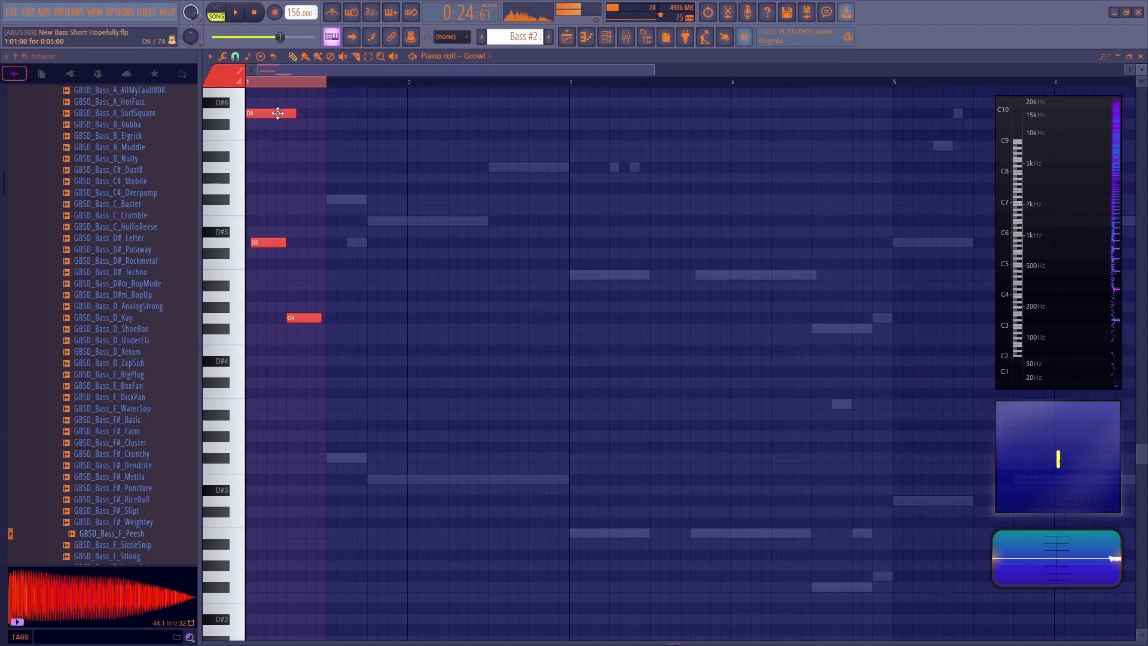
# - Mute the Growl channel's three opening notes and draw a half-bar D5 note from the start of bar 1
pyautogui.press('space')
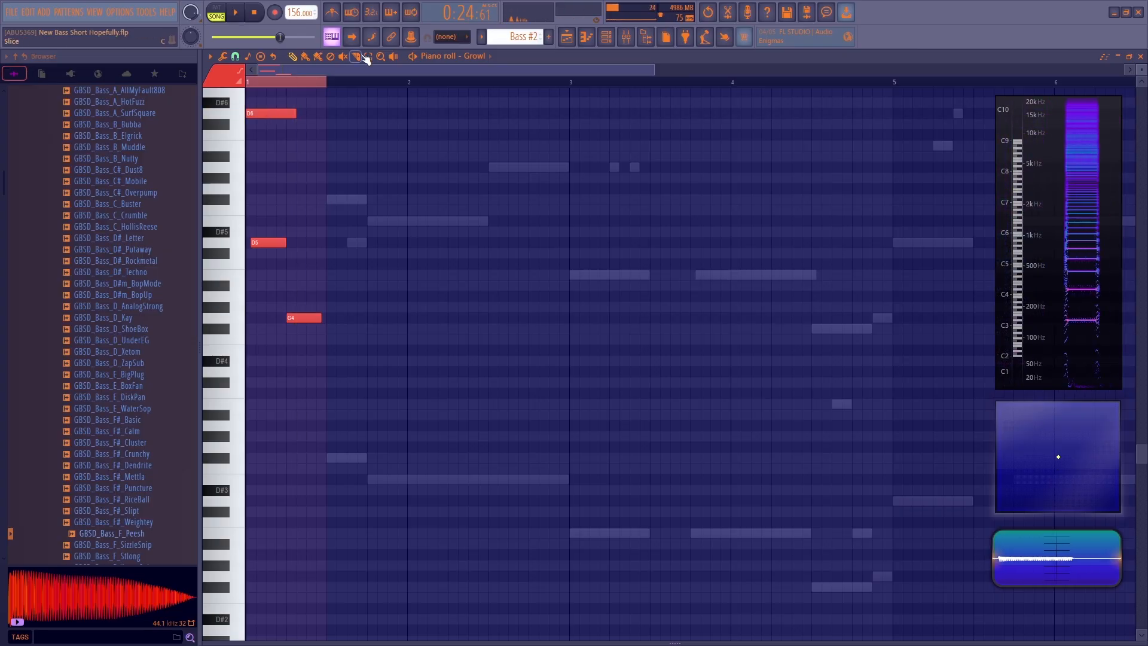
pyautogui.moveTo(288, 112); pyautogui.dragTo(313, 392)
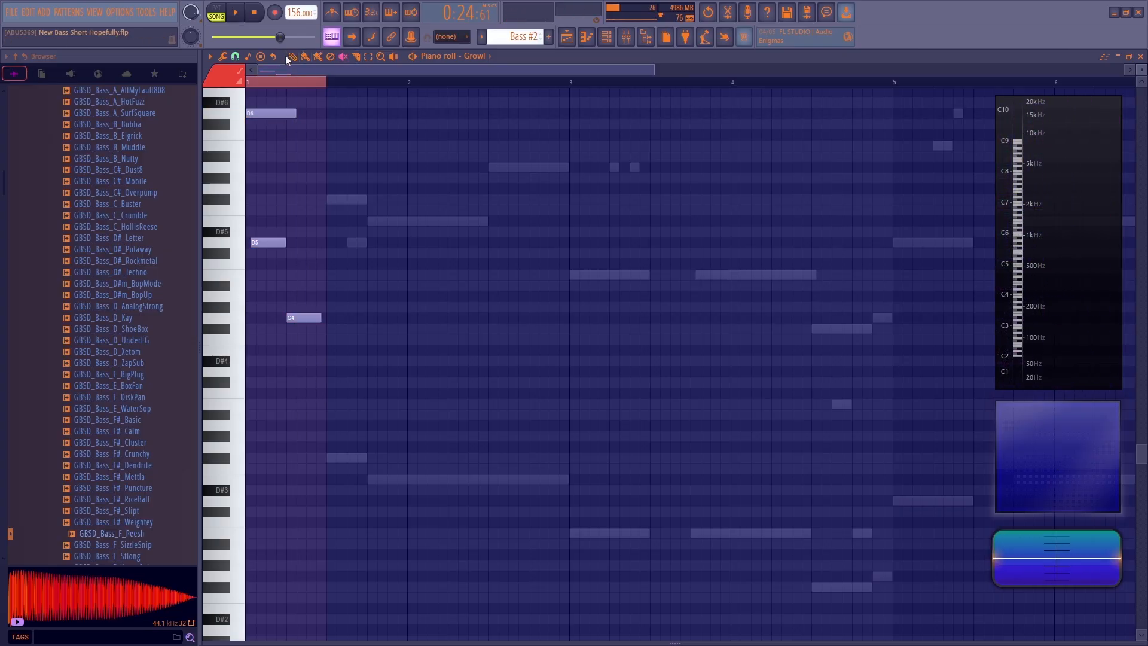
pyautogui.click(291, 57)
pyautogui.moveTo(278, 207)
pyautogui.mouseDown()
pyautogui.moveTo(248, 243)
pyautogui.moveTo(326, 241)
pyautogui.mouseUp()
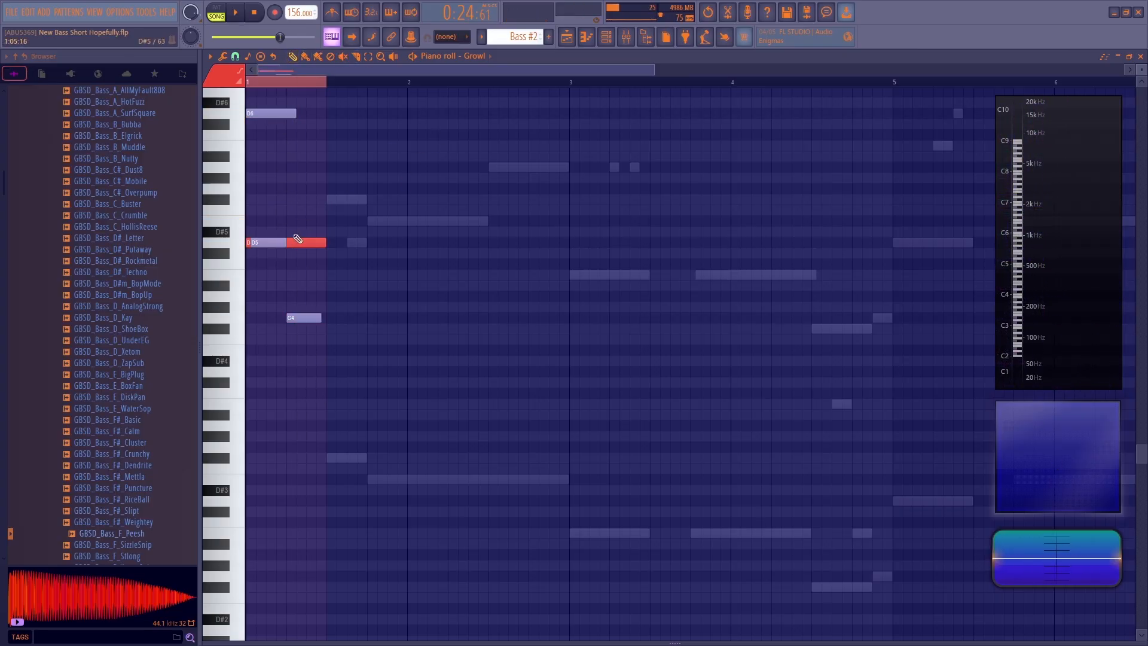
# - Open the Growl patch and examine its LFO curves, auditioning the sound with LFO 1 displayed
pyautogui.click(613, 36)
pyautogui.click(642, 341)
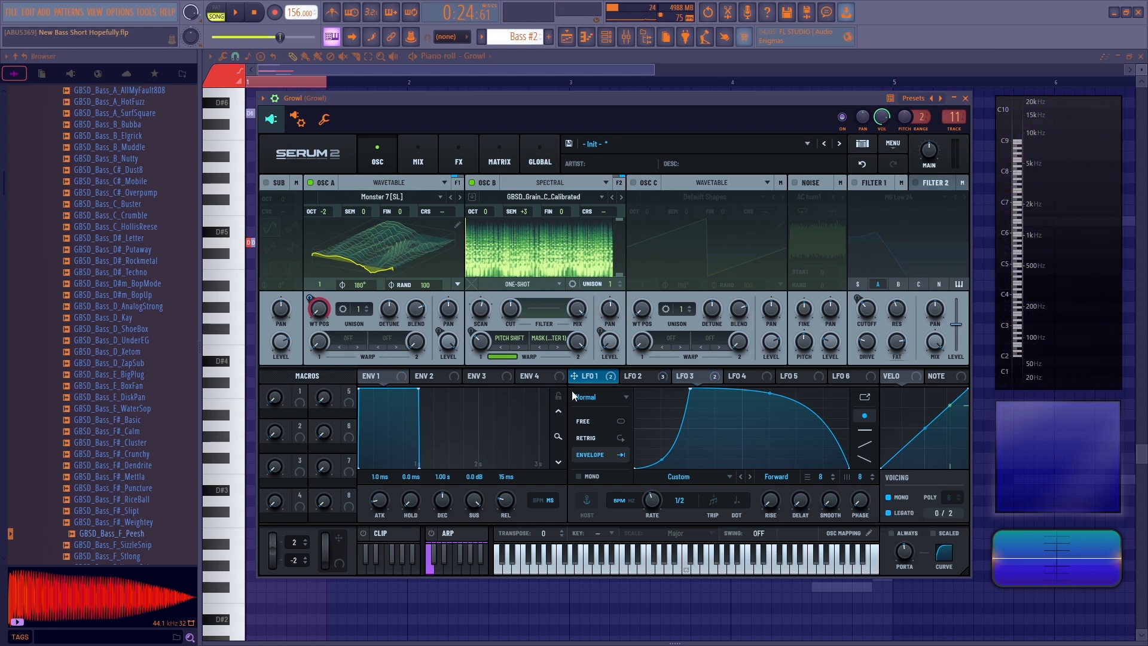
pyautogui.click(651, 376)
pyautogui.click(602, 380)
pyautogui.rightClick(601, 379)
pyautogui.click(576, 373)
pyautogui.press('space')
pyautogui.press('space')
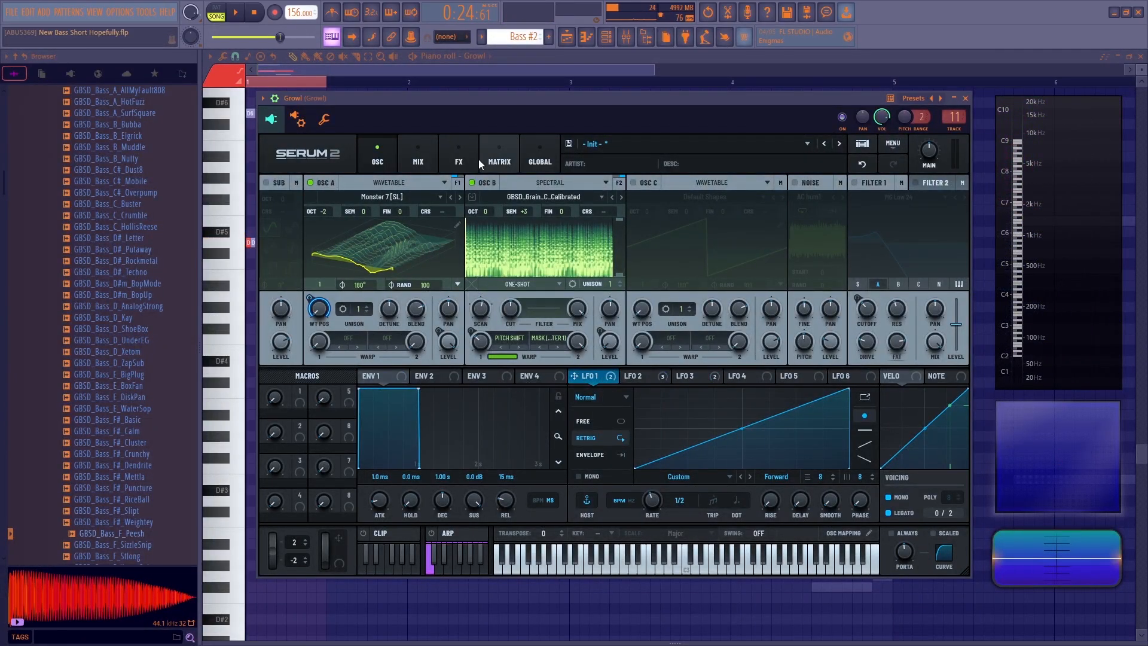
# - Enable Filter 1 and turn off Oscillator B in the Growl patch, with LFO 2 displayed
pyautogui.click(855, 183)
pyautogui.click(658, 378)
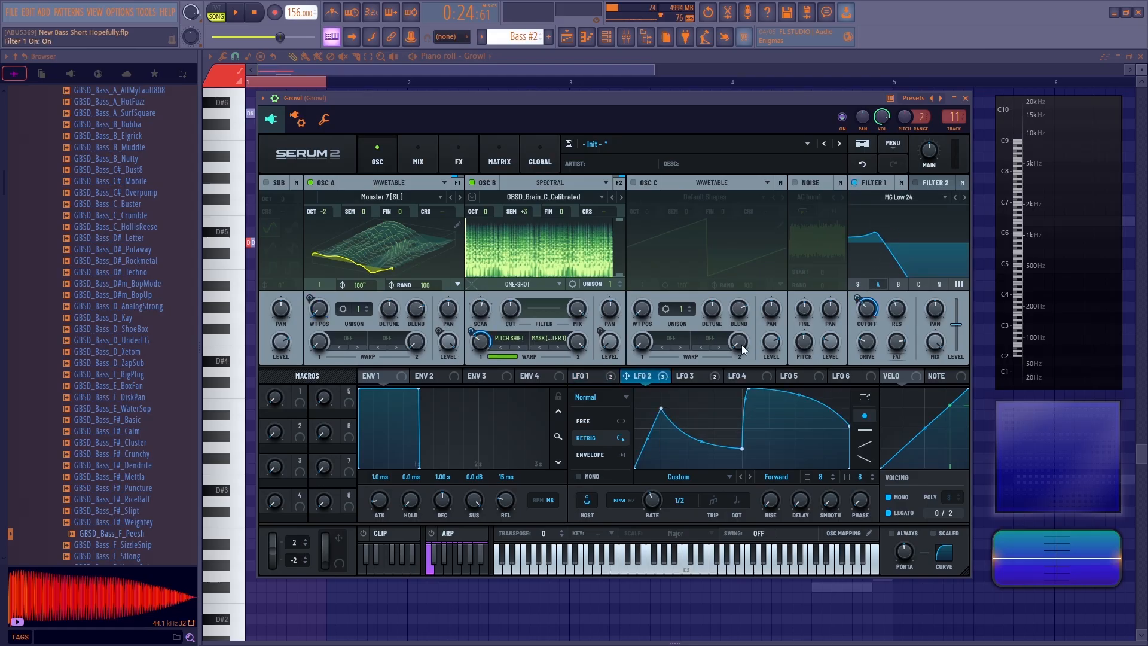
pyautogui.click(472, 183)
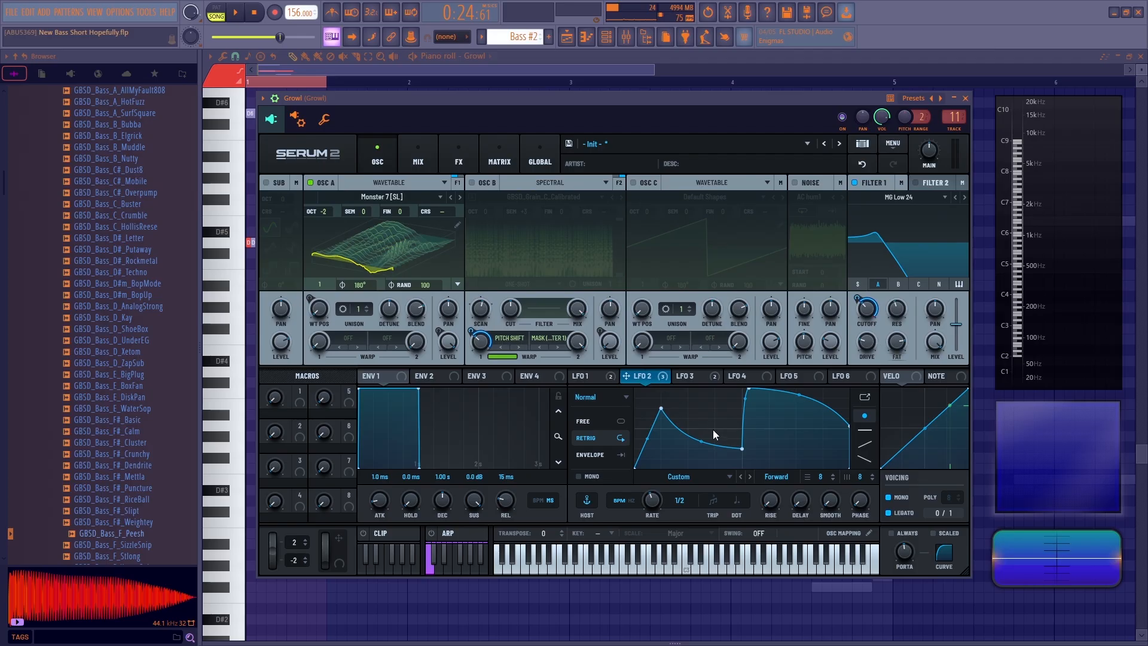
# - Try a different dip in the middle of LFO 2's curve while auditioning, and undo the curve edits
pyautogui.press('space')
pyautogui.doubleClick(685, 466)
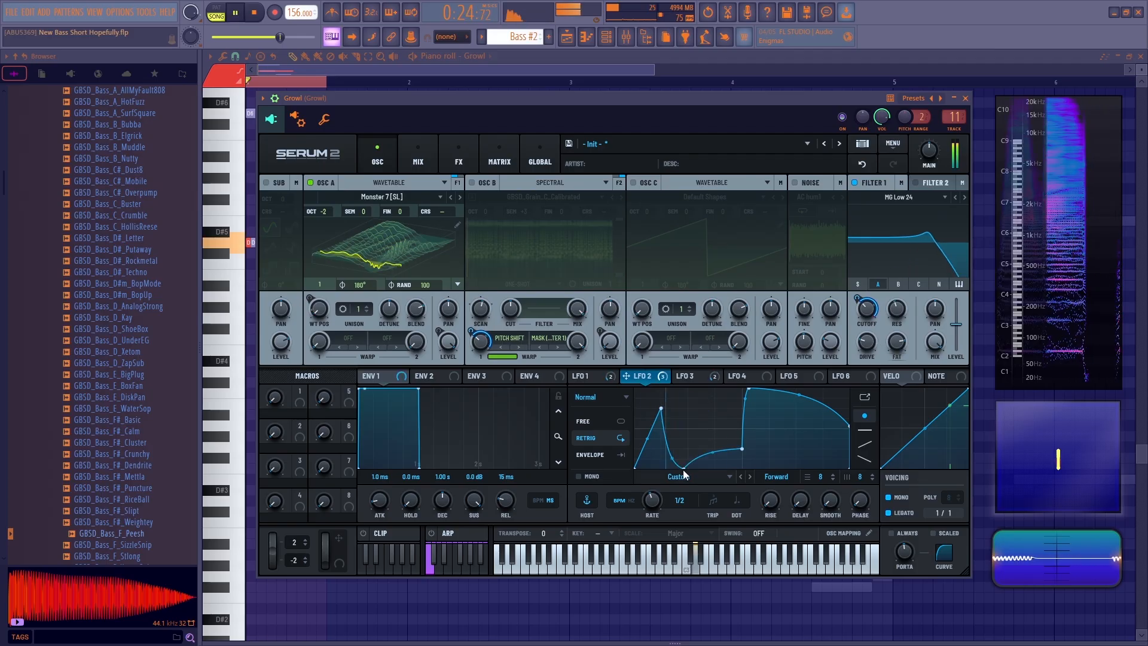
pyautogui.doubleClick(685, 466)
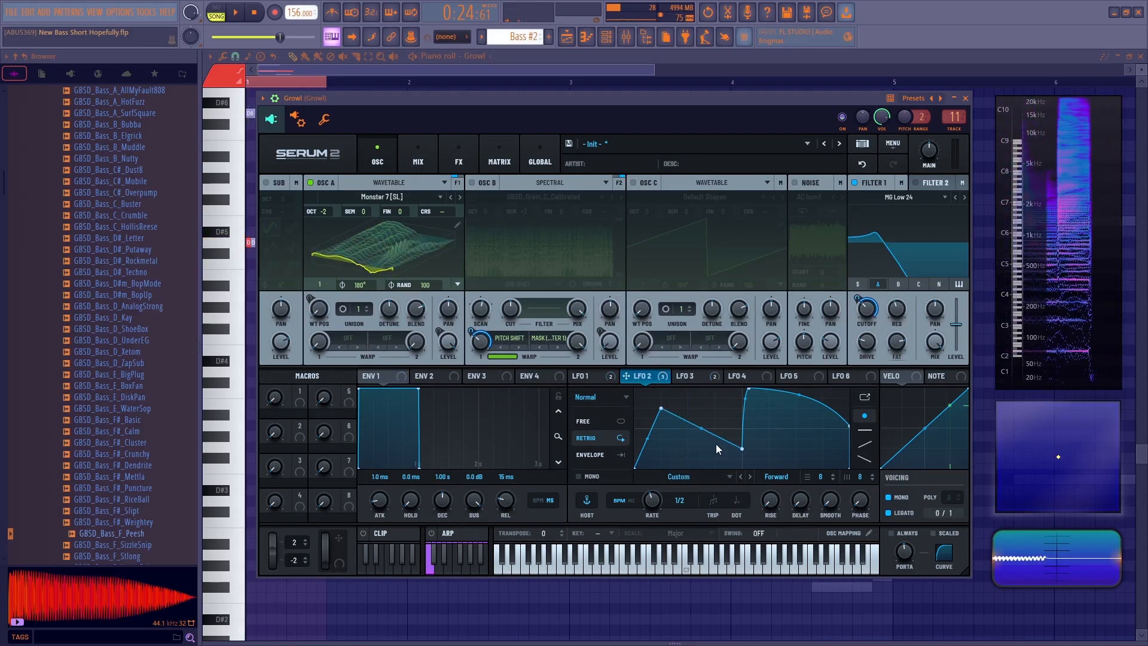
pyautogui.press('space')
pyautogui.click(863, 164)
pyautogui.click(863, 165)
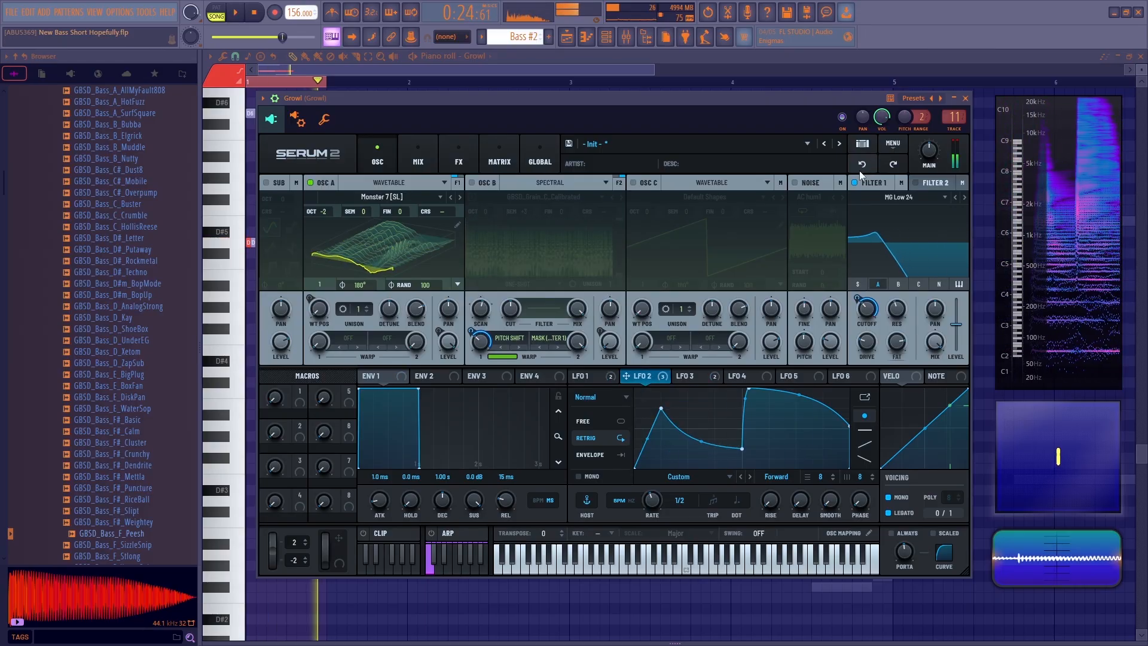
# - Review LFOs 1 to 3 and isolate Oscillator B by enabling it and turning Oscillator A off
pyautogui.click(596, 375)
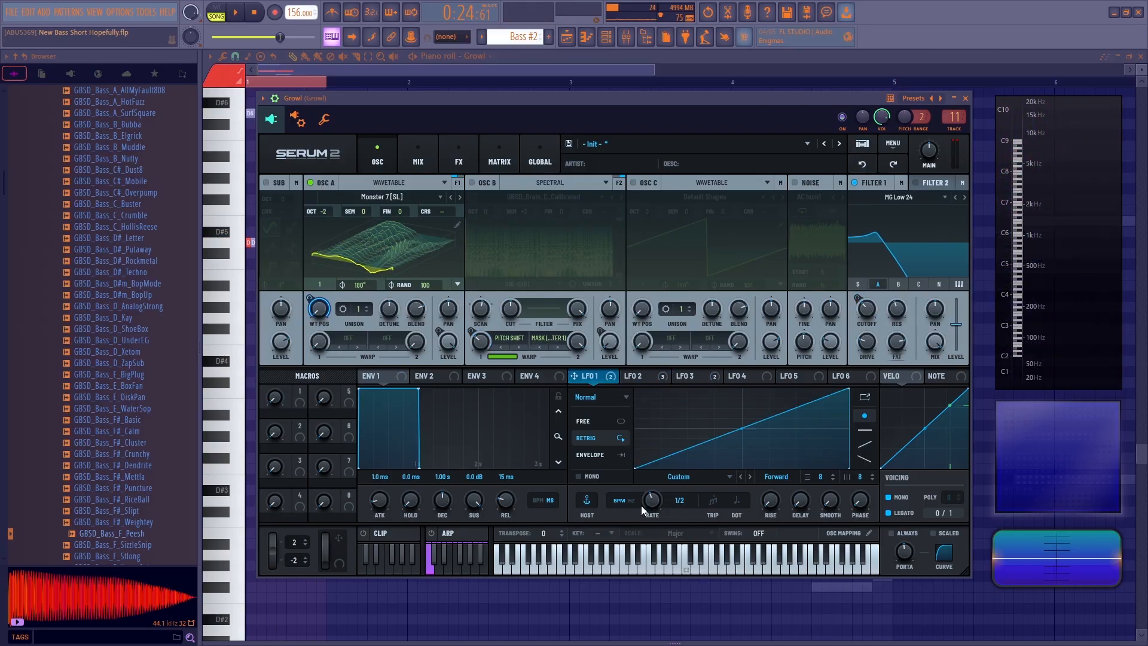
pyautogui.click(639, 377)
pyautogui.click(692, 377)
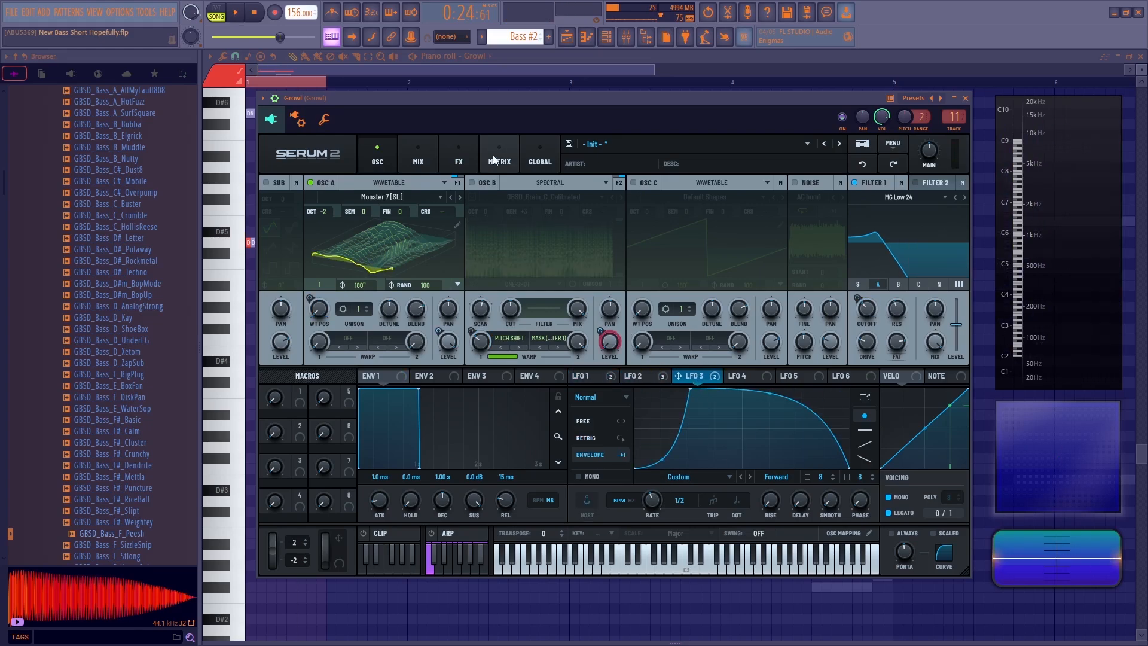
pyautogui.click(472, 183)
pyautogui.click(311, 182)
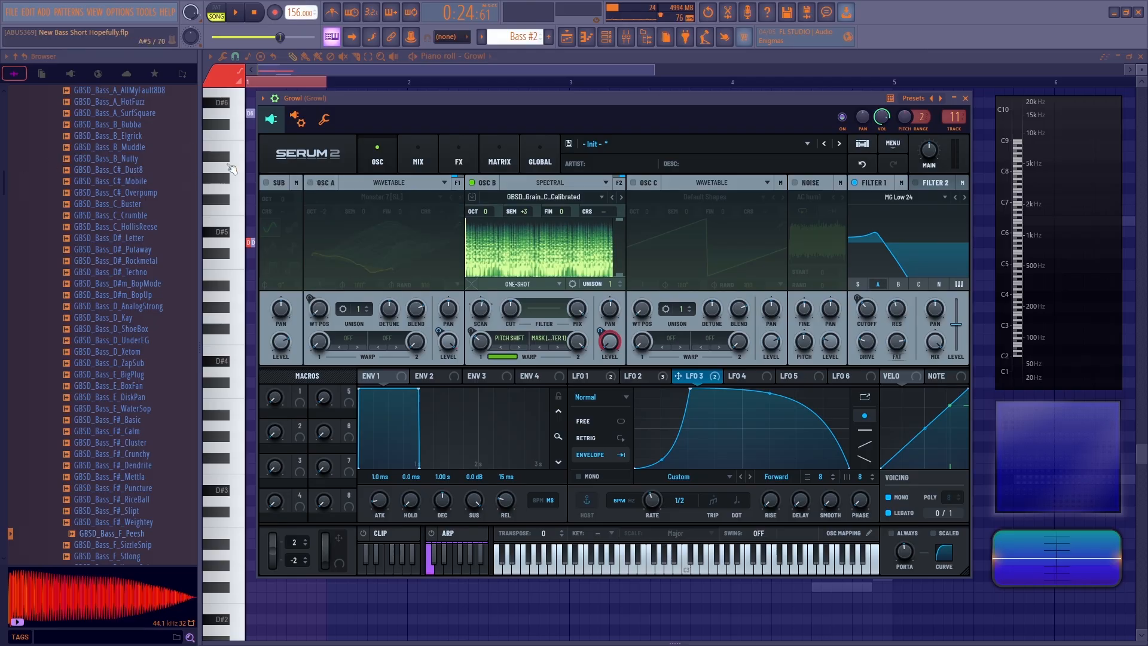
# - Find and preview the GBSD_Grain_C_Calibrated sample in the Glitchy Bullshit Super Duper pack's Melodic > Textural > Granular folder
pyautogui.scroll(6, 76, 299)
pyautogui.click(74, 294)
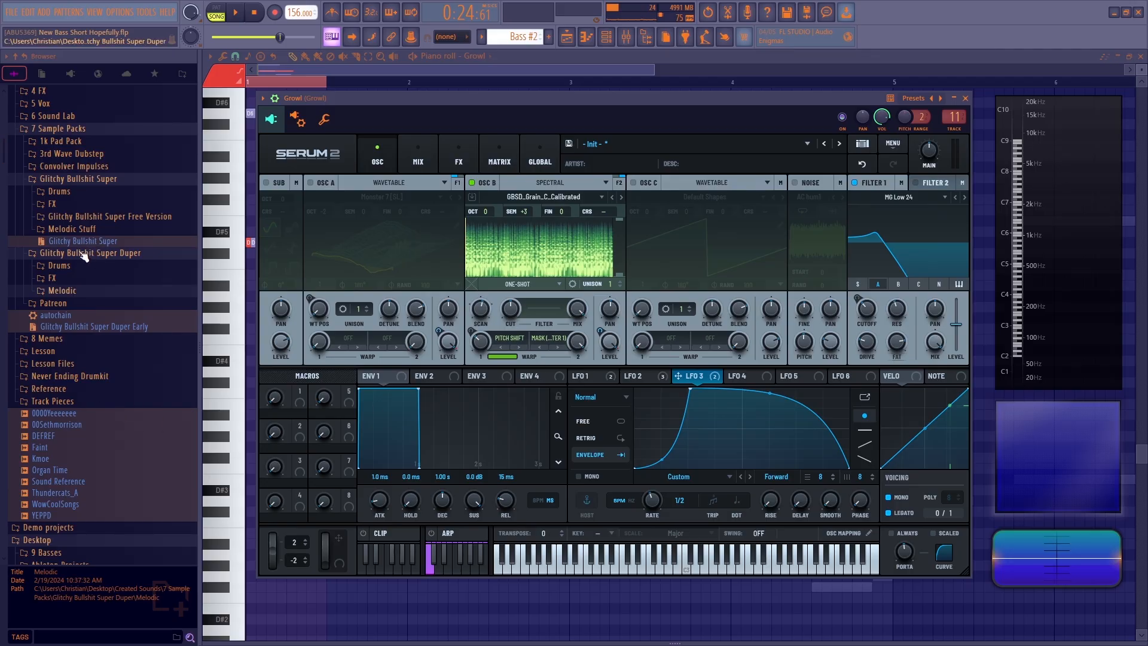
pyautogui.click(66, 293)
pyautogui.click(64, 117)
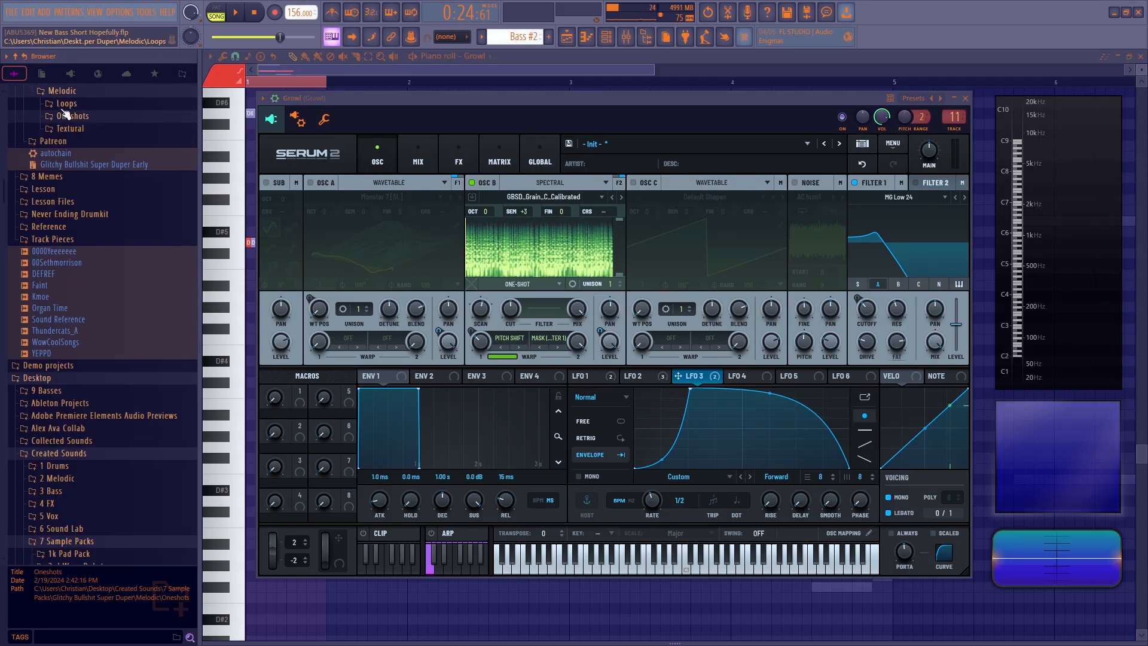
pyautogui.click(70, 130)
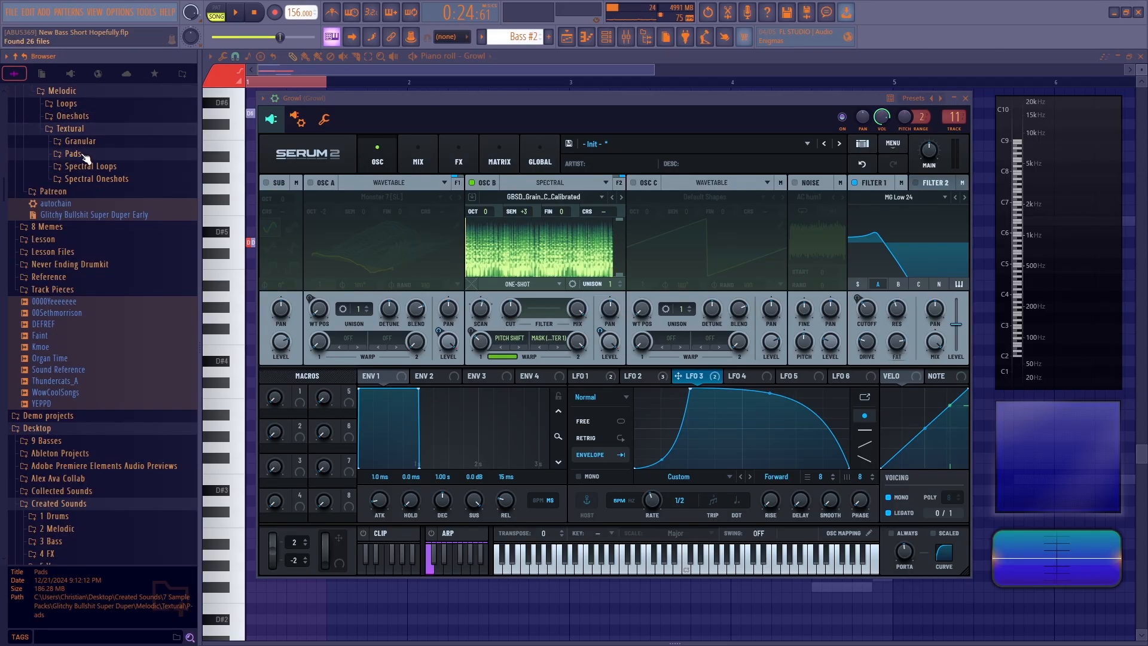
pyautogui.click(81, 143)
pyautogui.click(129, 262)
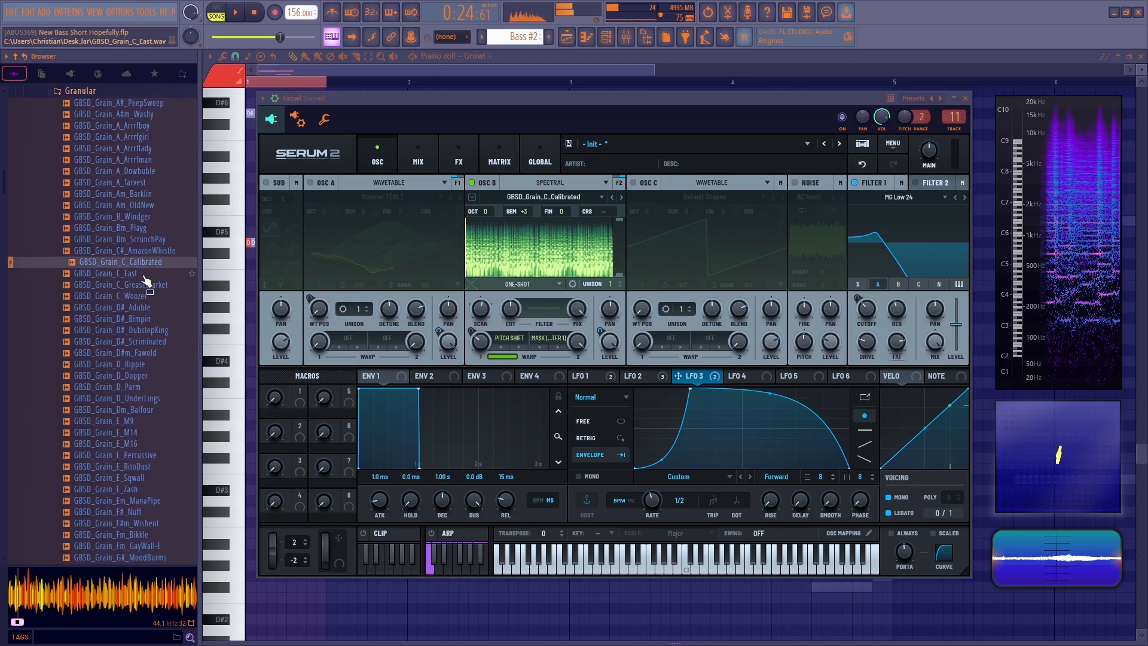
pyautogui.click(256, 13)
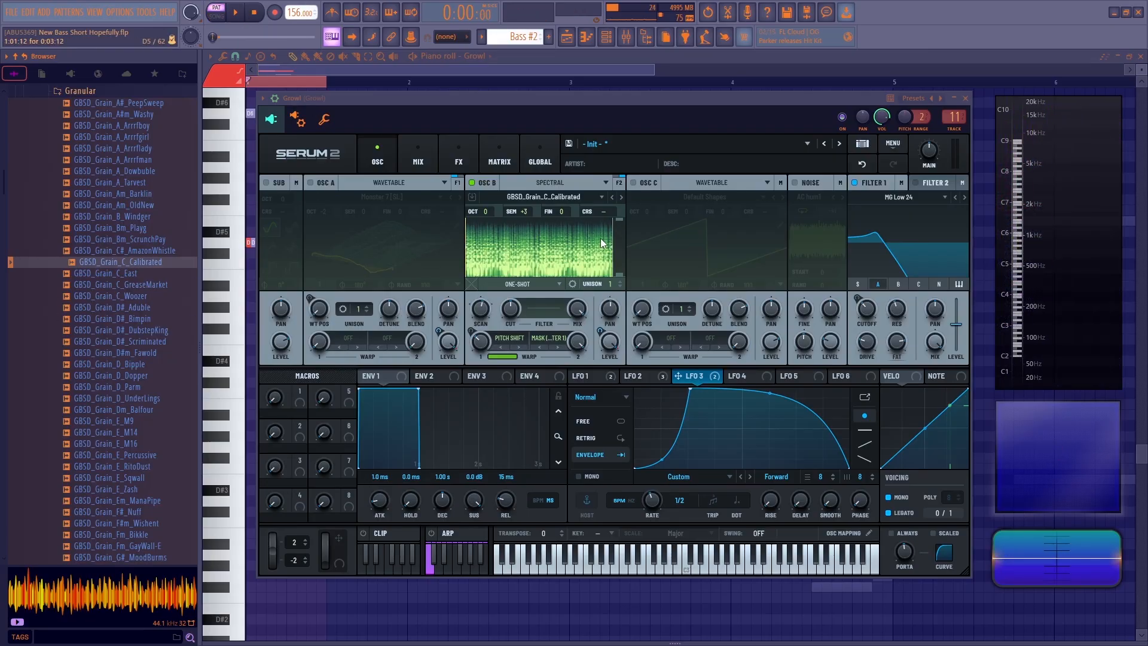
# - Set both of Oscillator B's warp modes to Off, audition the sound and re-enable Oscillator A
pyautogui.click(515, 339)
pyautogui.click(520, 352)
pyautogui.click(548, 340)
pyautogui.click(559, 352)
pyautogui.press('space')
pyautogui.press('space')
pyautogui.click(310, 183)
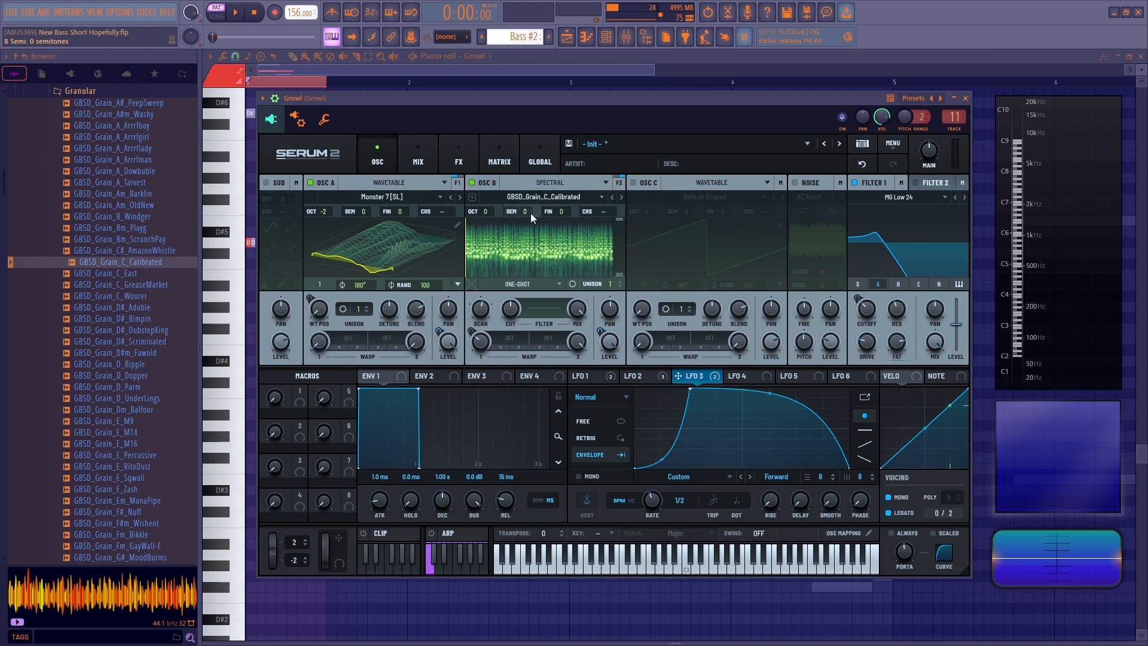
# - Compare Oscillator B's sound at 0 and +3 semitones, also trying a shifted sample start
pyautogui.moveTo(535, 213)
pyautogui.mouseDown()
pyautogui.moveTo(532, 200)
pyautogui.moveTo(529, 214)
pyautogui.mouseUp()
pyautogui.press('space')
pyautogui.press('space')
pyautogui.press('space')
pyautogui.press('space')
pyautogui.moveTo(473, 253)
pyautogui.mouseDown()
pyautogui.moveTo(508, 255)
pyautogui.moveTo(486, 257)
pyautogui.moveTo(501, 261)
pyautogui.mouseUp()
pyautogui.press('space')
pyautogui.moveTo(523, 210)
pyautogui.mouseDown()
pyautogui.moveTo(525, 228)
pyautogui.moveTo(465, 261)
pyautogui.moveTo(518, 267)
pyautogui.moveTo(457, 267)
pyautogui.mouseUp()
pyautogui.hotkey('ctrl', 'z')
pyautogui.press('space')
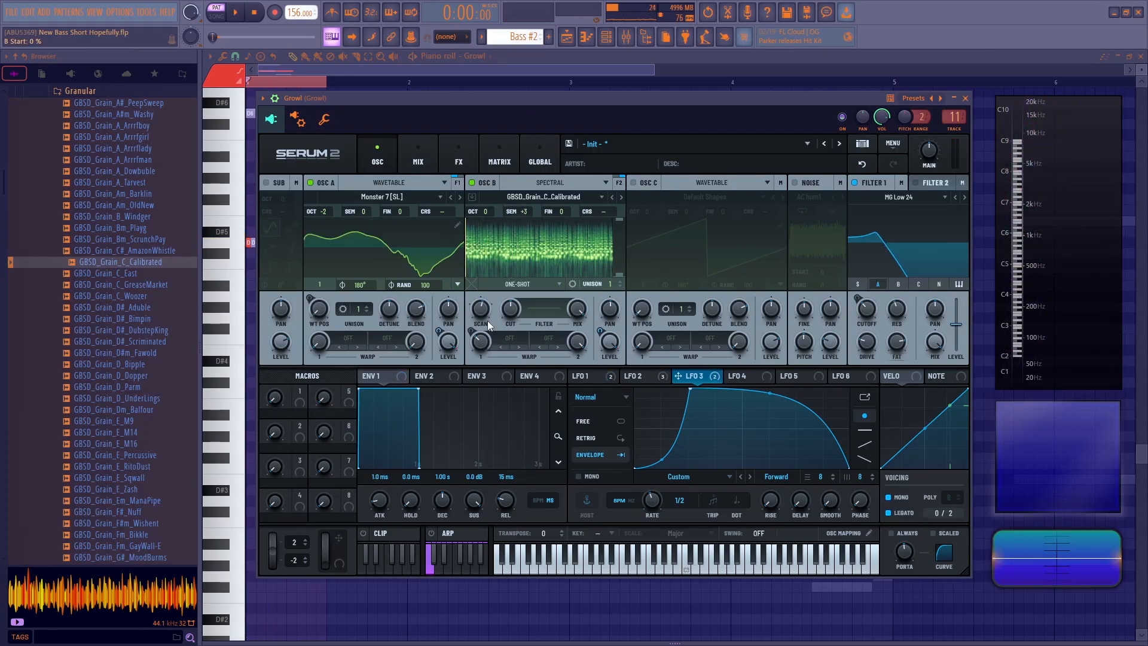
# - Set Oscillator B's first warp to the spectral Detune +/- mode and display LFO 2
pyautogui.click(505, 338)
pyautogui.moveTo(536, 372)
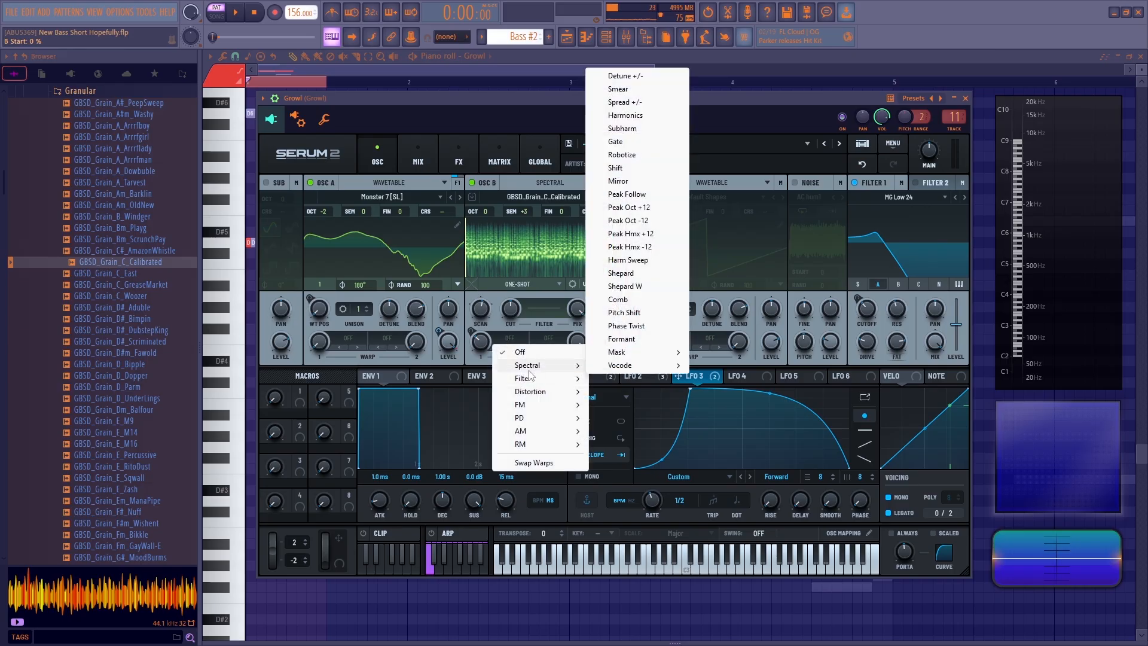
pyautogui.click(626, 76)
pyautogui.click(547, 339)
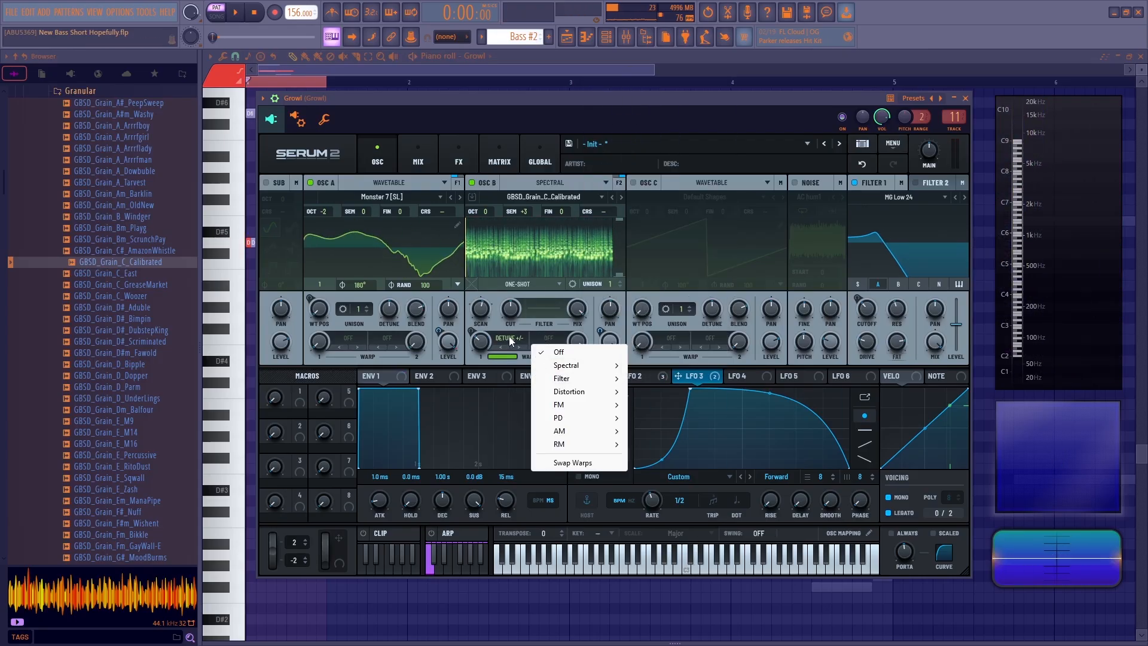
pyautogui.click(504, 365)
pyautogui.click(643, 376)
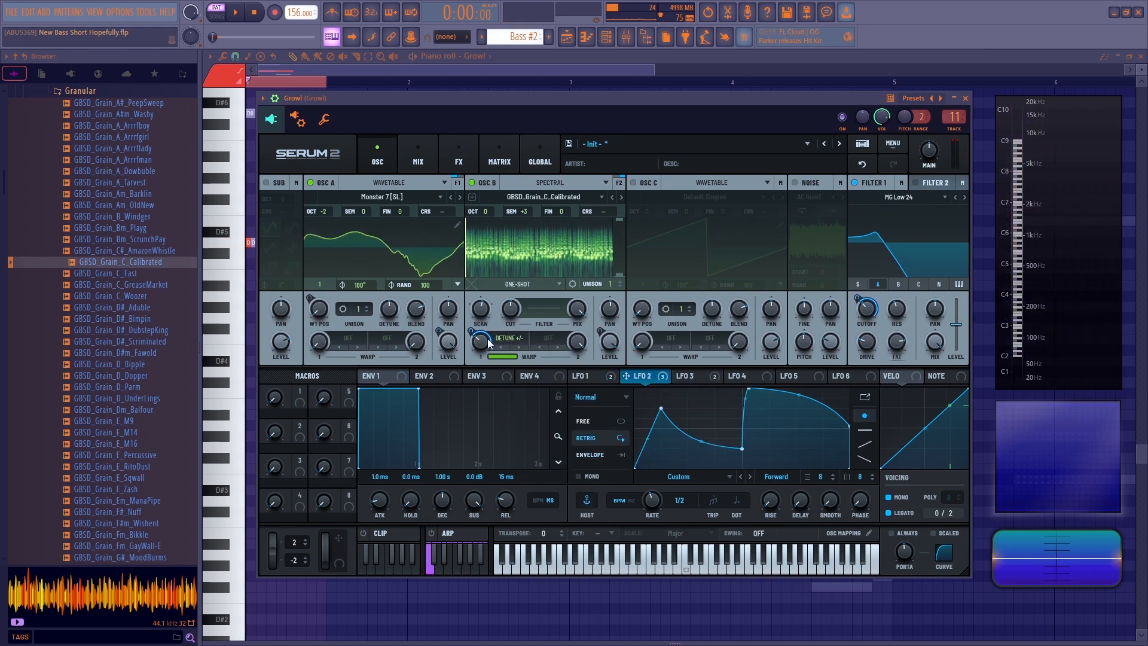
# - Set Oscillator B's second warp to the spectral vocode mode Voc (A), audition it and briefly try Voc (C)
pyautogui.click(548, 339)
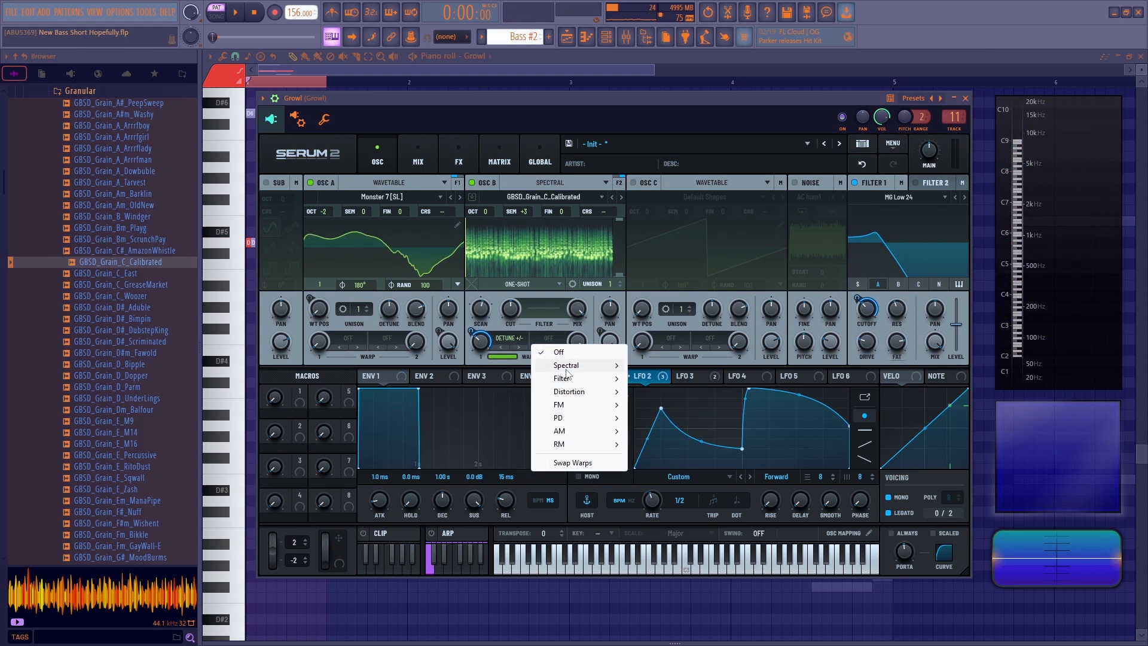
pyautogui.moveTo(688, 364)
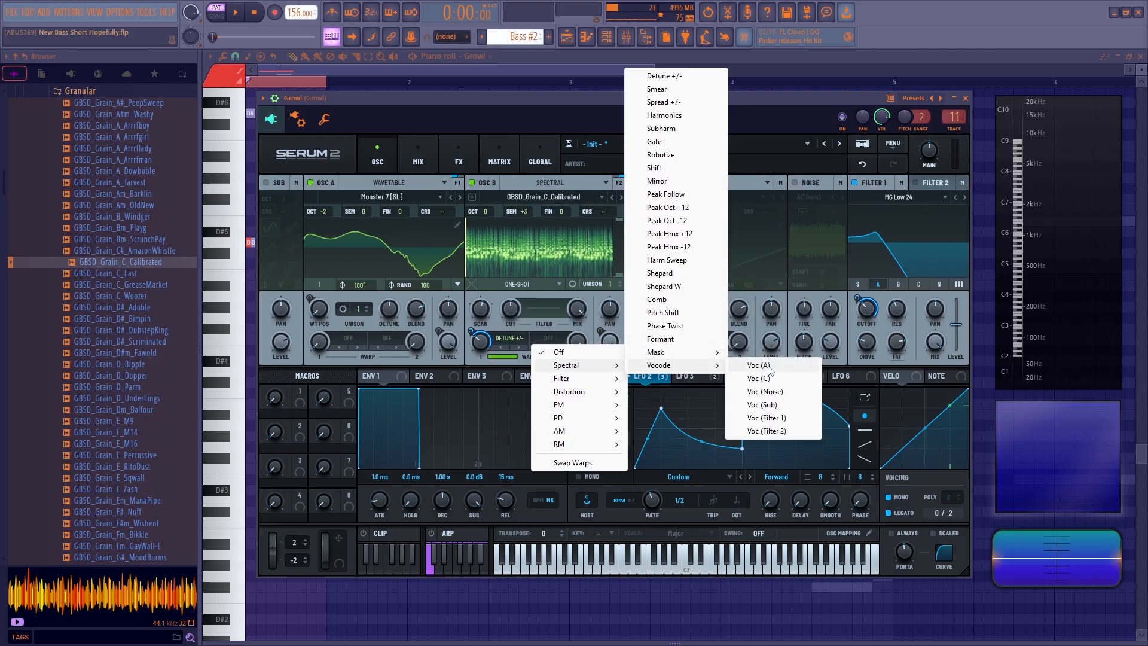
pyautogui.click(745, 365)
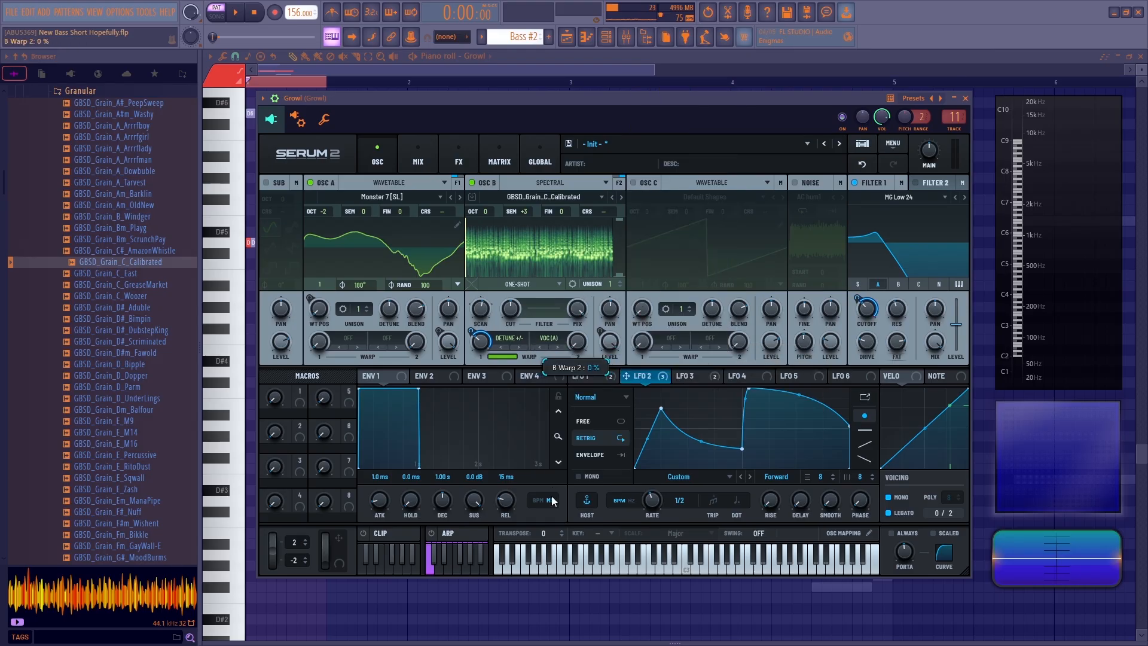
pyautogui.press('space')
pyautogui.press('space')
pyautogui.press('space')
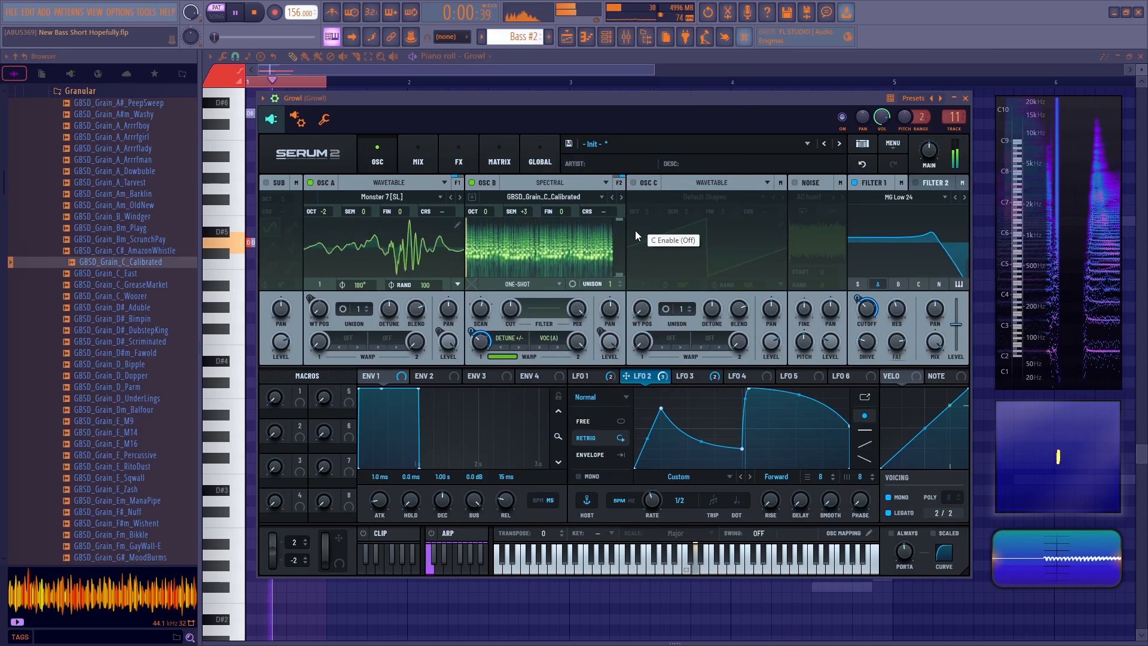
pyautogui.press('space')
pyautogui.click(555, 347)
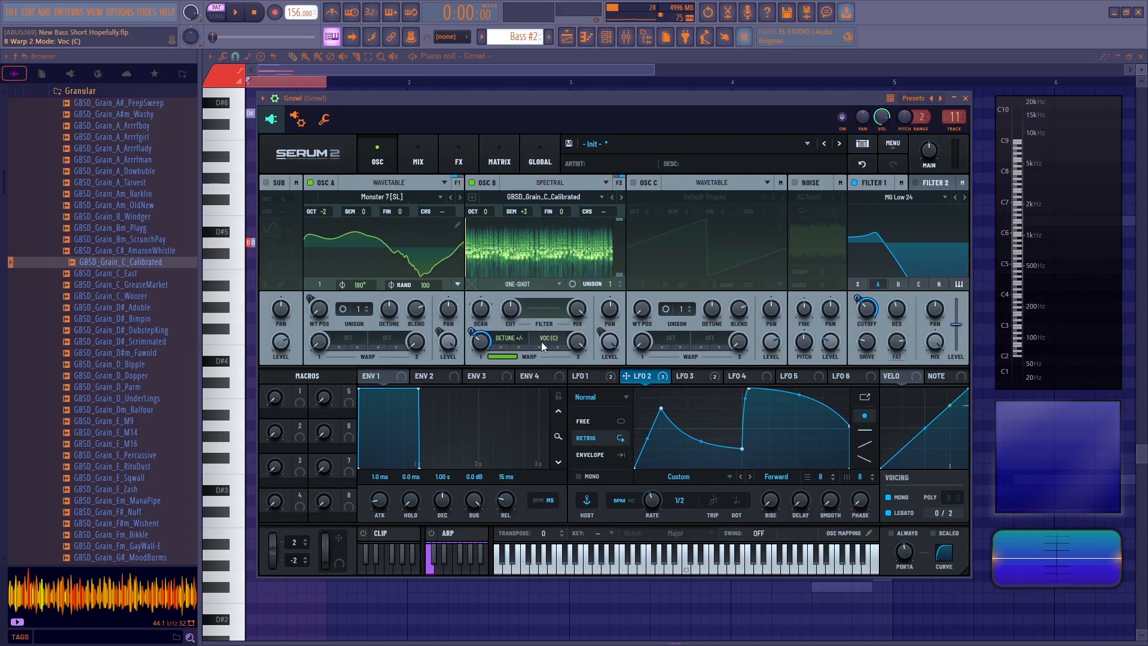
pyautogui.click(551, 340)
# - Switch Oscillator B's first warp to the spectral Shift mode and audition it
pyautogui.click(508, 337)
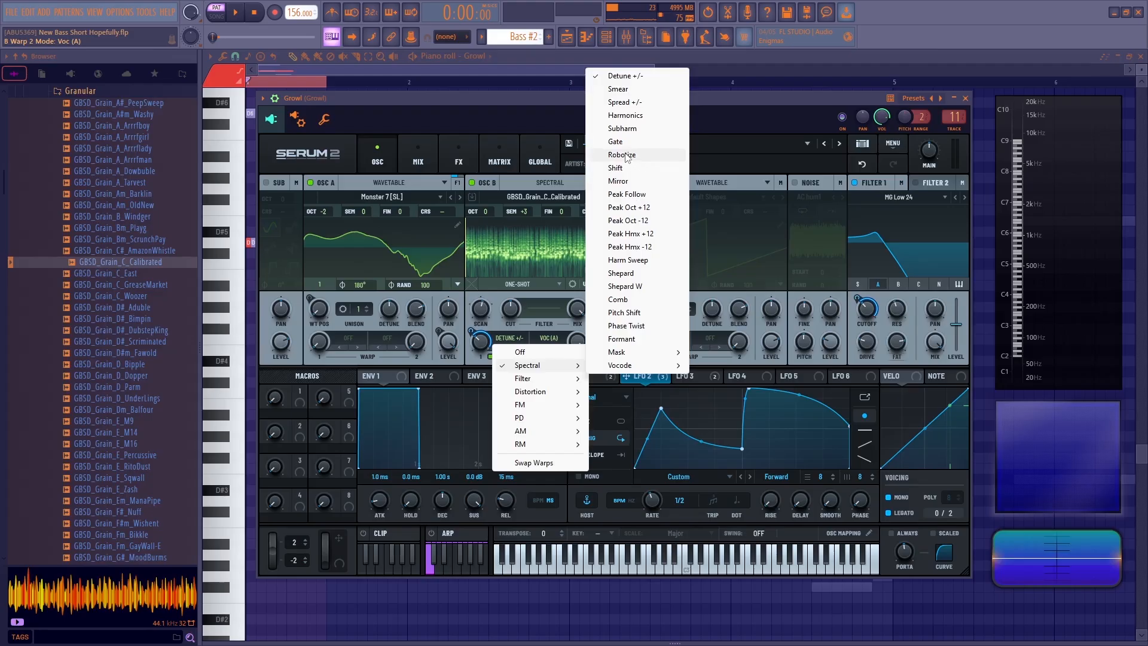
pyautogui.click(616, 168)
pyautogui.press('space')
# - Switch Oscillator B's second warp to the spectral Mask (A) mode
pyautogui.click(546, 343)
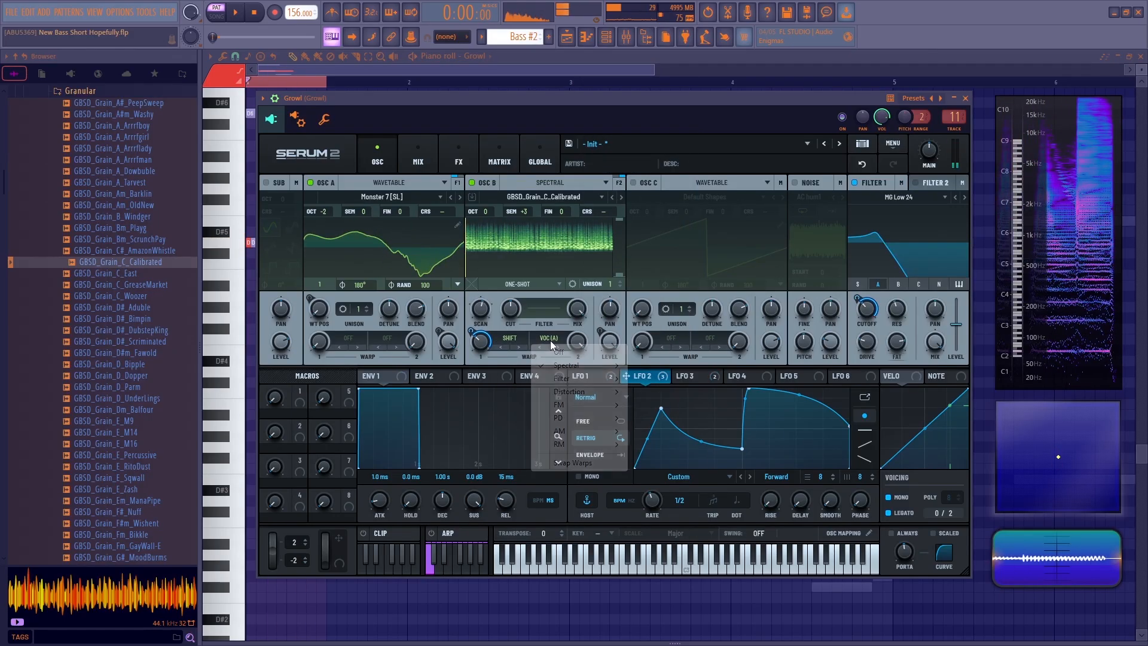
pyautogui.press('space')
pyautogui.moveTo(565, 371)
pyautogui.moveTo(666, 354)
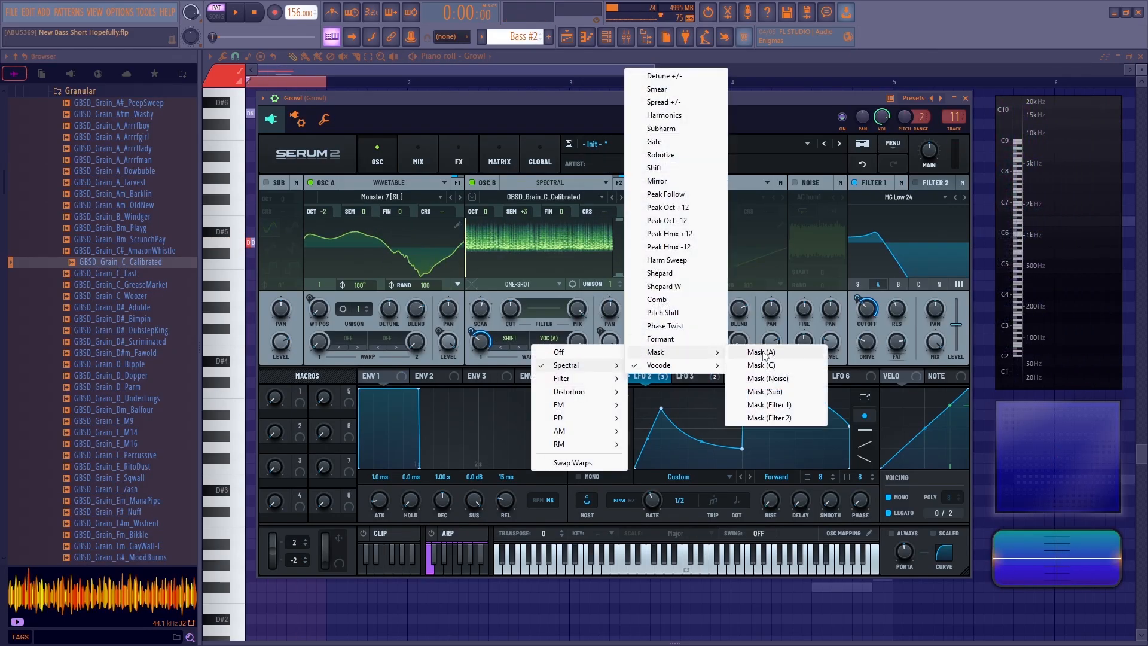
pyautogui.click(764, 354)
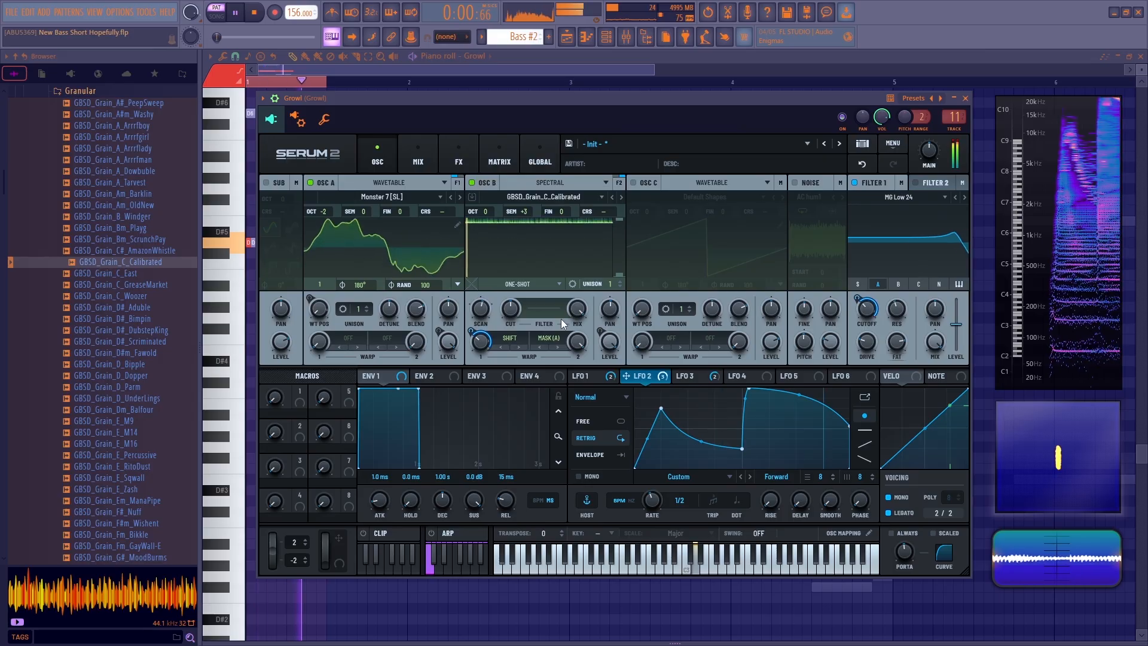
# - Switch Oscillator B's first warp to the spectral Spread +/- mode
pyautogui.click(509, 339)
pyautogui.moveTo(523, 366)
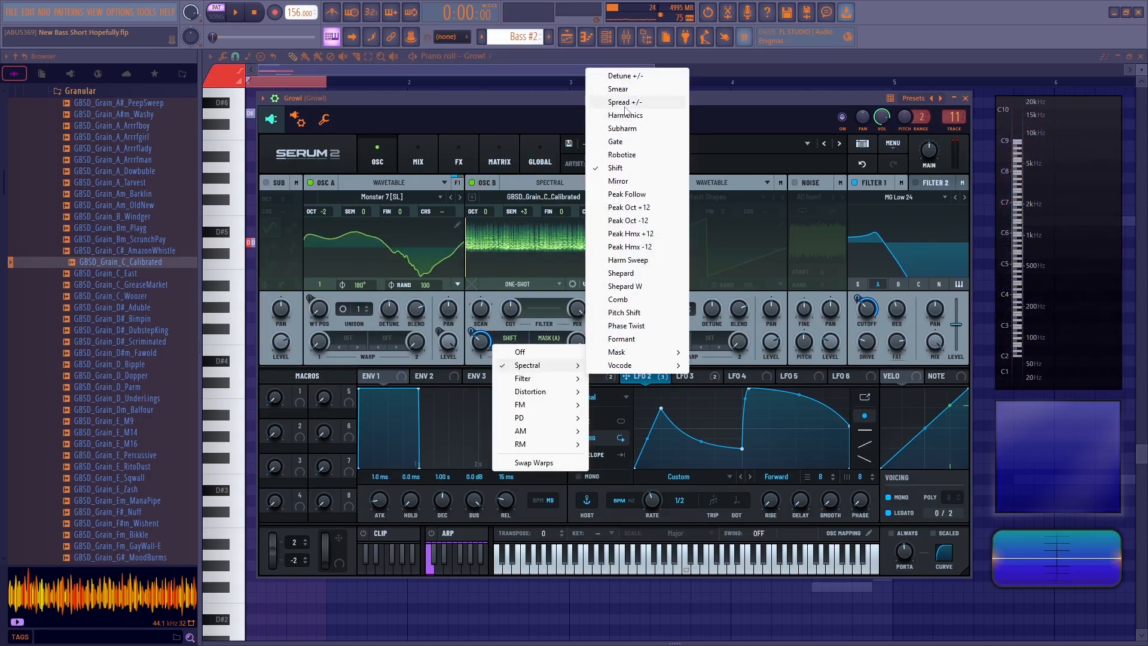
pyautogui.click(625, 102)
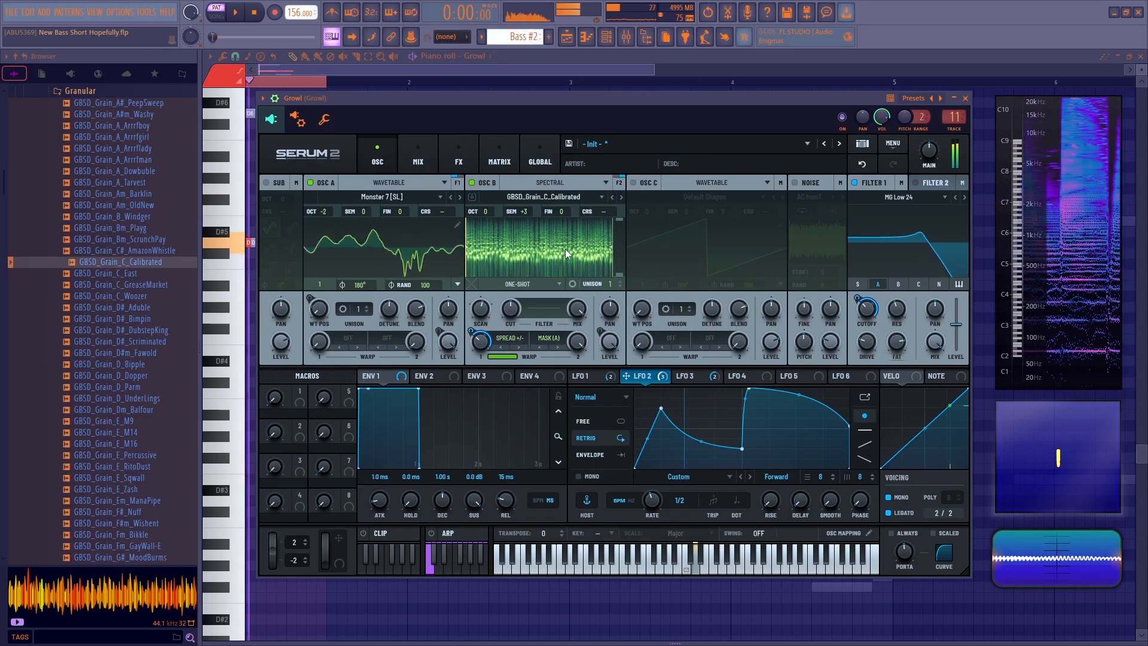
pyautogui.click(546, 324)
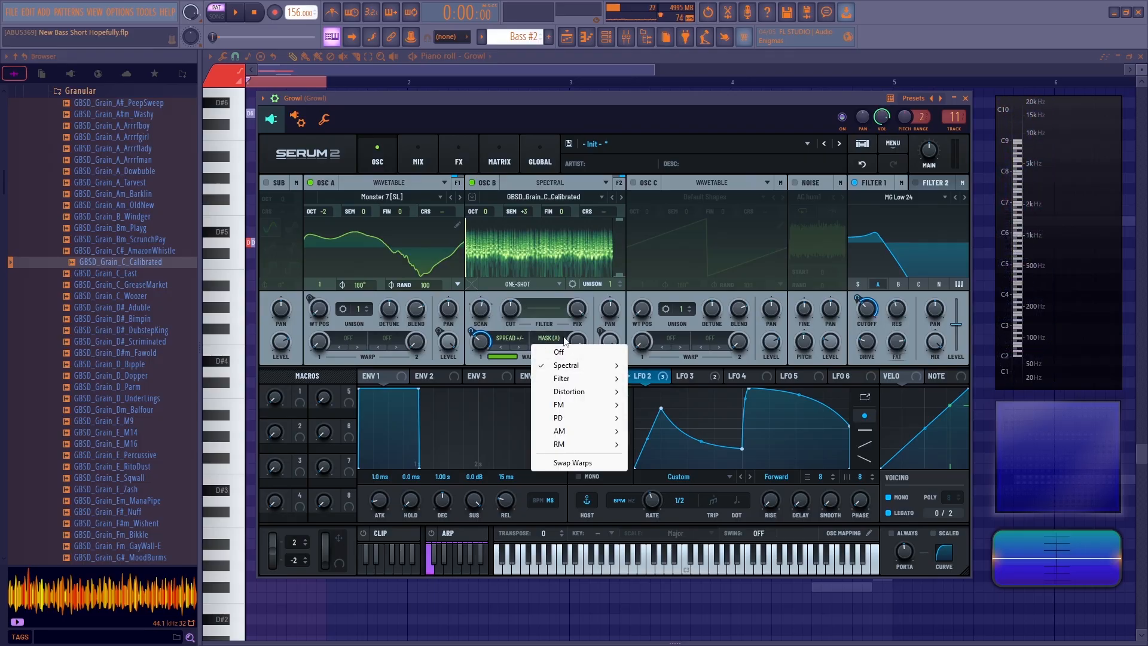
# - Audition Oscillator B alone with Oscillator A disabled, and re-enable Oscillator A to hear both together
pyautogui.click(320, 185)
pyautogui.press('space')
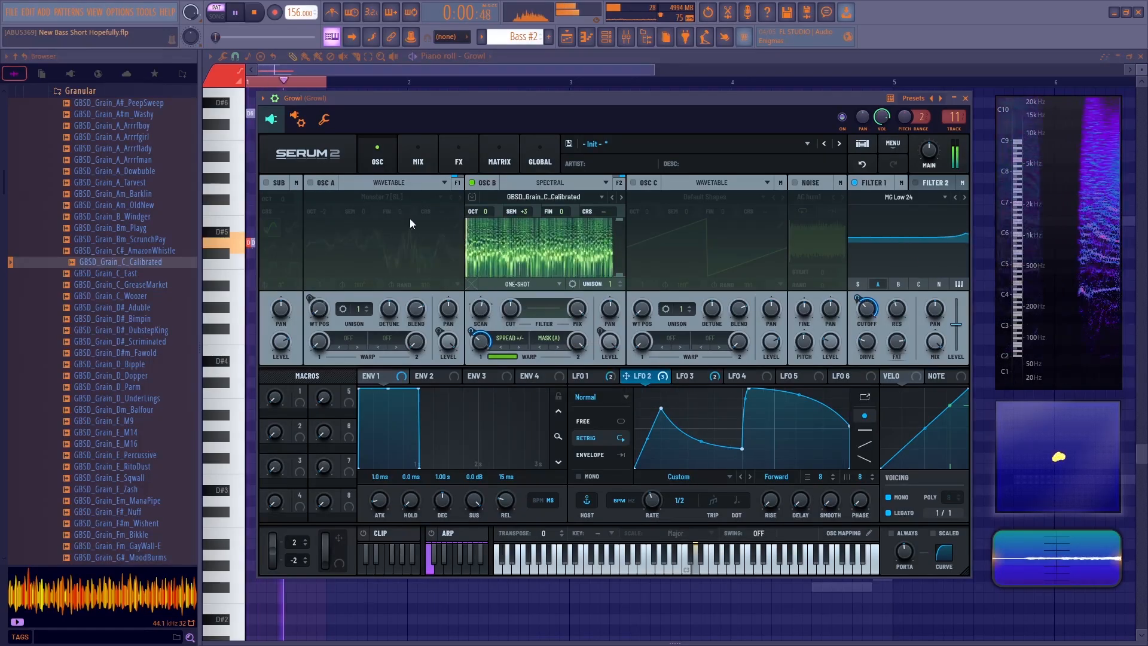
pyautogui.press('space')
pyautogui.click(318, 183)
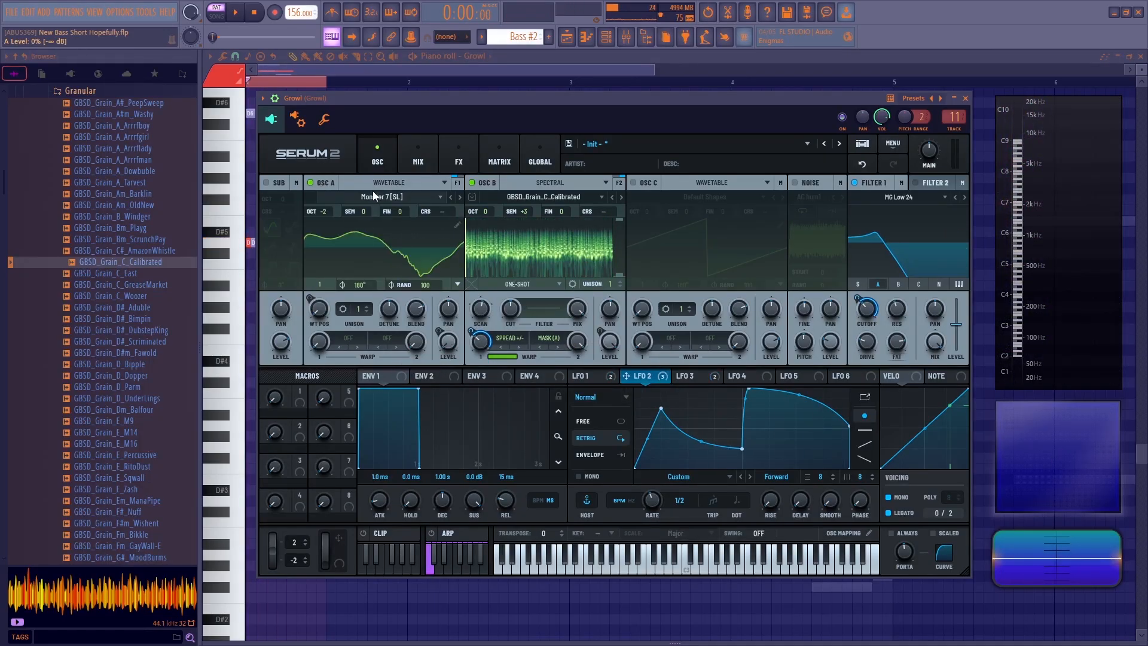
pyautogui.press('space')
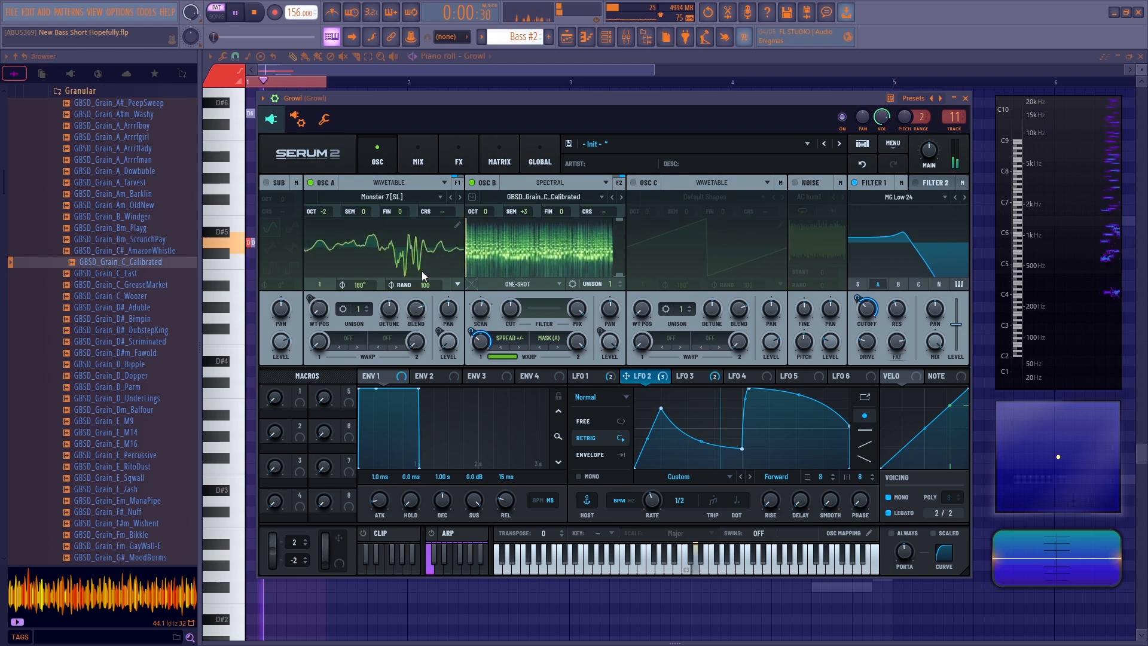
pyautogui.press('space')
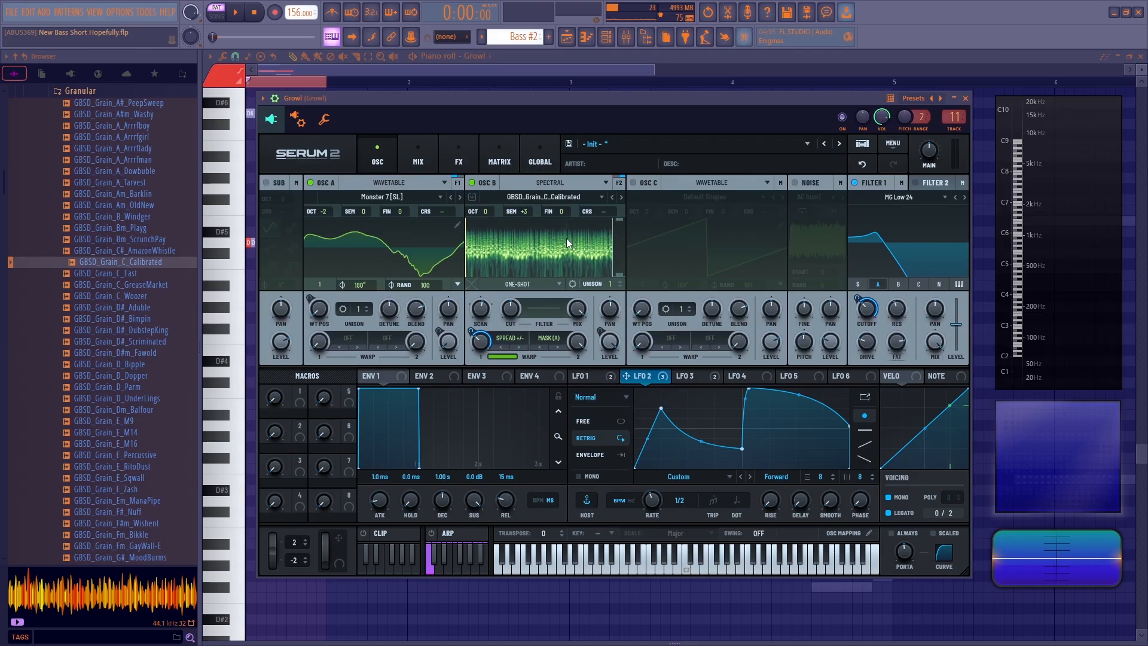
# - Set Oscillator B's second warp to the spectral Mask (Filter 1) mode and audition it
pyautogui.click(549, 338)
pyautogui.moveTo(571, 369)
pyautogui.moveTo(664, 353)
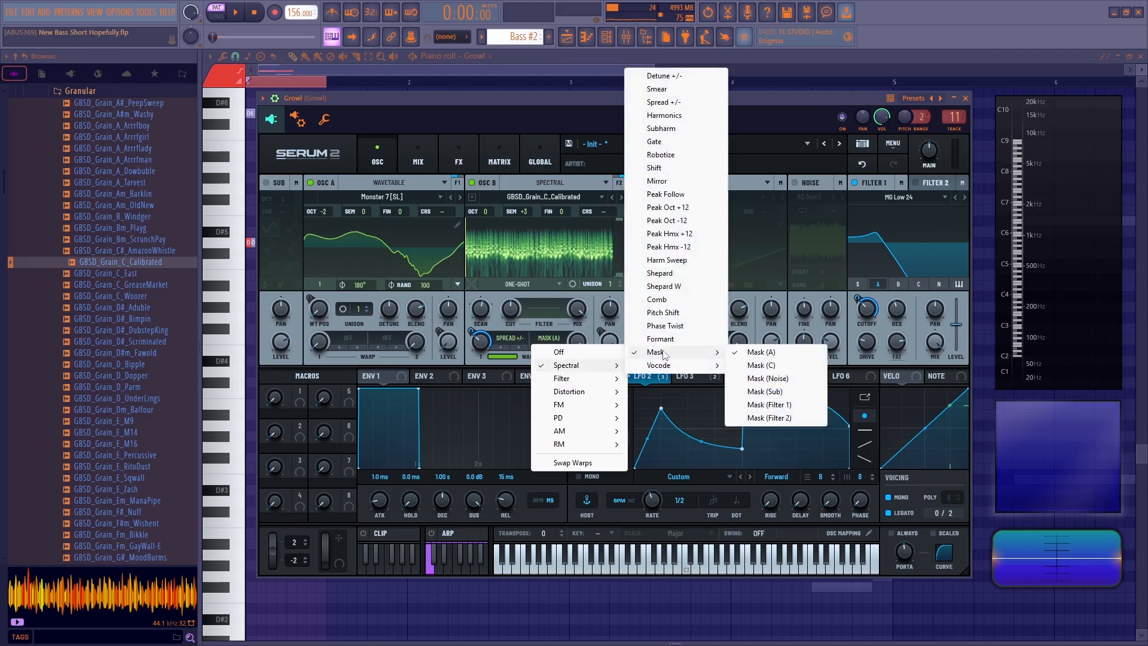
pyautogui.click(776, 405)
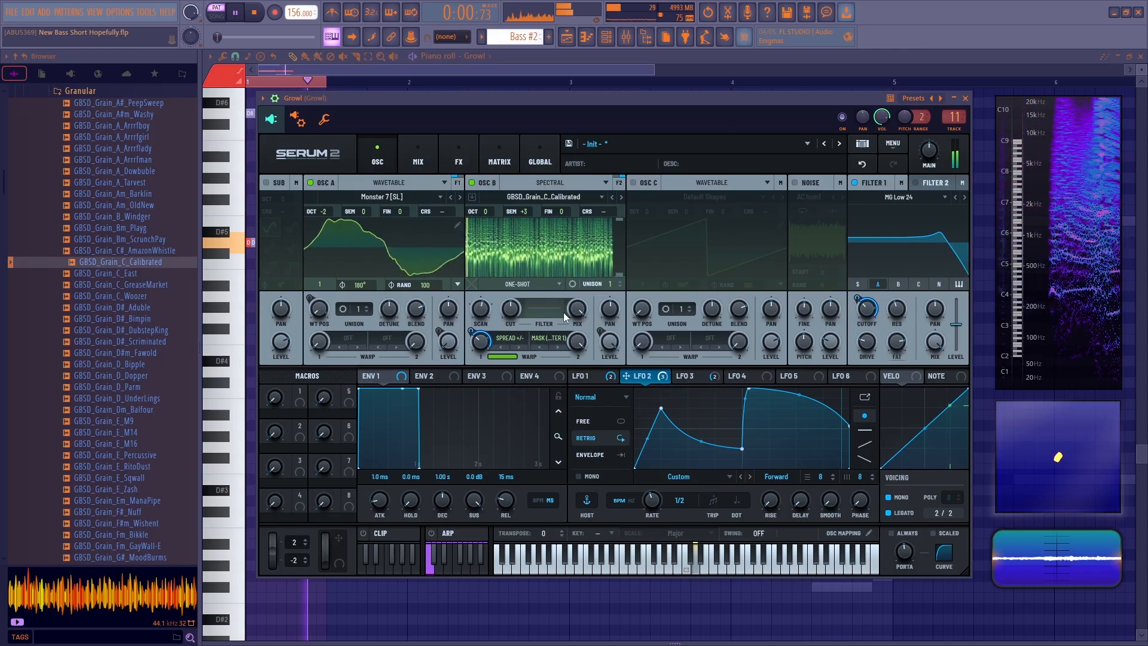
pyautogui.press('space')
# - Switch Oscillator B's first warp to the spectral Peak Oct +12 mode and audition it
pyautogui.click(518, 339)
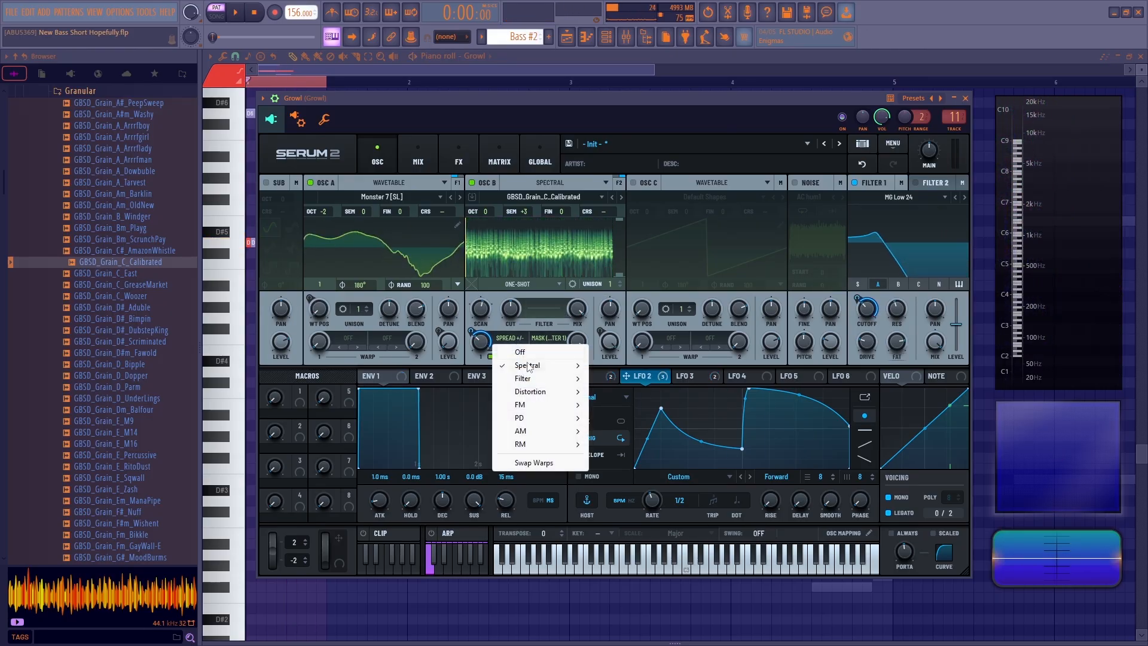
pyautogui.moveTo(538, 365)
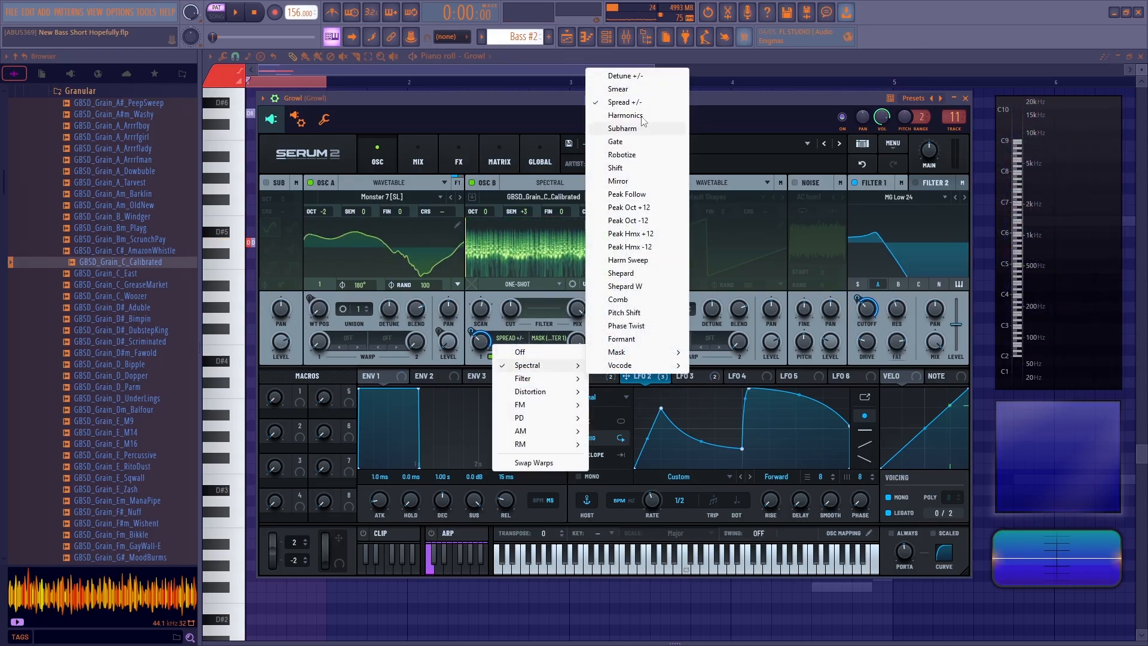
pyautogui.click(630, 207)
pyautogui.press('space')
pyautogui.press('space')
# - Set Oscillator B's first warp to the spectral Pitch Shift mode and audition it
pyautogui.click(515, 338)
pyautogui.moveTo(528, 365)
pyautogui.click(632, 314)
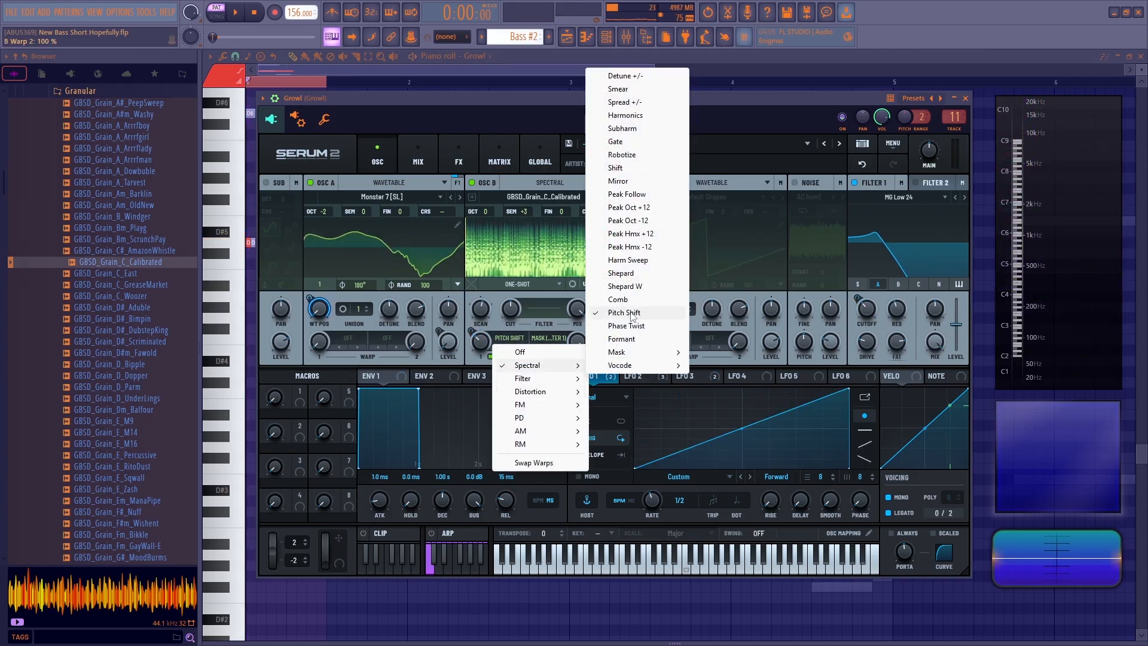
pyautogui.press('space')
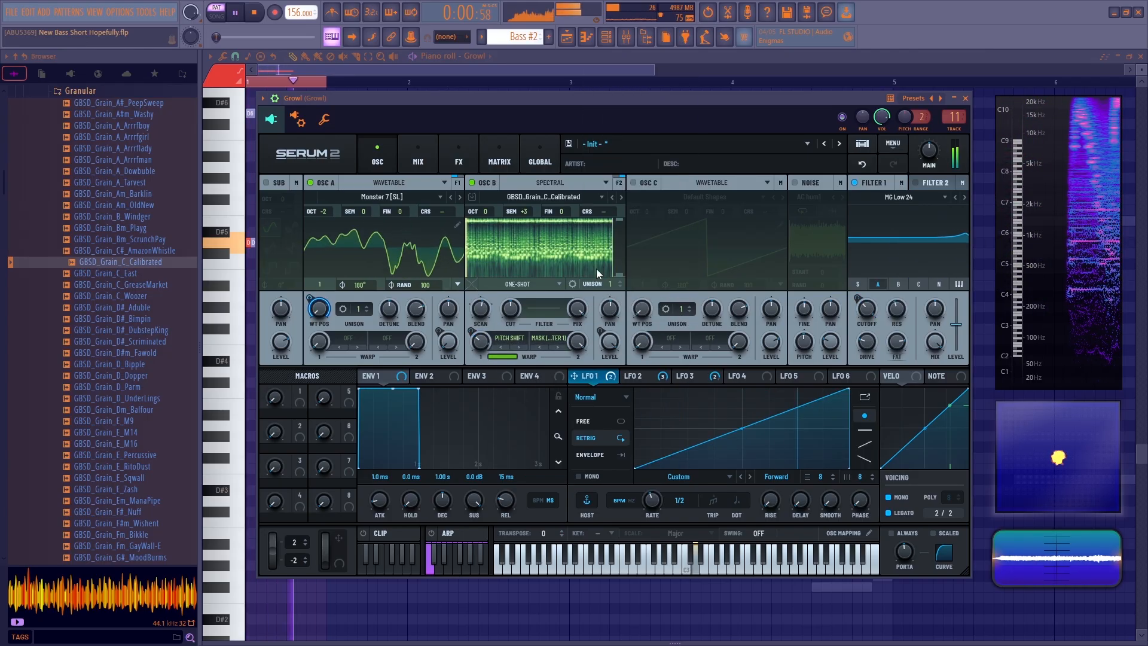
pyautogui.press('space')
# - Display LFO 3, check its modulation of the Oscillator A and B levels, and audition the patch
pyautogui.click(715, 378)
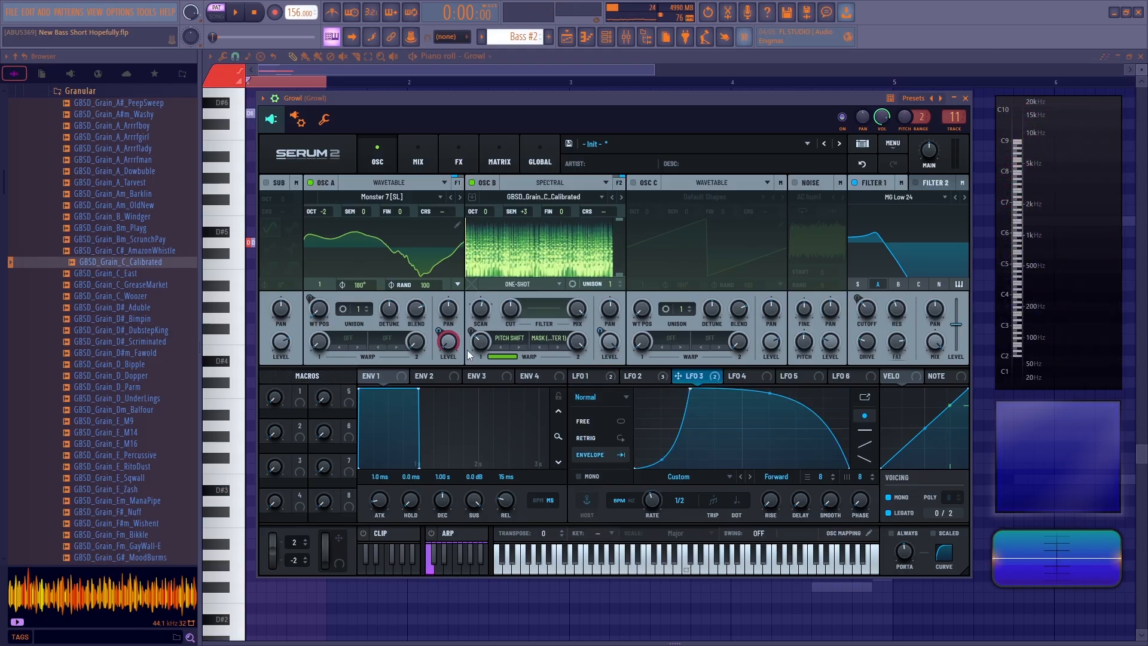
pyautogui.moveTo(610, 348); pyautogui.dragTo(611, 349)
pyautogui.rightClick(704, 389)
pyautogui.click(715, 437)
pyautogui.press('space')
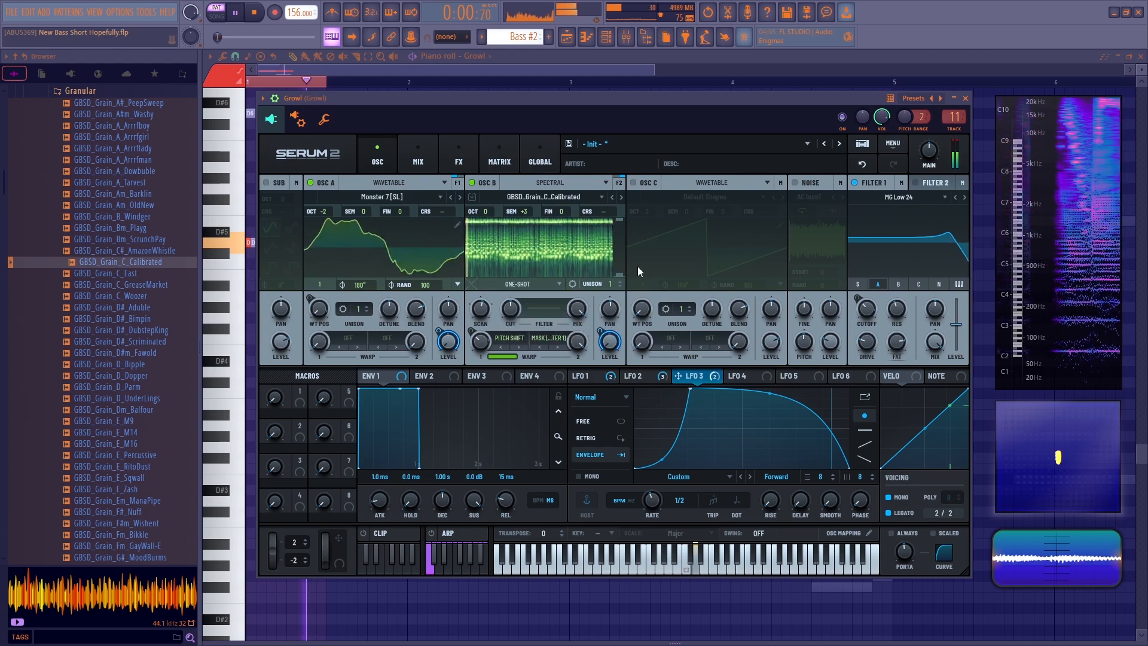
pyautogui.press('space')
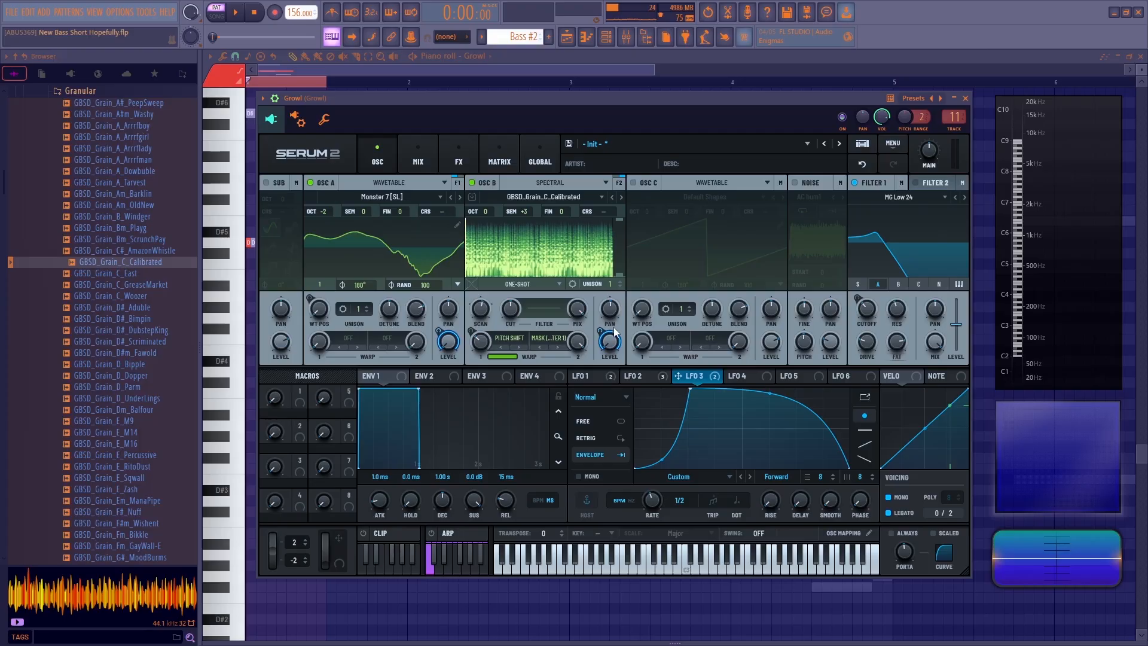
# - Enable the Chorus, Flanger, Equalizer and Utility effects in the main effects rack, leaving Splitter M/S and Compressor bypassed
pyautogui.click(405, 149)
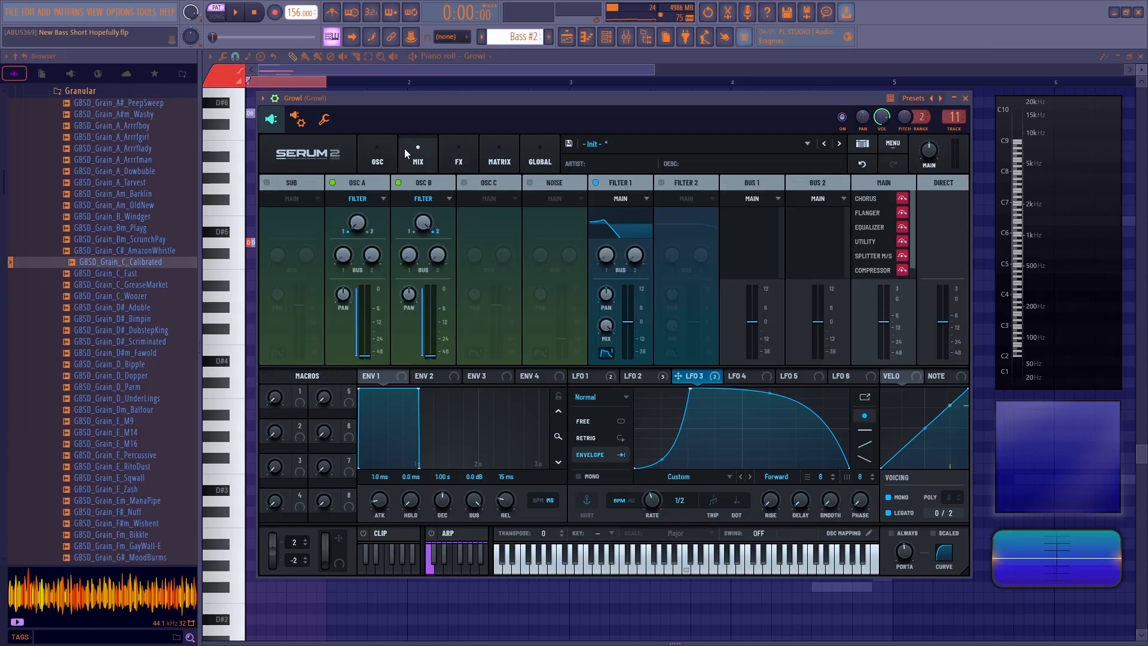
pyautogui.click(469, 154)
pyautogui.click(386, 223)
pyautogui.click(386, 240)
pyautogui.click(386, 259)
pyautogui.click(386, 276)
pyautogui.click(386, 301)
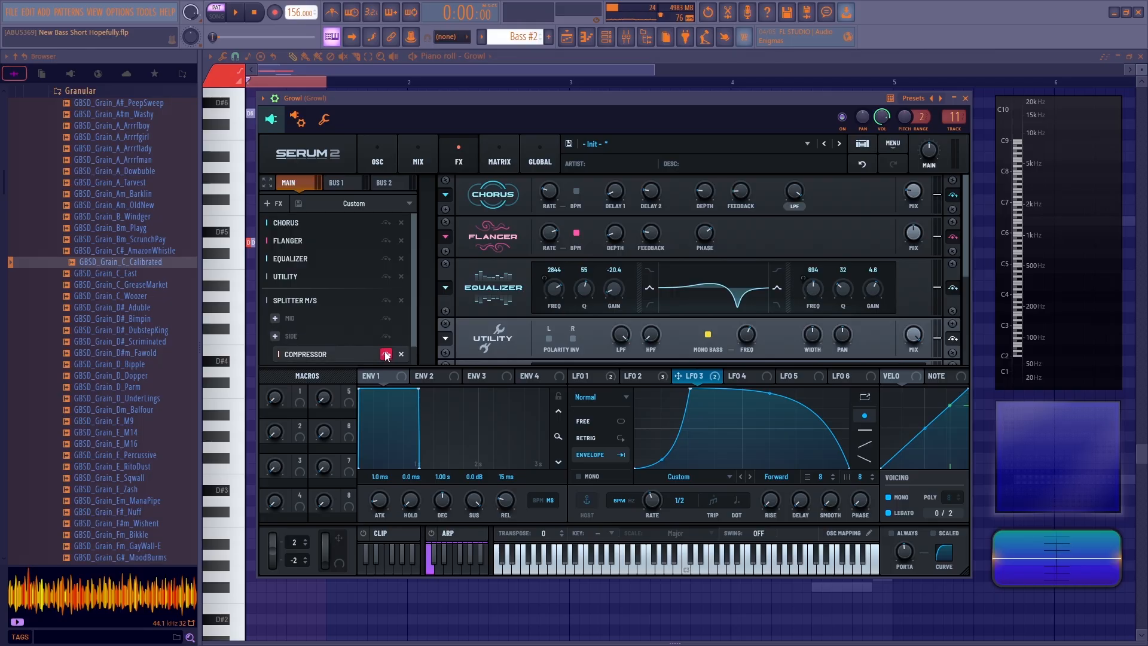
pyautogui.click(385, 355)
pyautogui.click(386, 300)
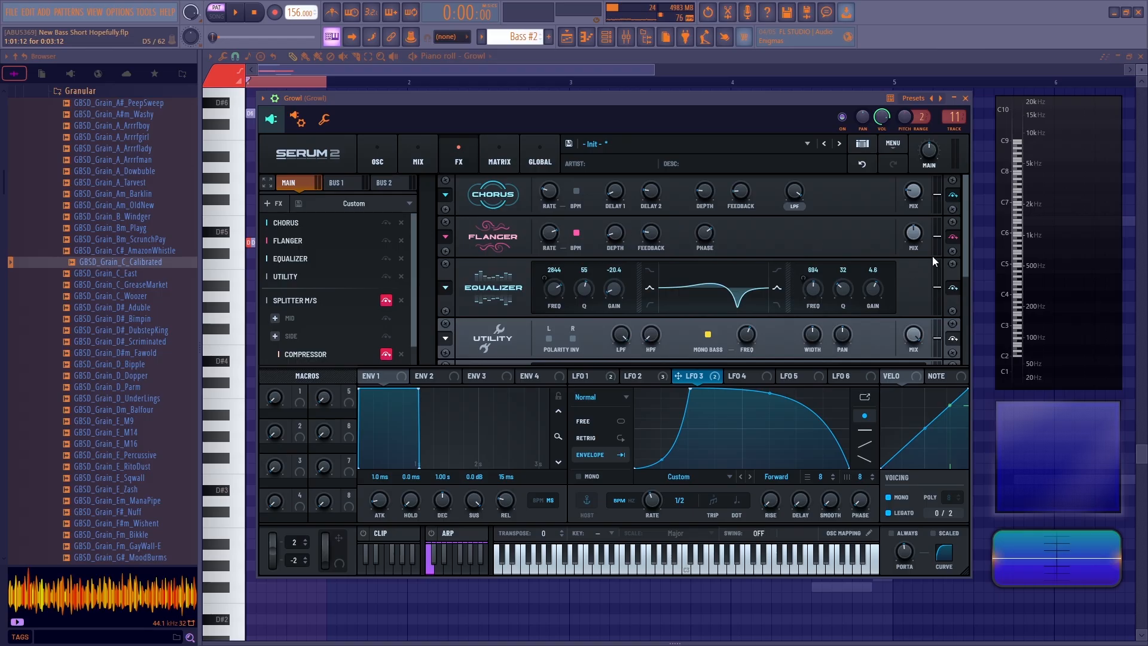
# - Bypass the Equalizer and Utility effects and audition the patch
pyautogui.click(386, 259)
pyautogui.click(385, 277)
pyautogui.press('space')
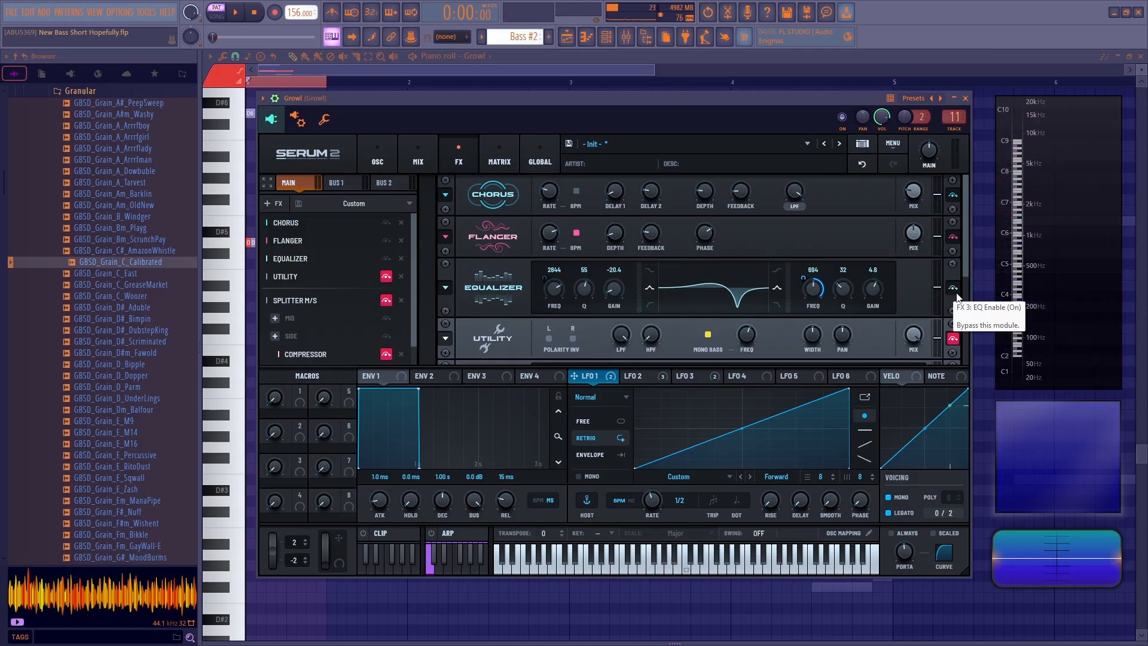
# - Re-enable the Utility effect with its mono bass setting and audition the result
pyautogui.click(953, 340)
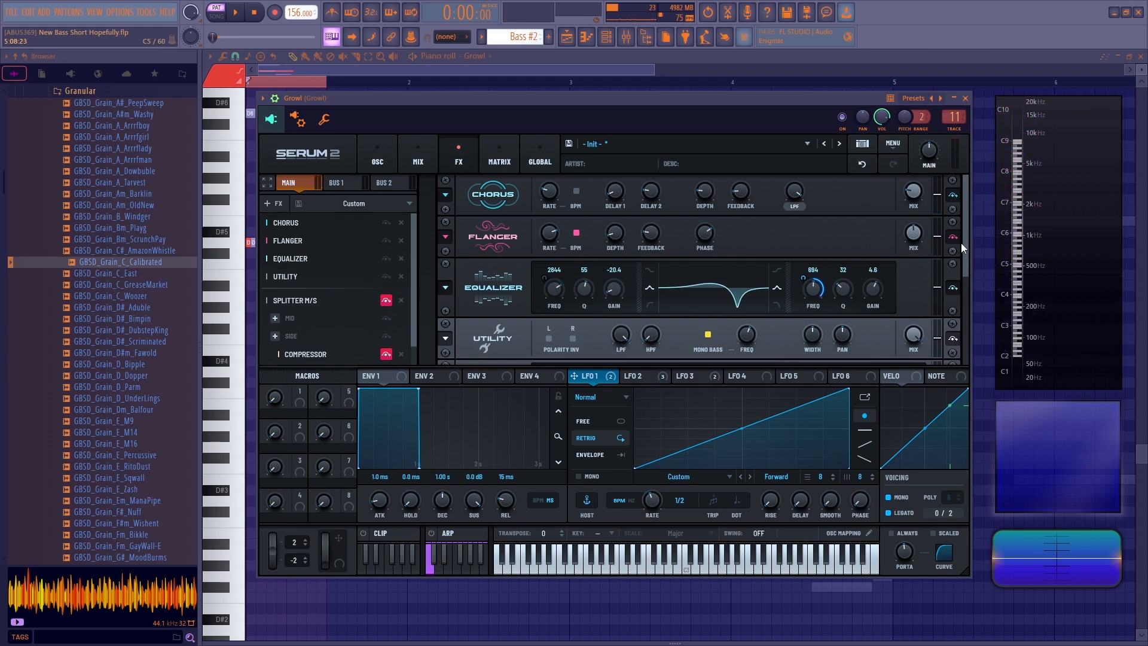
pyautogui.scroll(-3, 961, 252)
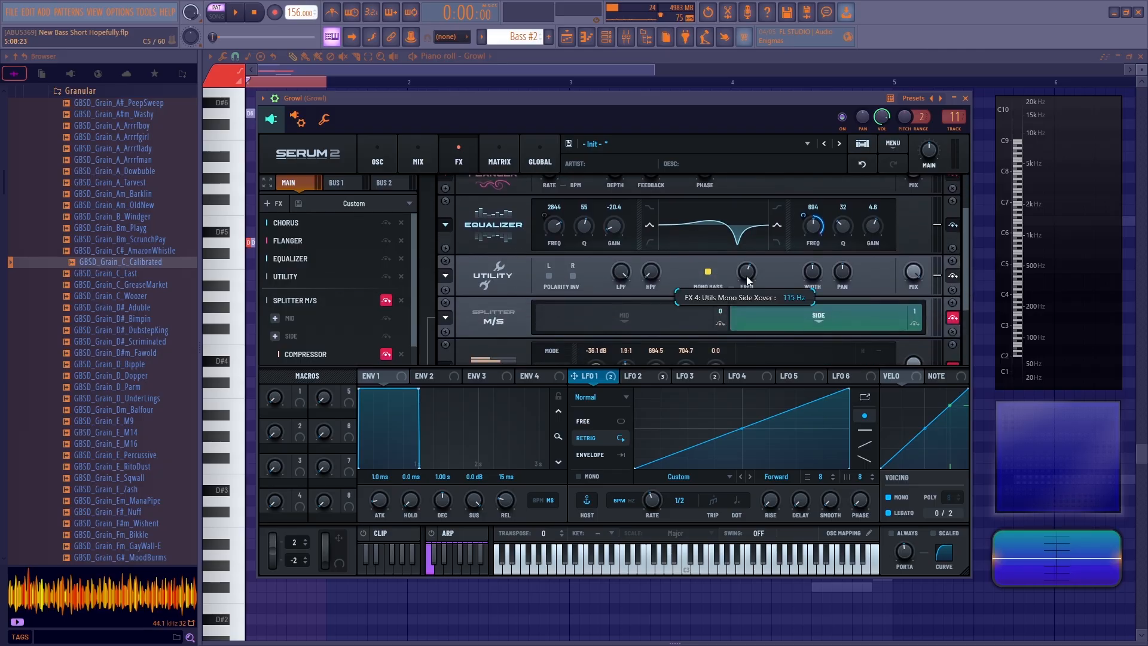
pyautogui.press('space')
pyautogui.press('space')
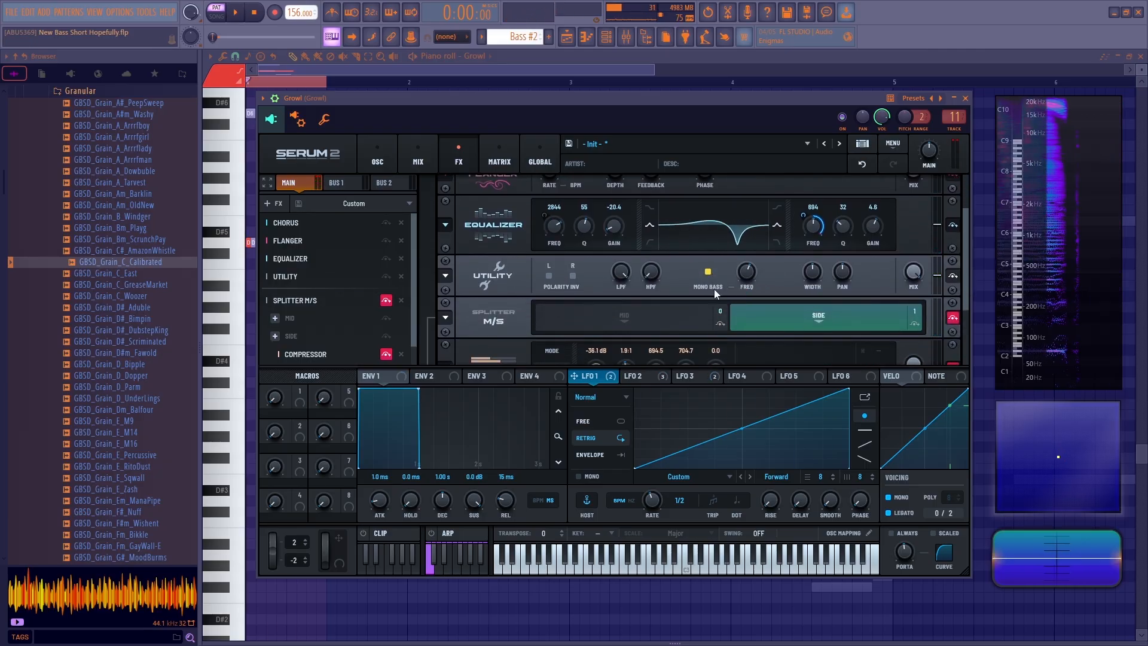
# - Enable Splitter M/S, its side-channel compressor and the final compressor while auditioning the patch
pyautogui.scroll(-2, 964, 304)
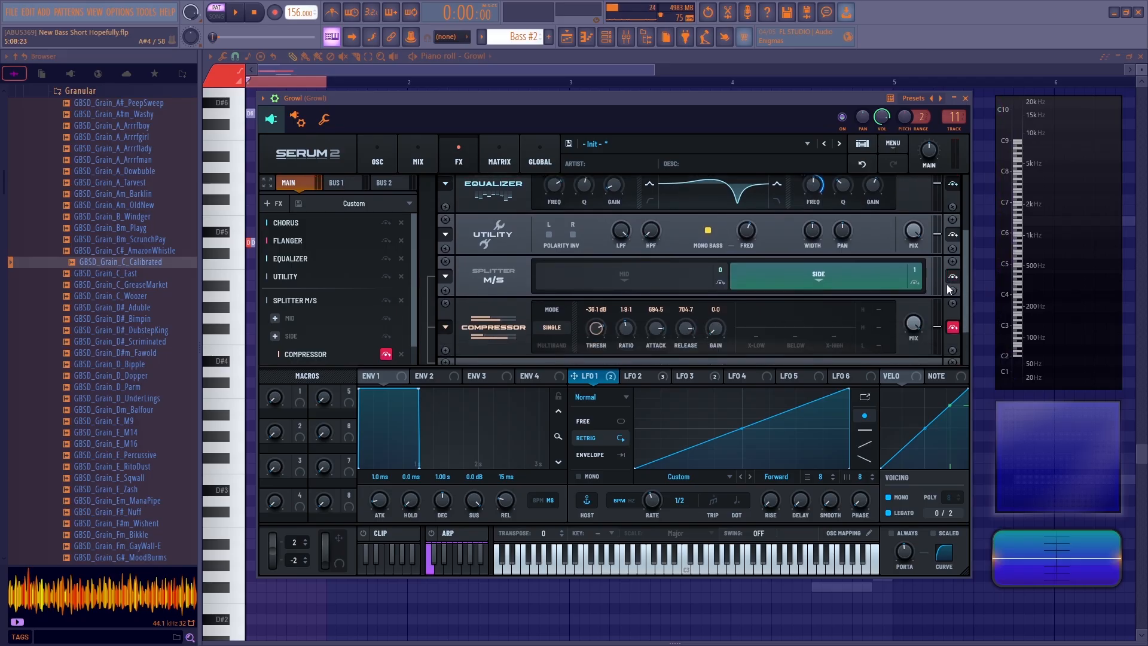
pyautogui.scroll(-2, 946, 285)
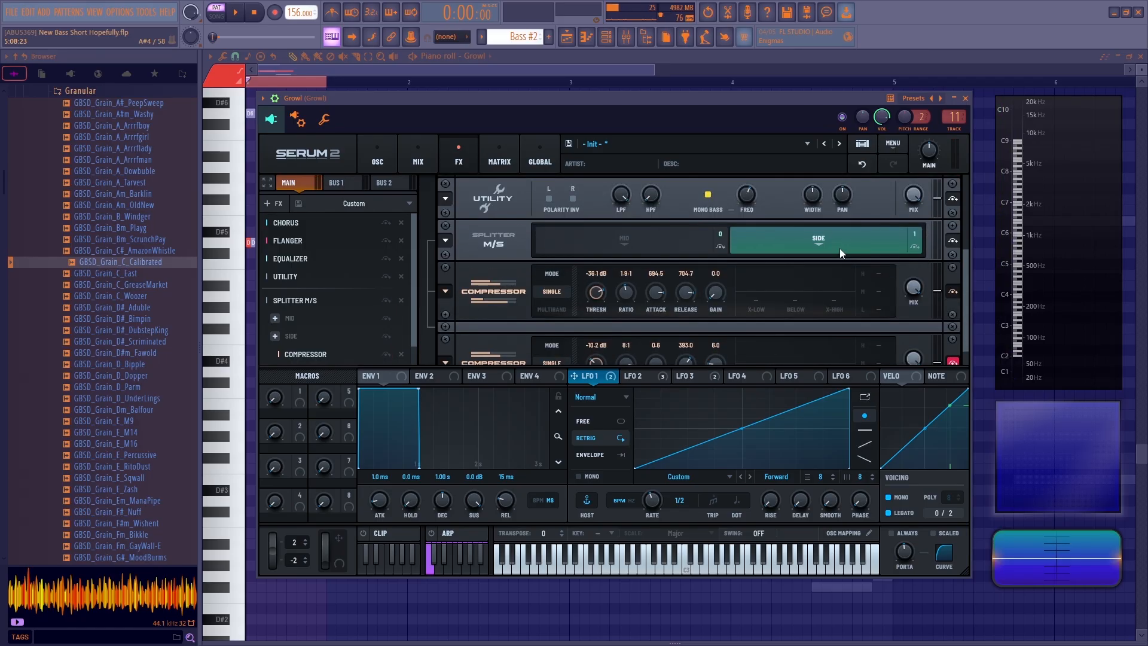
pyautogui.press('space')
pyautogui.press('space')
pyautogui.press('space')
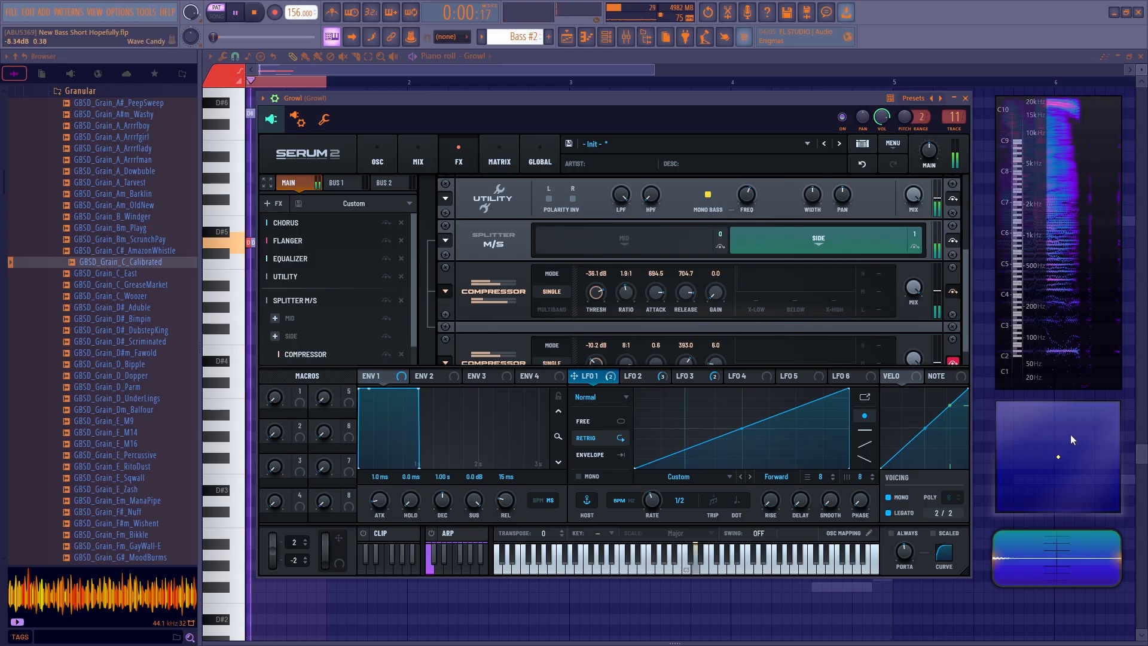
pyautogui.press('space')
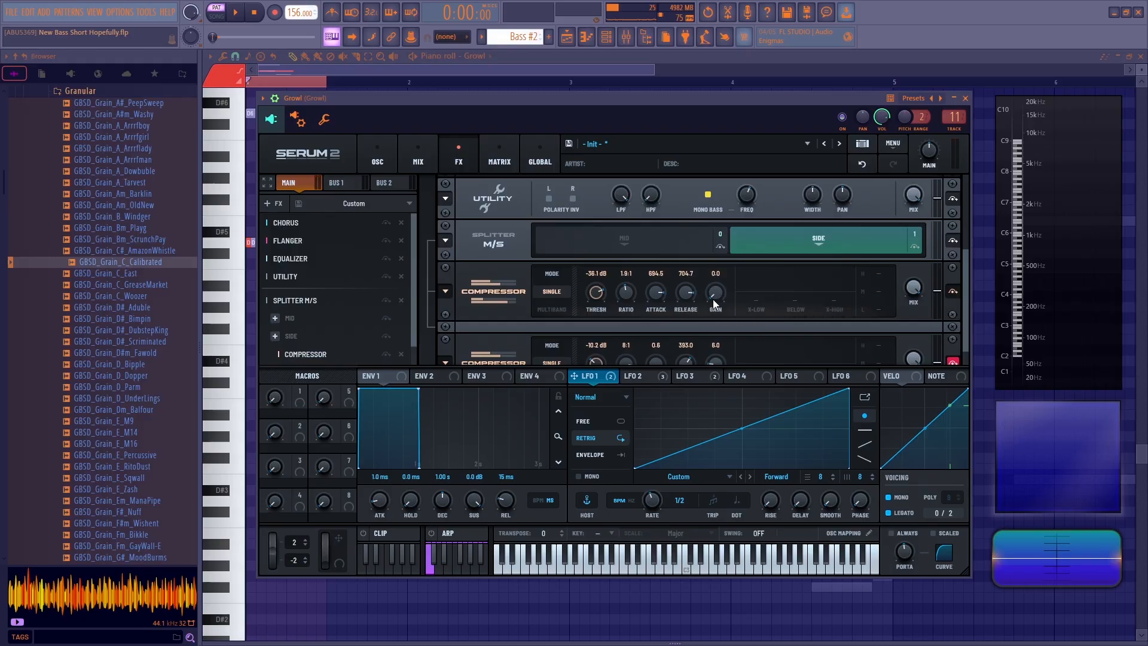
pyautogui.press('space')
pyautogui.press('space')
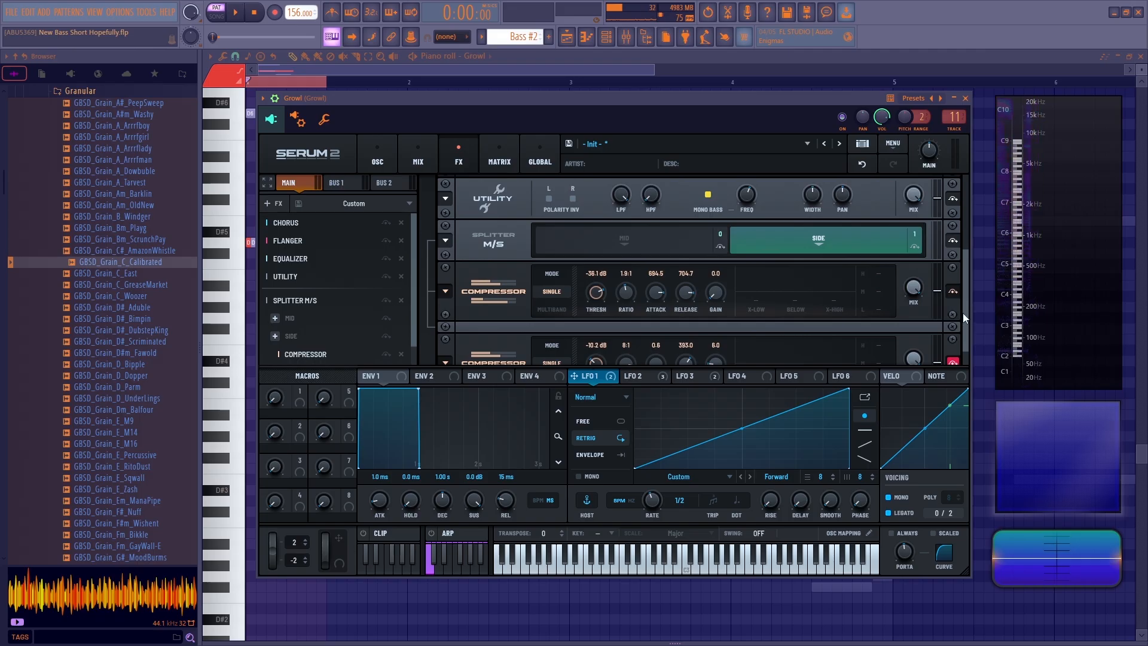
pyautogui.scroll(-1, 963, 311)
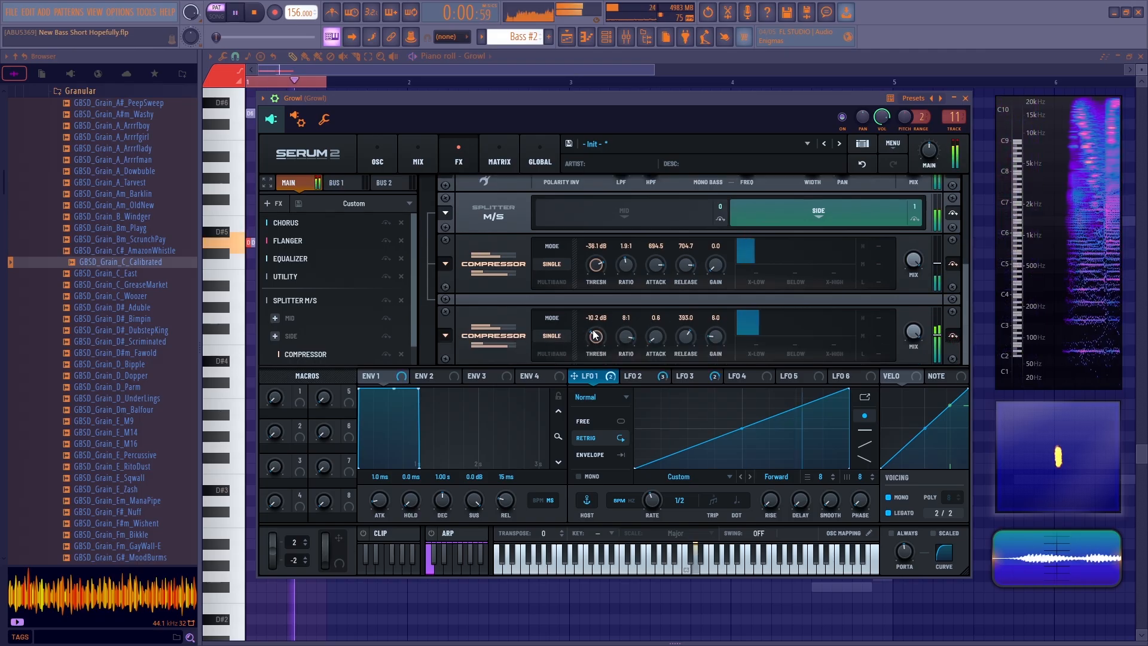
# - Open the OTT, Fruity Limiter and bloom effects on the Growl mixer track and audition the processed bass
pyautogui.doubleClick(953, 117)
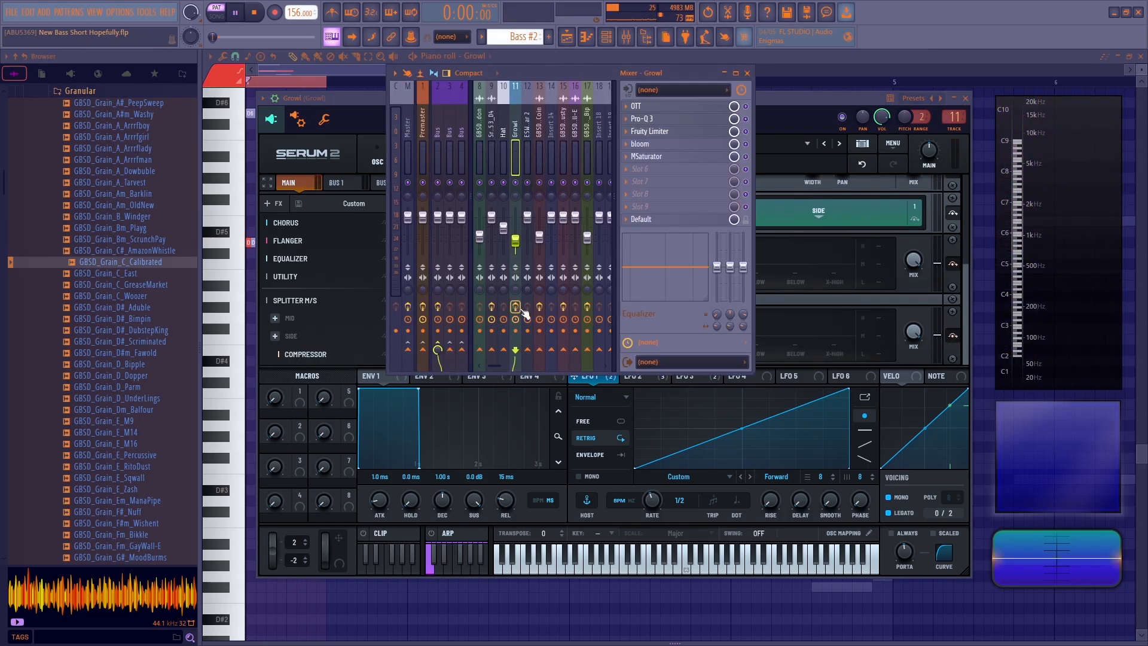
pyautogui.click(642, 107)
pyautogui.click(649, 131)
pyautogui.click(658, 146)
pyautogui.moveTo(616, 265); pyautogui.dragTo(568, 167)
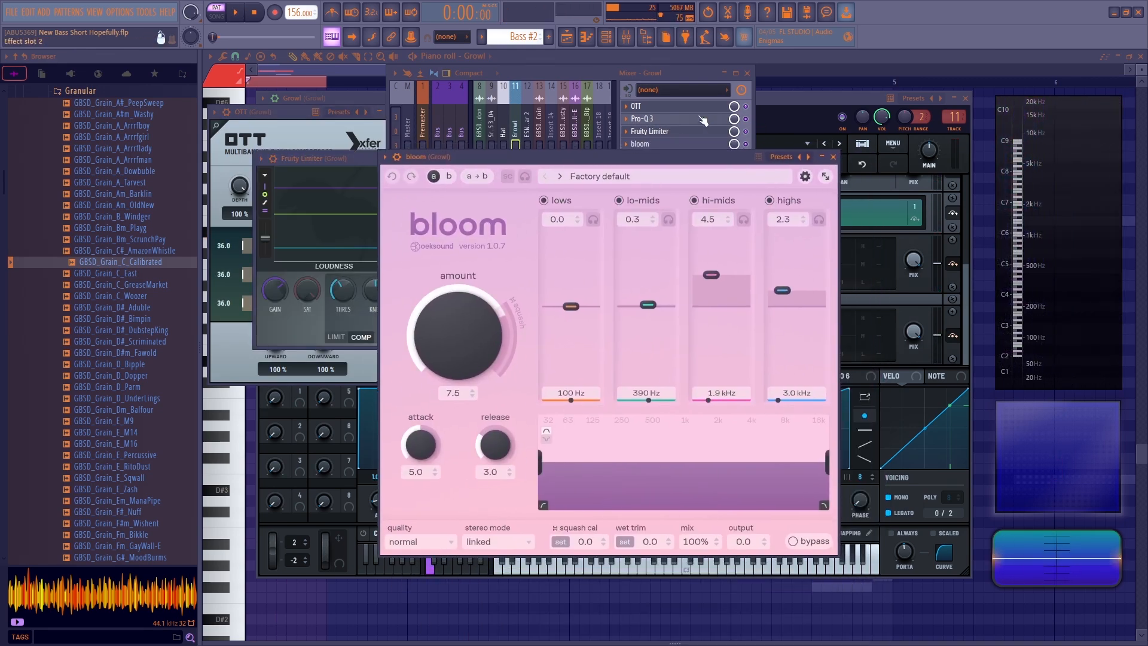
pyautogui.click(577, 77)
pyautogui.click(658, 156)
pyautogui.click(772, 298)
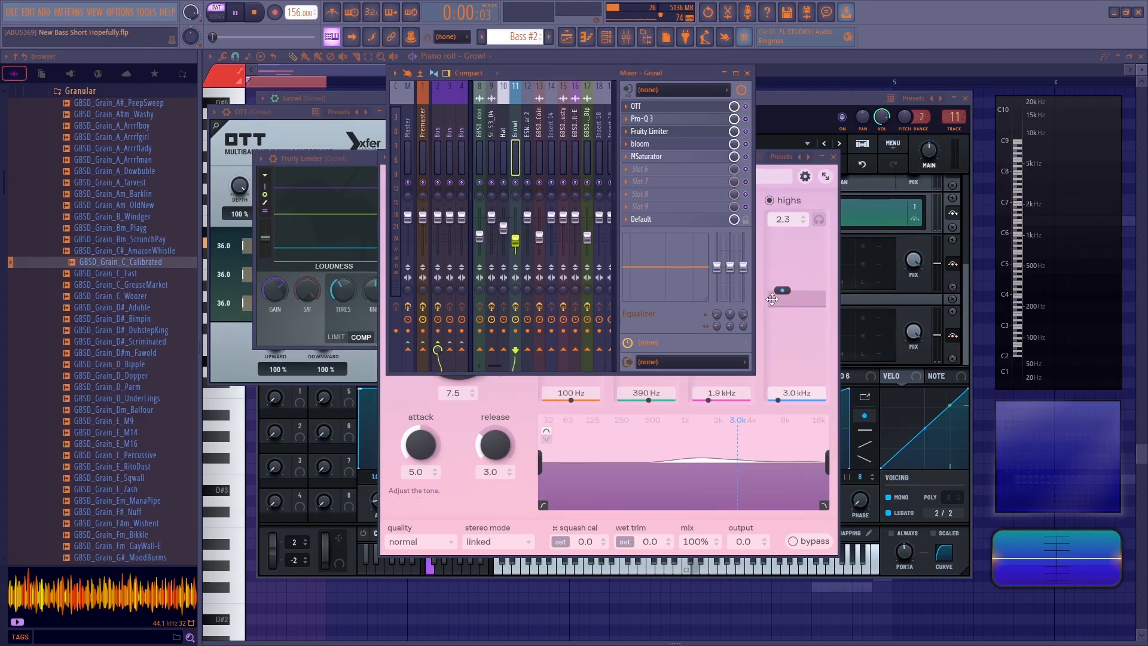
pyautogui.press('space')
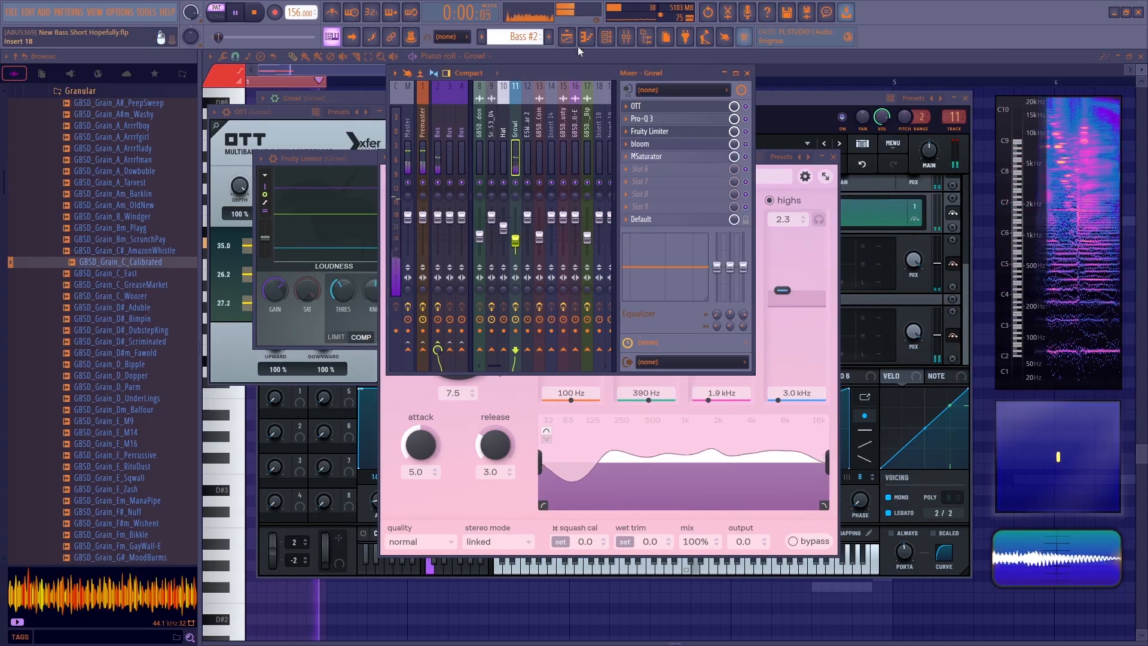
# - Show the Growl bass notes in the piano roll and delete the long D5 note at the start
pyautogui.click(586, 37)
pyautogui.press('space')
pyautogui.doubleClick(536, 359)
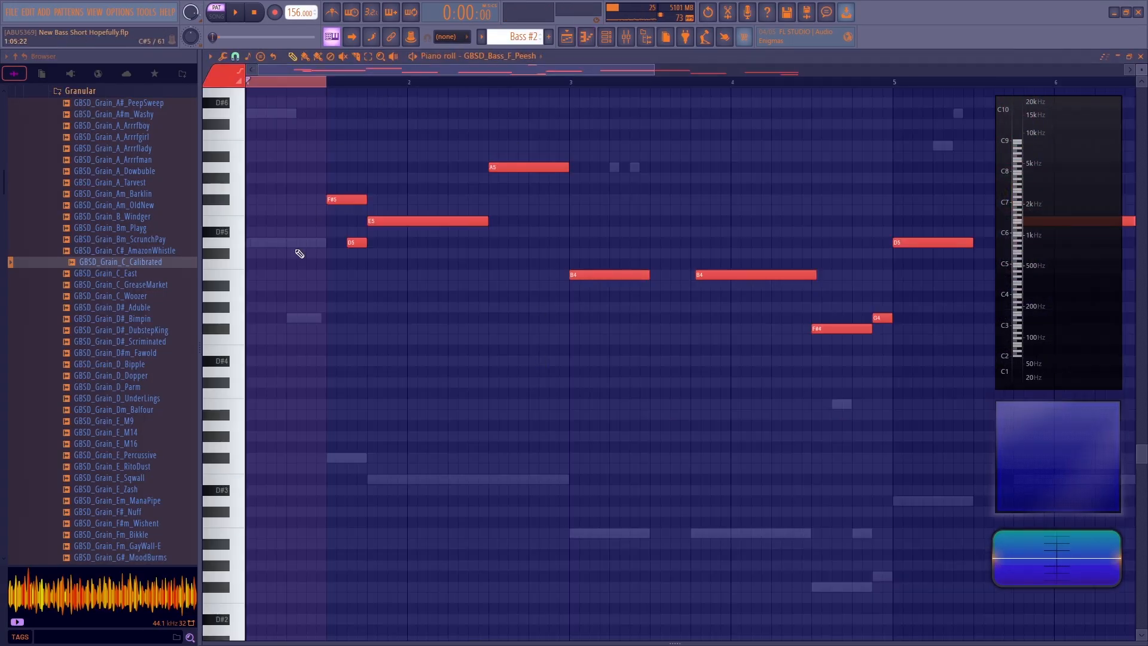
pyautogui.click(316, 239)
pyautogui.rightClick(312, 243)
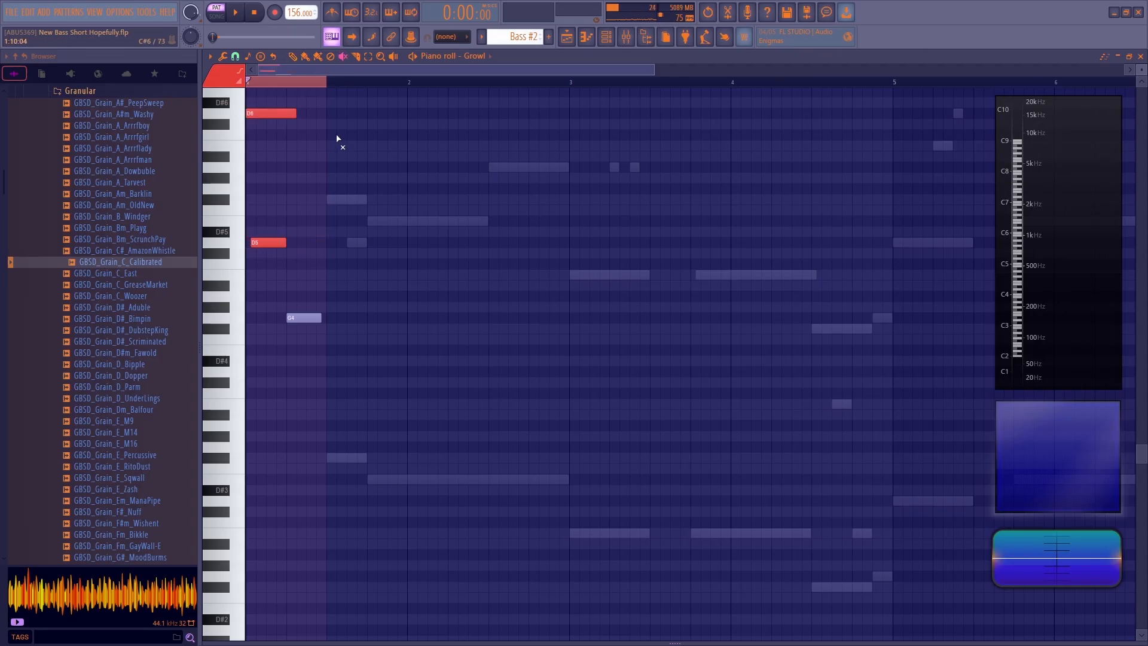
# - Audition the Growl notes, lower the opening D6 note to D5, and remove the short D5 note it overlaps
pyautogui.press('space')
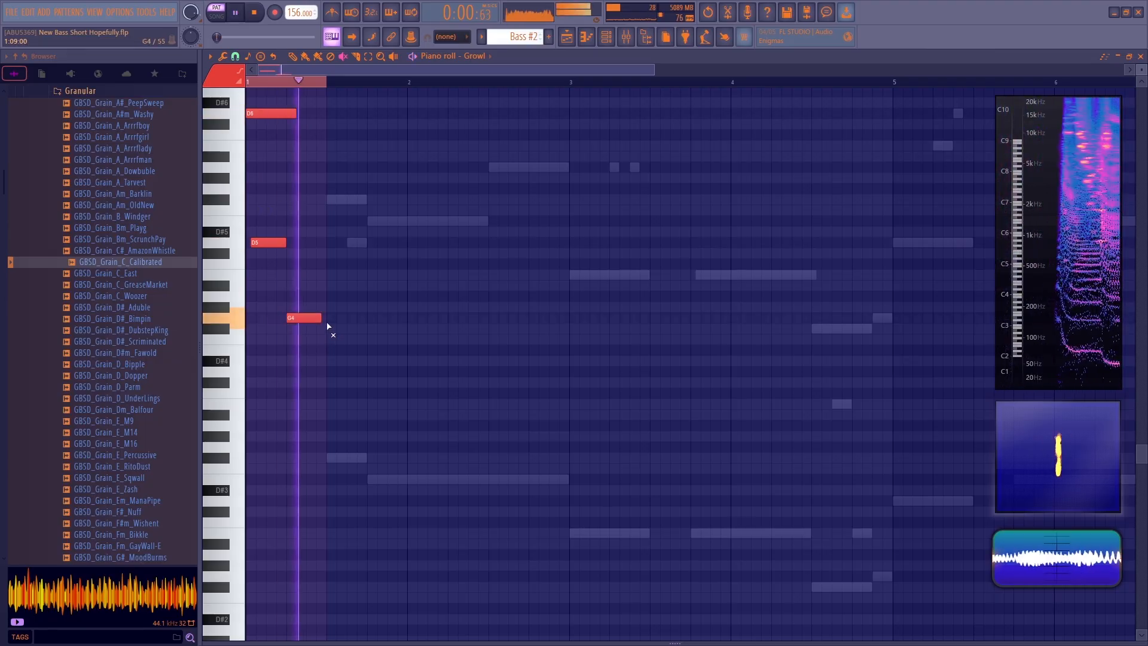
pyautogui.press('space')
pyautogui.press('space')
pyautogui.press('space')
pyautogui.moveTo(277, 113); pyautogui.dragTo(261, 249)
pyautogui.rightClick(277, 255)
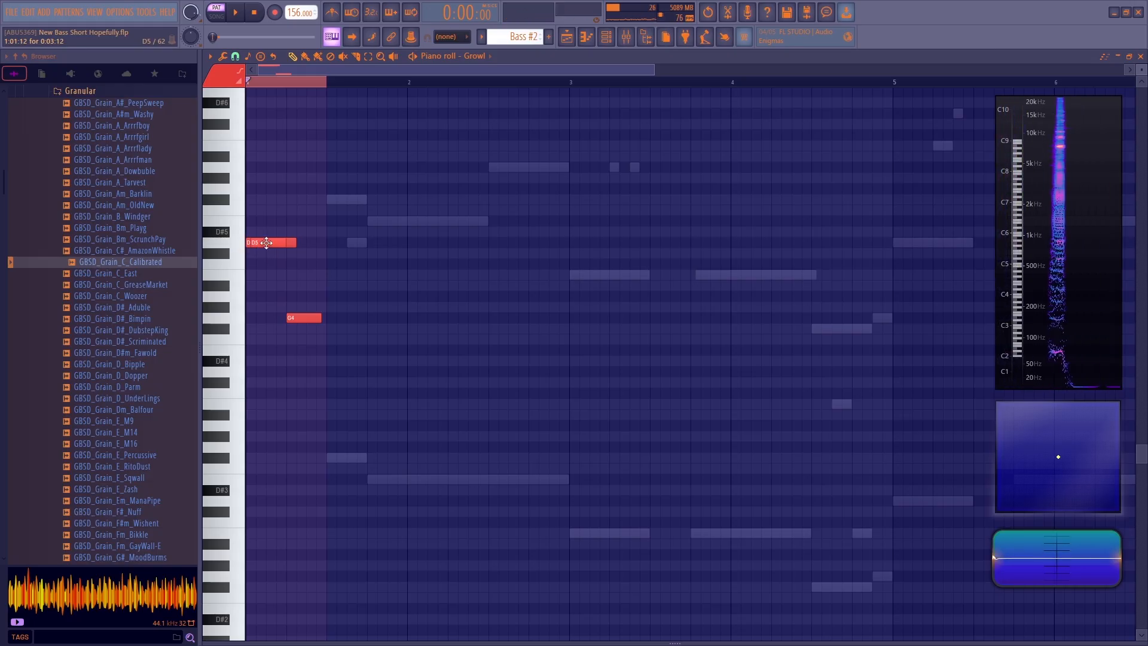
# - Add a very short G#5 note in the first beat, audition it, and move it earlier and down to F5
pyautogui.click(270, 179)
pyautogui.moveTo(302, 178); pyautogui.dragTo(271, 177)
pyautogui.click(269, 178)
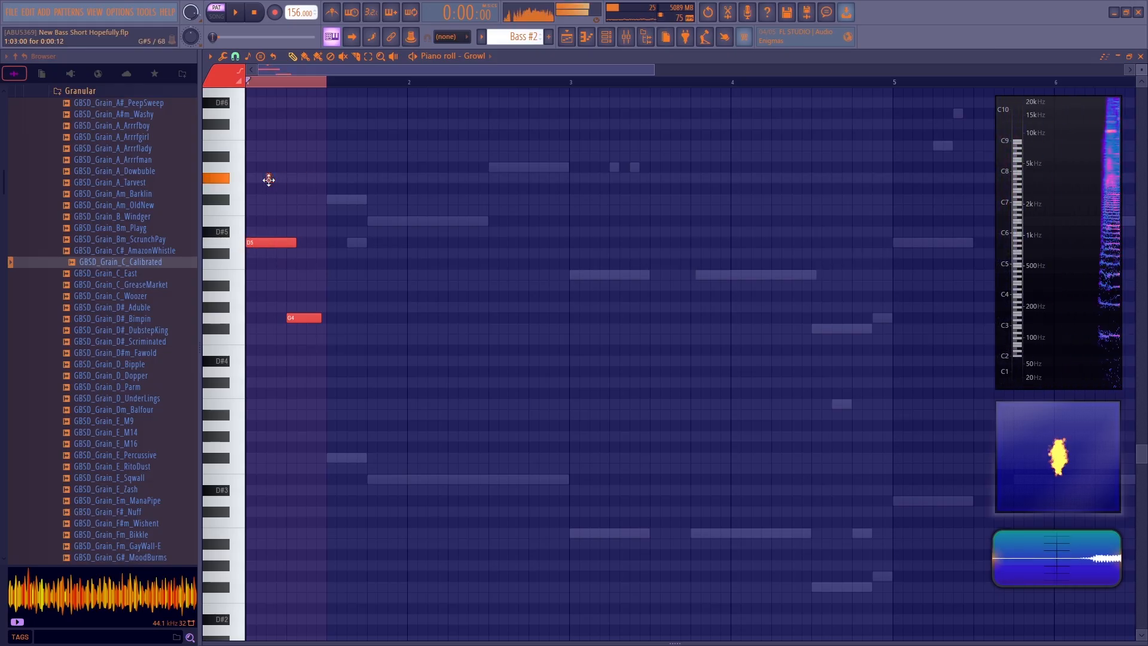
pyautogui.press('space')
pyautogui.press('space')
pyautogui.moveTo(269, 180); pyautogui.dragTo(258, 214)
pyautogui.press('space')
pyautogui.press('space')
# - Open the Growl channel's Serum 2 patch on its oscillator page and show the LFO 3 shape
pyautogui.click(607, 39)
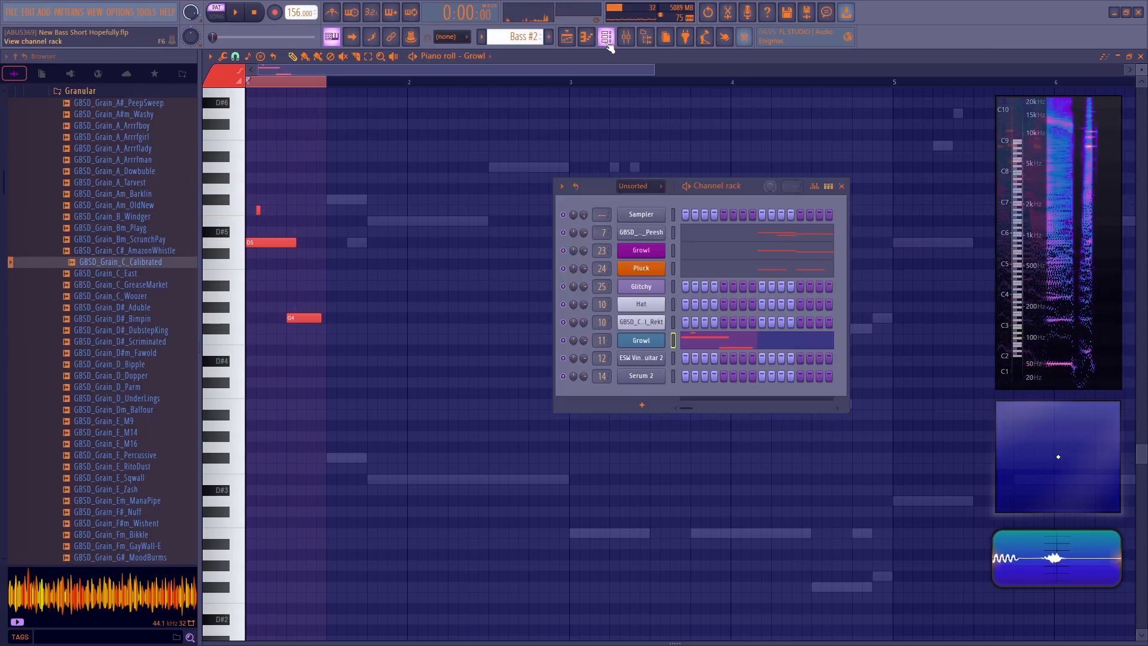
pyautogui.click(646, 339)
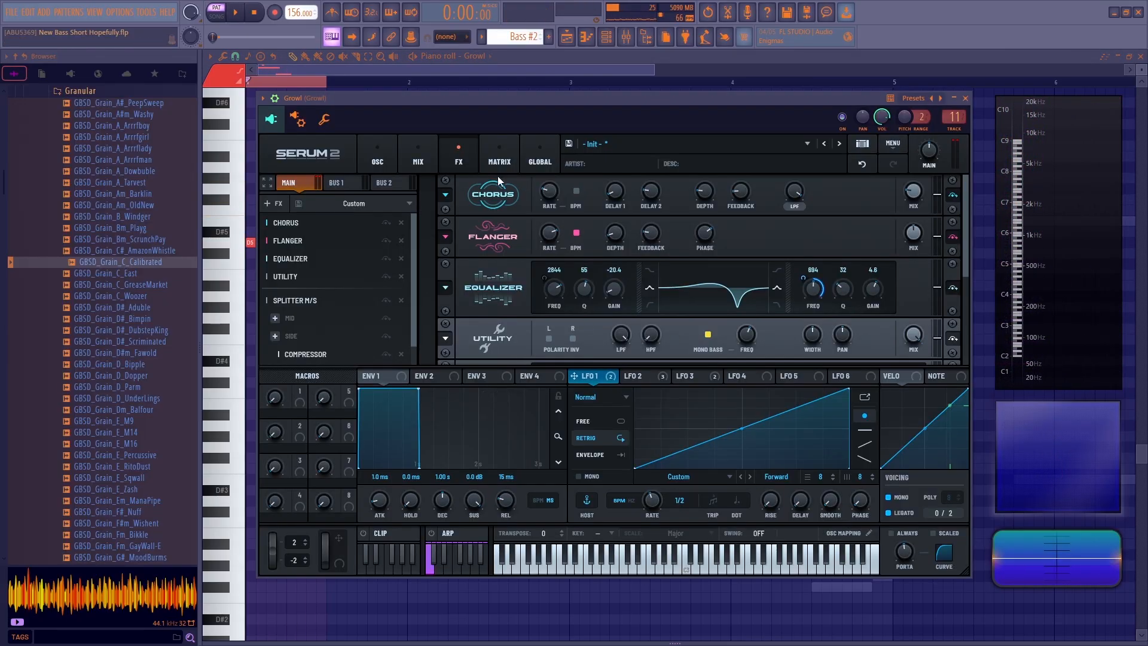
pyautogui.click(377, 151)
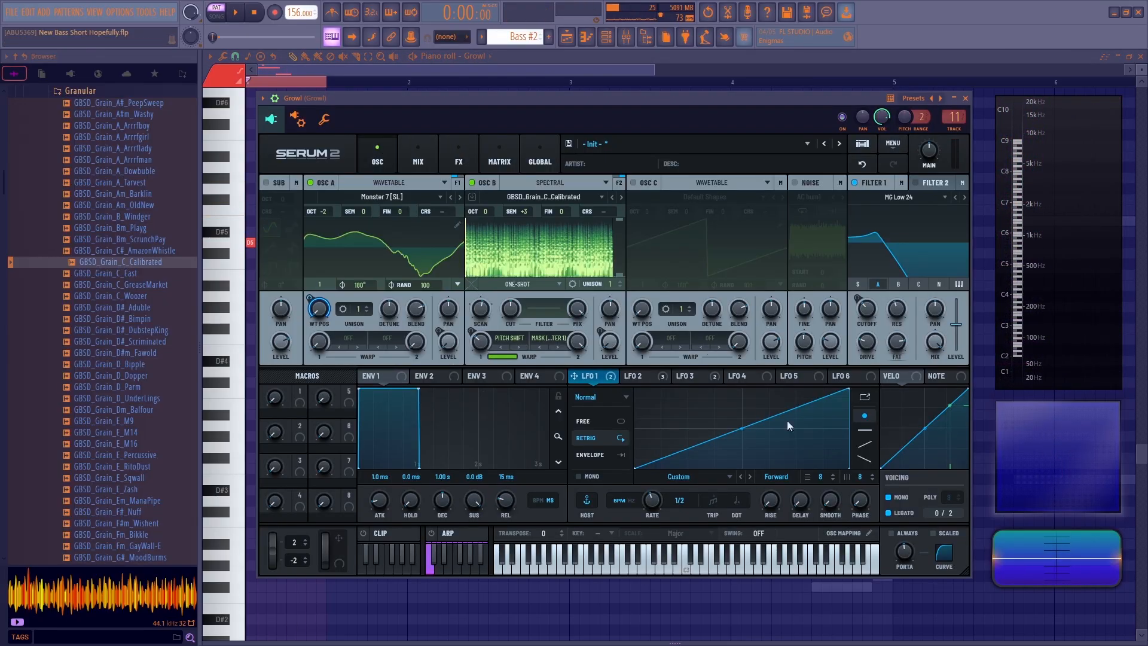
pyautogui.click(707, 378)
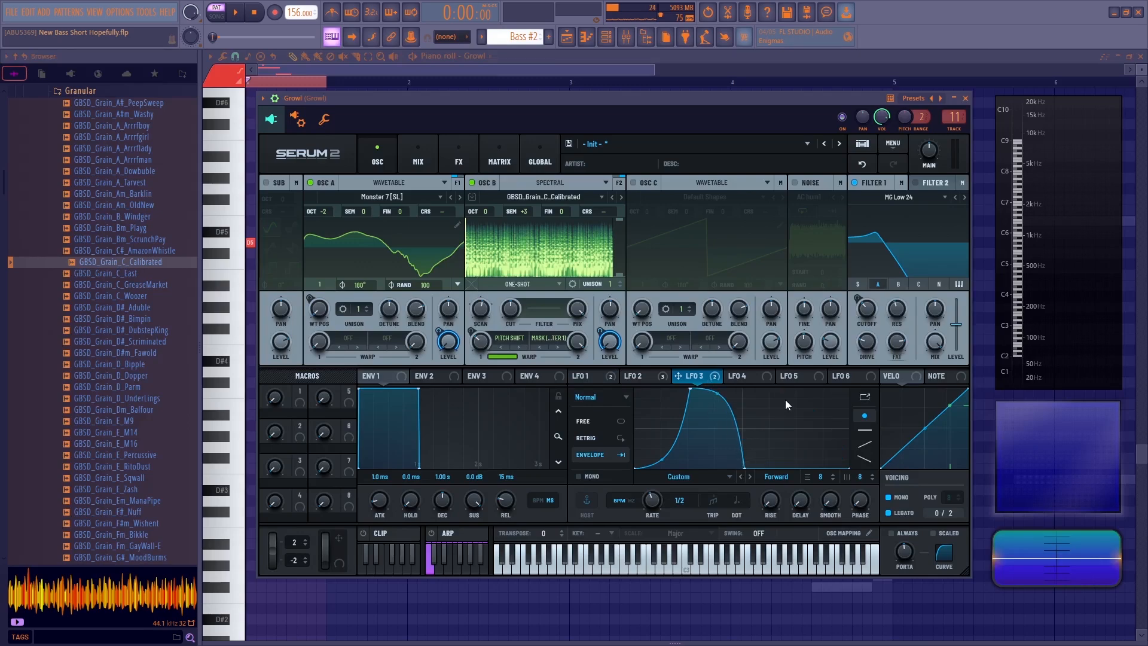
# - Try a second peak in the flat tail of the LFO 3 shape, audition it, and remove the peak
pyautogui.moveTo(788, 447); pyautogui.dragTo(793, 369)
pyautogui.press('space')
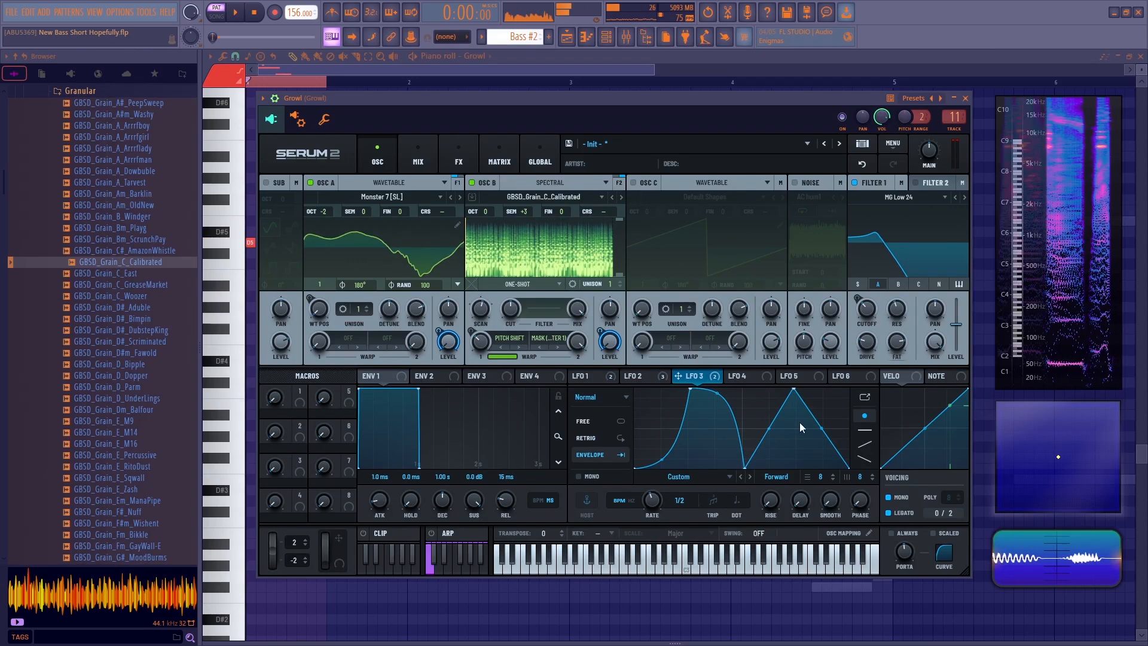
pyautogui.press('space')
pyautogui.doubleClick(795, 390)
# - Extend LFO 3's falling curve to the end of its cycle, set its rate to 1/4, and compare its routing with LFO 1
pyautogui.moveTo(745, 468); pyautogui.dragTo(834, 458)
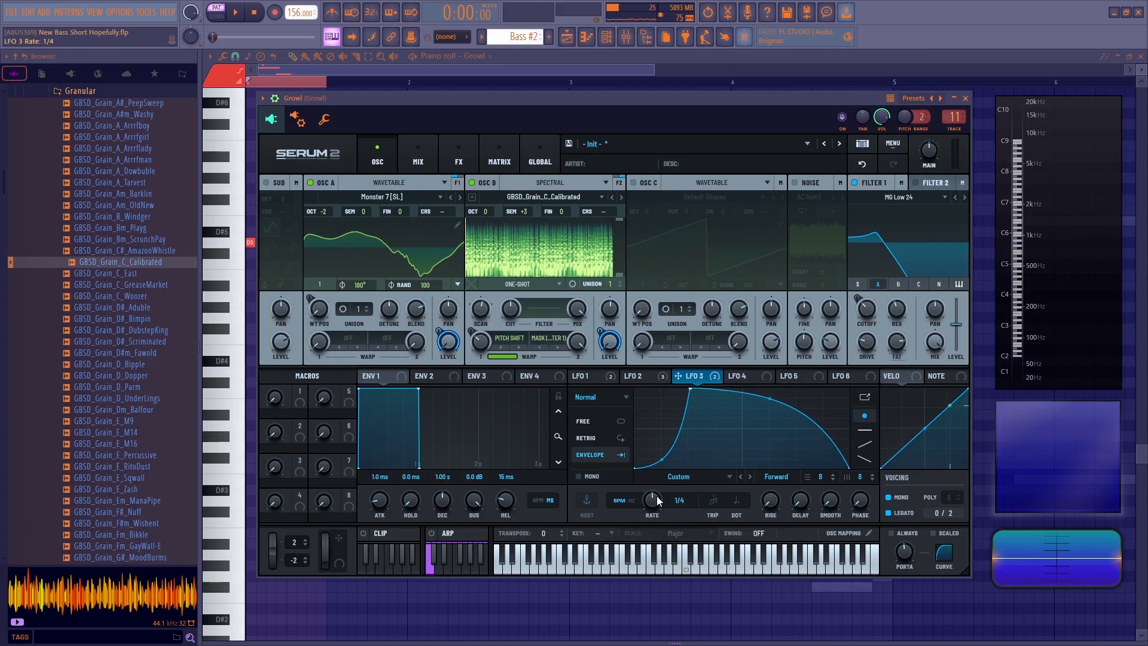
pyautogui.click(658, 377)
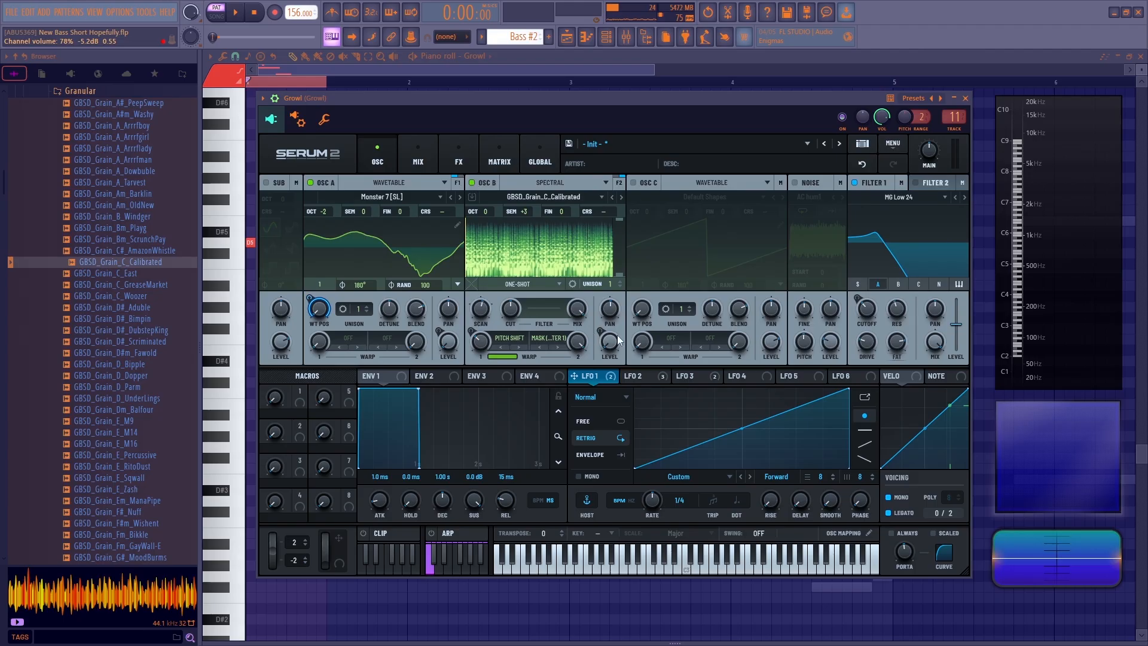
pyautogui.click(684, 376)
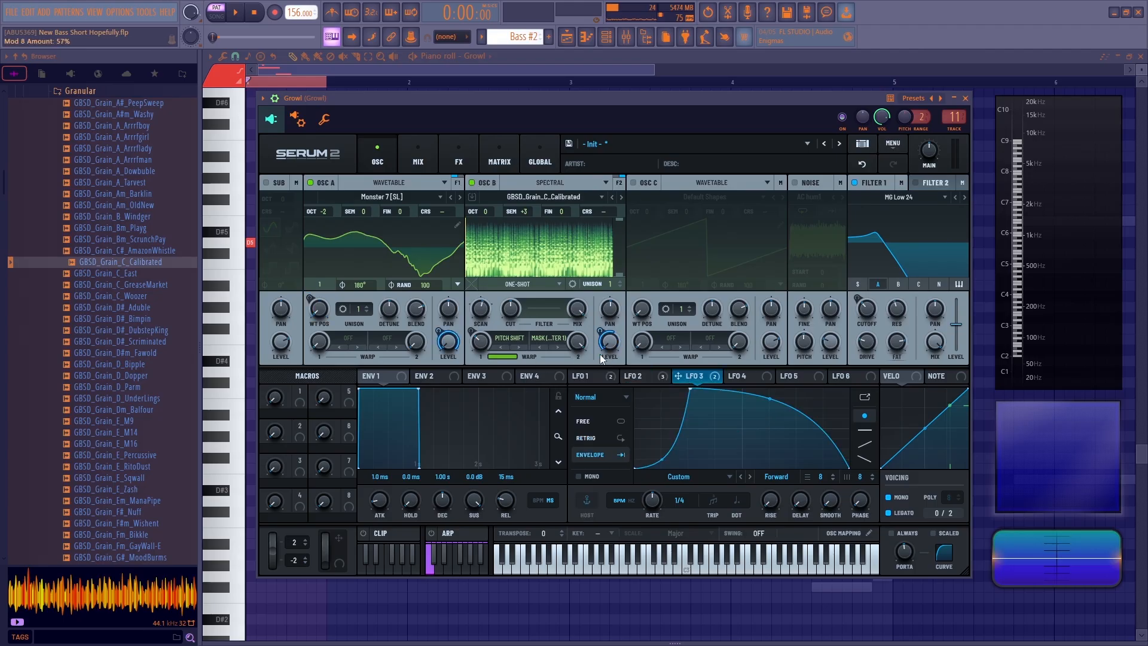
pyautogui.press('space')
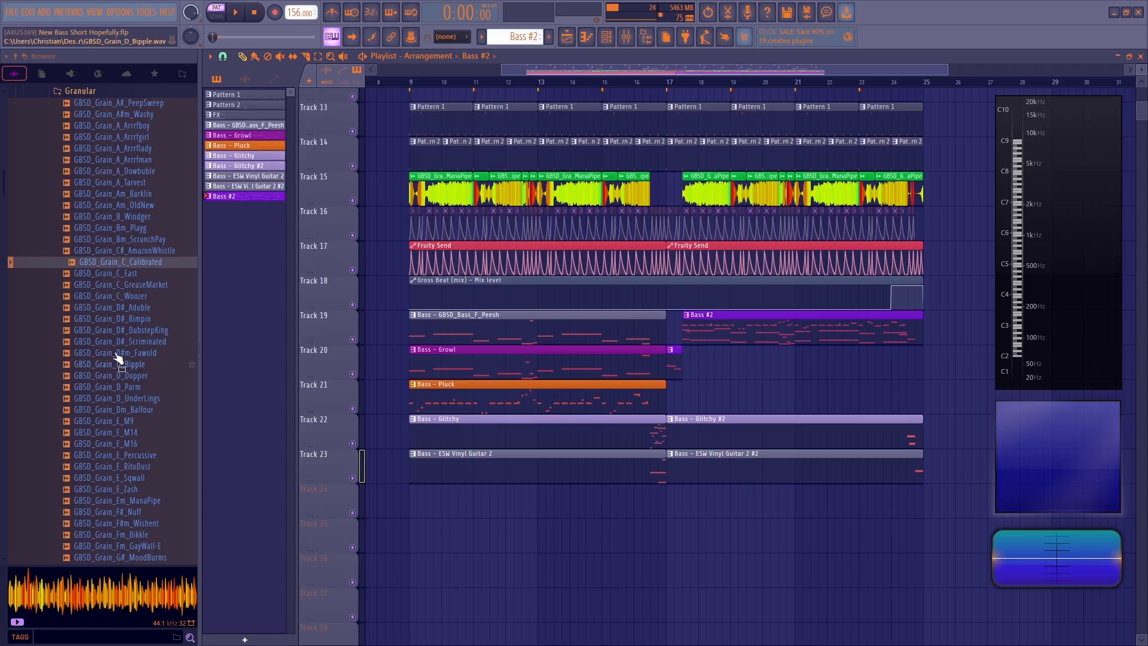
# - Preview the granular samples GBSD_Grain_E_M16, GBSD_Grain_E_Zash and GBSD_Grain_F#m_Wishent
pyautogui.scroll(2, 136, 335)
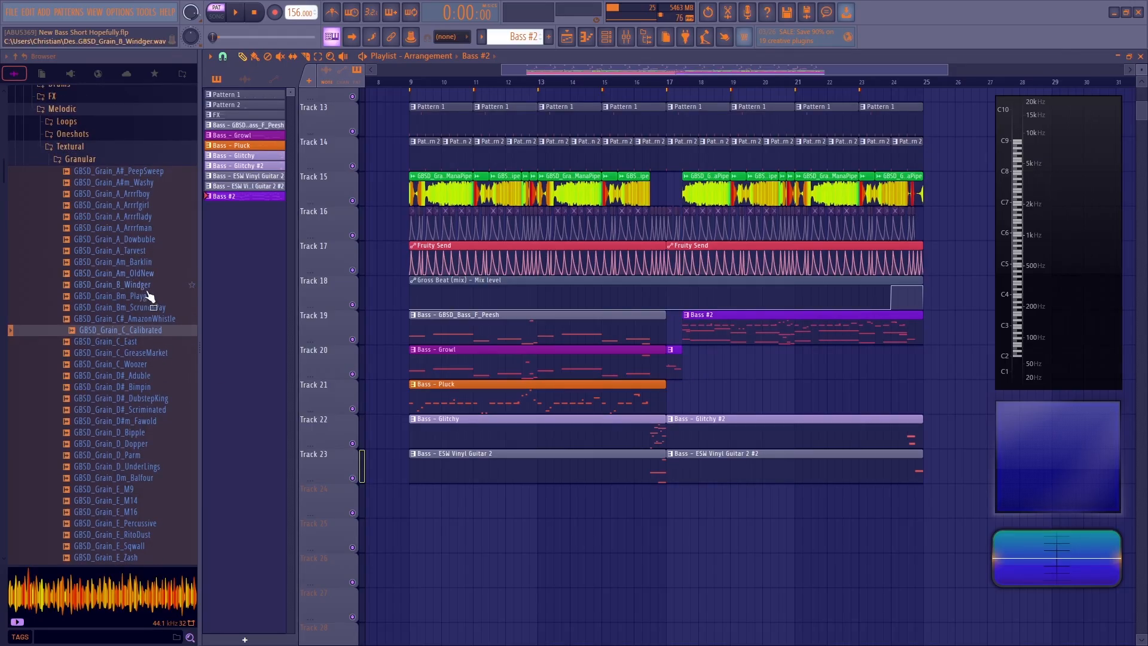
pyautogui.click(149, 512)
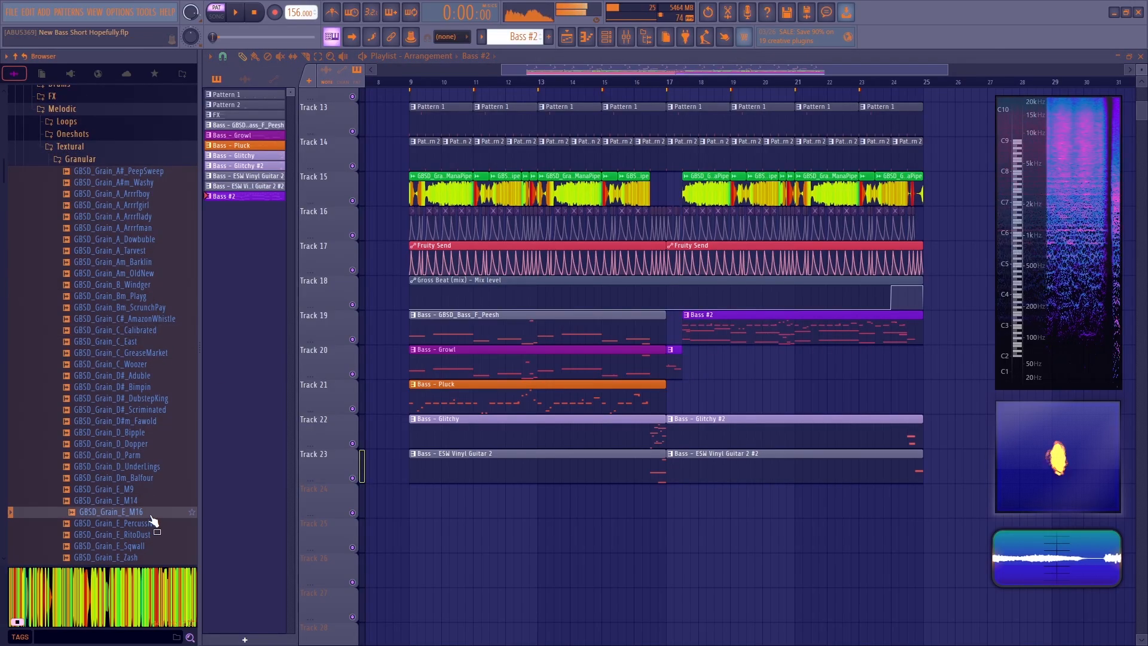
pyautogui.scroll(-2, 157, 525)
pyautogui.click(150, 489)
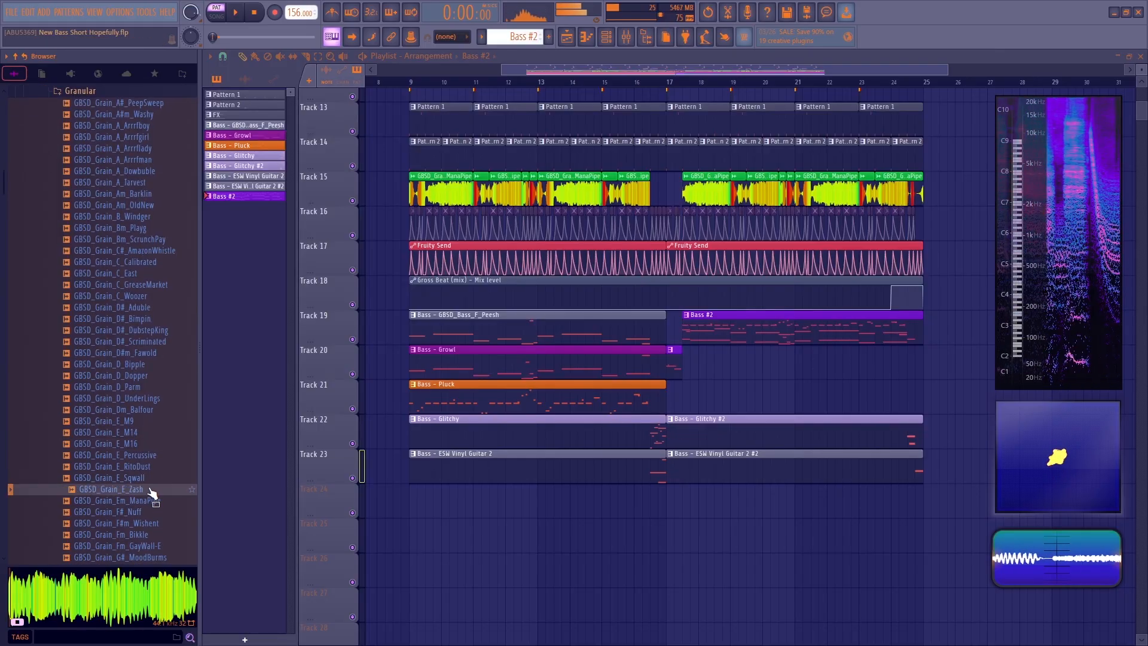
pyautogui.click(151, 526)
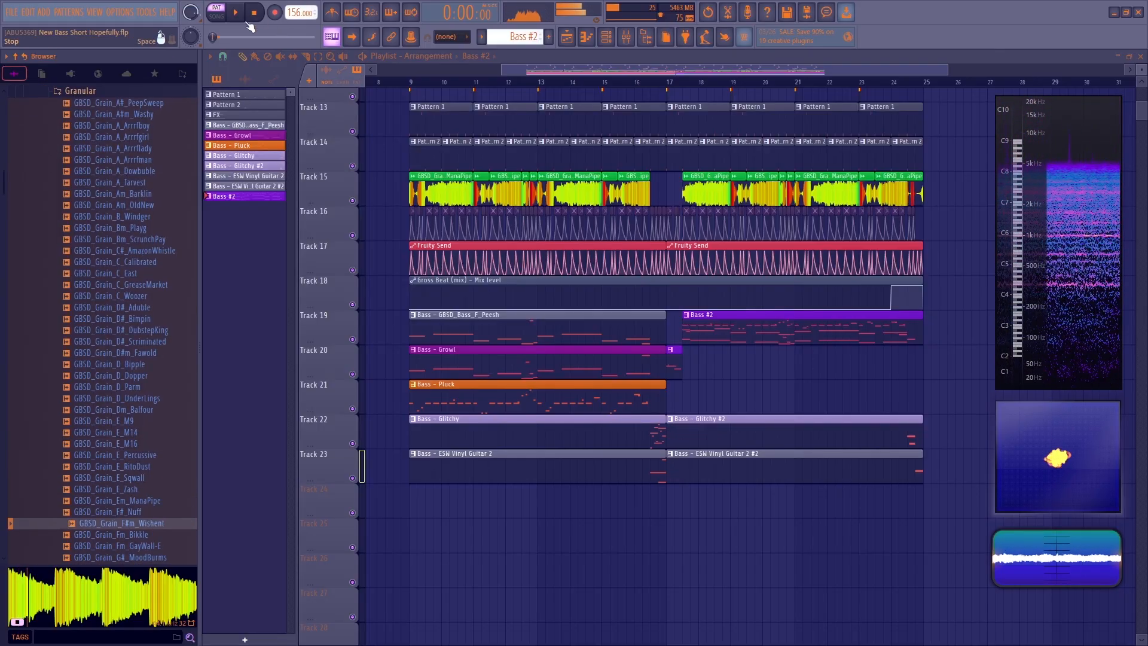
# - Collapse the Granular folder, expand the Pads folder and preview the pad GBSD_Pad_Em_153_WaterSoluble
pyautogui.click(80, 94)
pyautogui.click(80, 92)
pyautogui.click(73, 103)
pyautogui.click(132, 218)
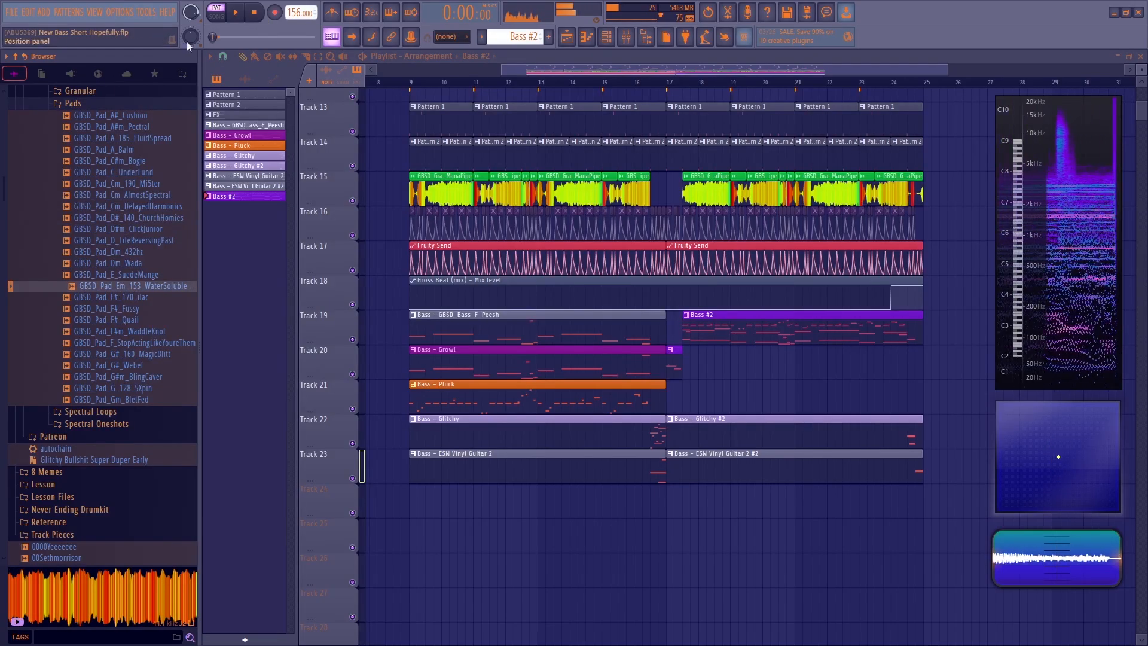
# - Switch from Pads to the Spectral Loops folder and preview several loops, including B_150_HurtzBumpkin and G#_160_DoshReg
pyautogui.click(74, 104)
pyautogui.click(78, 104)
pyautogui.click(87, 116)
pyautogui.click(134, 242)
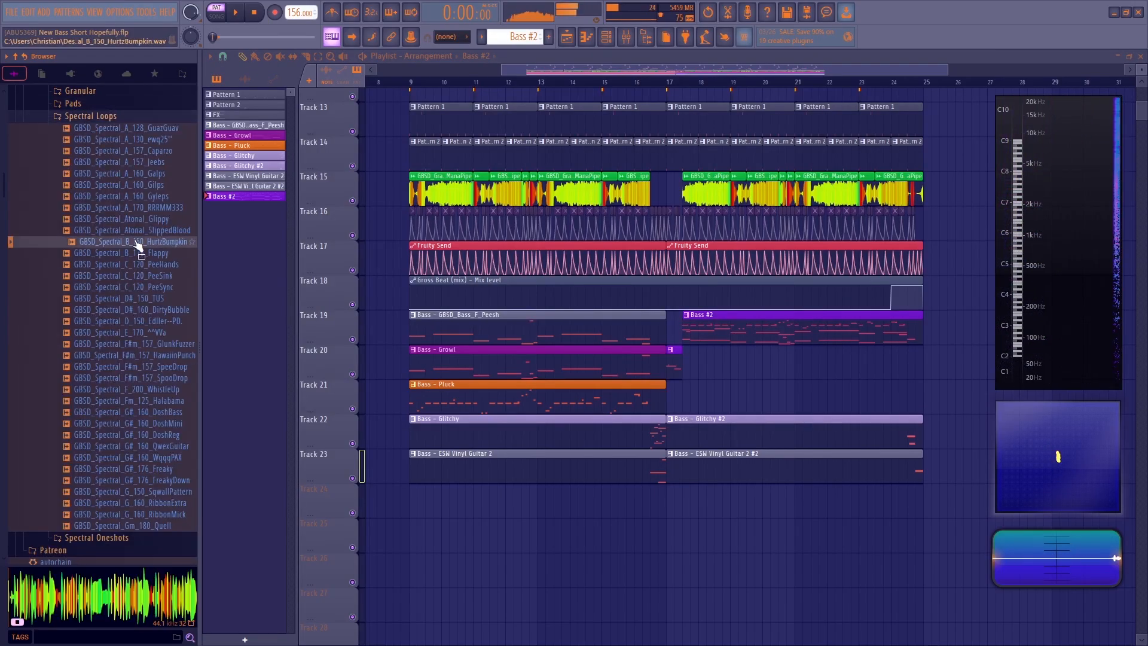
pyautogui.click(141, 366)
pyautogui.click(154, 433)
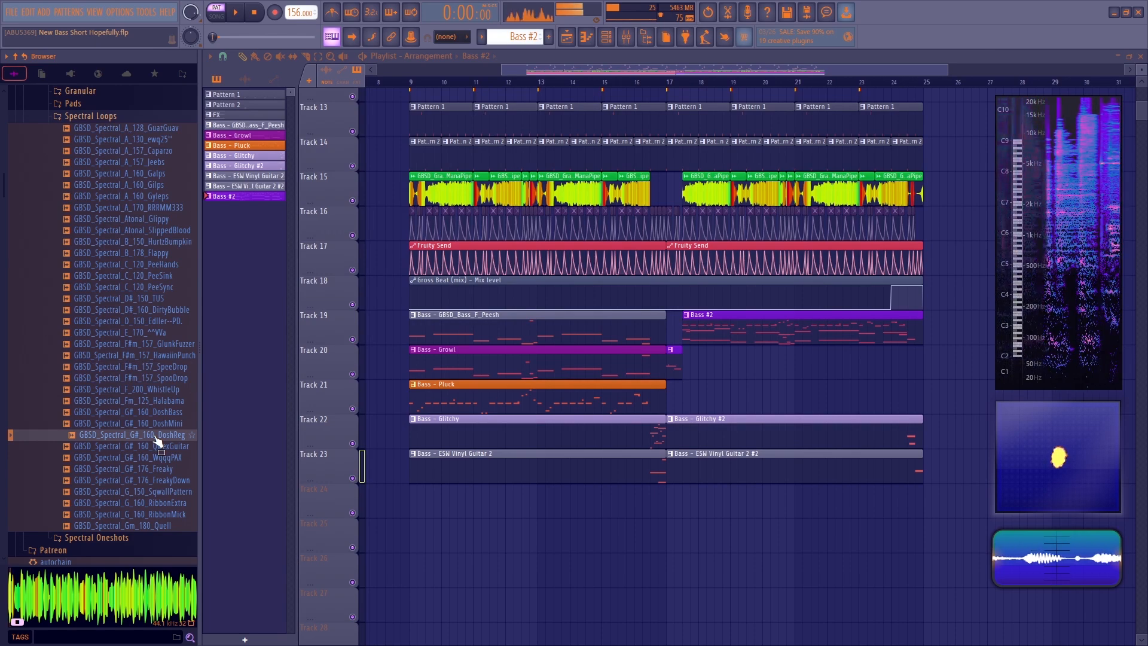